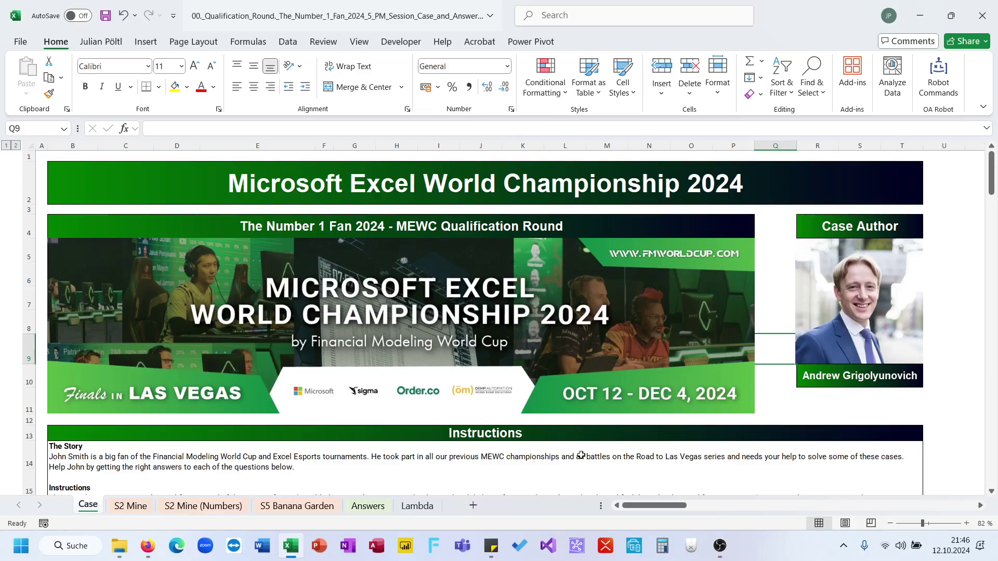
Read through the Case sheet's instructions, bonus questions, and the Section 1 EVE Online mineral tables and task
{"action": "left_click", "coordinate": [494, 413]}
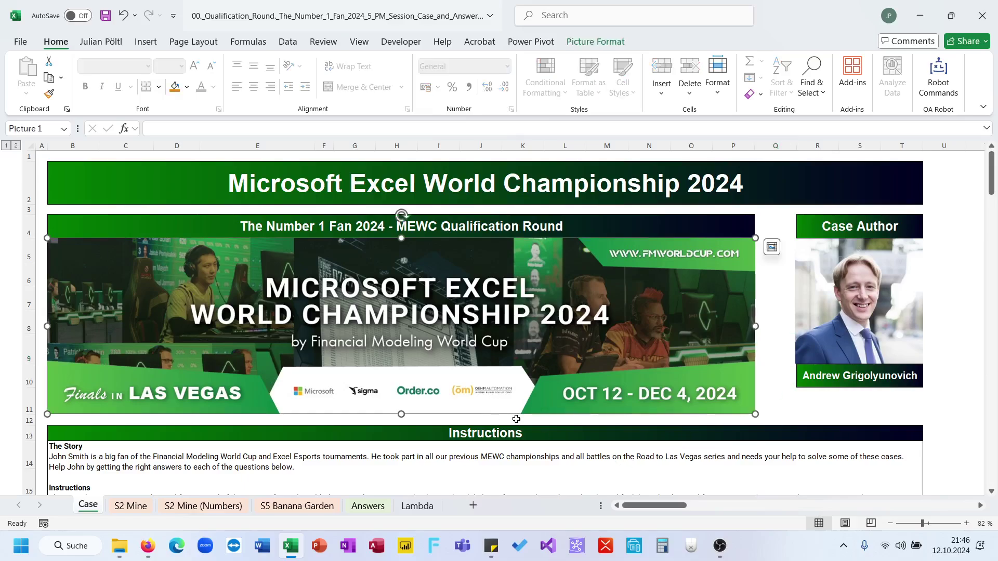
{"action": "left_click", "coordinate": [516, 418]}
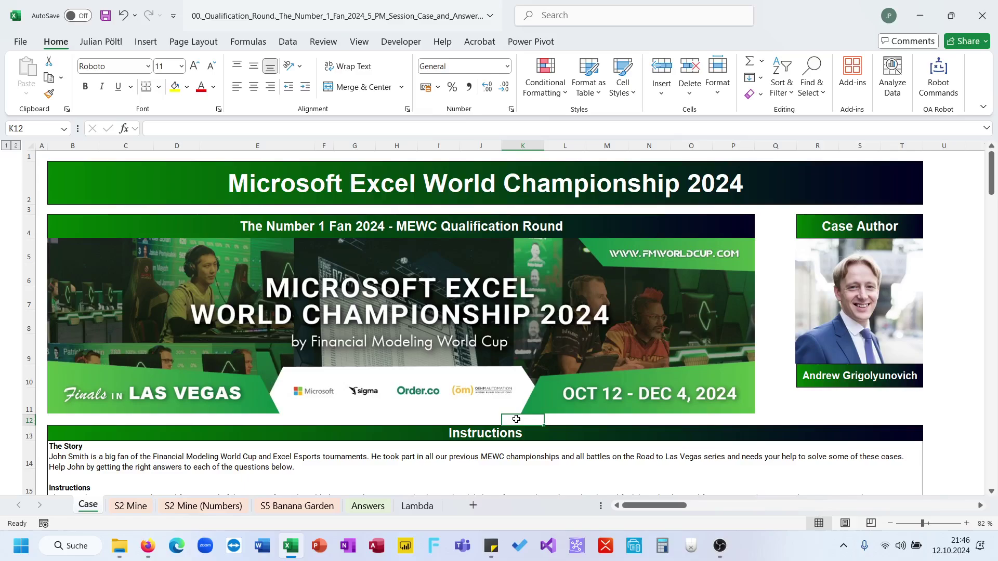
{"action": "scroll", "coordinate": [516, 418], "scroll_direction": "down", "scroll_amount": 5}
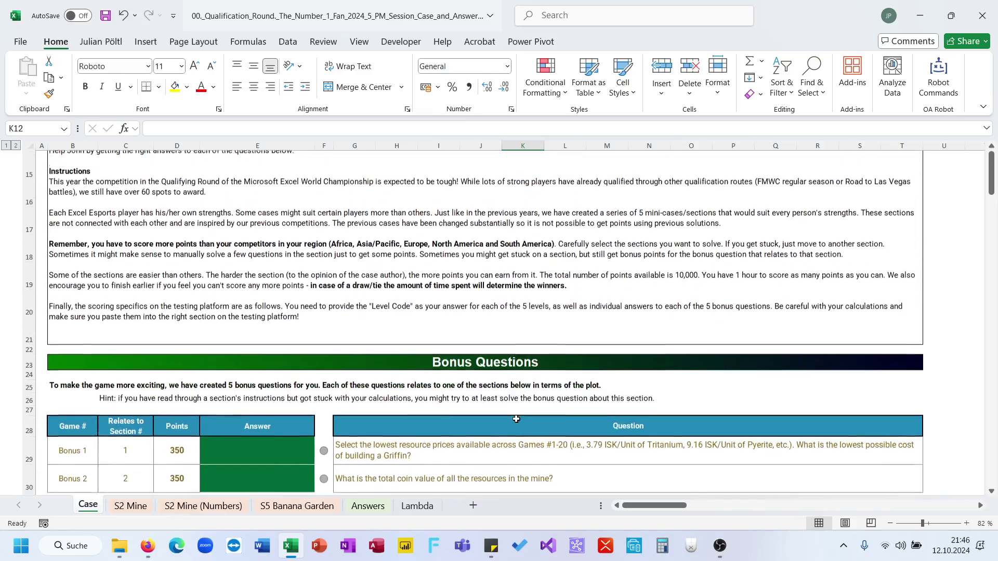
{"action": "scroll", "coordinate": [516, 419], "scroll_direction": "up", "scroll_amount": 3}
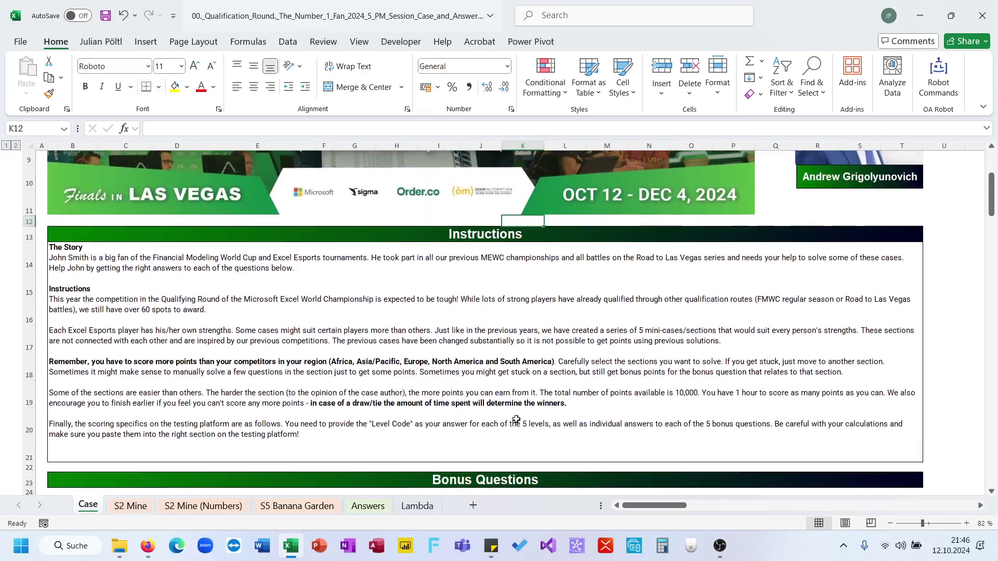
{"action": "scroll", "coordinate": [516, 419], "scroll_direction": "down", "scroll_amount": 10}
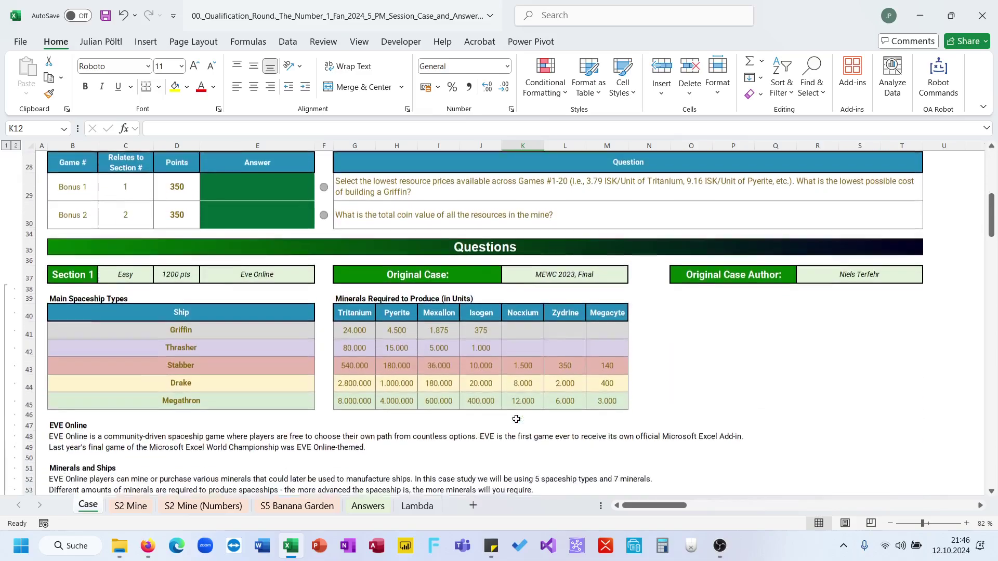
{"action": "scroll", "coordinate": [516, 418], "scroll_direction": "down", "scroll_amount": 15}
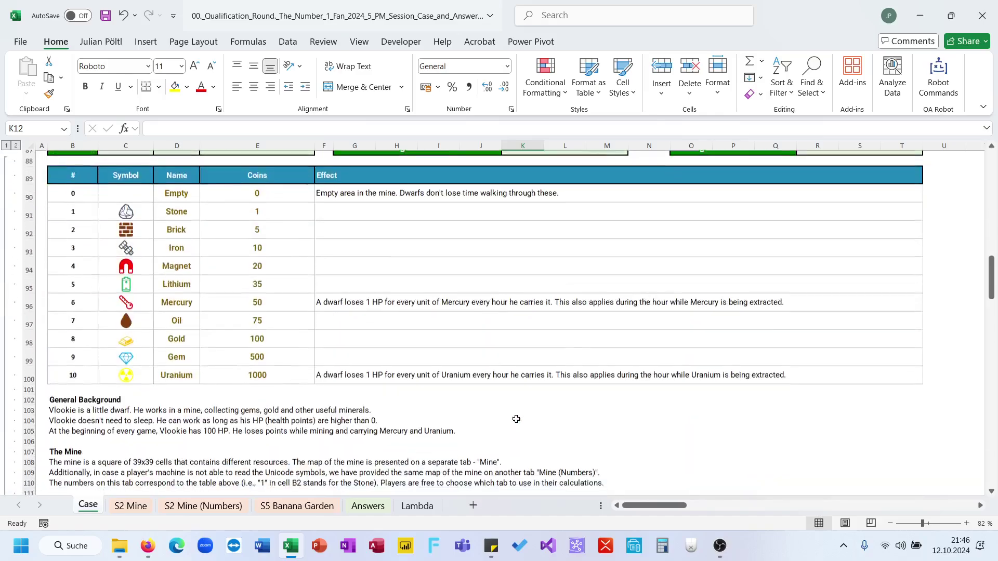
{"action": "scroll", "coordinate": [516, 418], "scroll_direction": "up", "scroll_amount": 6}
{"action": "scroll", "coordinate": [516, 419], "scroll_direction": "up", "scroll_amount": 8}
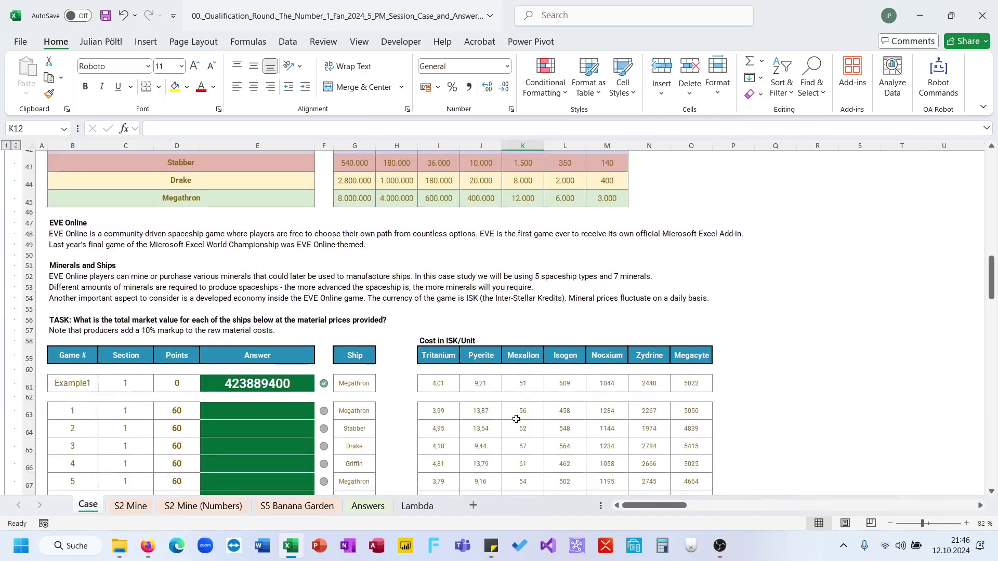
{"action": "scroll", "coordinate": [516, 419], "scroll_direction": "up", "scroll_amount": 10}
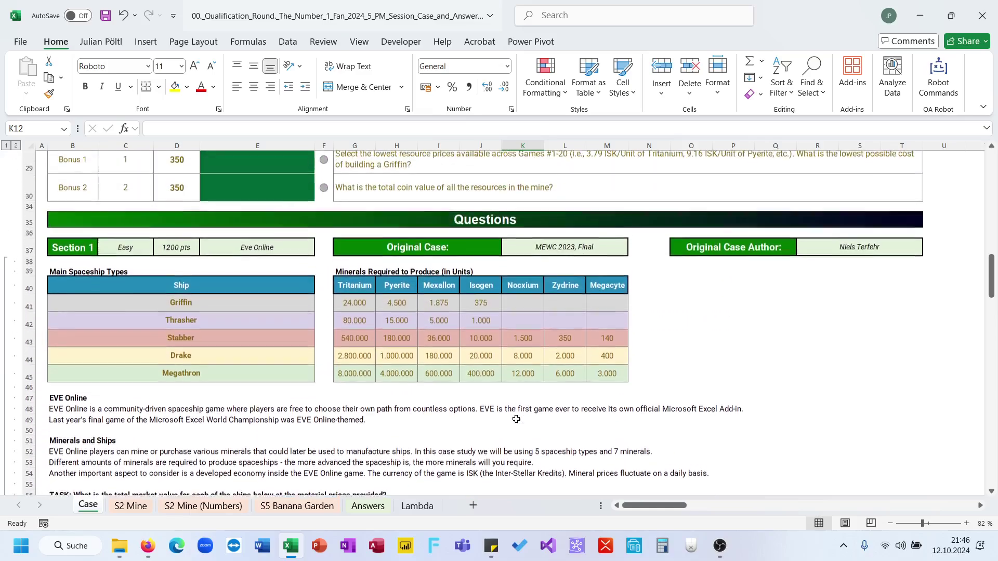
{"action": "scroll", "coordinate": [516, 419], "scroll_direction": "up", "scroll_amount": 4}
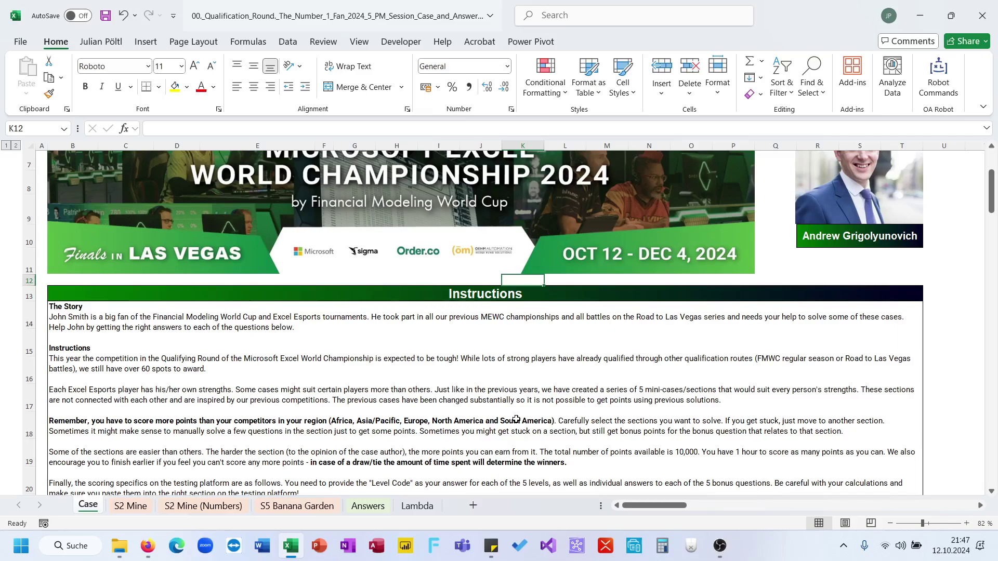
{"action": "scroll", "coordinate": [516, 419], "scroll_direction": "down", "scroll_amount": 10}
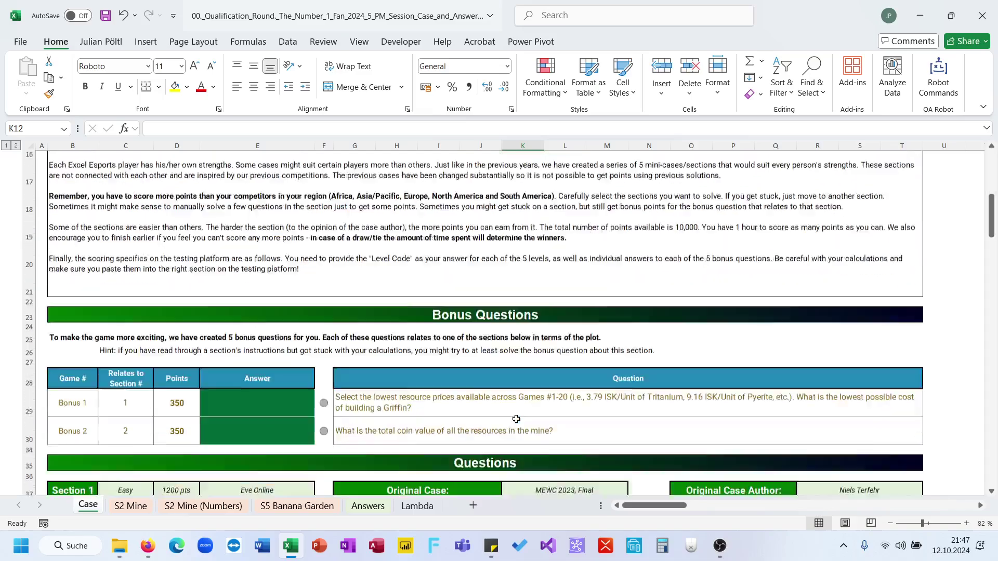
{"action": "scroll", "coordinate": [516, 419], "scroll_direction": "up", "scroll_amount": 4}
{"action": "scroll", "coordinate": [516, 419], "scroll_direction": "up", "scroll_amount": 2}
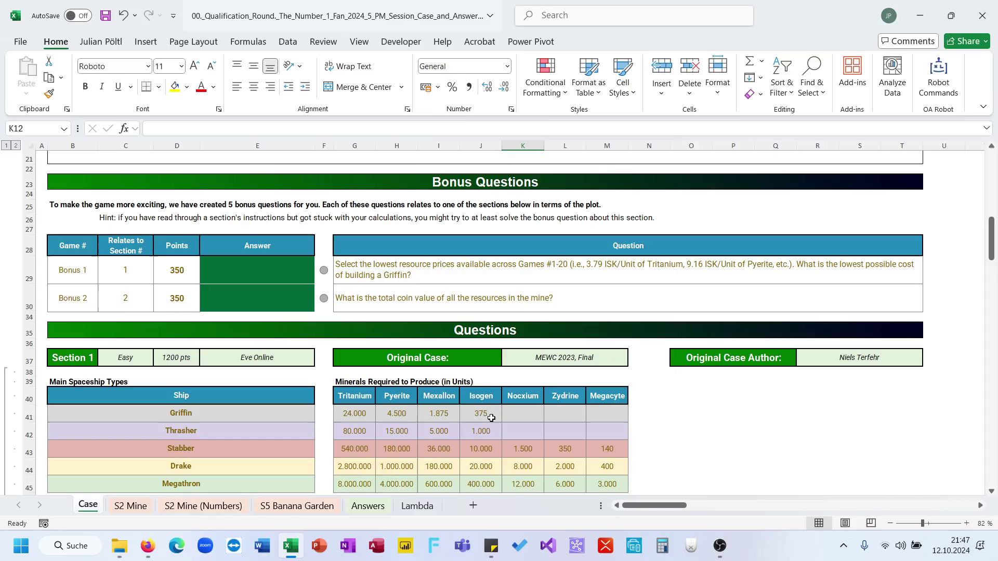
{"action": "scroll", "coordinate": [580, 393], "scroll_direction": "down", "scroll_amount": 7}
{"action": "scroll", "coordinate": [580, 392], "scroll_direction": "up", "scroll_amount": 2}
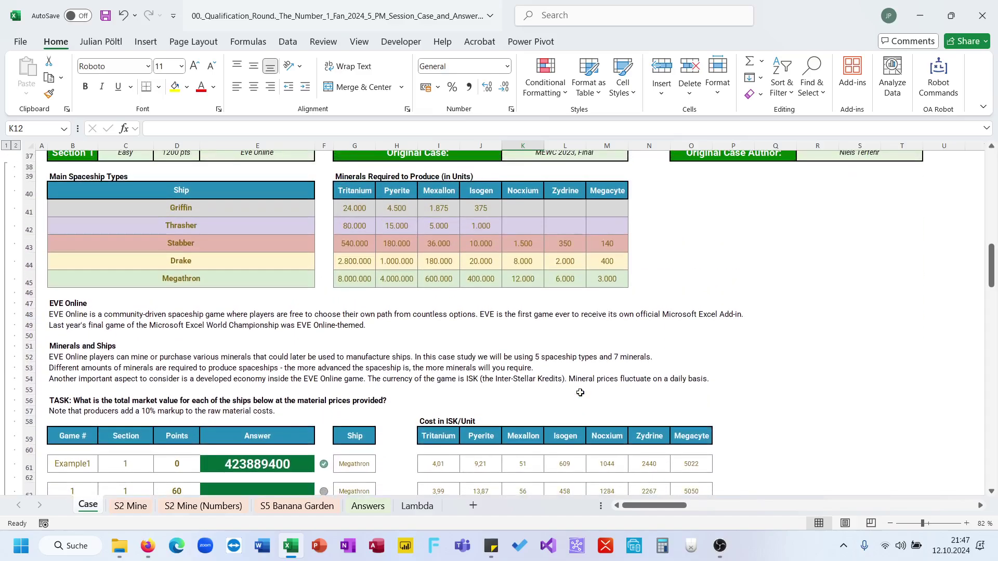
{"action": "scroll", "coordinate": [580, 392], "scroll_direction": "up", "scroll_amount": 1}
{"action": "scroll", "coordinate": [580, 392], "scroll_direction": "down", "scroll_amount": 1}
{"action": "scroll", "coordinate": [580, 392], "scroll_direction": "down", "scroll_amount": 1}
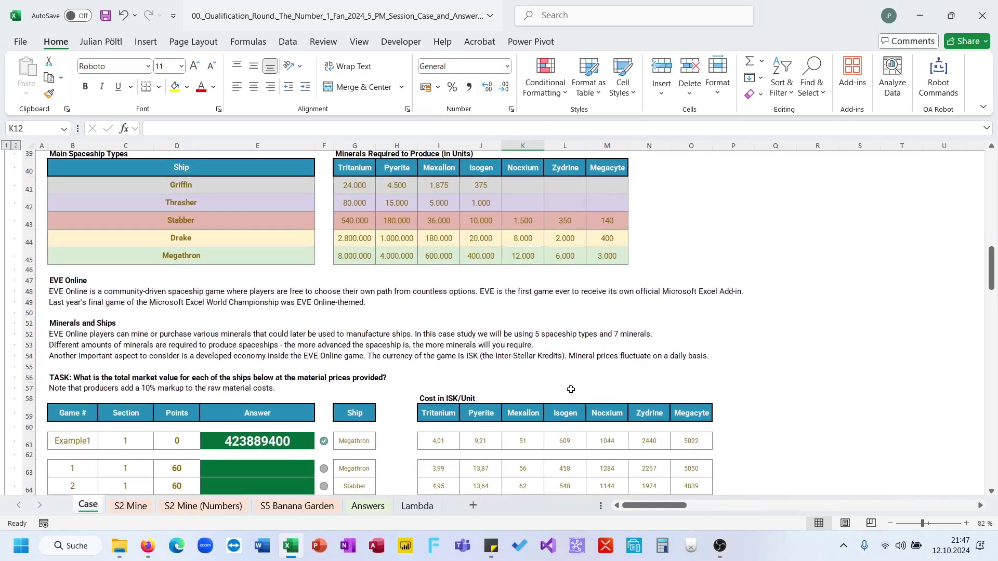
{"action": "scroll", "coordinate": [575, 392], "scroll_direction": "down", "scroll_amount": 4}
Start an XLOOKUP formula in P63 with ship cell G63 as lookup value and the ship names B41:E45 as lookup array
{"action": "left_click", "coordinate": [739, 345]}
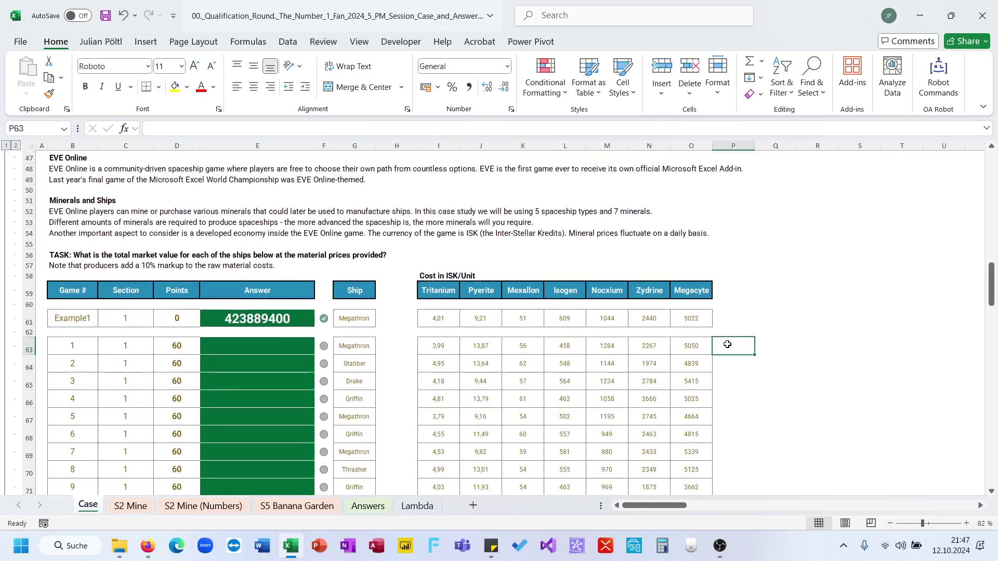
{"action": "type", "text": "=XLOOKUP("}
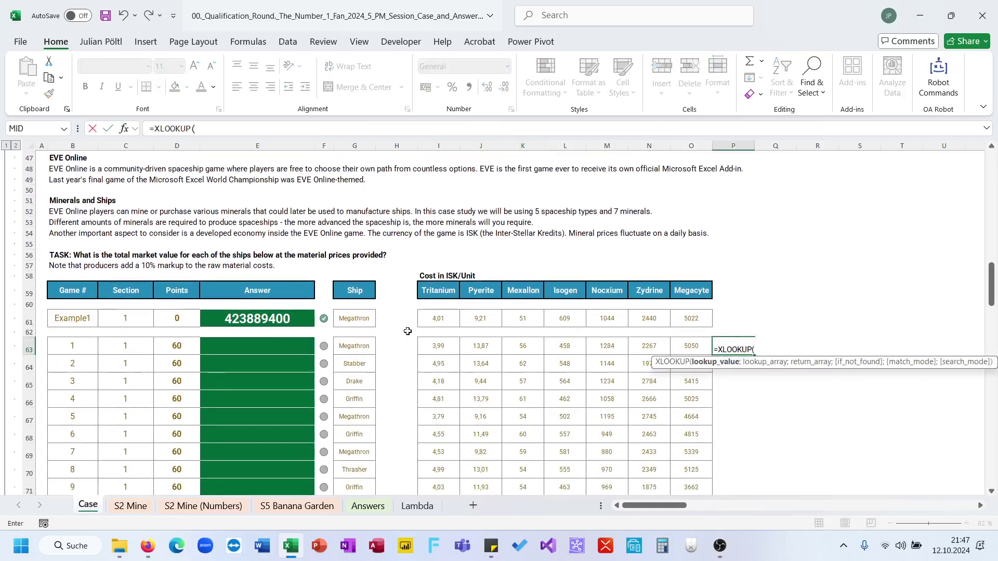
{"action": "left_click", "coordinate": [365, 345]}
{"action": "type", "text": ";"}
{"action": "scroll", "coordinate": [364, 346], "scroll_direction": "up", "scroll_amount": 5}
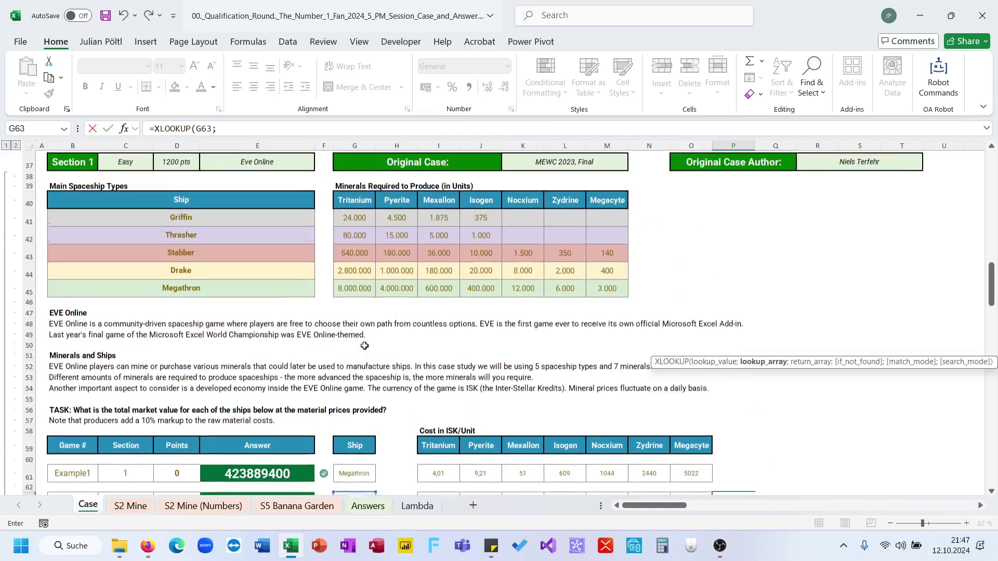
{"action": "scroll", "coordinate": [106, 203], "scroll_direction": "down", "scroll_amount": 1}
{"action": "left_click_drag", "start_coordinate": [78, 192], "coordinate": [70, 257]}
Narrow the XLOOKUP's lookup array to column B only and make it absolute as $B$41:$B$45
{"action": "left_click", "coordinate": [245, 128]}
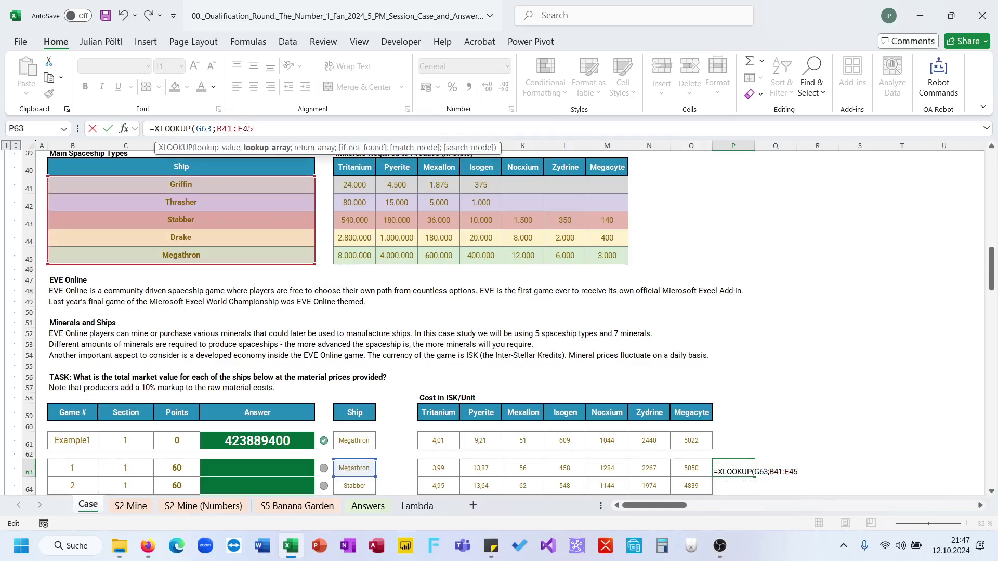
{"action": "key", "text": "BackSpace"}
{"action": "type", "text": "B"}
{"action": "key", "text": "BackSpace"}
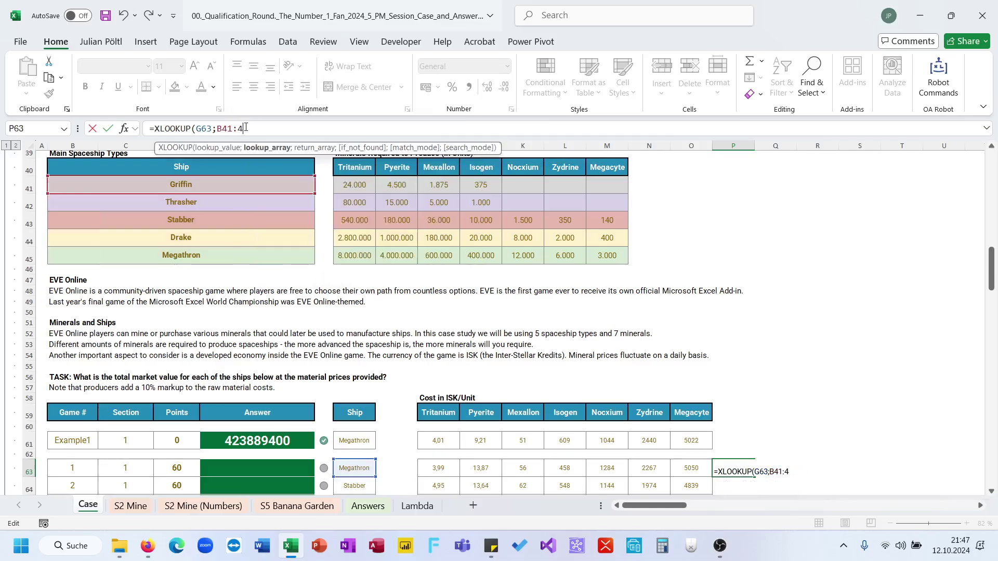
{"action": "key", "text": "BackSpace"}
{"action": "left_click_drag", "start_coordinate": [311, 194], "coordinate": [306, 260]}
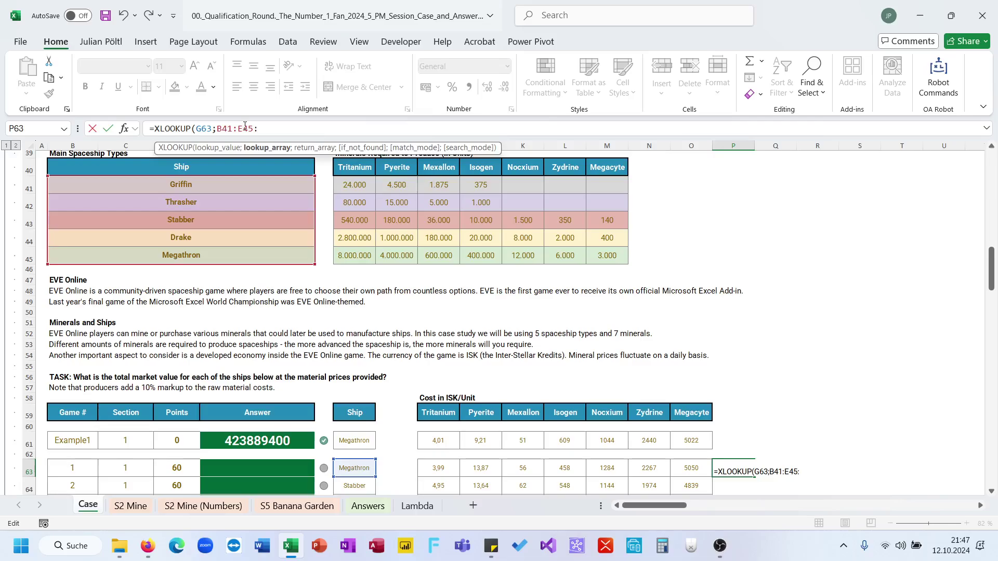
{"action": "left_click", "coordinate": [245, 127]}
{"action": "key", "text": "BackSpace"}
{"action": "type", "text": "B"}
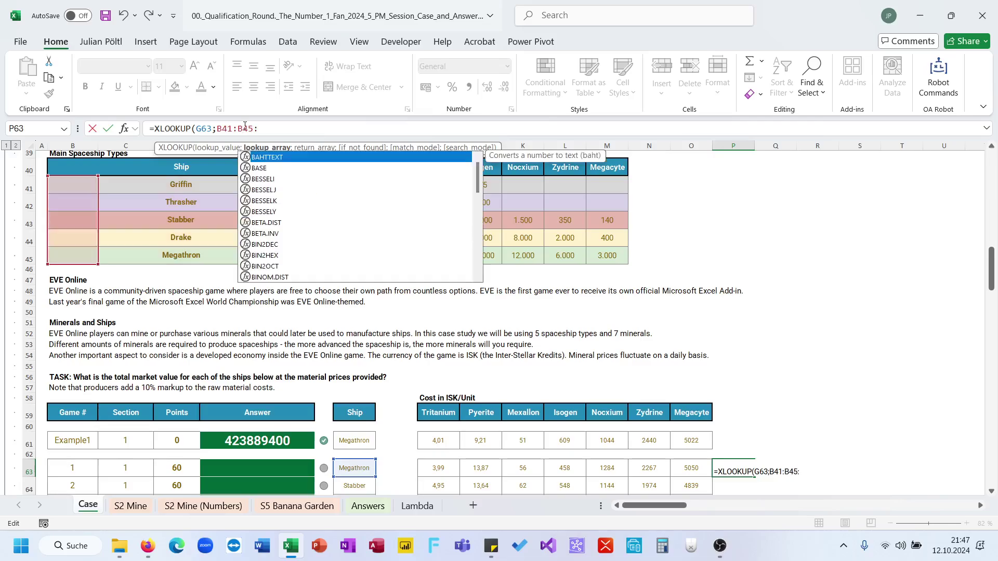
{"action": "left_click", "coordinate": [245, 126]}
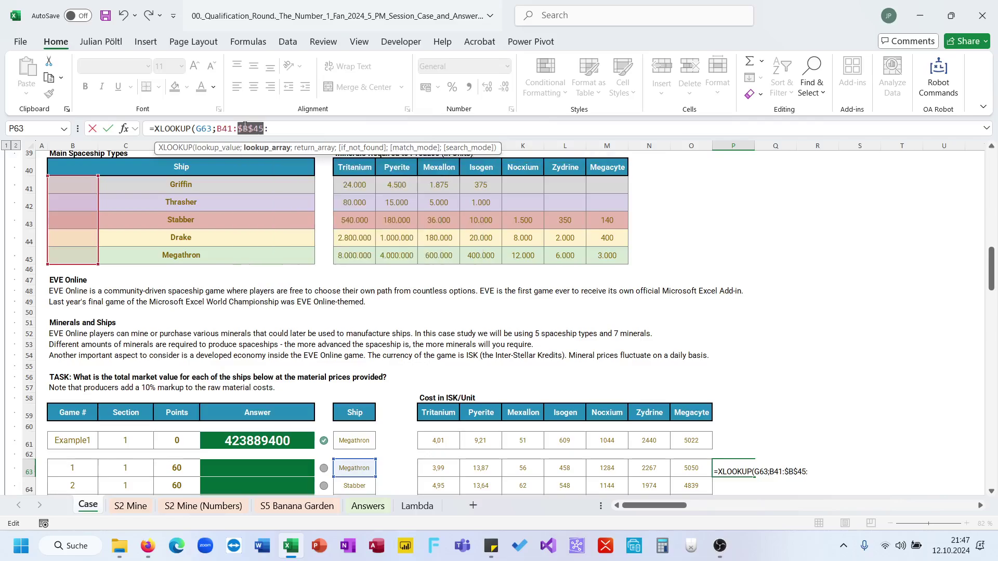
{"action": "key", "text": "F4"}
Complete the XLOOKUP in P63 with the mineral quantities $G$41:$M$45 as return array, removing the stray colon before the separator
{"action": "left_click", "coordinate": [310, 130]}
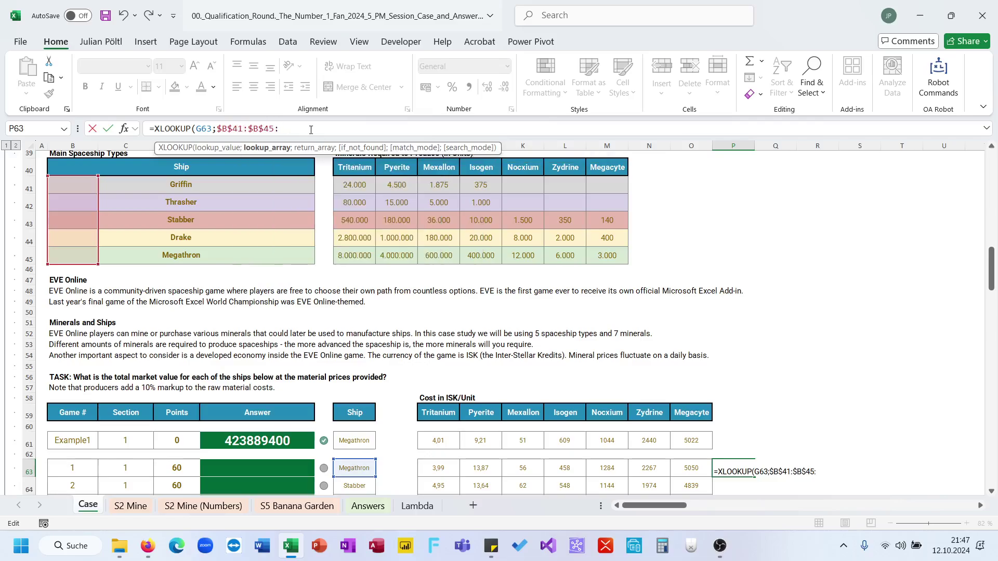
{"action": "type", "text": ";"}
{"action": "left_click_drag", "start_coordinate": [365, 192], "coordinate": [593, 253]}
{"action": "key", "text": "F4"}
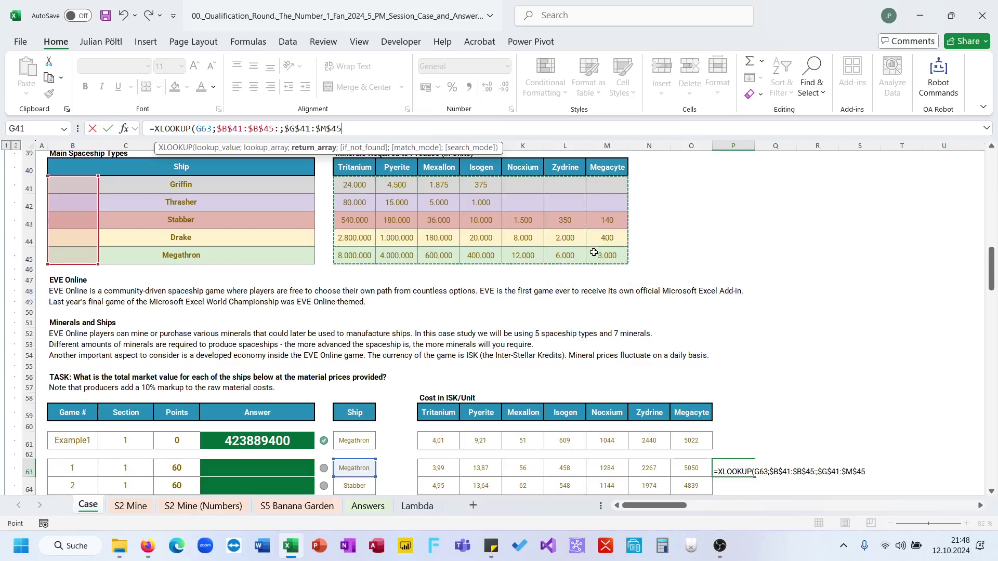
{"action": "type", "text": ")"}
{"action": "key", "text": "Return"}
{"action": "key", "text": "Return"}
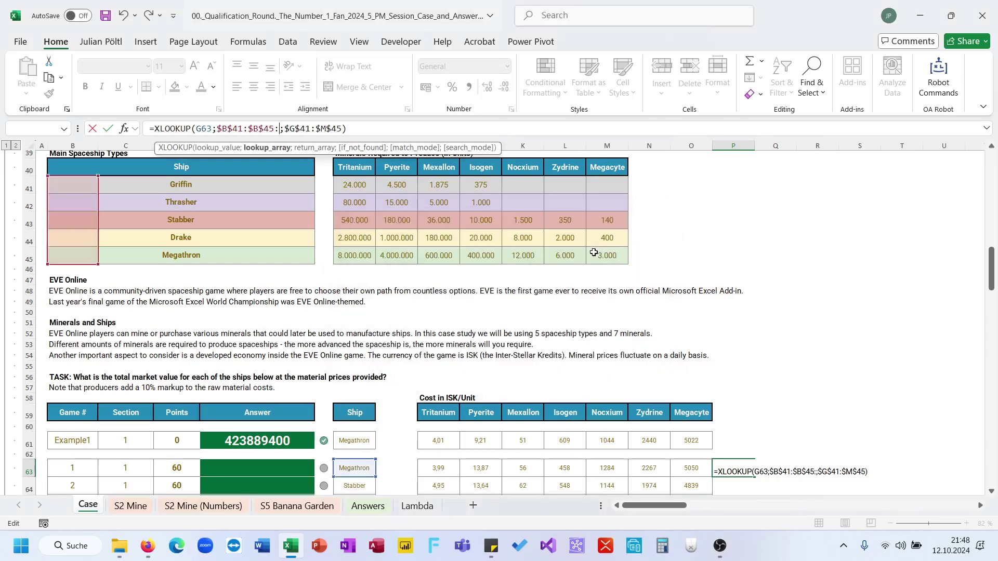
{"action": "key", "text": "BackSpace"}
{"action": "key", "text": "Return"}
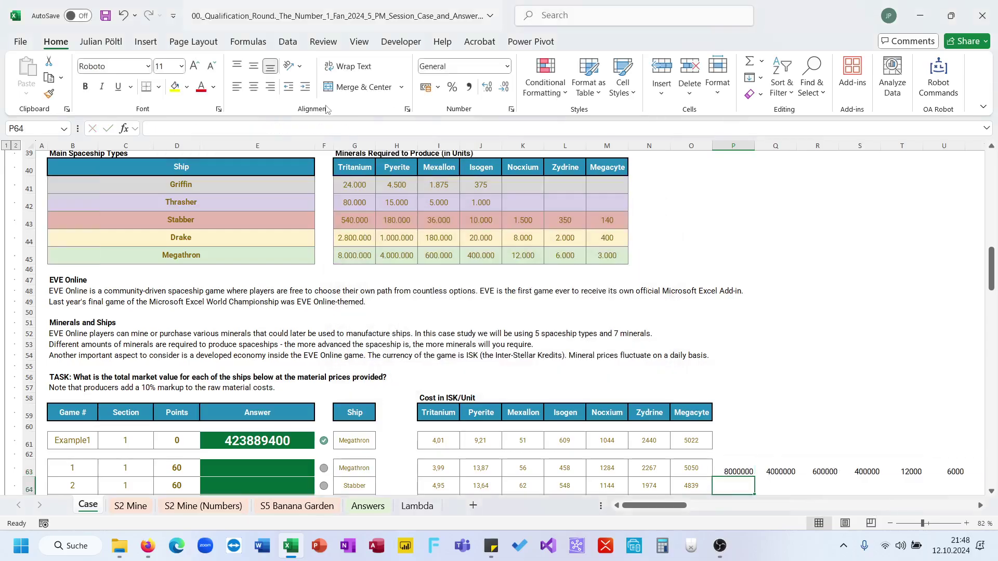
Multiply the XLOOKUP result in P63 by the game's mineral prices in I63:O63
{"action": "key", "text": "Up"}
{"action": "left_click", "coordinate": [378, 129]}
{"action": "type", "text": "*"}
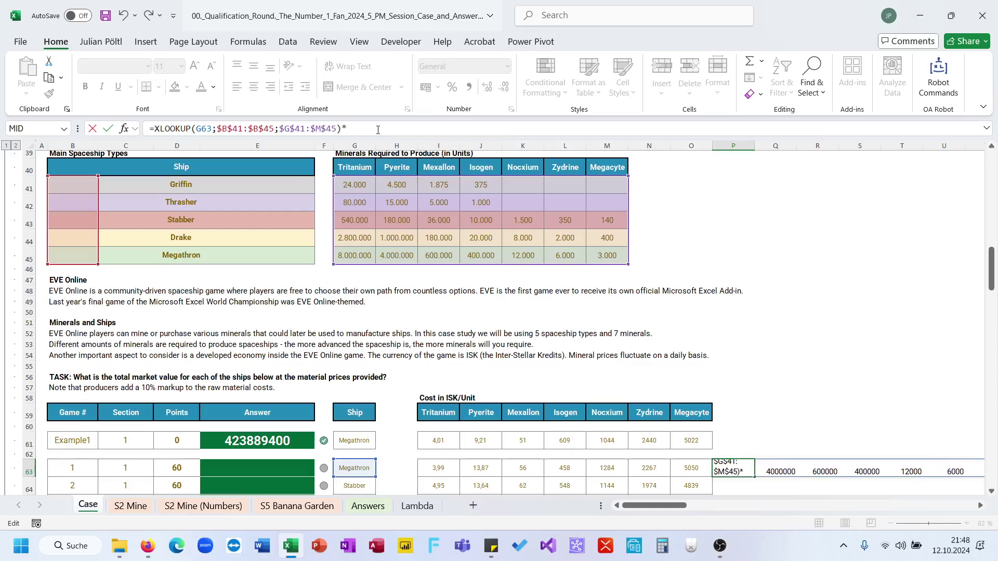
{"action": "key", "text": "F2"}
{"action": "key", "text": "Left"}
{"action": "key", "text": "ctrl+shift+Left"}
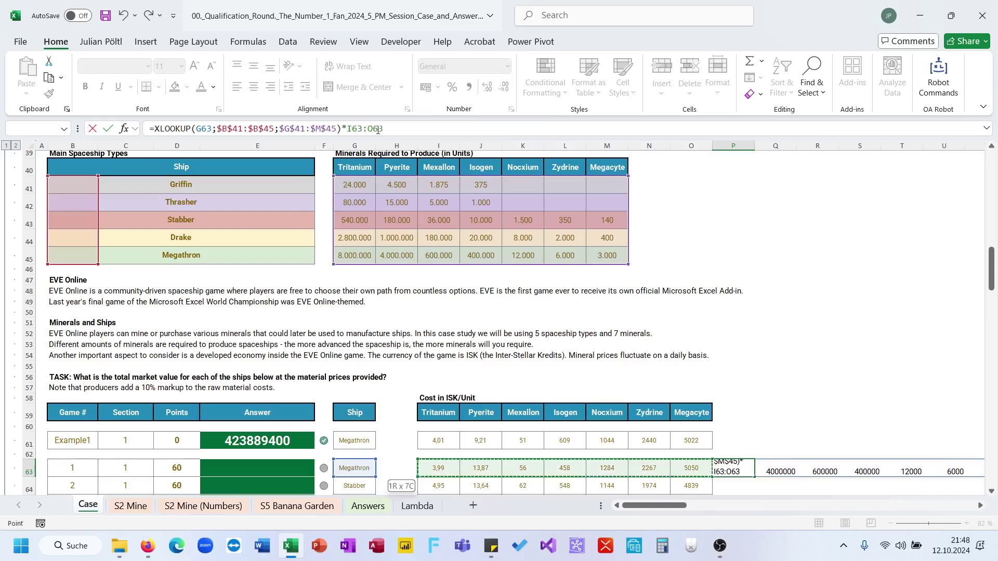
{"action": "key", "text": "ctrl+Return"}
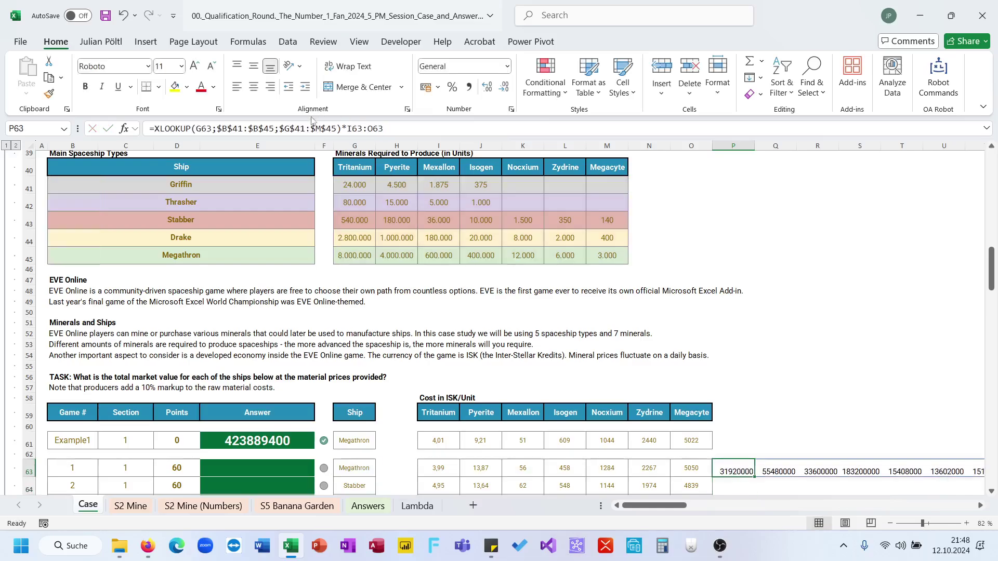
Wrap the whole P63 formula in SUM to total the mineral costs
{"action": "left_click", "coordinate": [155, 129]}
{"action": "type", "text": "sum("}
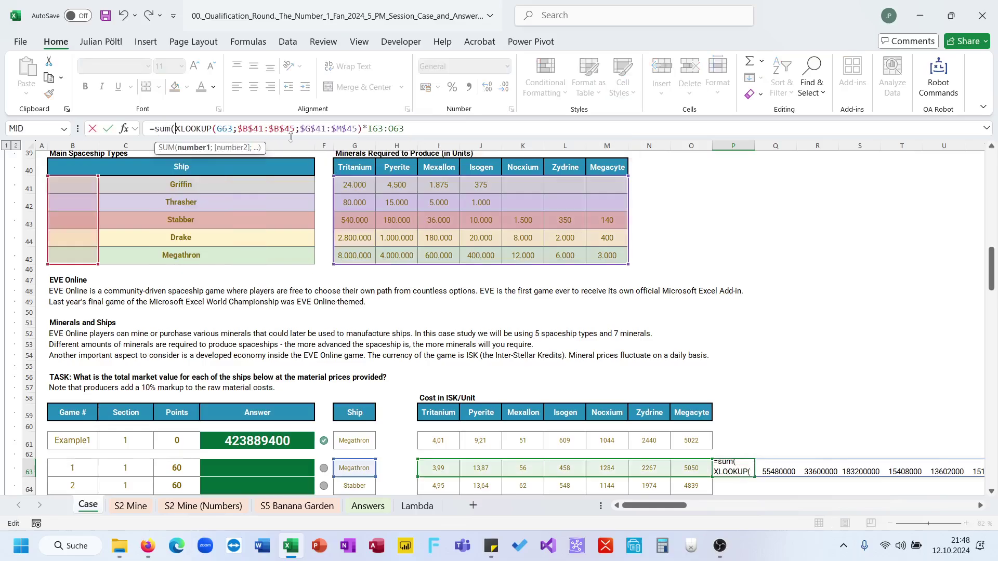
{"action": "type", "text": ")"}
{"action": "key", "text": "Return"}
Copy the P63 formula into P61 beside the Example1 row
{"action": "key", "text": "Up"}
{"action": "key", "text": "ctrl+c"}
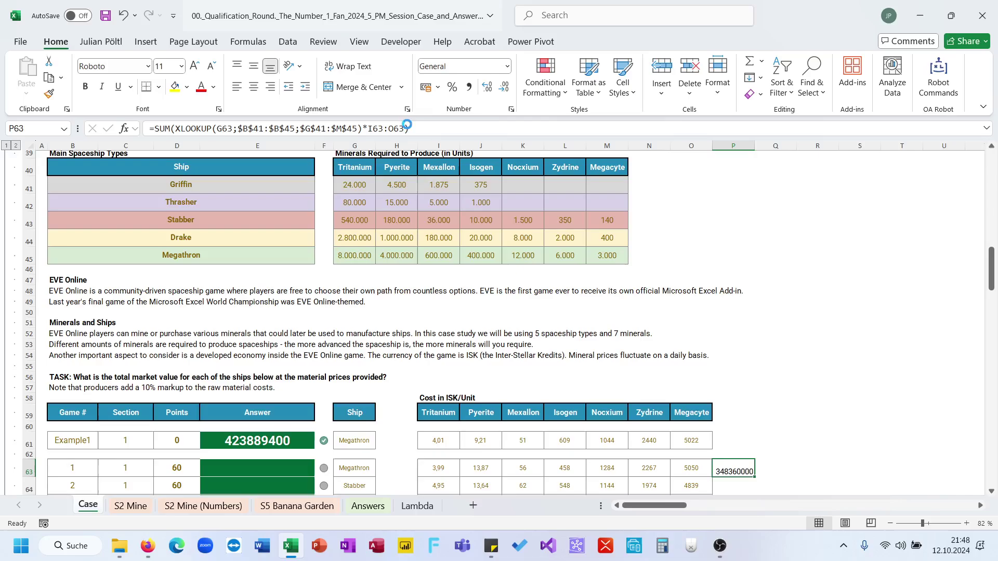
{"action": "key", "text": "Up"}
{"action": "key", "text": "Up"}
{"action": "key", "text": "ctrl+v"}
Enter =P61/E61 in Q61 to compare the calculated cost with the example answer
{"action": "key", "text": "Right"}
{"action": "type", "text": "="}
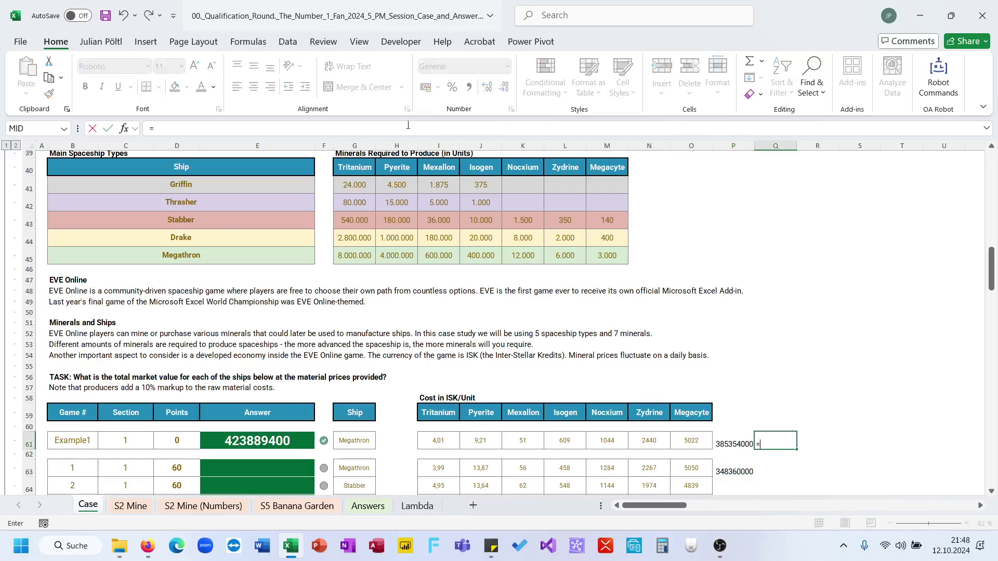
{"action": "key", "text": "Left"}
{"action": "type", "text": "/"}
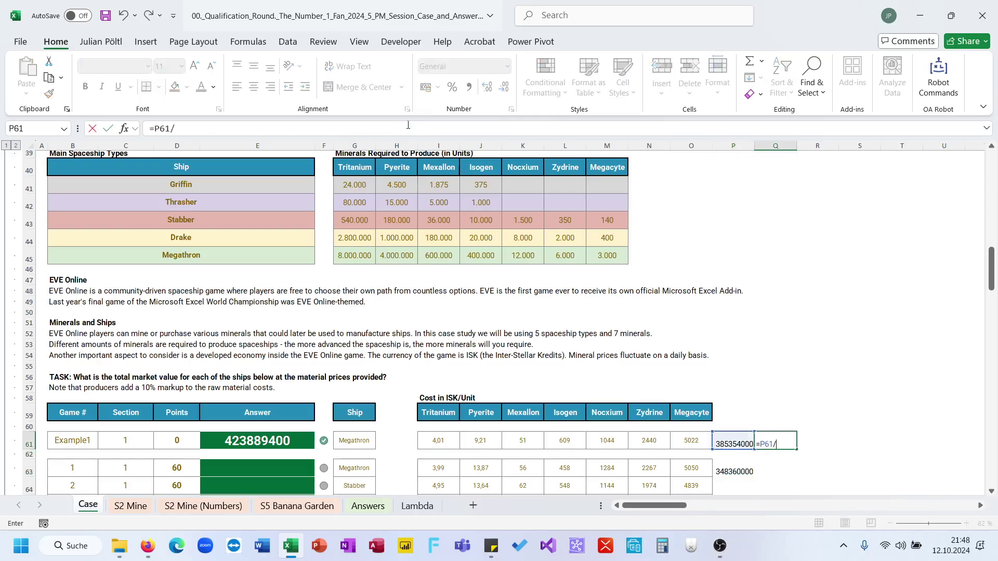
{"action": "left_click", "coordinate": [258, 441]}
{"action": "key", "text": "Return"}
{"action": "key", "text": "Up"}
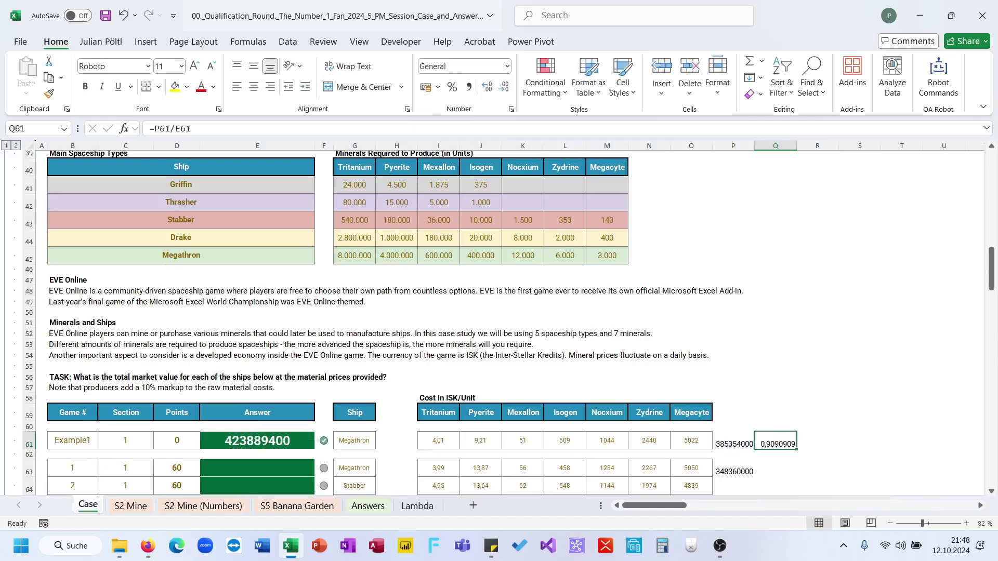
Reverse the ratio in Q61 so the formula reads =E61/P61
{"action": "left_click_drag", "start_coordinate": [175, 125], "coordinate": [155, 127]}
{"action": "key", "text": "Delete"}
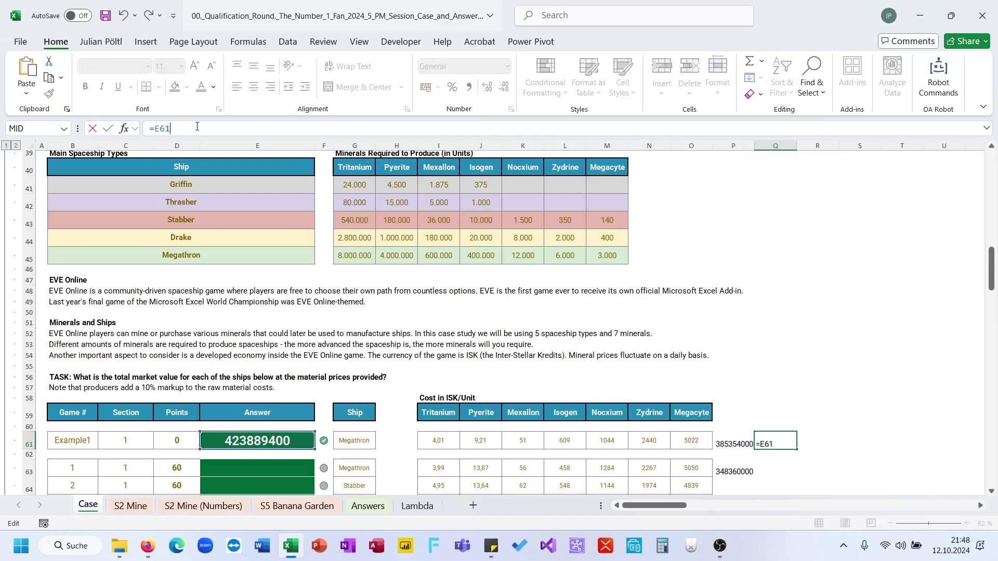
{"action": "type", "text": "/P61/"}
{"action": "key", "text": "Return"}
{"action": "key", "text": "Up"}
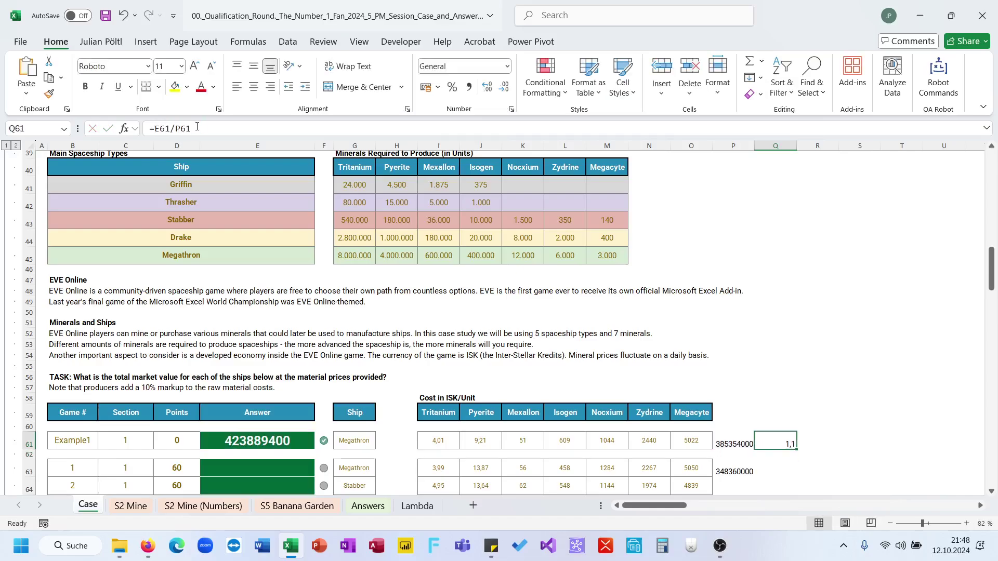
Clear the ratio in Q61 and append *1,1 to the P61 formula for the 10% markup
{"action": "key", "text": "Delete"}
{"action": "key", "text": "Left"}
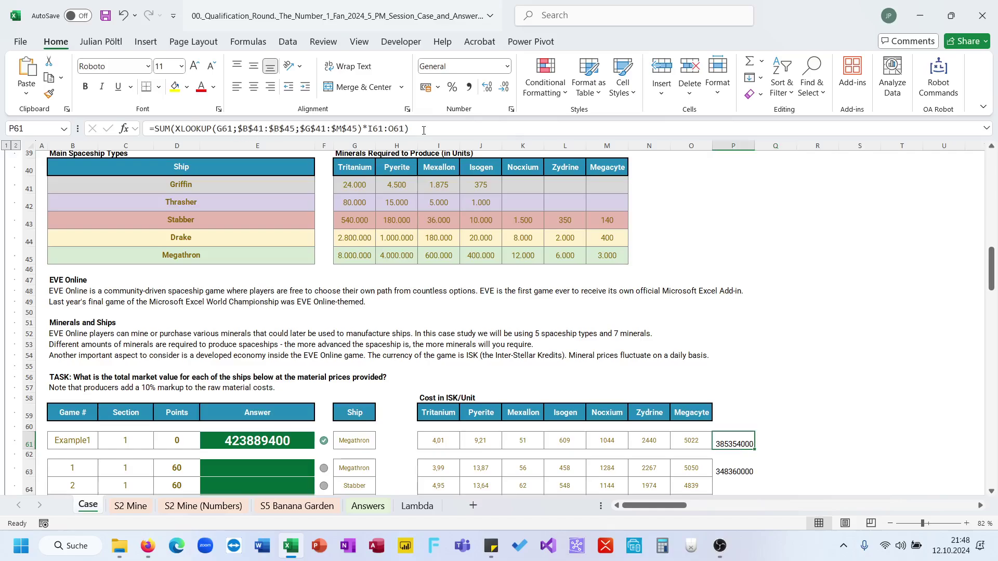
{"action": "left_click", "coordinate": [423, 130]}
{"action": "type", "text": "*1,1"}
{"action": "key", "text": "ctrl+Return"}
Move the P61 formula into the Example1 answer cell E61, leaving P61 empty
{"action": "left_click", "coordinate": [429, 129]}
{"action": "key", "text": "ctrl+a"}
{"action": "key", "text": "BackSpace"}
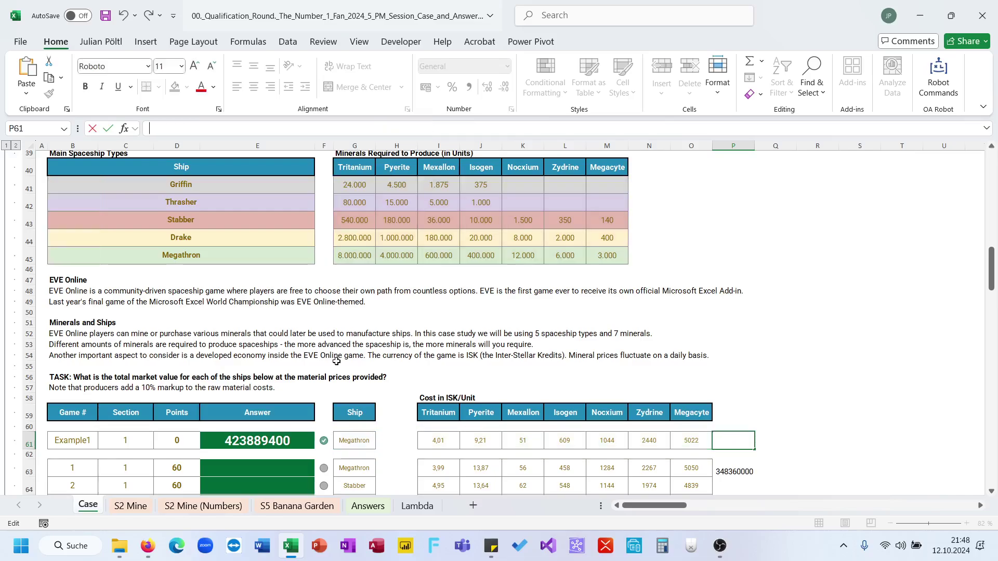
{"action": "left_click", "coordinate": [284, 438]}
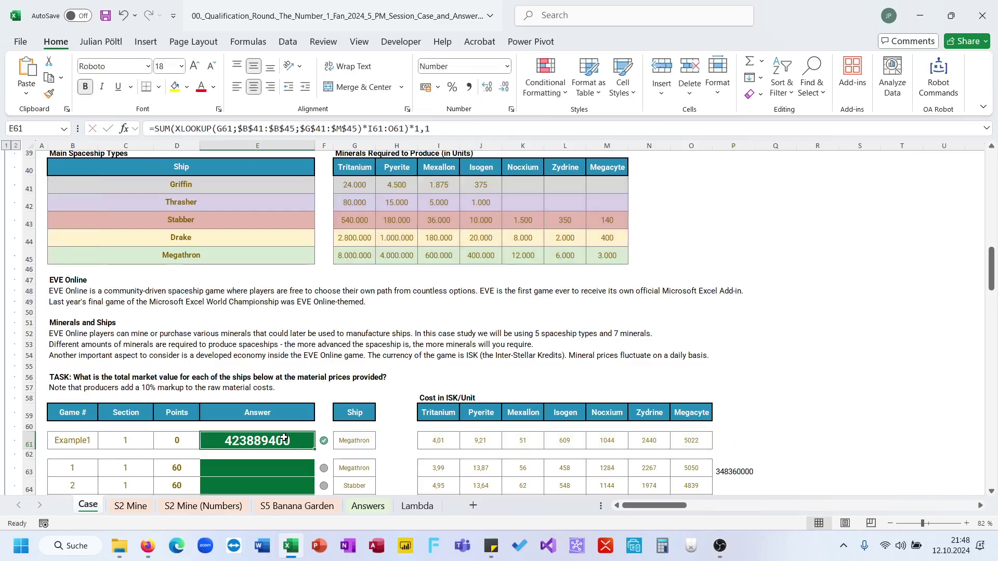
Copy the E61 formula to E63 and fill it down the Answer column for all Section 1 games
{"action": "key", "text": "ctrl+c"}
{"action": "left_click", "coordinate": [292, 465]}
{"action": "key", "text": "ctrl+v"}
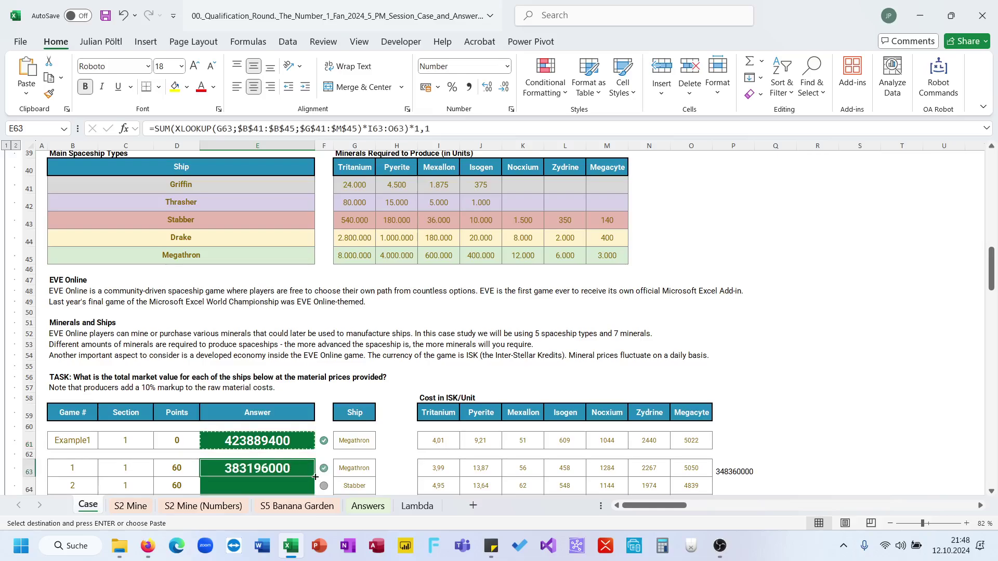
{"action": "double_click", "coordinate": [306, 469]}
{"action": "scroll", "coordinate": [312, 476], "scroll_direction": "down", "scroll_amount": 9}
{"action": "scroll", "coordinate": [315, 478], "scroll_direction": "up", "scroll_amount": 12}
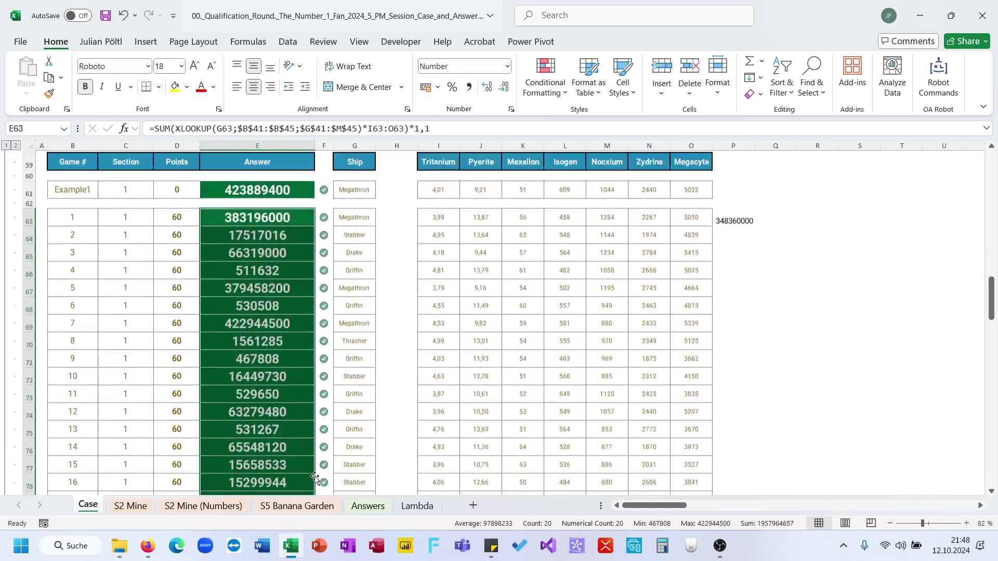
Read the Bonus 1 question and examine the mineral requirements and the unit prices of the Section 1 games
{"action": "scroll", "coordinate": [315, 479], "scroll_direction": "up", "scroll_amount": 3}
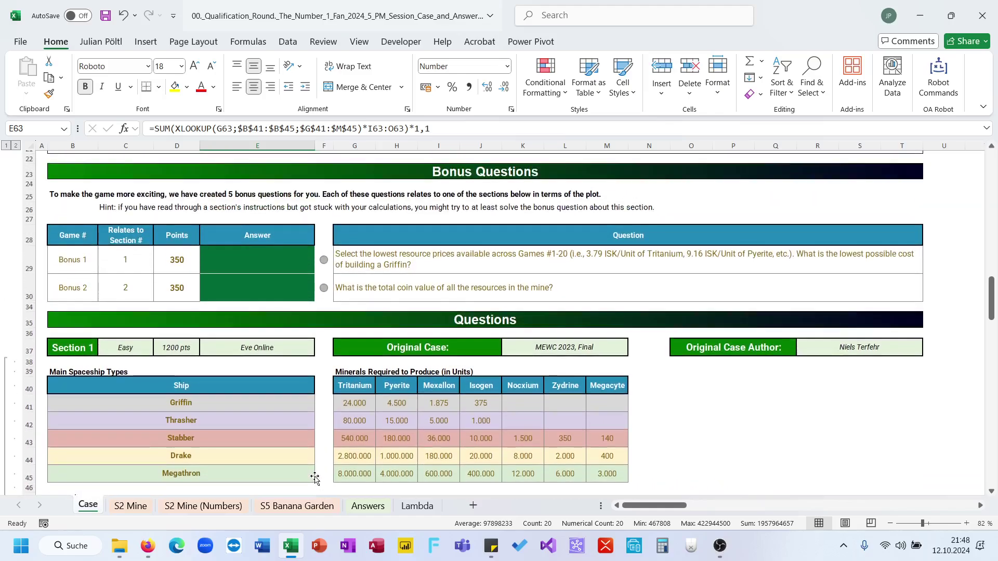
{"action": "left_click", "coordinate": [265, 258]}
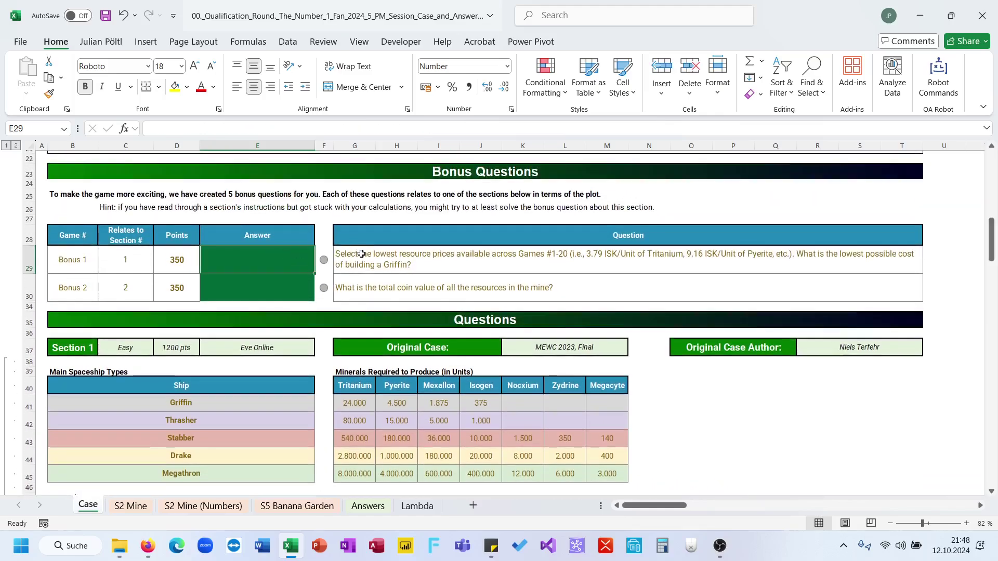
{"action": "left_click", "coordinate": [361, 254]}
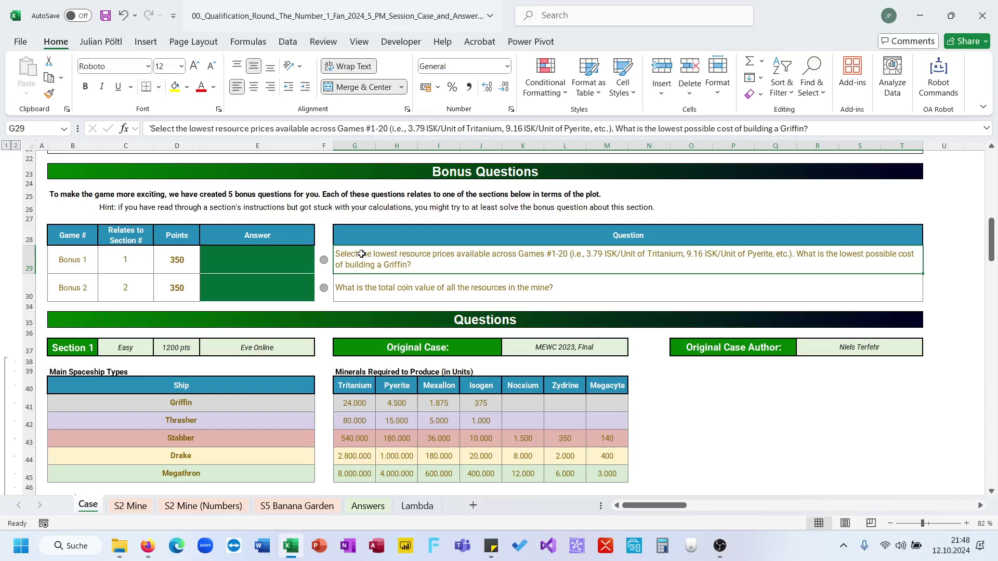
{"action": "scroll", "coordinate": [362, 254], "scroll_direction": "down", "scroll_amount": 7}
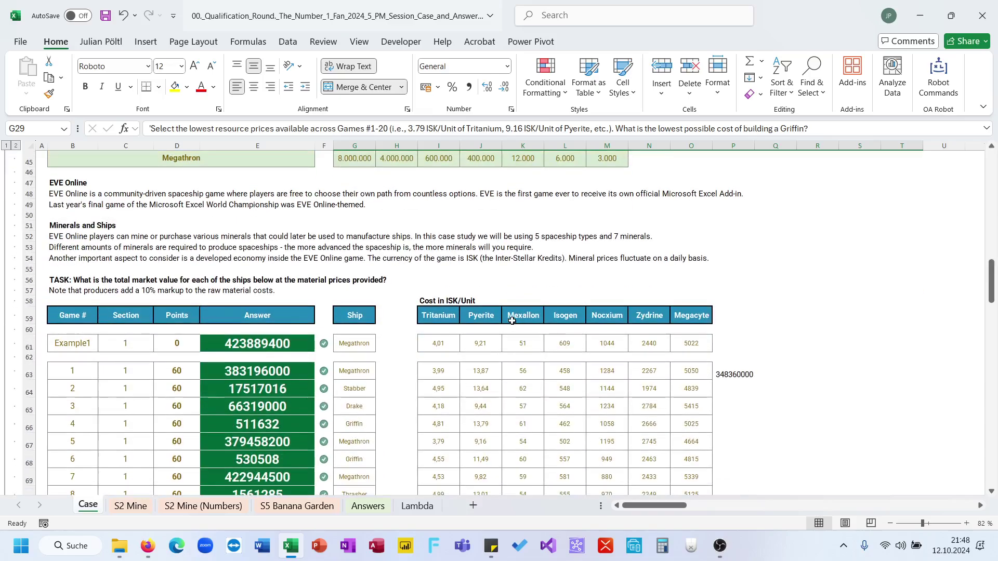
{"action": "left_click_drag", "start_coordinate": [447, 390], "coordinate": [697, 393]}
{"action": "scroll", "coordinate": [546, 353], "scroll_direction": "up", "scroll_amount": 8}
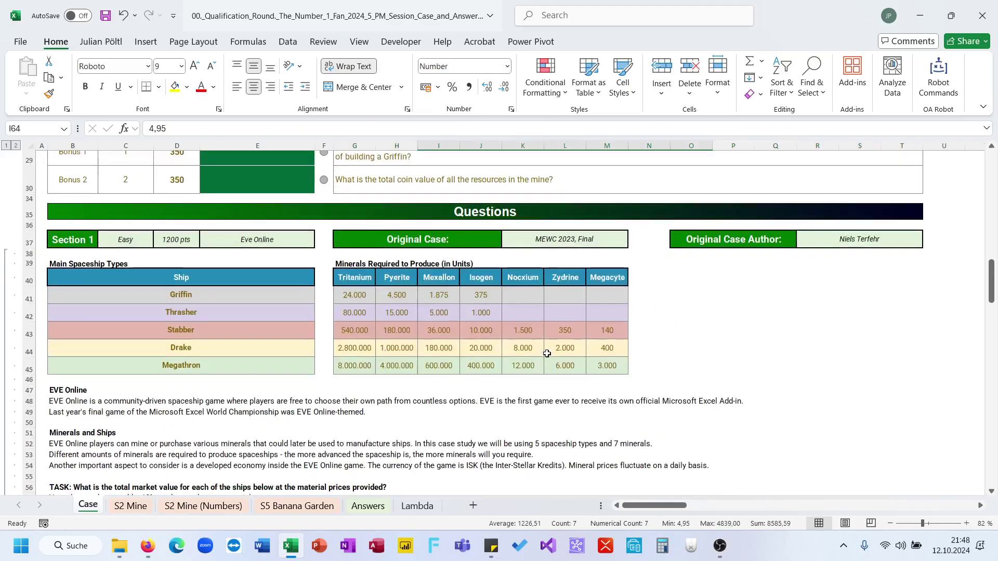
{"action": "scroll", "coordinate": [546, 353], "scroll_direction": "down", "scroll_amount": 7}
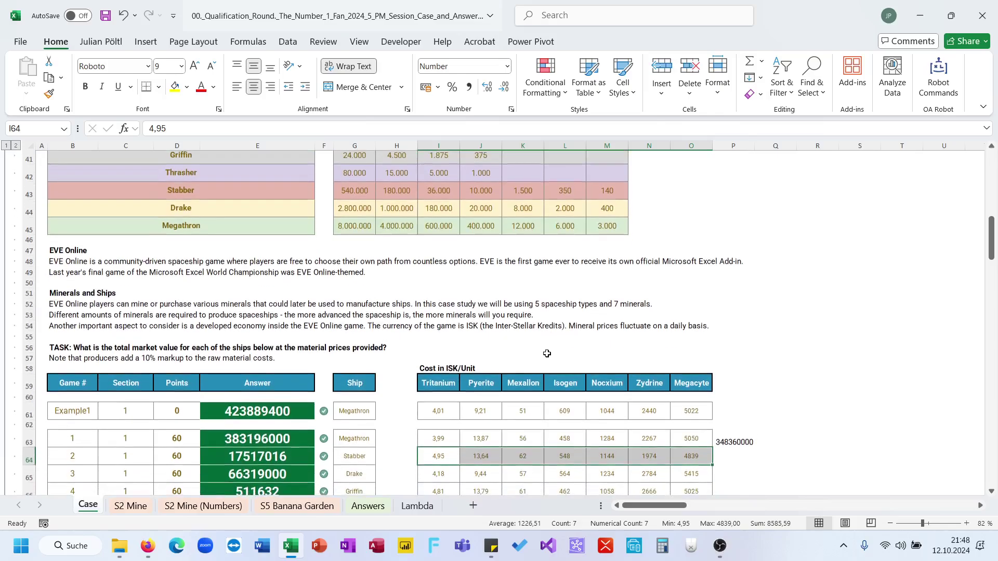
{"action": "left_click_drag", "start_coordinate": [438, 438], "coordinate": [696, 443]}
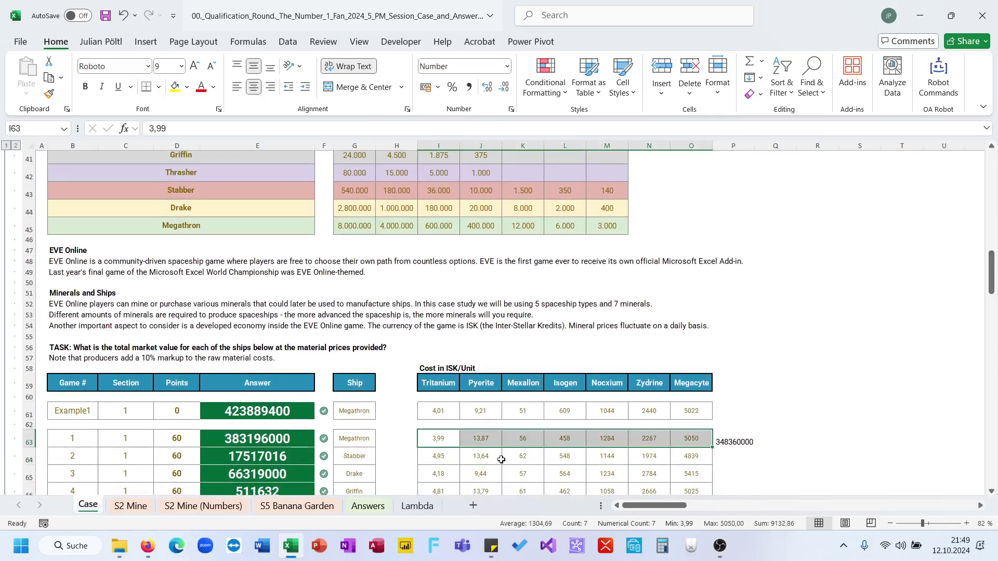
Enter =MIN(I63:I82) in I56 to find the lowest Tritanium price across the games
{"action": "left_click", "coordinate": [444, 351]}
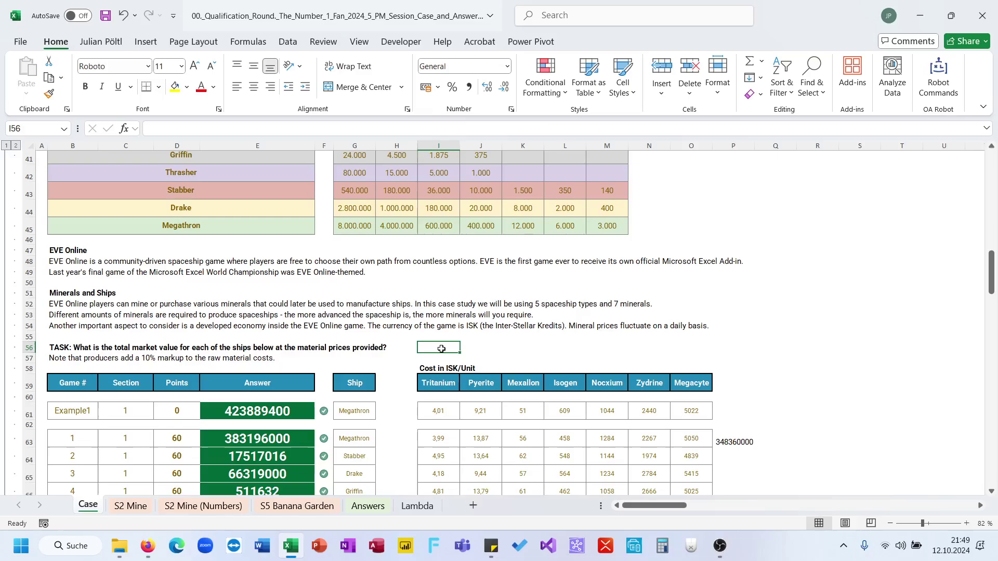
{"action": "type", "text": "=MIN("}
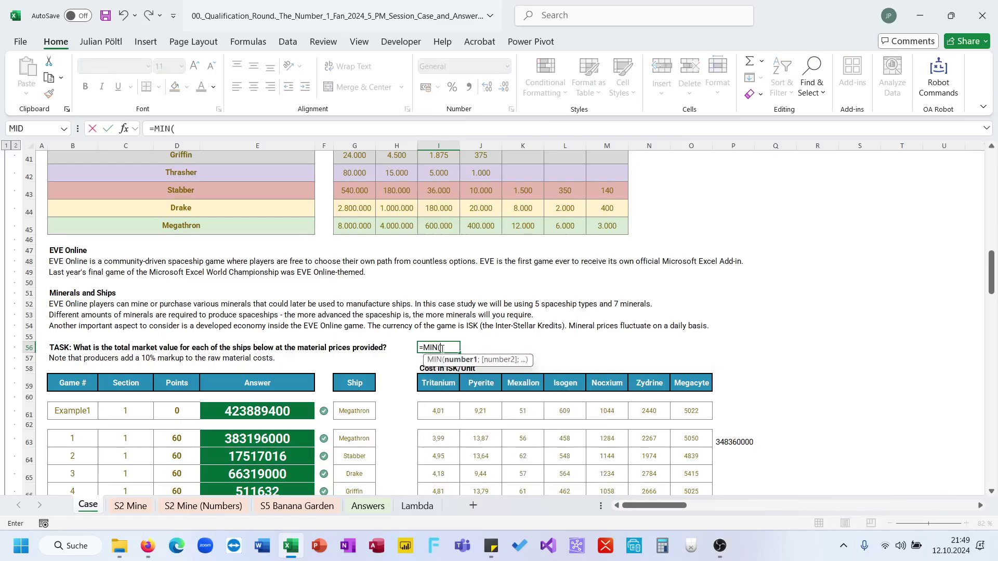
{"action": "left_click", "coordinate": [438, 438]}
{"action": "key", "text": "ctrl+shift+Down"}
{"action": "key", "text": "Return"}
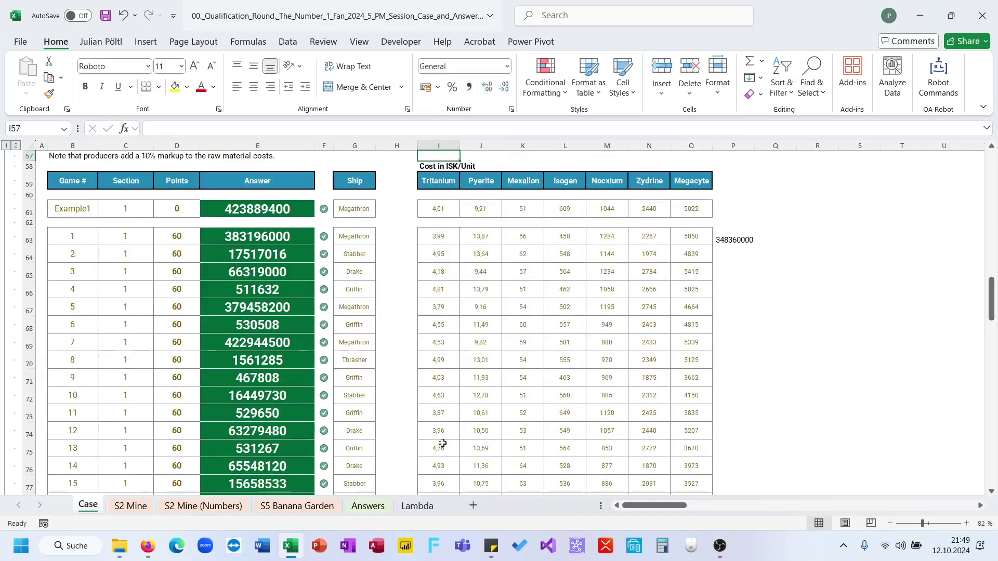
Copy the I56 minimum formula across to L56 to cover Pyerite, Mexallon and Isogen
{"action": "key", "text": "Up"}
{"action": "key", "text": "ctrl+c"}
{"action": "key", "text": "shift+Right"}
{"action": "key", "text": "shift+Right"}
{"action": "key", "text": "shift+Right"}
{"action": "key", "text": "Return"}
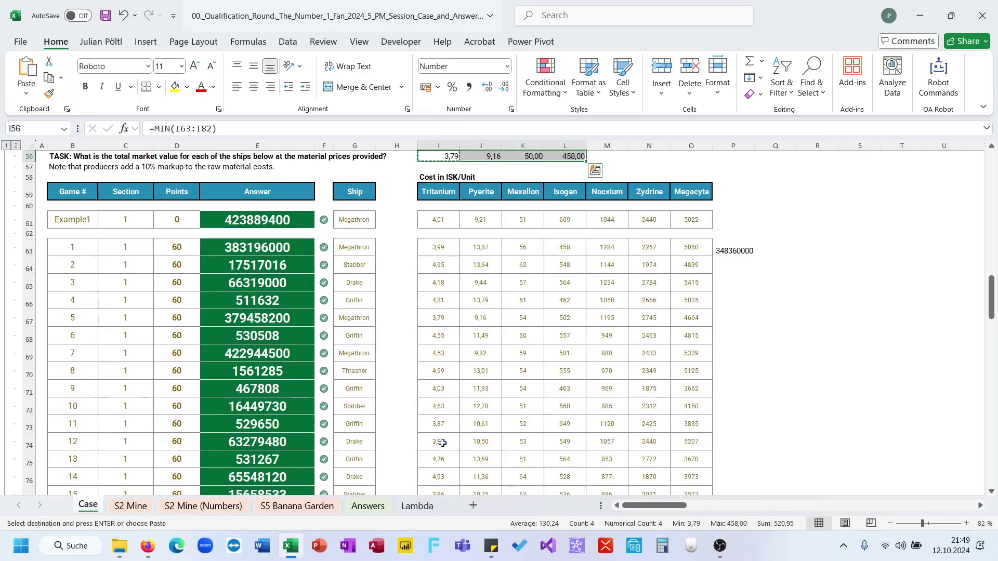
Recheck the Bonus 1 question against the Griffin's mineral requirements in G41:J41 and the minimum prices in row 56
{"action": "scroll", "coordinate": [443, 443], "scroll_direction": "up", "scroll_amount": 7}
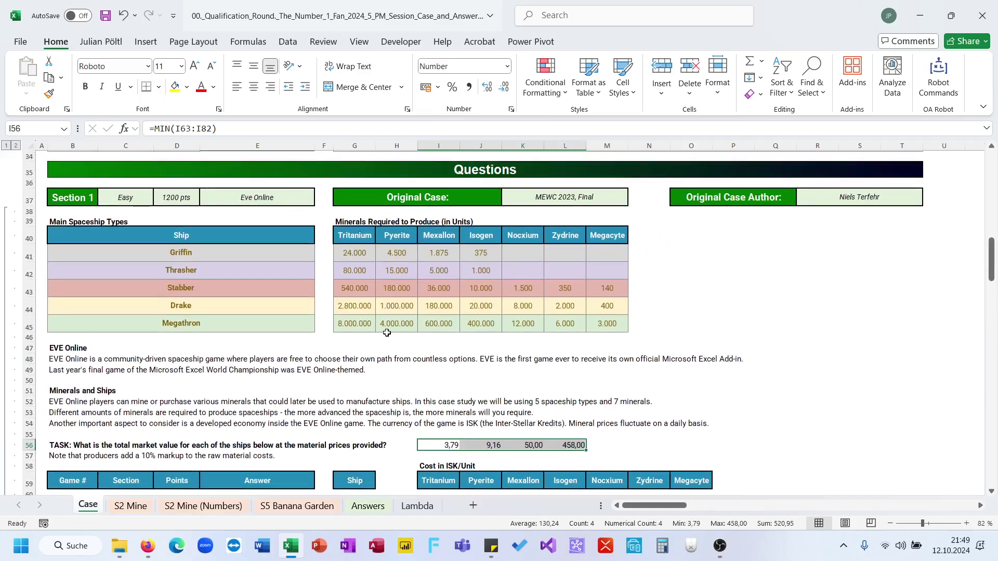
{"action": "scroll", "coordinate": [386, 333], "scroll_direction": "up", "scroll_amount": 4}
{"action": "left_click", "coordinate": [410, 317]}
{"action": "scroll", "coordinate": [410, 318], "scroll_direction": "down", "scroll_amount": 3}
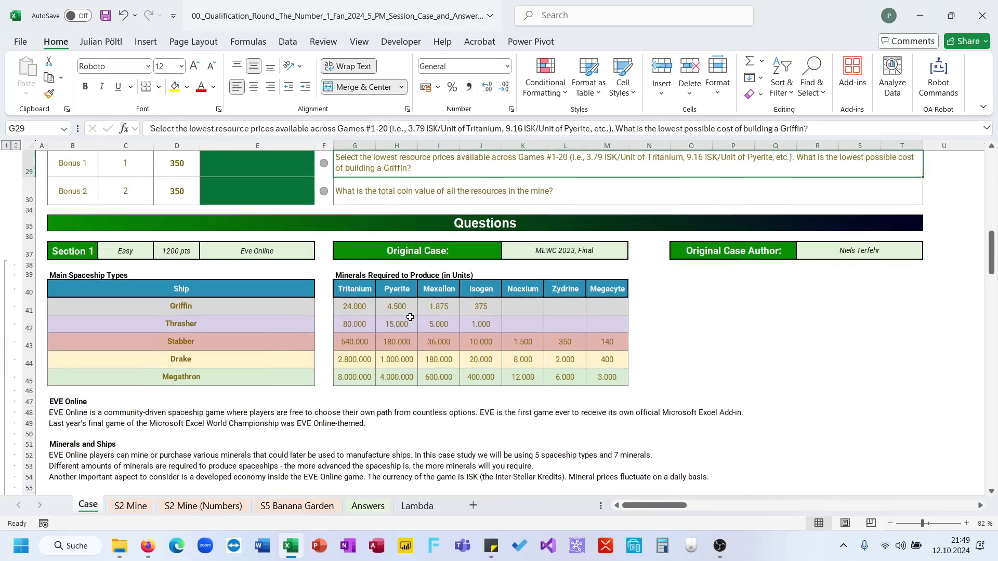
{"action": "left_click_drag", "start_coordinate": [354, 306], "coordinate": [482, 310]}
{"action": "scroll", "coordinate": [482, 310], "scroll_direction": "down", "scroll_amount": 5}
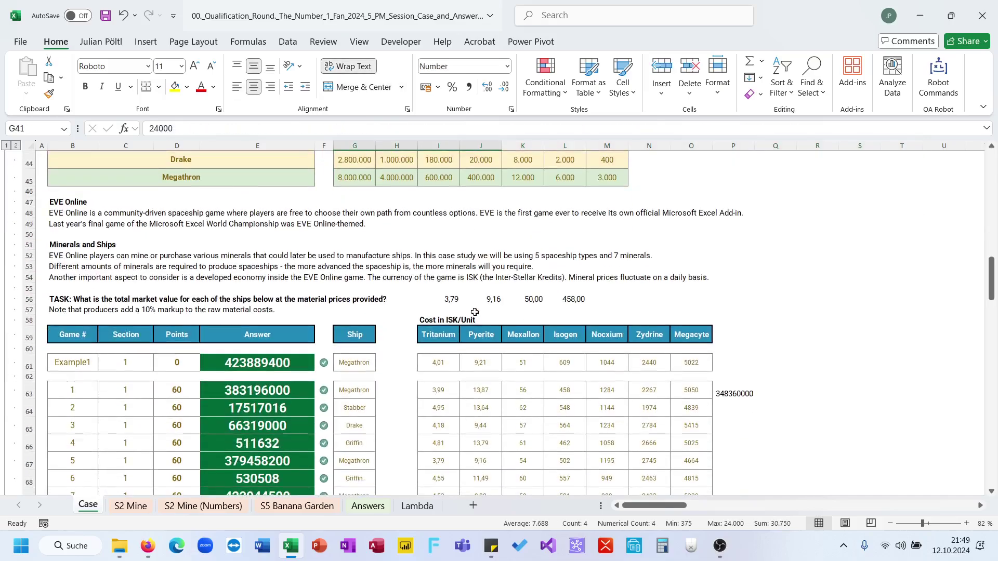
{"action": "left_click", "coordinate": [450, 300]}
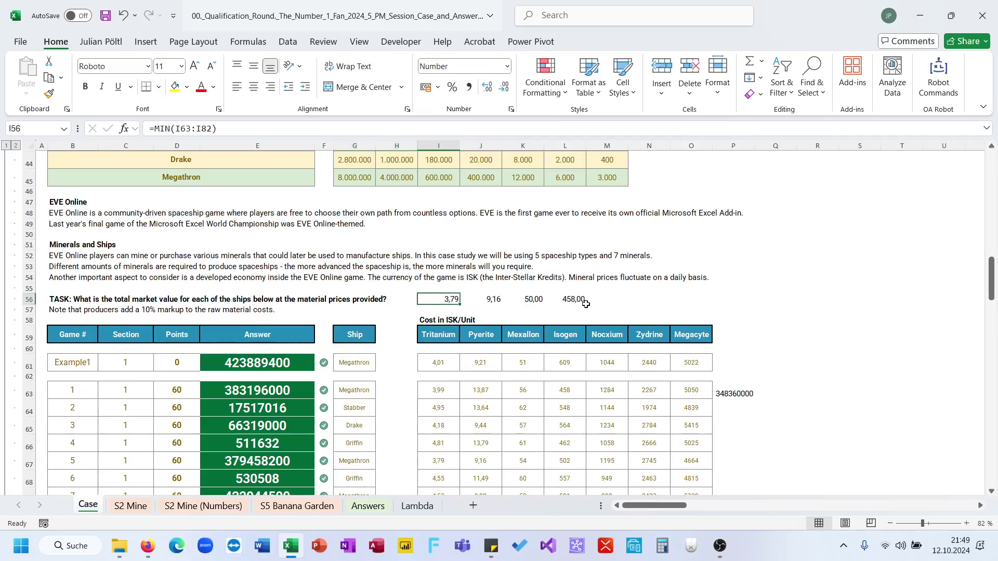
Enter =I56:L56*G41:J41 in I55 to multiply the lowest prices by the Griffin's mineral quantities
{"action": "left_click", "coordinate": [452, 289]}
{"action": "type", "text": "="}
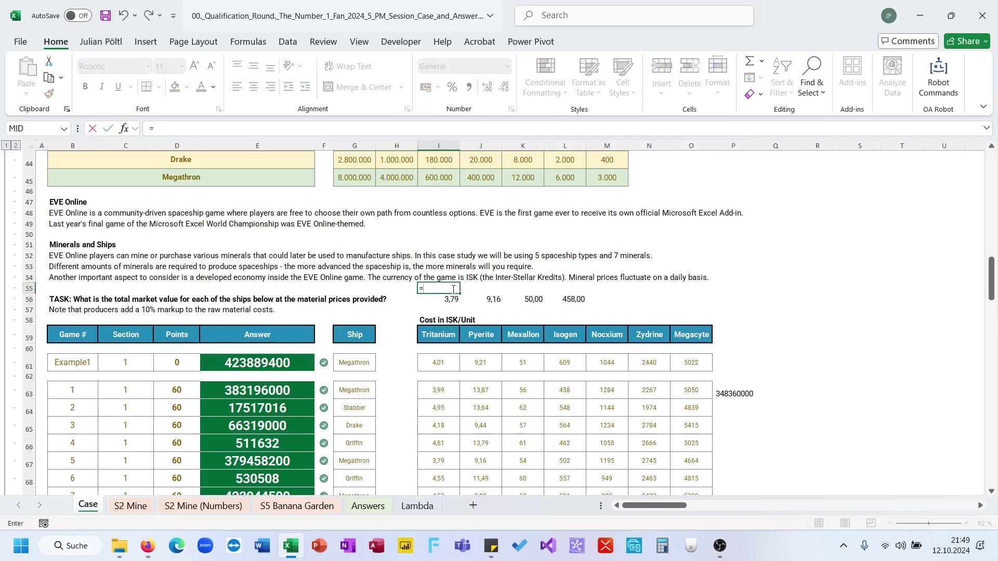
{"action": "left_click_drag", "start_coordinate": [451, 300], "coordinate": [565, 306]}
{"action": "type", "text": "*"}
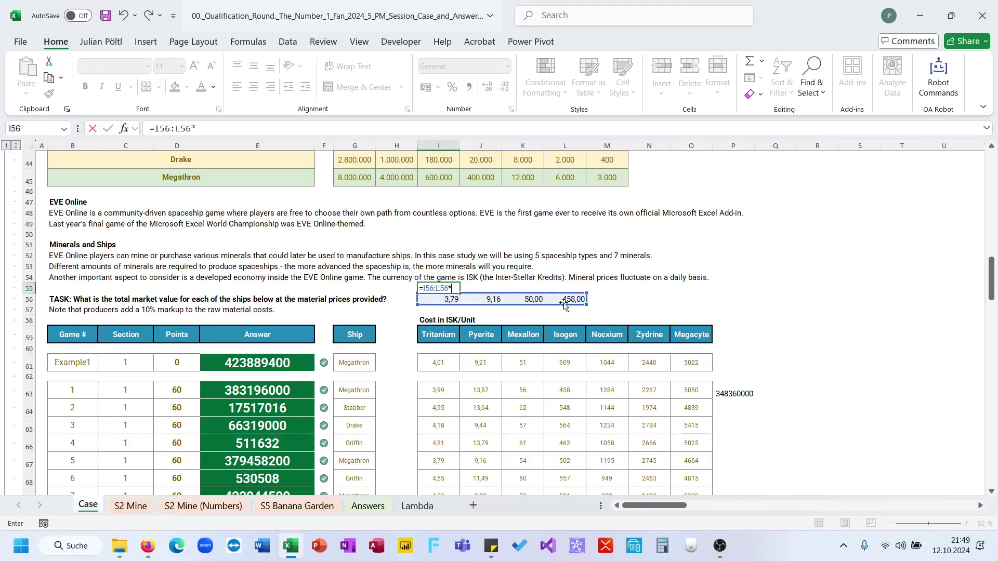
{"action": "scroll", "coordinate": [519, 307], "scroll_direction": "up", "scroll_amount": 5}
{"action": "left_click_drag", "start_coordinate": [480, 321], "coordinate": [353, 319]}
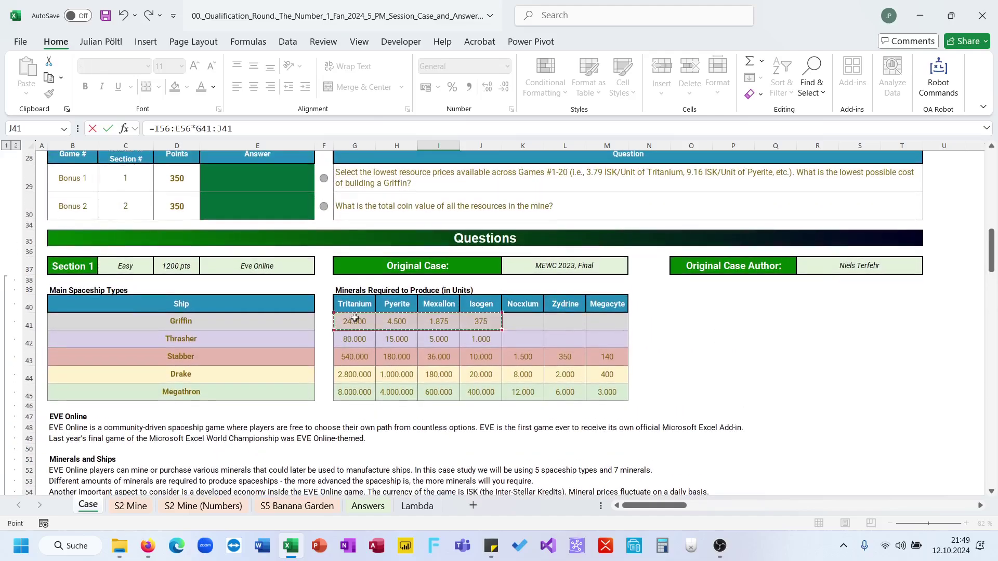
{"action": "key", "text": "Return"}
Wrap the I55 formula in SUM and multiply it by 1,1 to include the markup
{"action": "left_click", "coordinate": [154, 129]}
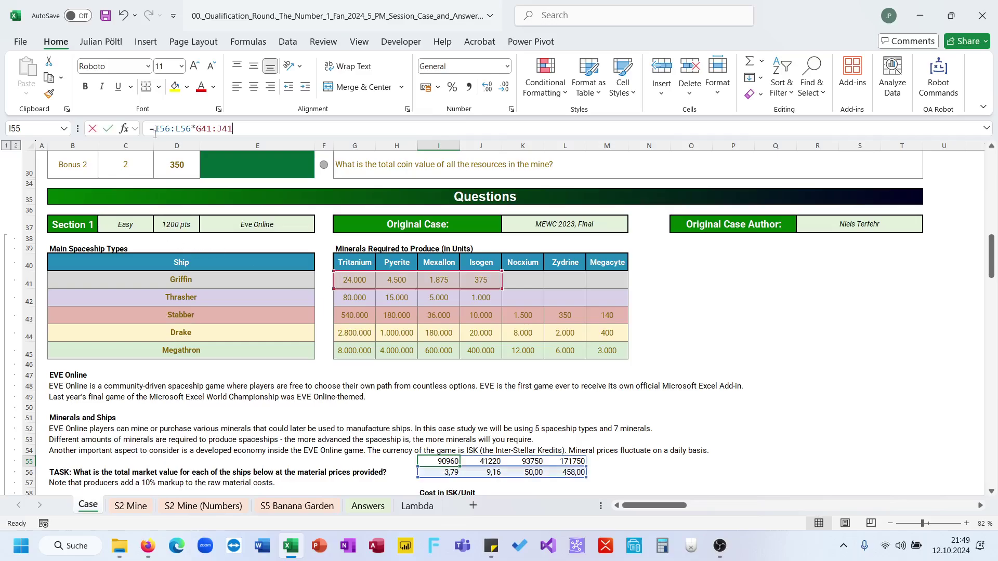
{"action": "type", "text": "sum("}
{"action": "key", "text": "shift+End"}
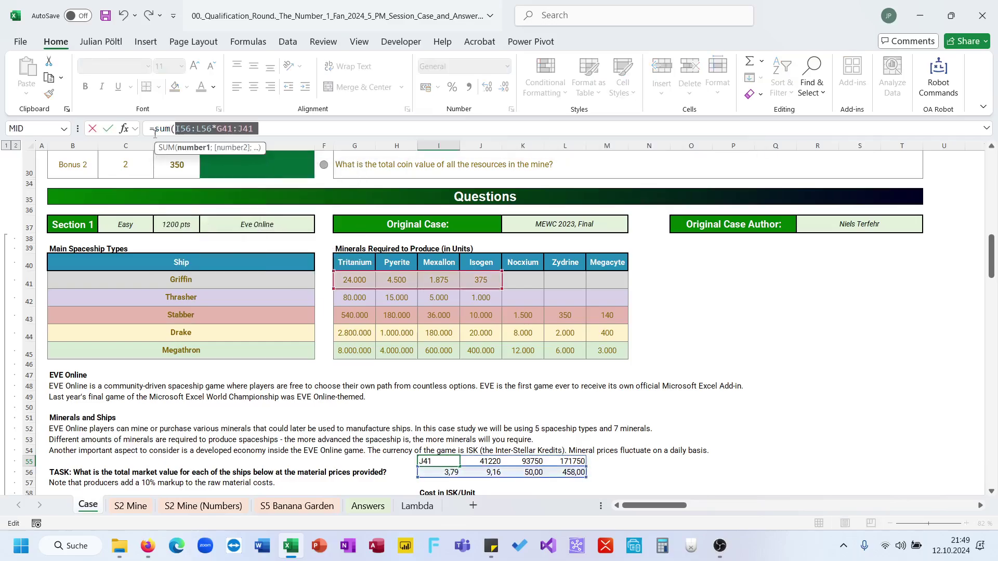
{"action": "key", "text": "End"}
{"action": "type", "text": ")"}
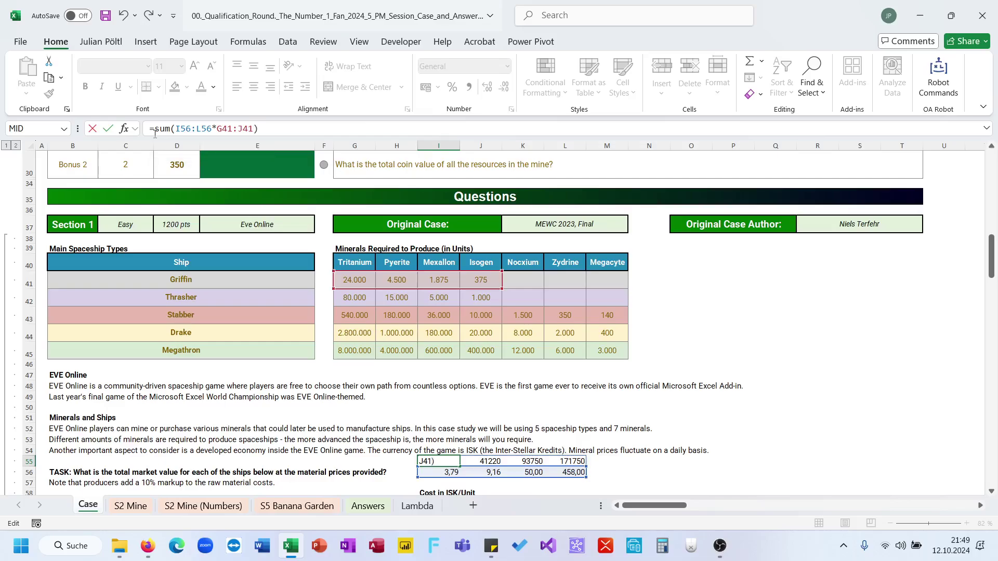
{"action": "type", "text": "*1,1"}
{"action": "key", "text": "Return"}
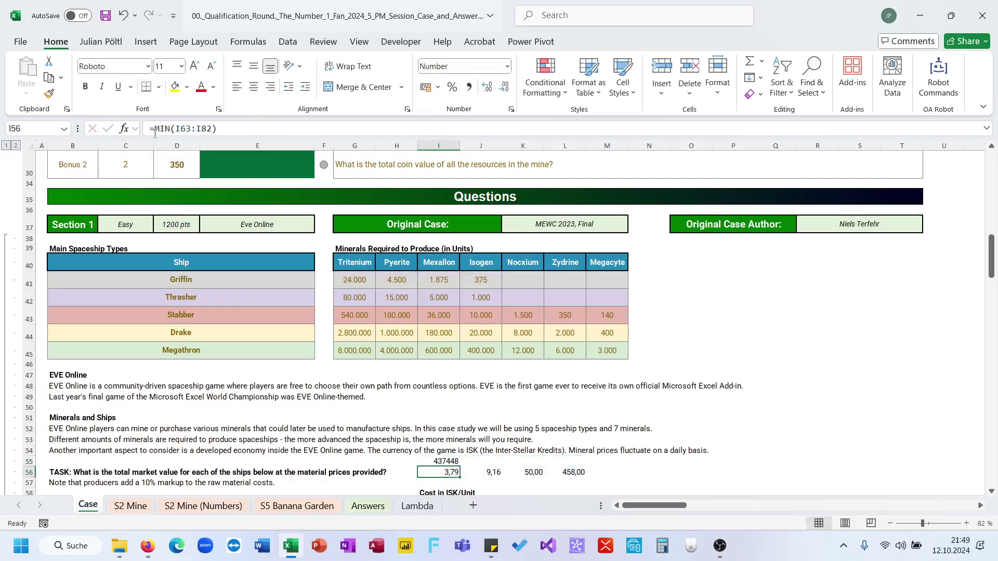
Copy the I55 result and paste it as a value into the Bonus 1 answer cell E29
{"action": "key", "text": "ctrl+c"}
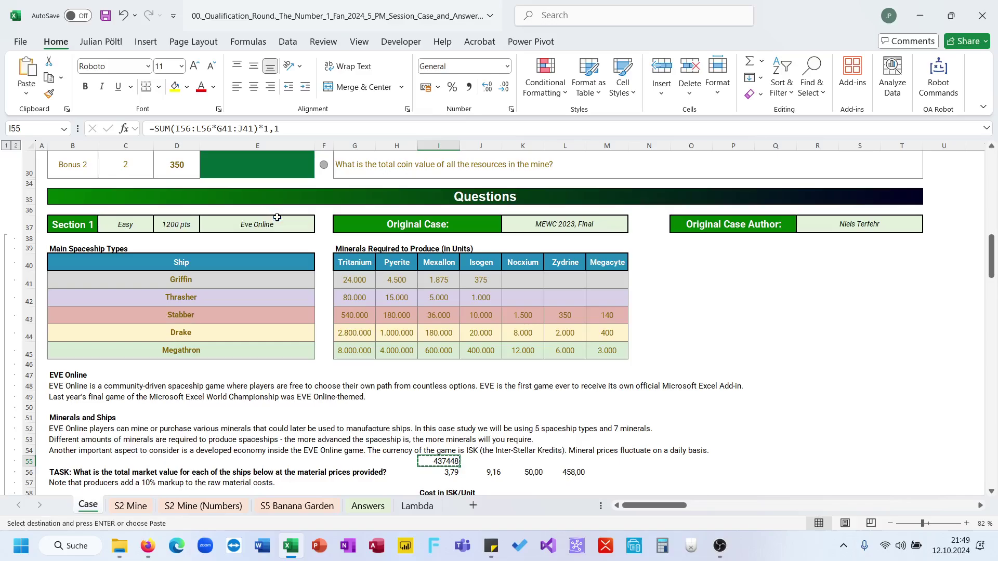
{"action": "scroll", "coordinate": [275, 220], "scroll_direction": "up", "scroll_amount": 2}
{"action": "left_click", "coordinate": [260, 232]}
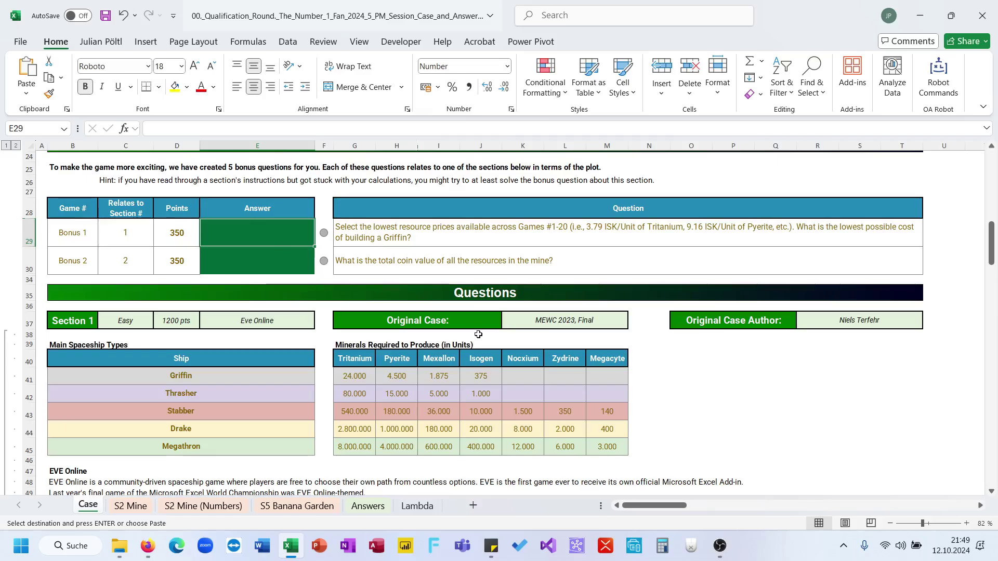
{"action": "scroll", "coordinate": [478, 334], "scroll_direction": "down", "scroll_amount": 4}
{"action": "left_click", "coordinate": [440, 405]}
{"action": "scroll", "coordinate": [440, 406], "scroll_direction": "up", "scroll_amount": 4}
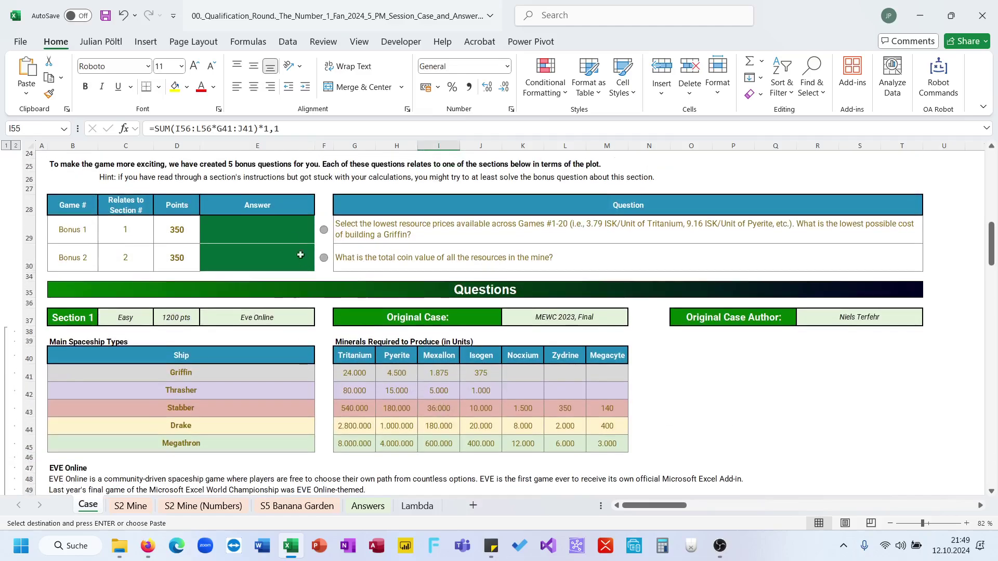
{"action": "left_click", "coordinate": [284, 229]}
{"action": "key", "text": "ctrl+shift+v"}
Clear the helper minimum price formulas from I56:L56
{"action": "scroll", "coordinate": [321, 247], "scroll_direction": "down", "scroll_amount": 3}
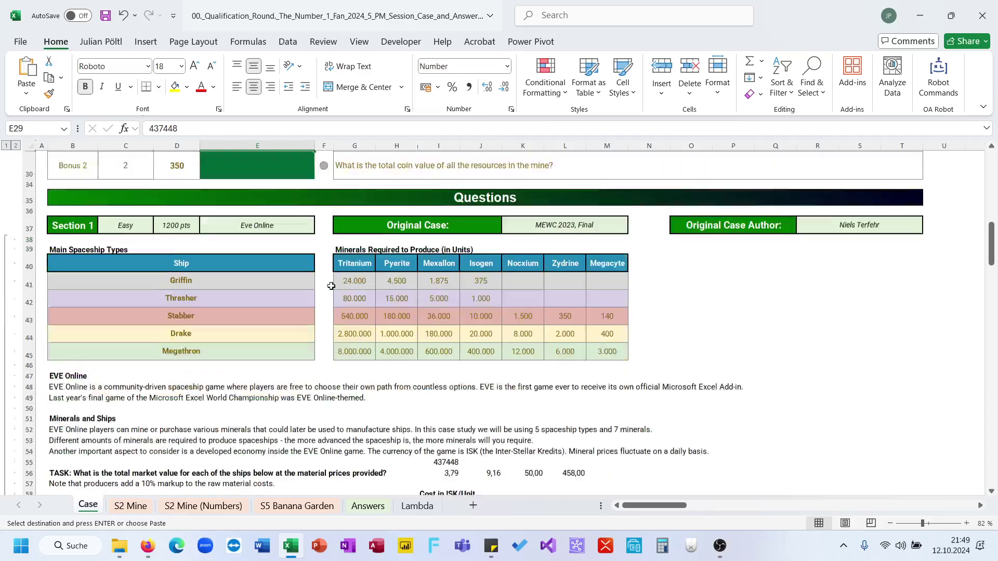
{"action": "left_click_drag", "start_coordinate": [444, 440], "coordinate": [574, 444]}
{"action": "key", "text": "Escape"}
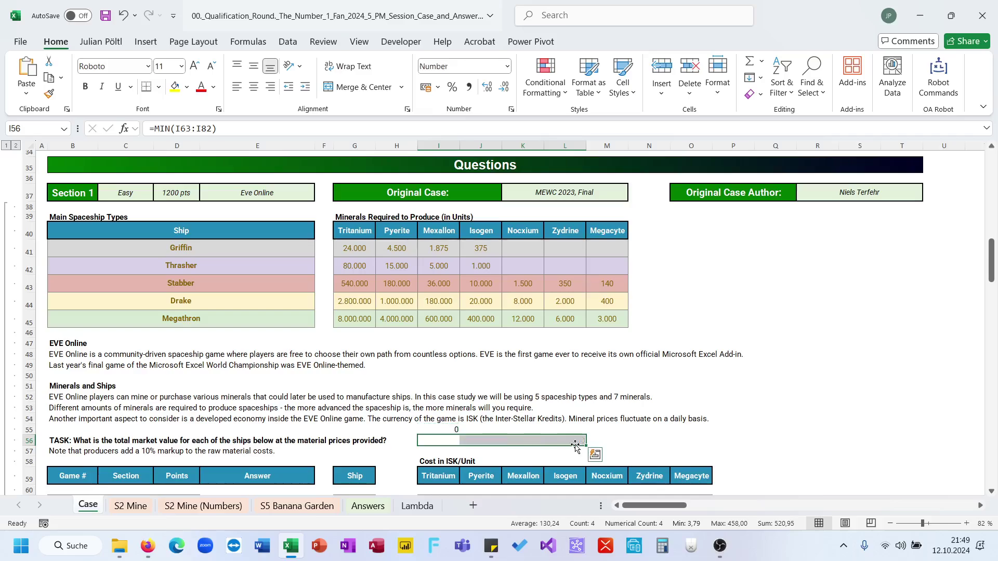
{"action": "key", "text": "Delete"}
In the I55 formula, replace the I56:L56 reference with the BYCOL function
{"action": "left_click", "coordinate": [455, 427]}
{"action": "left_click", "coordinate": [234, 130]}
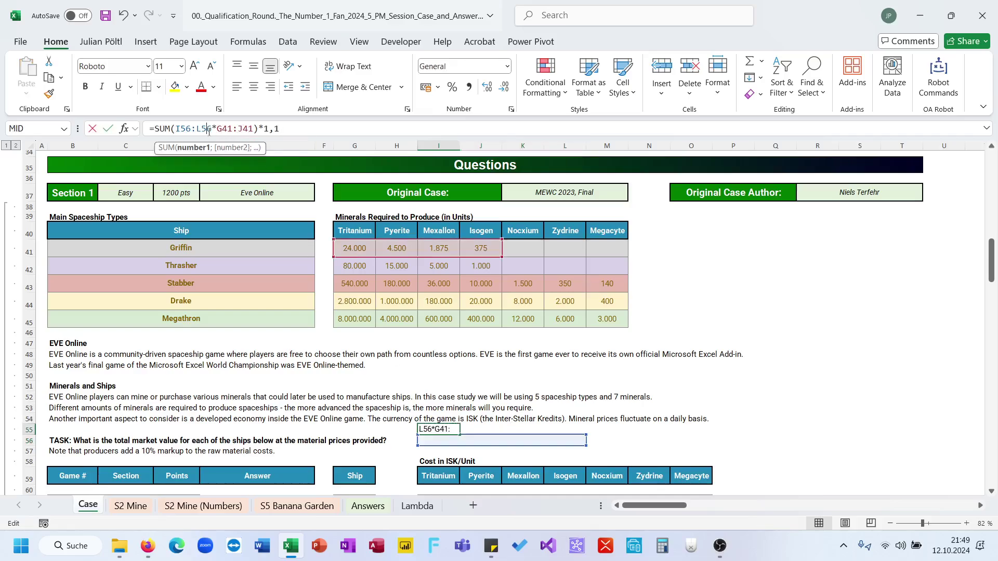
{"action": "left_click_drag", "start_coordinate": [174, 129], "coordinate": [208, 130]}
{"action": "type", "text": "byr"}
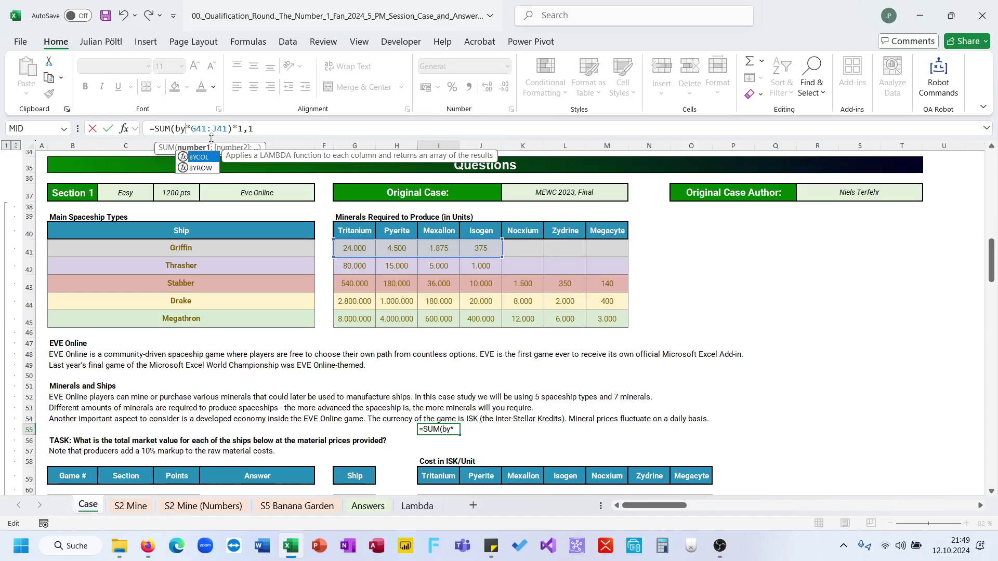
{"action": "key", "text": "Tab"}
{"action": "double_click", "coordinate": [197, 128]}
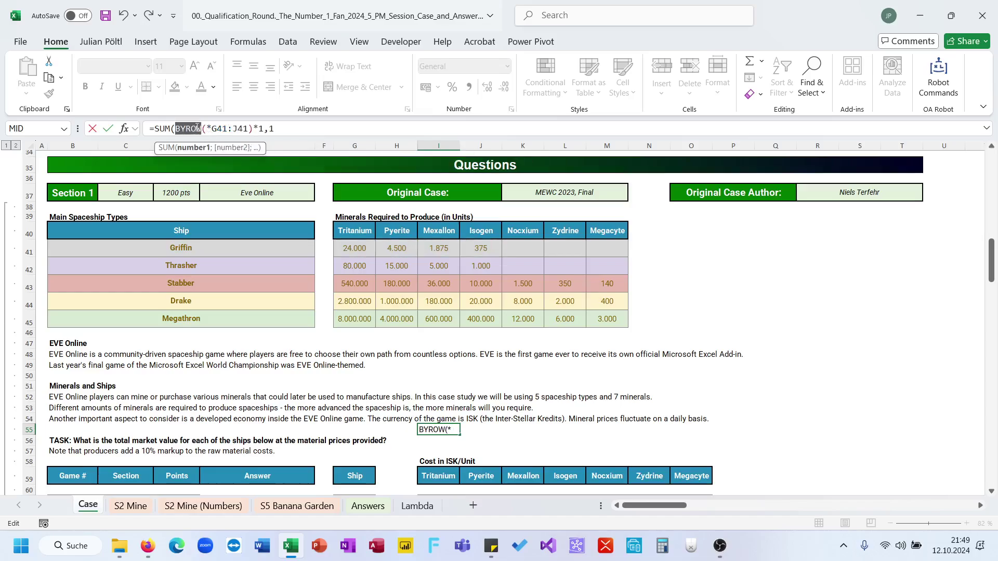
{"action": "type", "text": "by"}
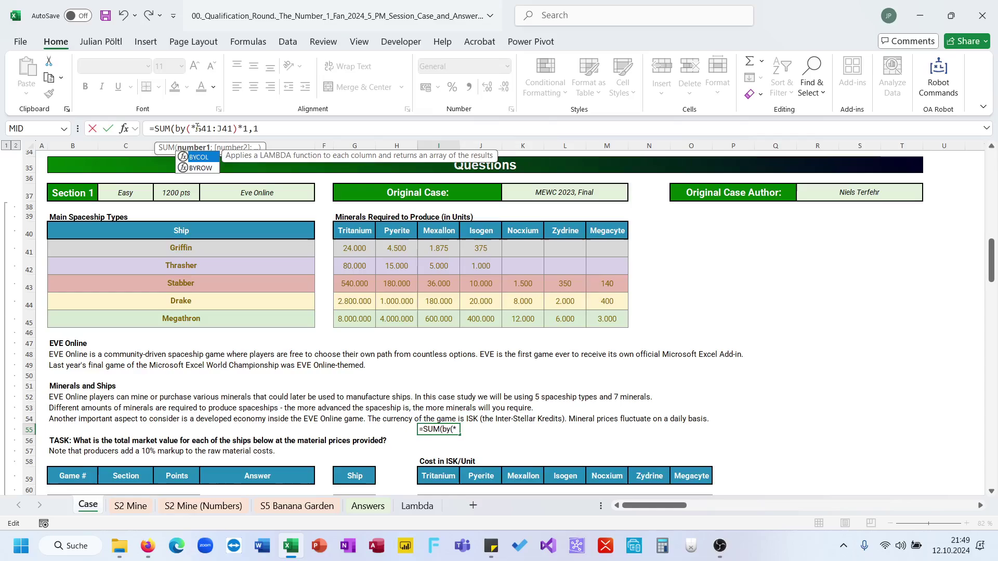
{"action": "type", "text": "col"}
{"action": "key", "text": "Tab"}
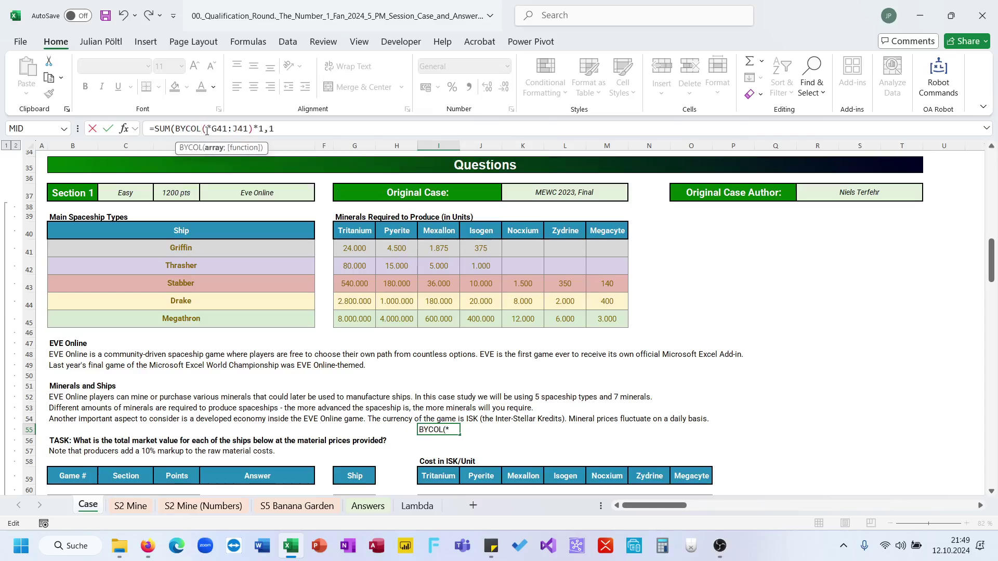
Give BYCOL the price range I63:L82 and the function MIN, completing =SUM(BYCOL(I63:L82;MIN)*G41:J41)*1,1 in I55
{"action": "scroll", "coordinate": [441, 281], "scroll_direction": "down", "scroll_amount": 5}
{"action": "left_click", "coordinate": [440, 308]}
{"action": "key", "text": "ctrl+shift+Right"}
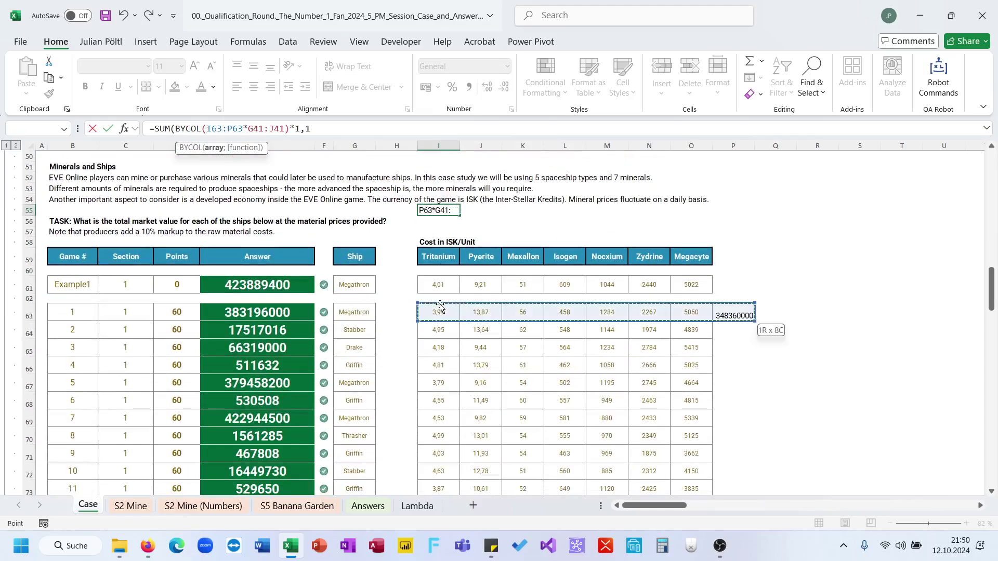
{"action": "key", "text": "shift+Left"}
{"action": "key", "text": "shift+Left"}
{"action": "key", "text": "shift+Left"}
{"action": "key", "text": "shift+Left"}
{"action": "key", "text": "ctrl+shift+Down"}
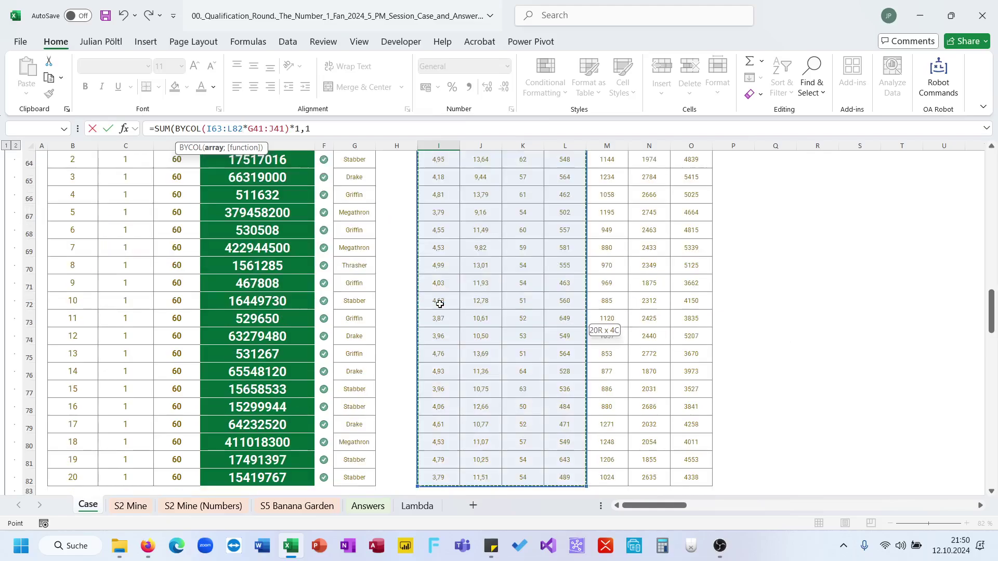
{"action": "type", "text": ";min)"}
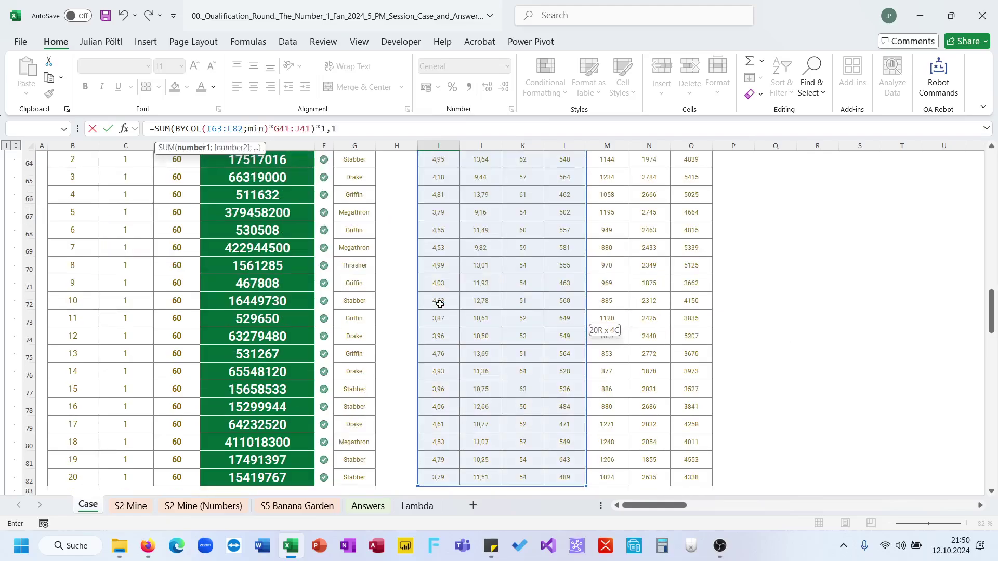
{"action": "key", "text": "Return"}
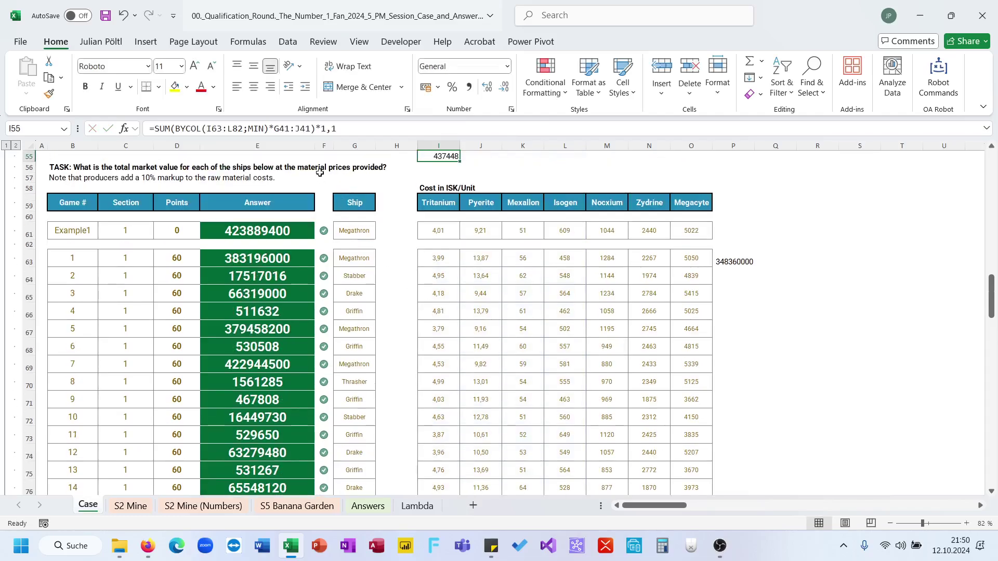
Move the single-cell formula from I55 into the Bonus 1 answer cell E29, replacing the pasted value
{"action": "key", "text": "F2"}
{"action": "key", "text": "shift+Home"}
{"action": "key", "text": "BackSpace"}
{"action": "scroll", "coordinate": [328, 231], "scroll_direction": "up", "scroll_amount": 5}
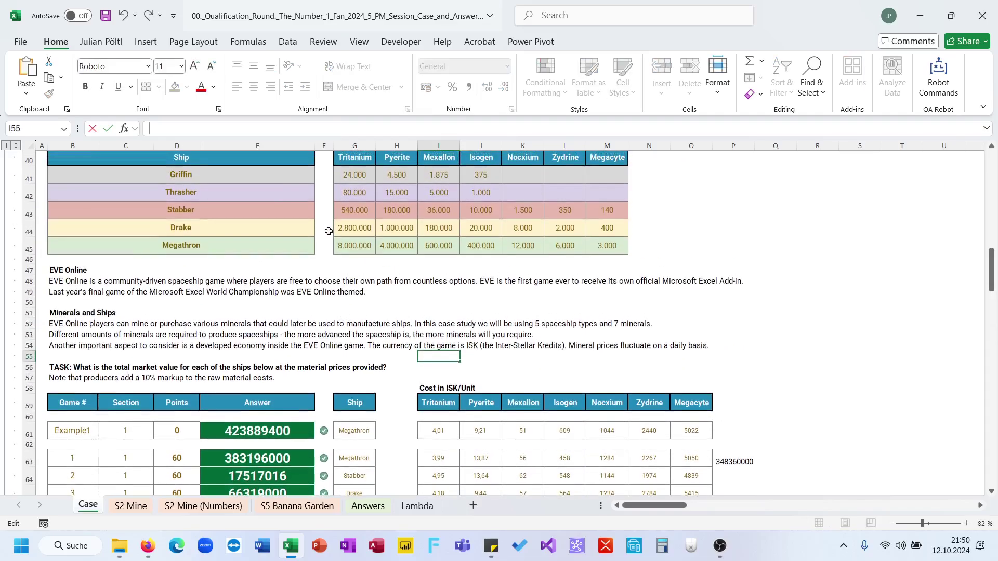
{"action": "scroll", "coordinate": [329, 231], "scroll_direction": "up", "scroll_amount": 4}
{"action": "left_click", "coordinate": [258, 193]}
{"action": "double_click", "coordinate": [183, 124]}
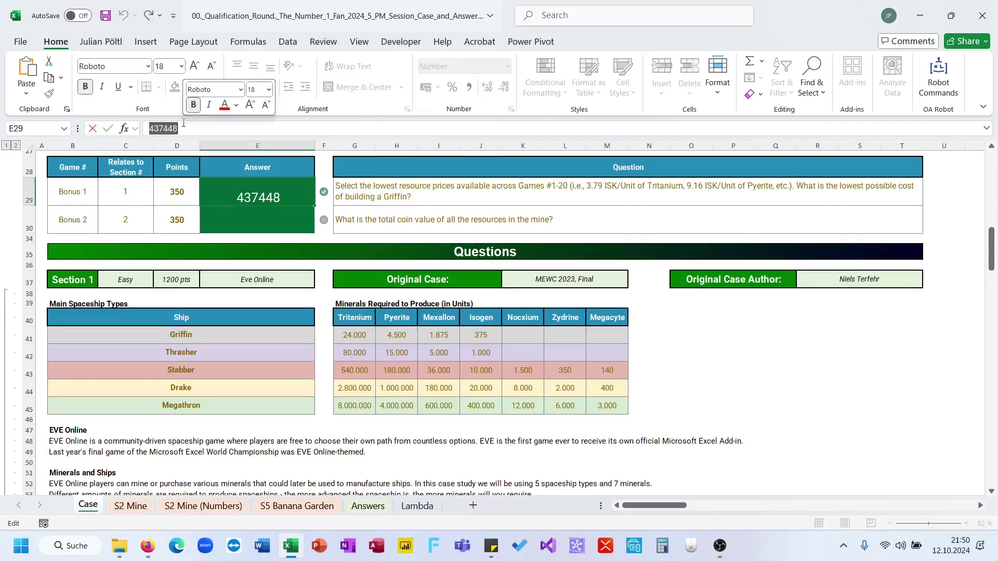
{"action": "key", "text": "ctrl+v"}
{"action": "key", "text": "ctrl+Return"}
Collapse all question sections and expand only Section 2, Vlookie the Gold Miner, to view its resource table
{"action": "scroll", "coordinate": [383, 295], "scroll_direction": "up", "scroll_amount": 2}
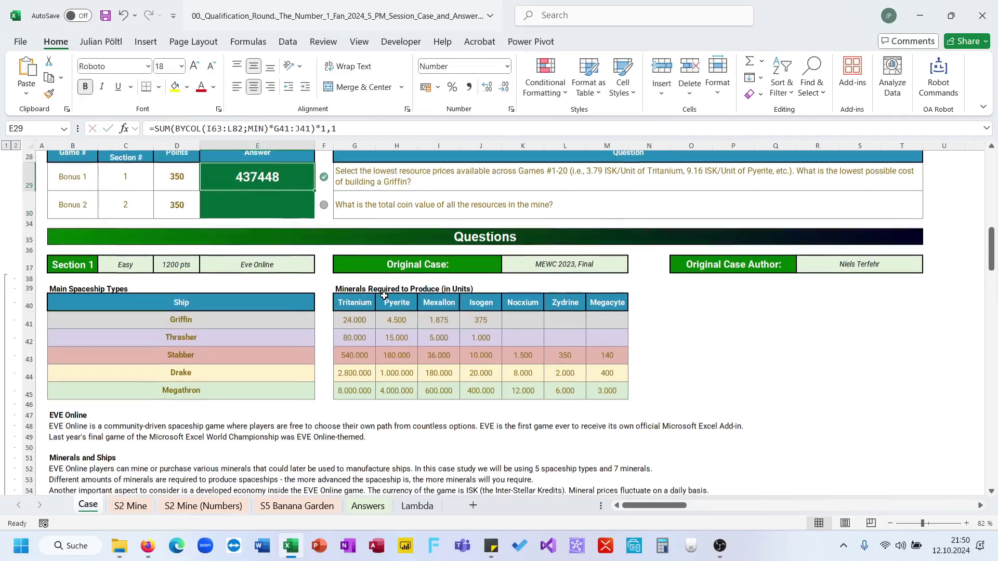
{"action": "scroll", "coordinate": [193, 340], "scroll_direction": "down", "scroll_amount": 2}
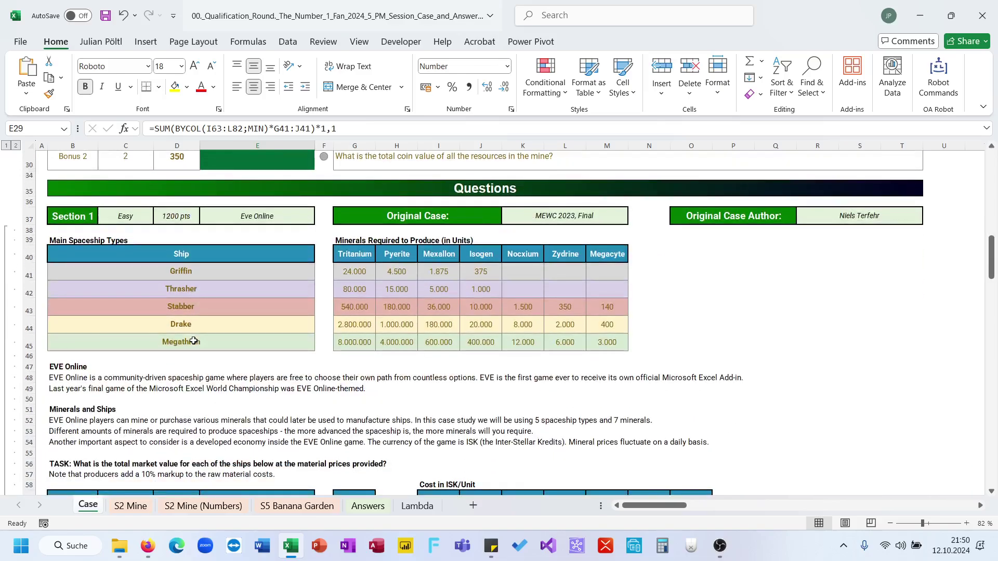
{"action": "left_click", "coordinate": [6, 146]}
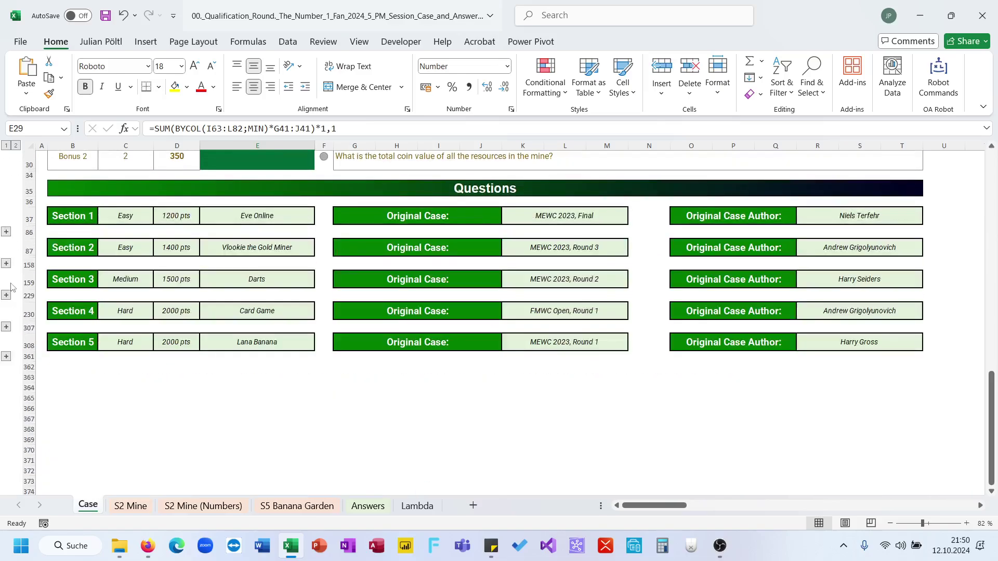
{"action": "left_click", "coordinate": [8, 262]}
{"action": "scroll", "coordinate": [203, 313], "scroll_direction": "up", "scroll_amount": 3}
{"action": "scroll", "coordinate": [203, 313], "scroll_direction": "up", "scroll_amount": 15}
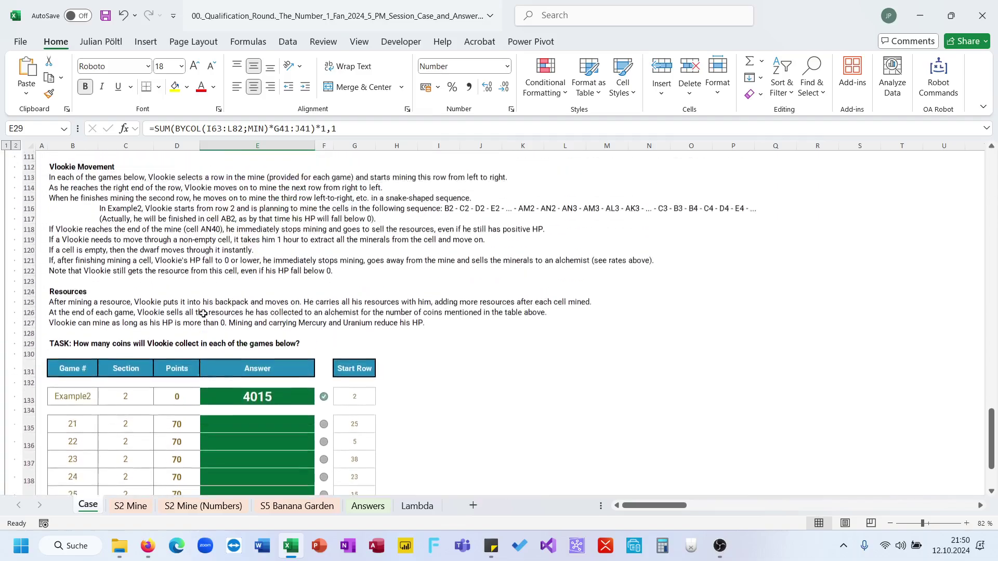
{"action": "scroll", "coordinate": [204, 314], "scroll_direction": "up", "scroll_amount": 4}
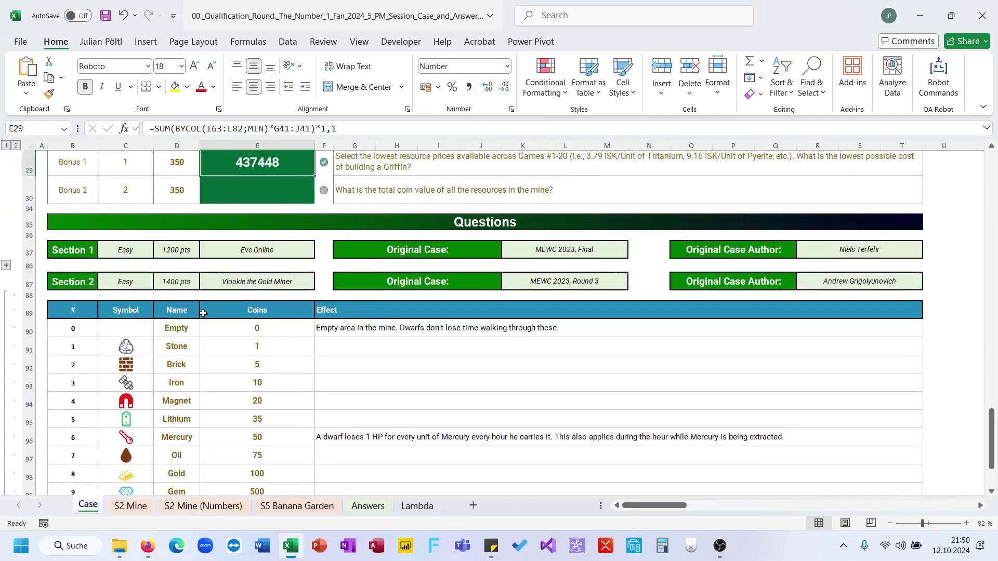
{"action": "scroll", "coordinate": [203, 313], "scroll_direction": "down", "scroll_amount": 1}
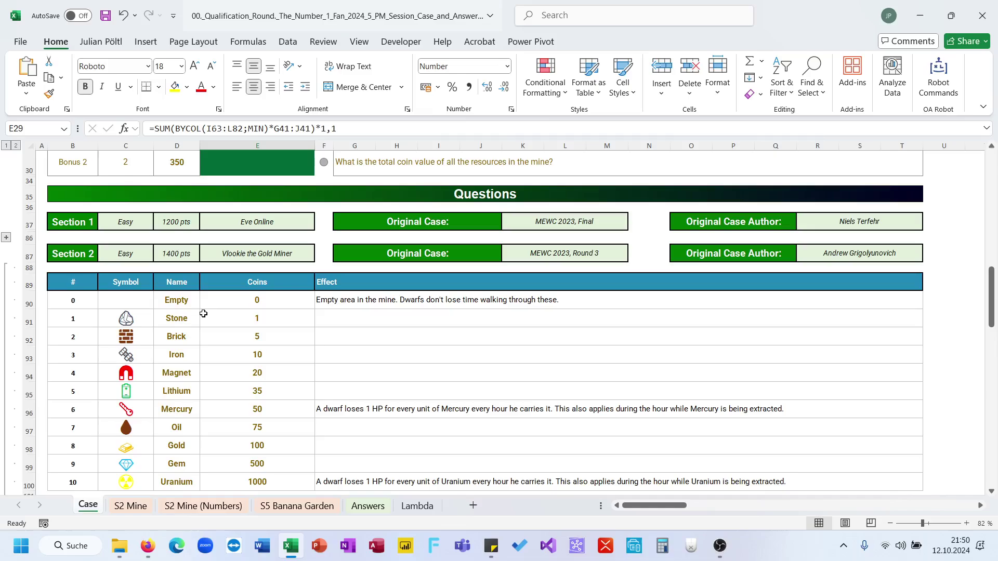
On the S2 Mine sheet, enter the game label Example2 in AV2 beside the mineral table
{"action": "left_click", "coordinate": [131, 506]}
{"action": "left_click", "coordinate": [88, 504]}
{"action": "scroll", "coordinate": [275, 363], "scroll_direction": "up", "scroll_amount": 1}
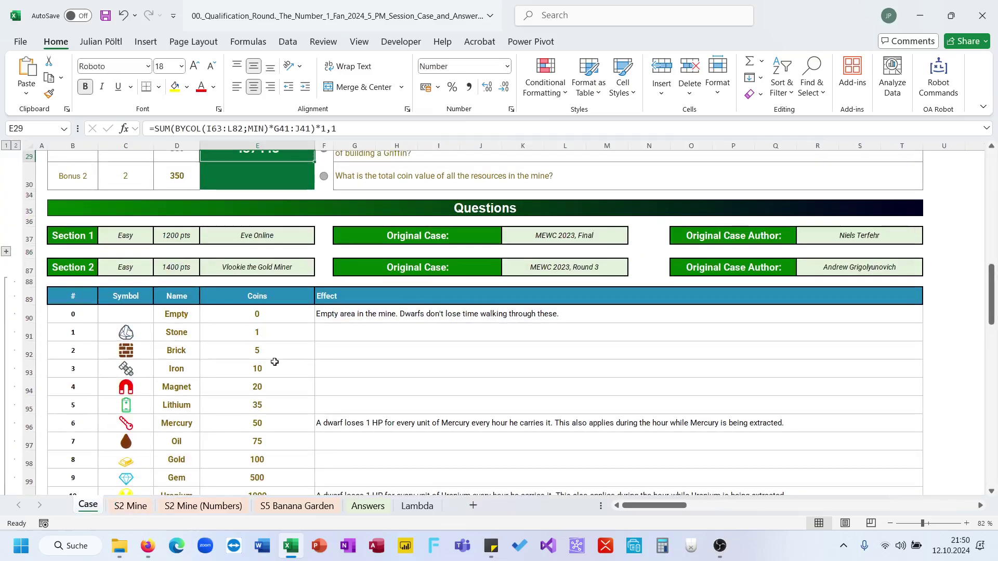
{"action": "left_click", "coordinate": [130, 505]}
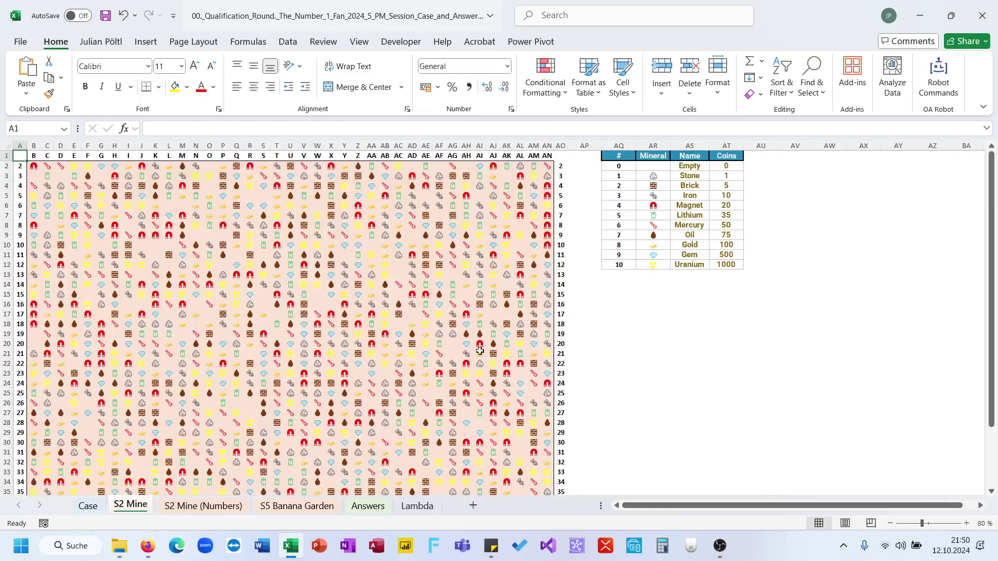
{"action": "scroll", "coordinate": [537, 342], "scroll_direction": "up", "scroll_amount": 1}
{"action": "left_click", "coordinate": [792, 166]}
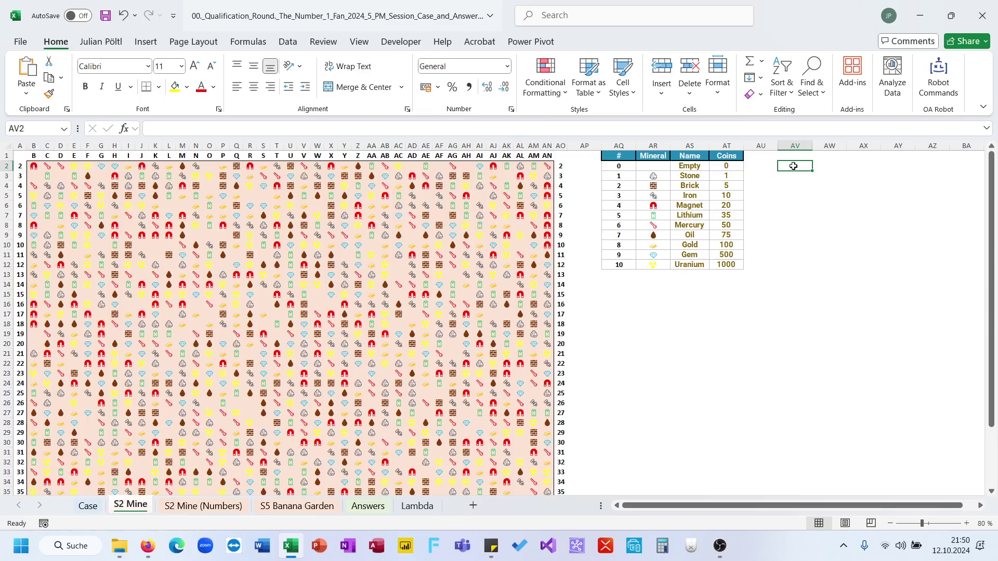
{"action": "type", "text": "="}
{"action": "key", "text": "BackSpace"}
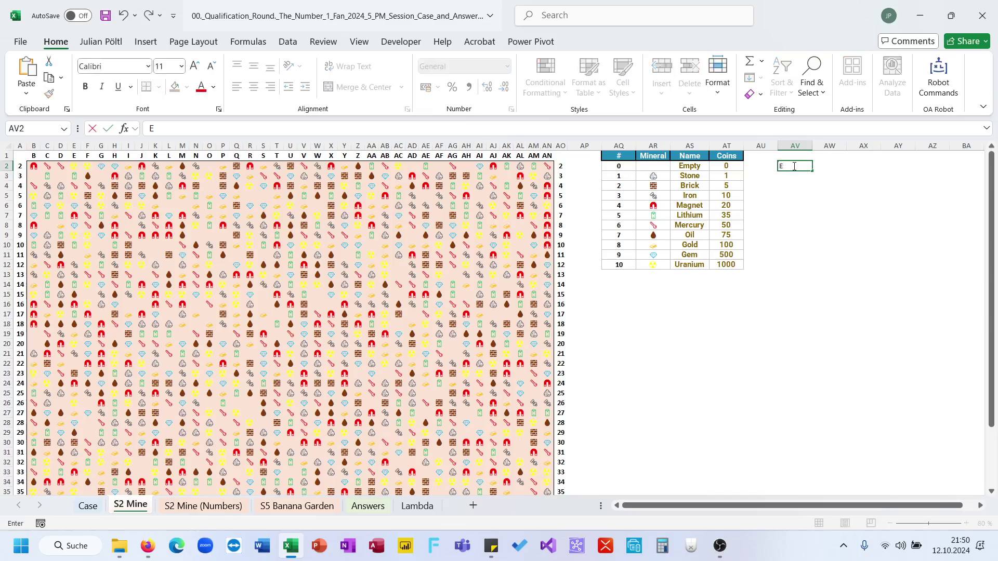
{"action": "type", "text": "Example2"}
{"action": "key", "text": "Tab"}
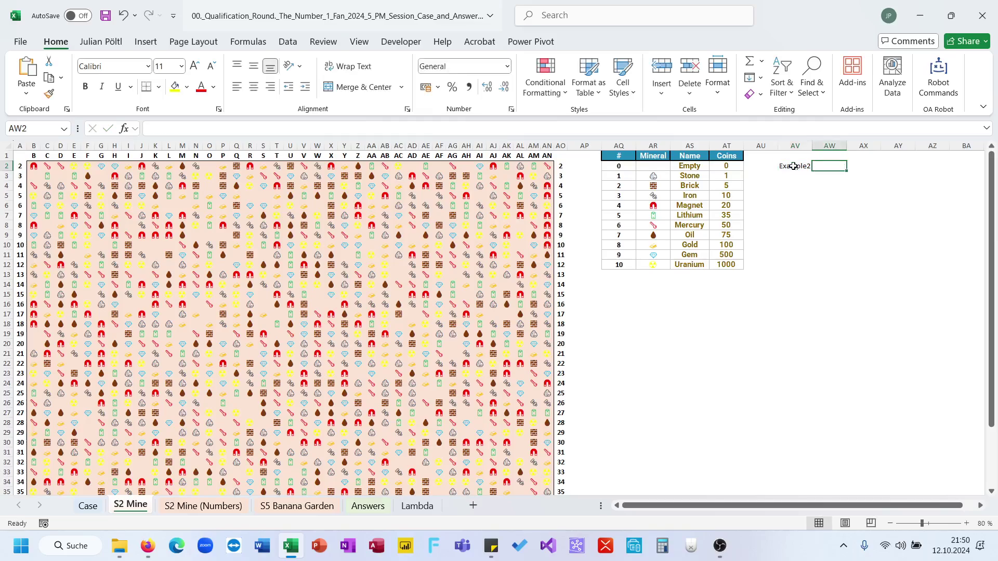
Enter =XLOOKUP(AV2;Case!B133:B154;Case!G133:G154) in AW2 to fetch the game's start row
{"action": "type", "text": "=XLOOKUP("}
{"action": "left_click", "coordinate": [792, 166]}
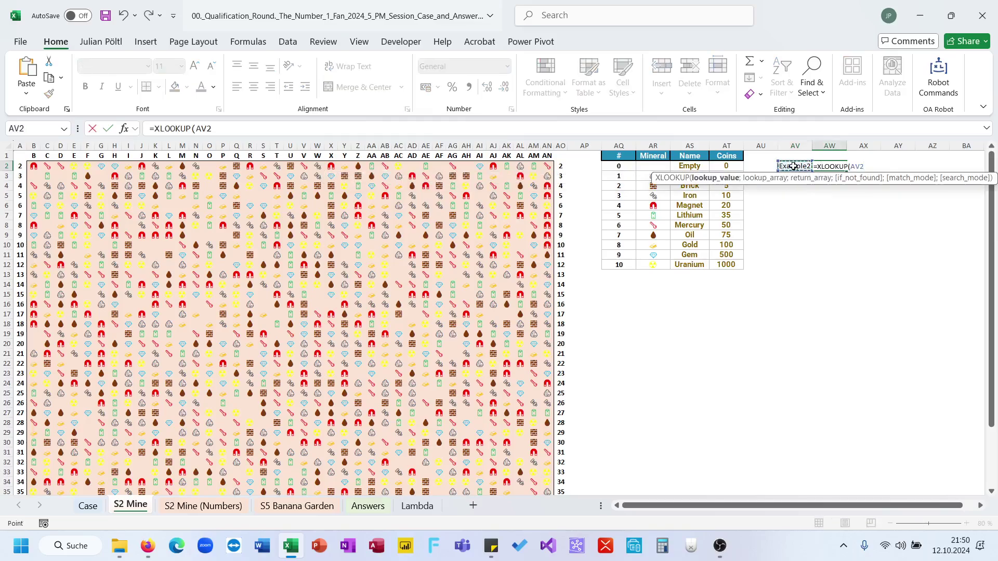
{"action": "type", "text": ";"}
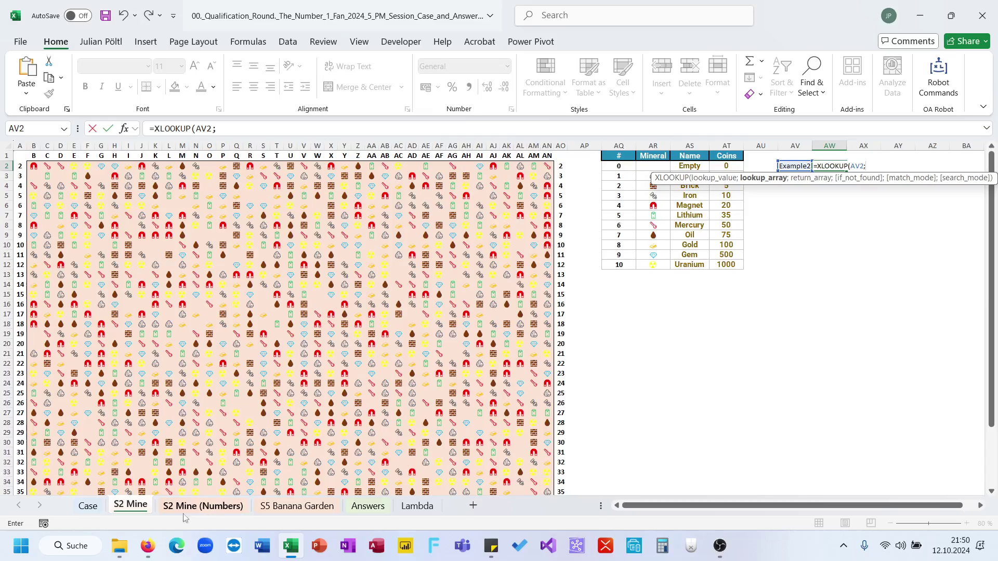
{"action": "left_click", "coordinate": [88, 505]}
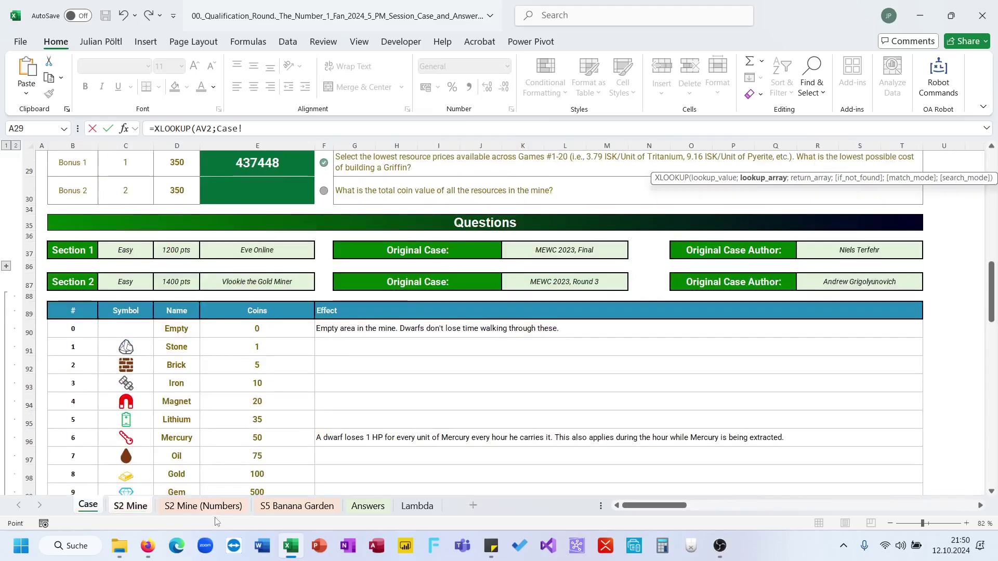
{"action": "scroll", "coordinate": [208, 364], "scroll_direction": "down", "scroll_amount": 11}
{"action": "left_click", "coordinate": [74, 391]}
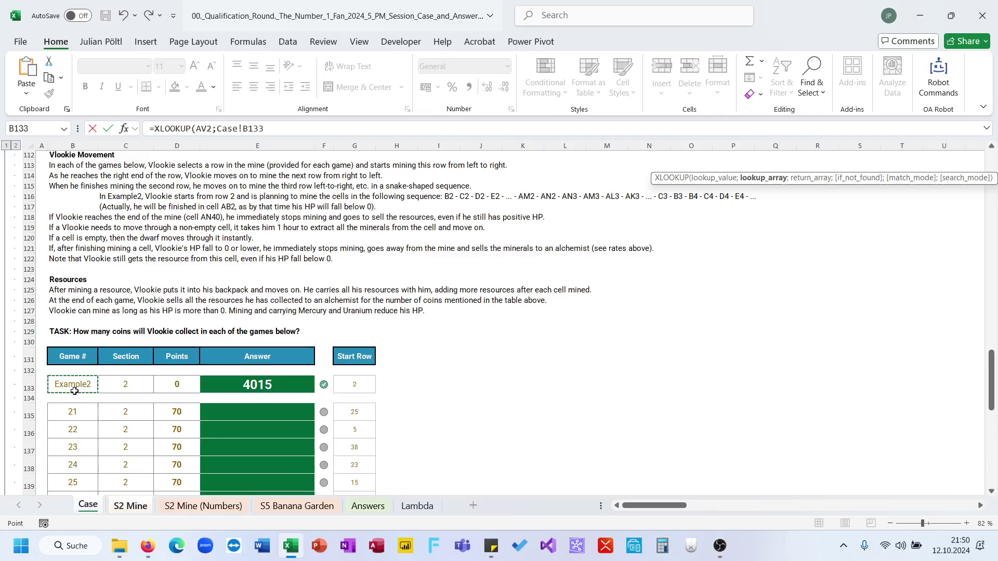
{"action": "key", "text": "ctrl+shift+Down"}
{"action": "key", "text": "ctrl+shift+Down"}
{"action": "type", "text": ";"}
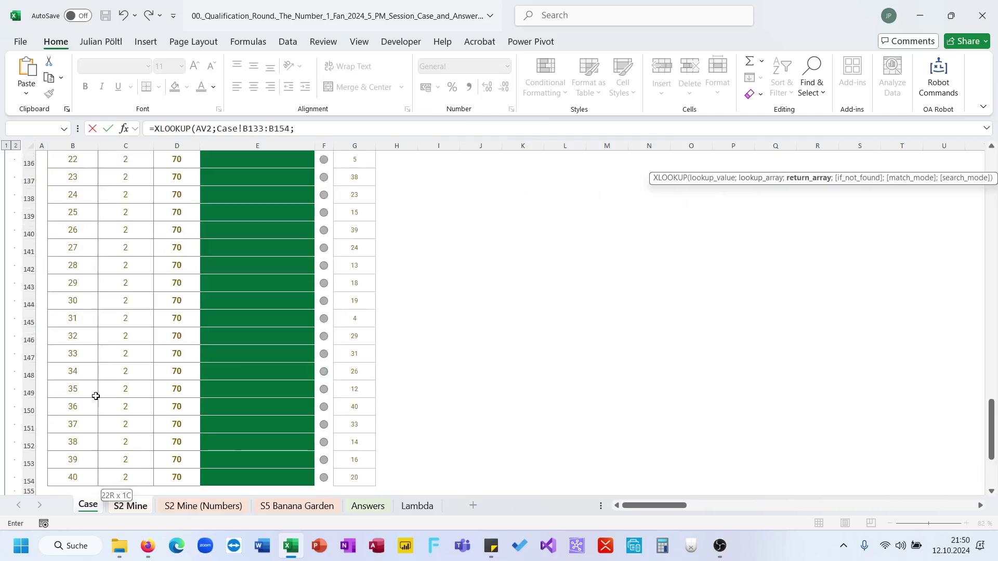
{"action": "left_click", "coordinate": [352, 477]}
{"action": "key", "text": "ctrl+shift+Up"}
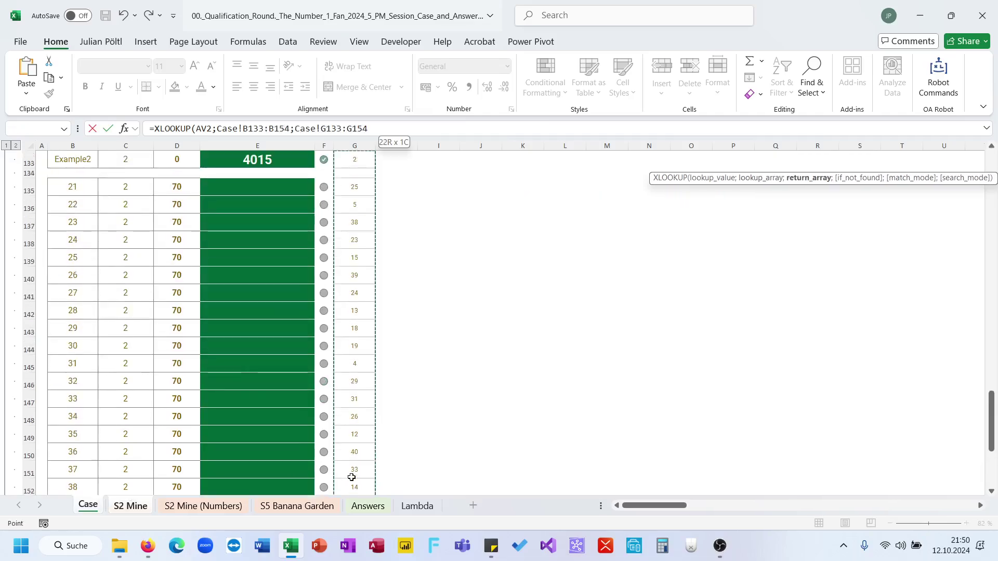
{"action": "key", "text": "Return"}
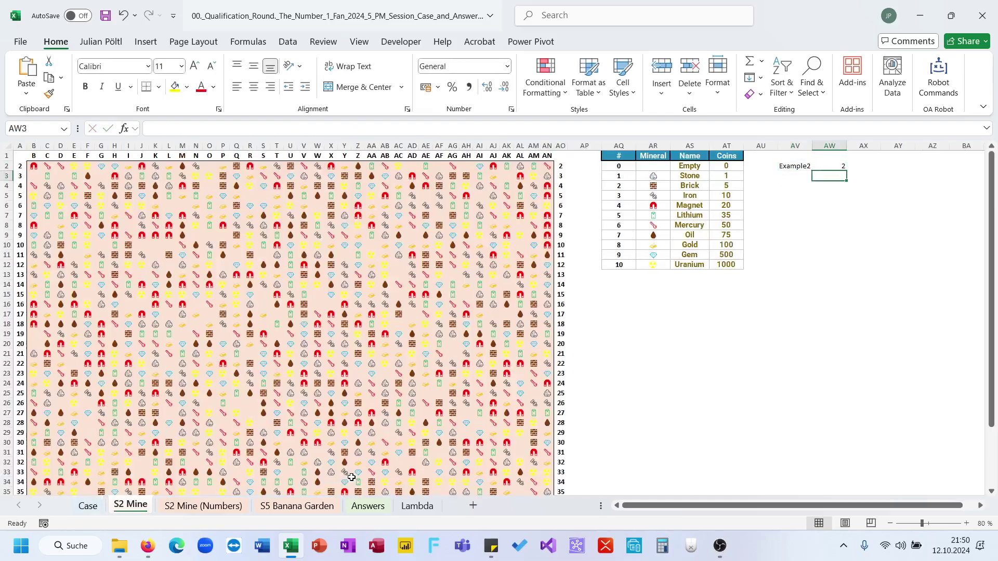
Enter =SEQUENCE(39-AW2+2) in AW3 to number the mine rows from the start row to the end
{"action": "type", "text": "=se"}
{"action": "key", "text": "Down"}
{"action": "key", "text": "Down"}
{"action": "key", "text": "Down"}
{"action": "key", "text": "Down"}
{"action": "key", "text": "Down"}
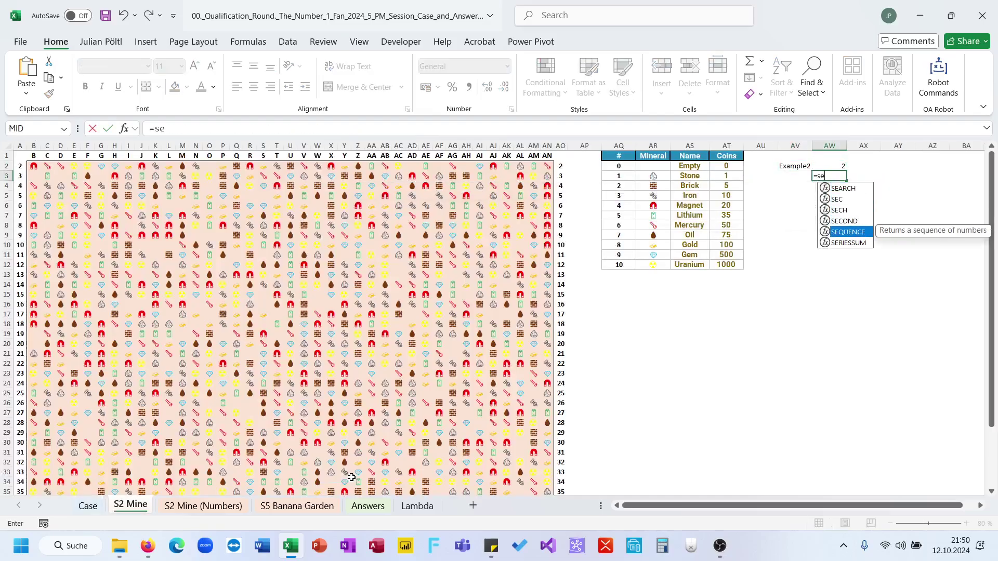
{"action": "key", "text": "Tab"}
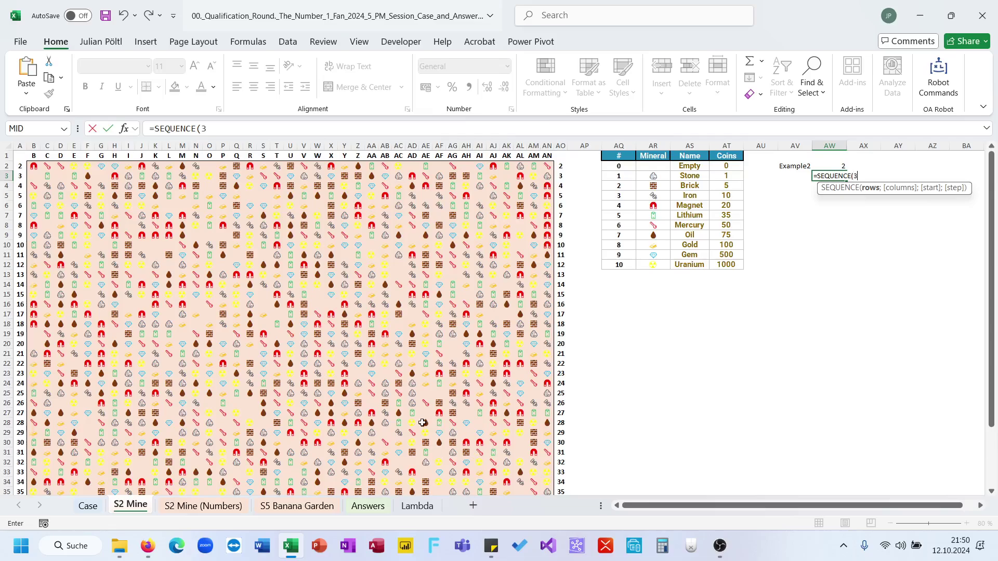
{"action": "type", "text": "39-"}
{"action": "key", "text": "Up"}
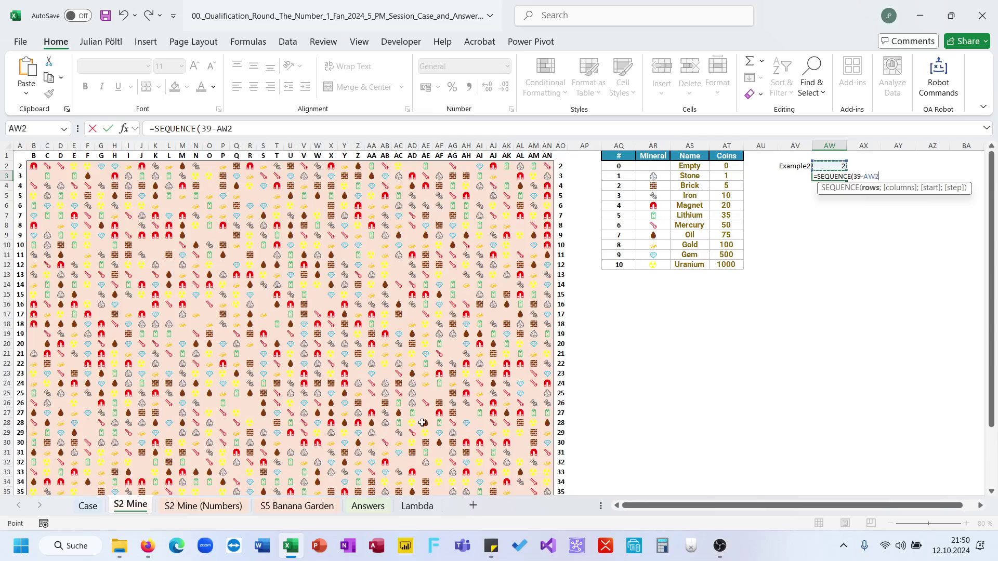
{"action": "type", "text": "+2)"}
{"action": "key", "text": "Return"}
Check how far the AW3 sequence spills, and test it again with the start row in AW2 set to 3
{"action": "key", "text": "Up"}
{"action": "key", "text": "ctrl+shift+Down"}
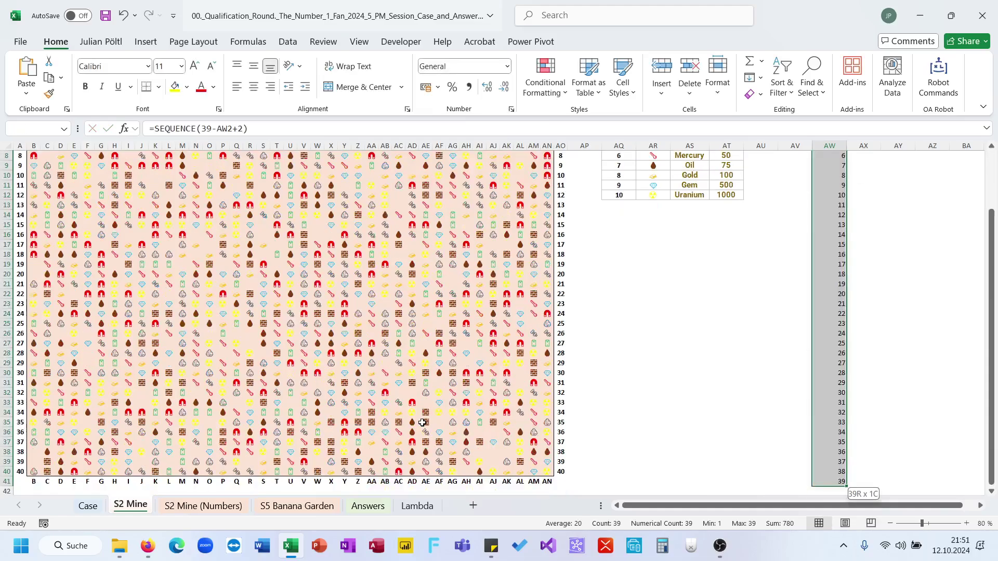
{"action": "key", "text": "Up"}
{"action": "type", "text": "3"}
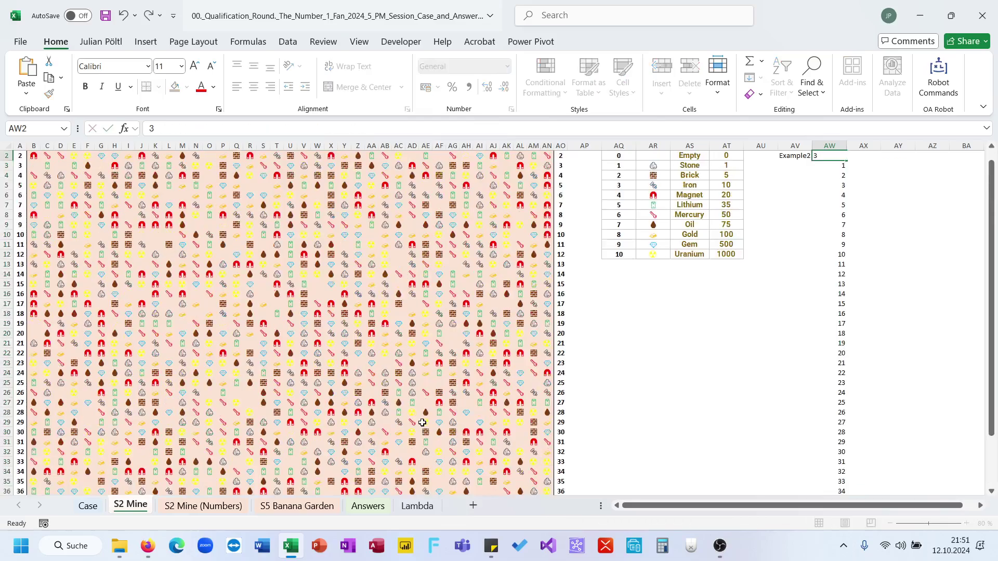
{"action": "key", "text": "Return"}
{"action": "key", "text": "ctrl+shift+Down"}
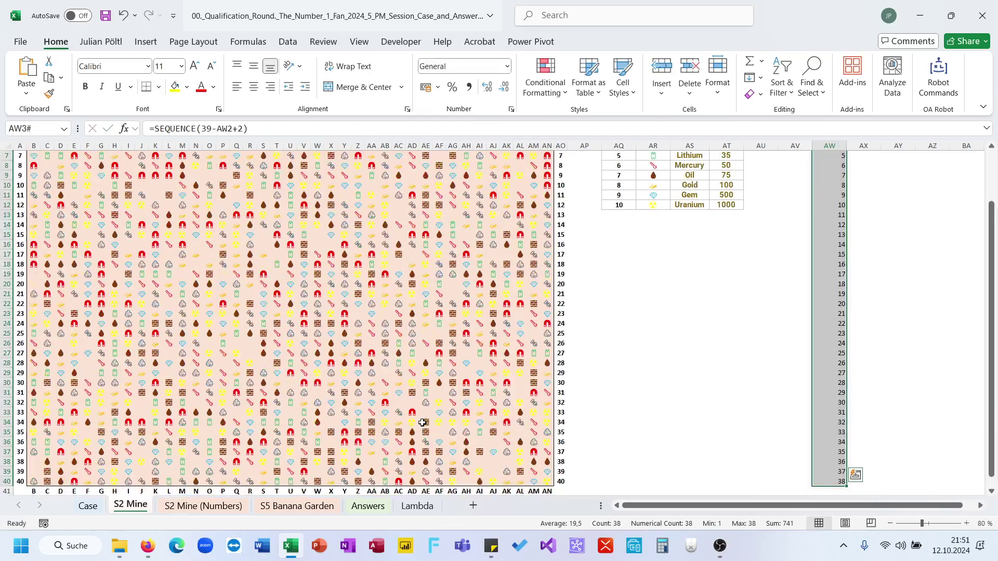
Undo the test start row in AW2 and move the SEQUENCE formula from AW3 to AV3
{"action": "key", "text": "ctrl+z"}
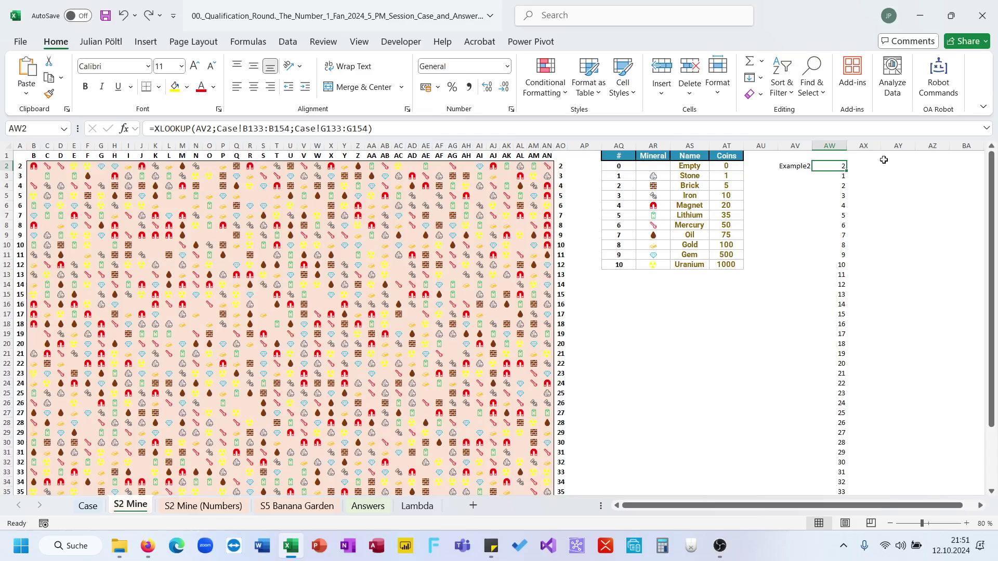
{"action": "left_click", "coordinate": [843, 178]}
{"action": "left_click_drag", "start_coordinate": [847, 178], "coordinate": [812, 177]}
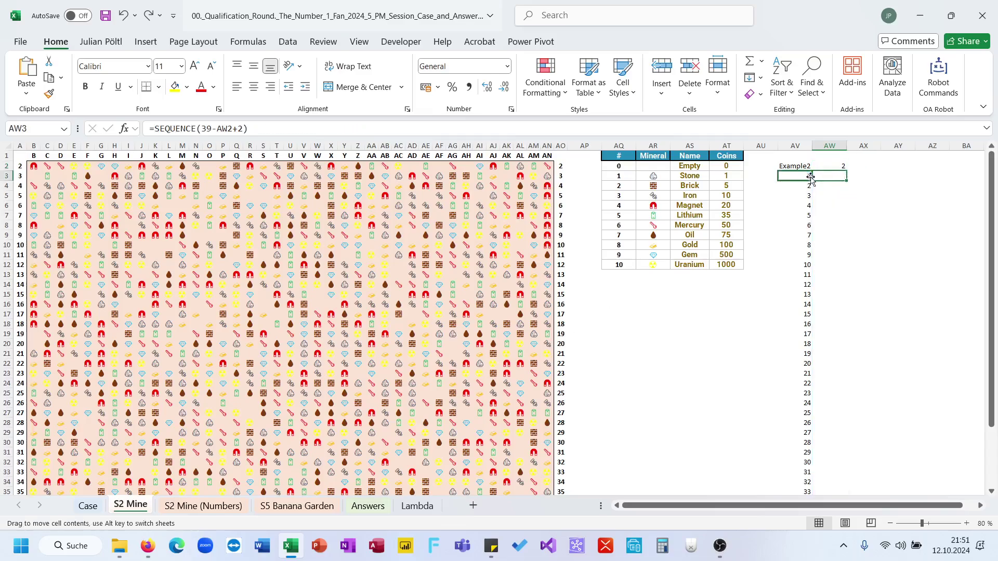
Enter =ISODD(--AV3#) in AW3 to flag which of the sequence numbers are odd
{"action": "left_click", "coordinate": [833, 177]}
{"action": "type", "text": "=Iso"}
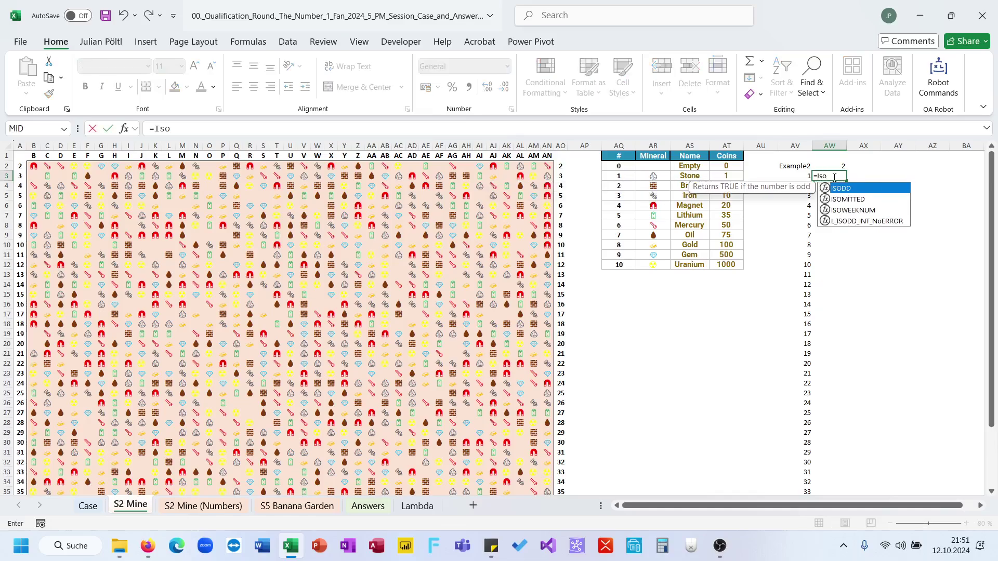
{"action": "key", "text": "Tab"}
{"action": "type", "text": "AV3#"}
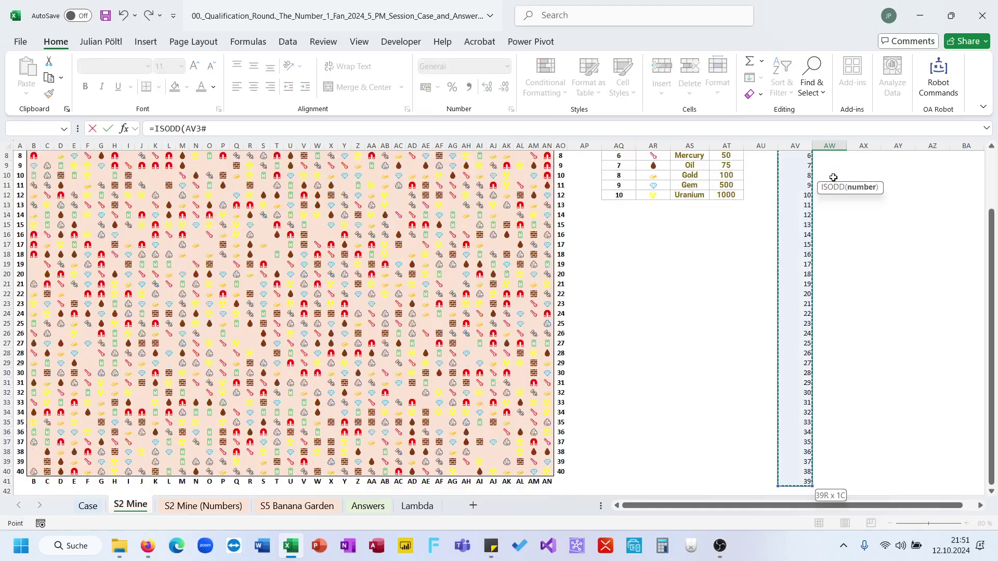
{"action": "key", "text": "ctrl+Return"}
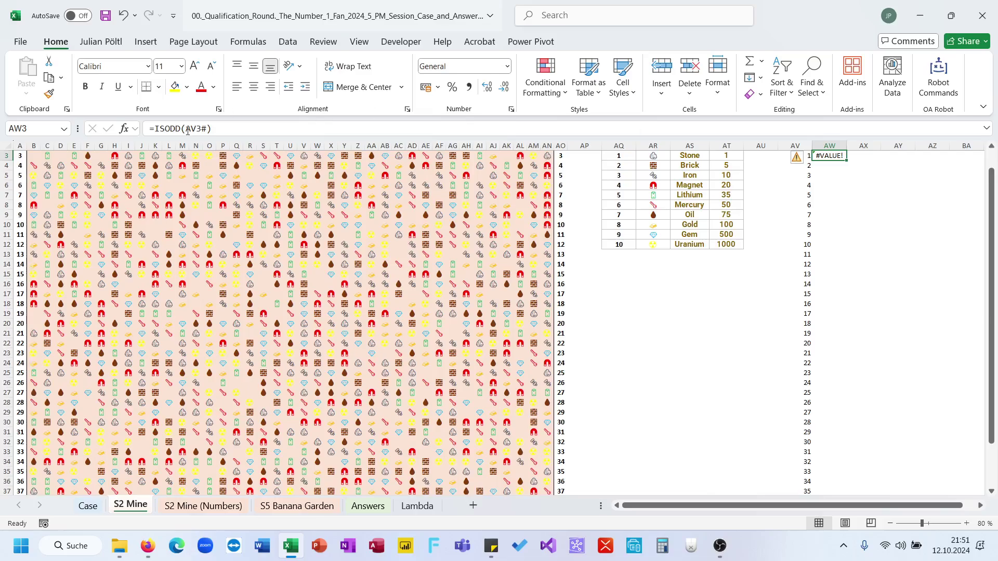
{"action": "left_click", "coordinate": [188, 131]}
{"action": "type", "text": "--"}
{"action": "key", "text": "ctrl+Return"}
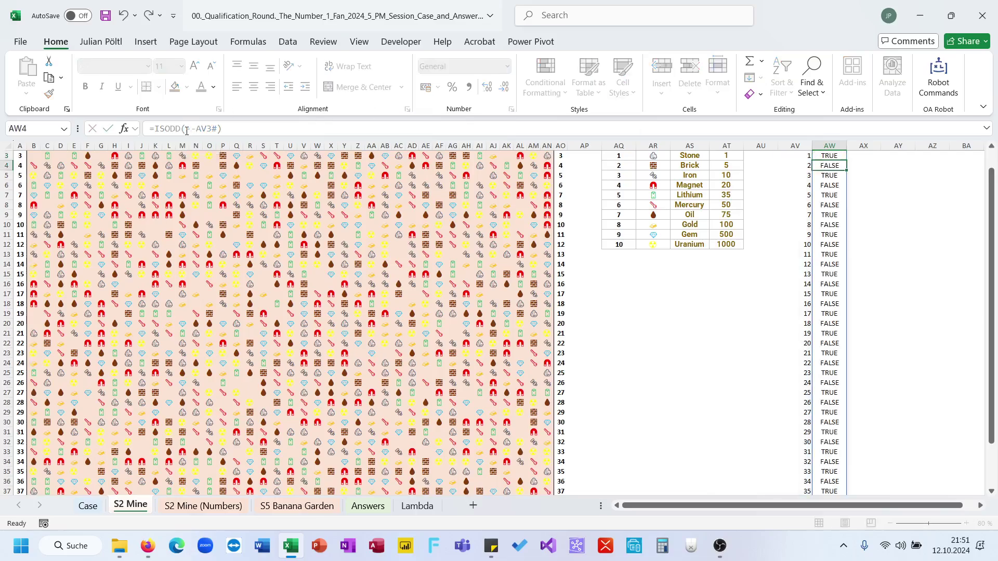
Compare the TRUE/FALSE flags with the mine grid and trace the path direction along row 2 and the rows below
{"action": "scroll", "coordinate": [318, 176], "scroll_direction": "up", "scroll_amount": 1}
{"action": "scroll", "coordinate": [639, 259], "scroll_direction": "right", "scroll_amount": 4}
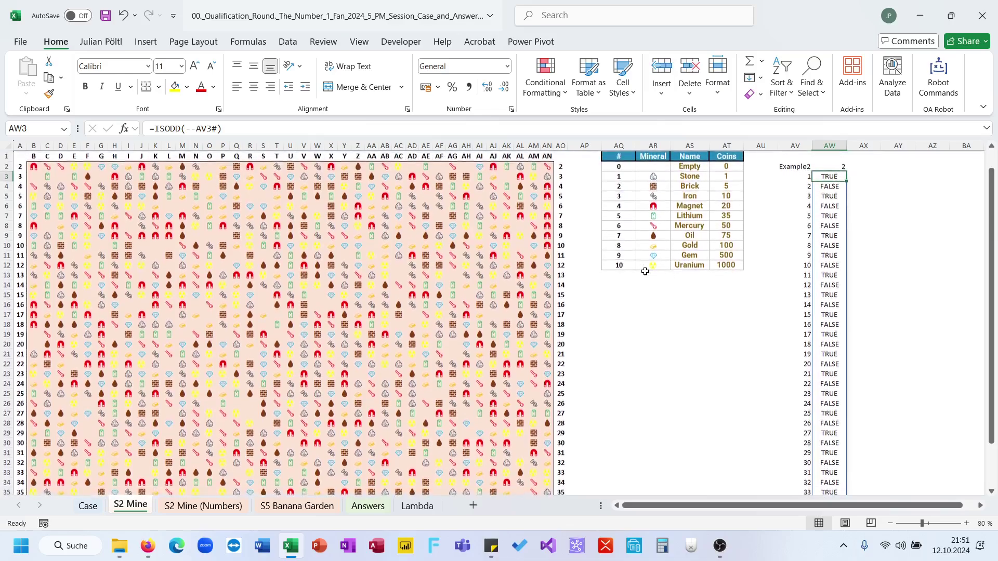
{"action": "left_click_drag", "start_coordinate": [642, 179], "coordinate": [666, 195]}
{"action": "left_click", "coordinate": [645, 185]}
{"action": "scroll", "coordinate": [489, 285], "scroll_direction": "left", "scroll_amount": 4}
{"action": "scroll", "coordinate": [489, 285], "scroll_direction": "left", "scroll_amount": 1}
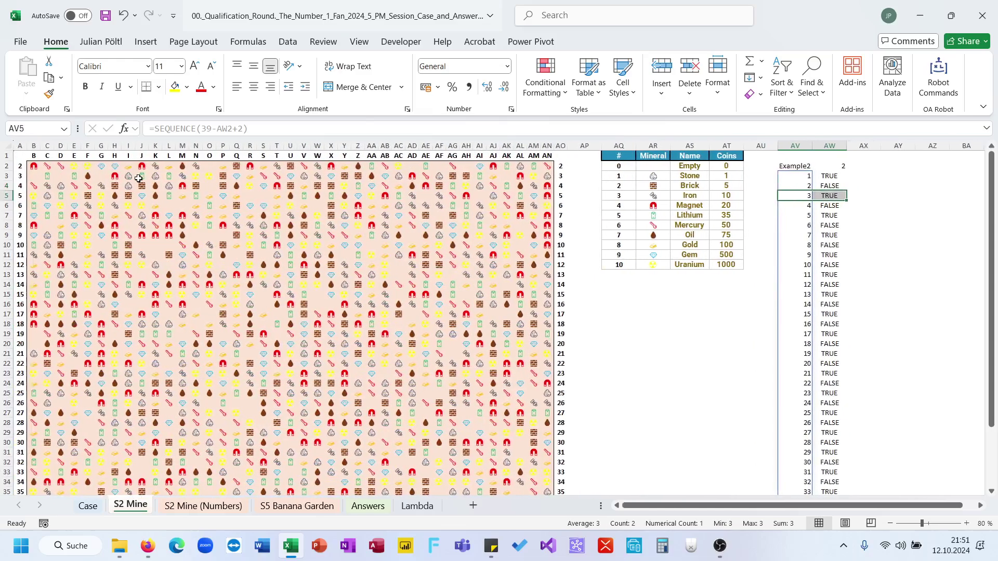
{"action": "left_click_drag", "start_coordinate": [34, 166], "coordinate": [392, 180]}
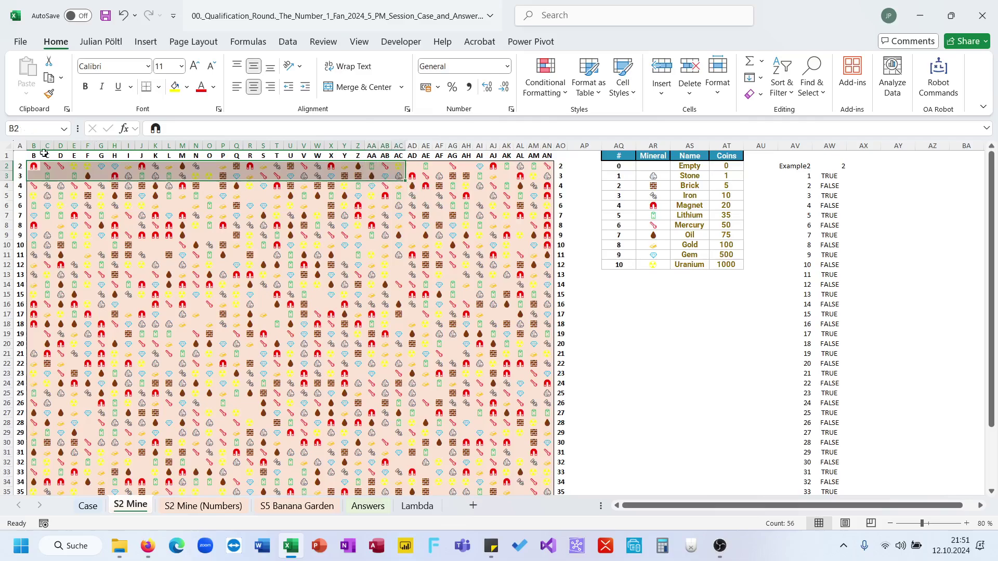
{"action": "left_click_drag", "start_coordinate": [34, 166], "coordinate": [543, 165]}
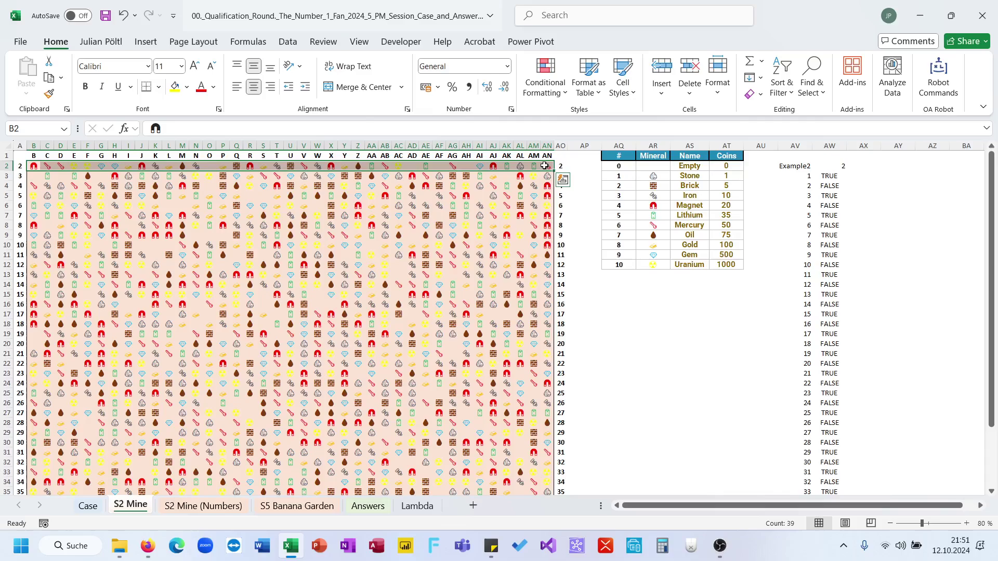
{"action": "left_click_drag", "start_coordinate": [546, 176], "coordinate": [545, 197]}
{"action": "left_click_drag", "start_coordinate": [185, 284], "coordinate": [413, 295]}
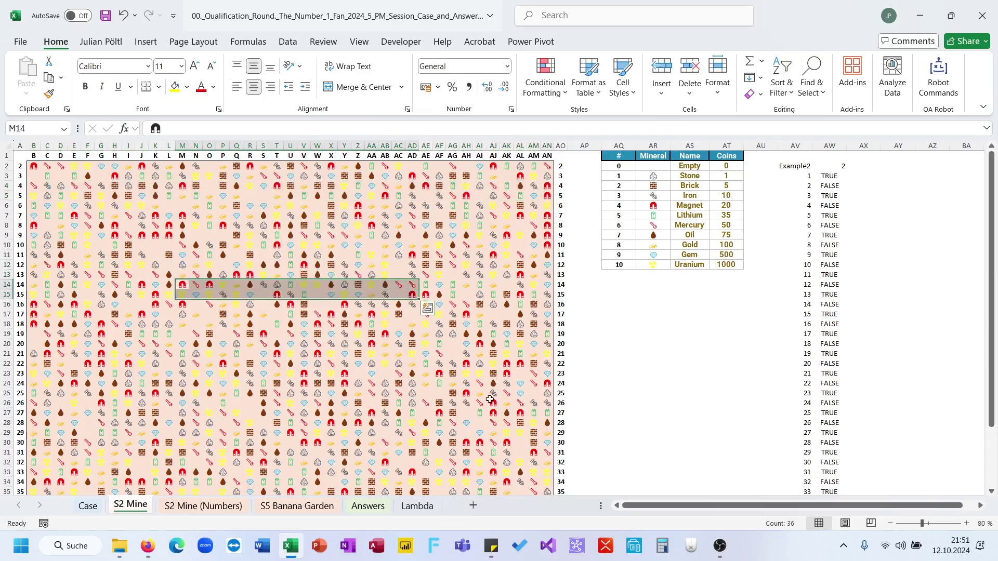
{"action": "left_click", "coordinate": [771, 284]}
{"action": "scroll", "coordinate": [727, 275], "scroll_direction": "right", "scroll_amount": 3}
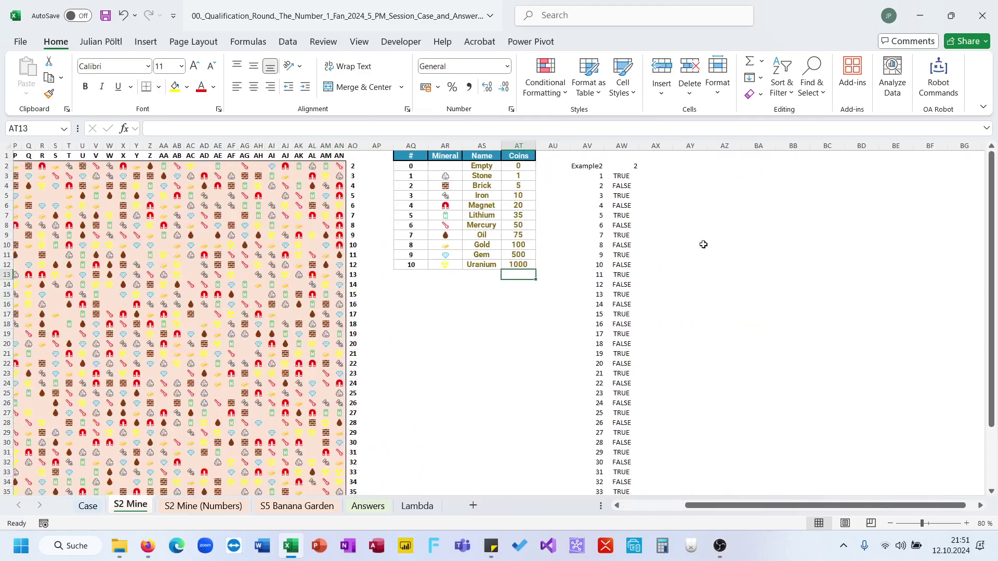
Start an INDEX formula in AX3 with the mine grid B2:AN40 as its array
{"action": "left_click", "coordinate": [624, 176]}
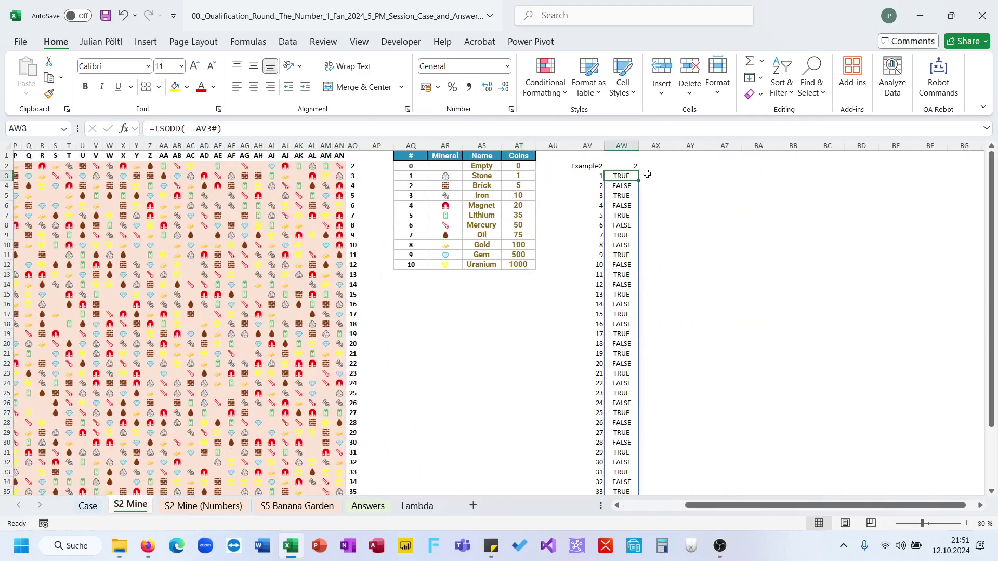
{"action": "left_click", "coordinate": [647, 174]}
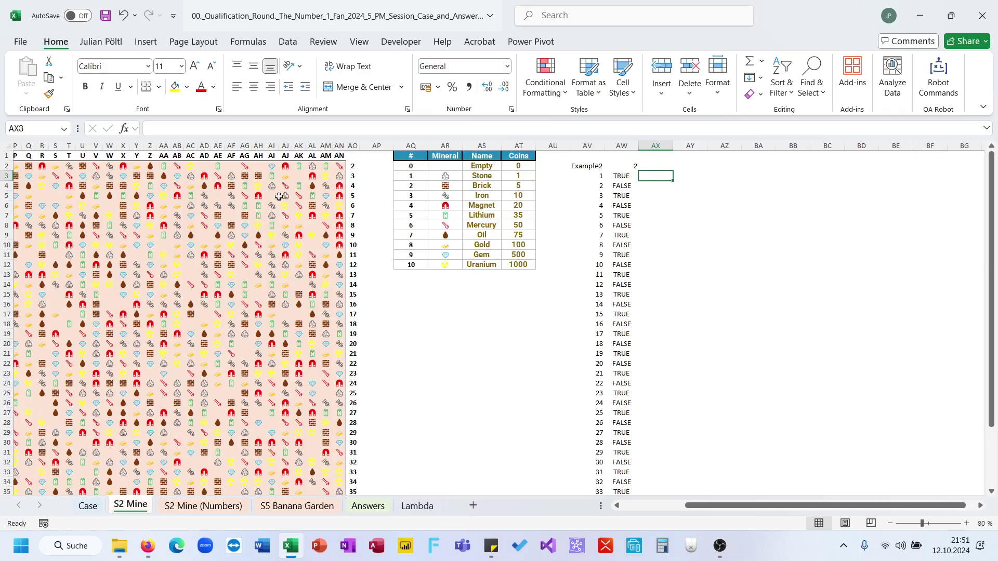
{"action": "type", "text": "="}
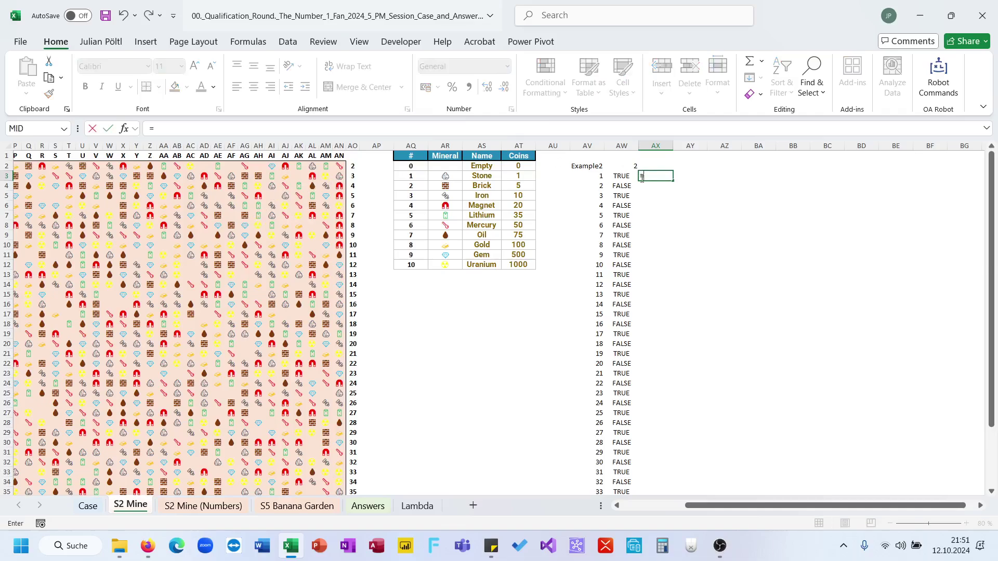
{"action": "type", "text": "is"}
{"action": "key", "text": "BackSpace"}
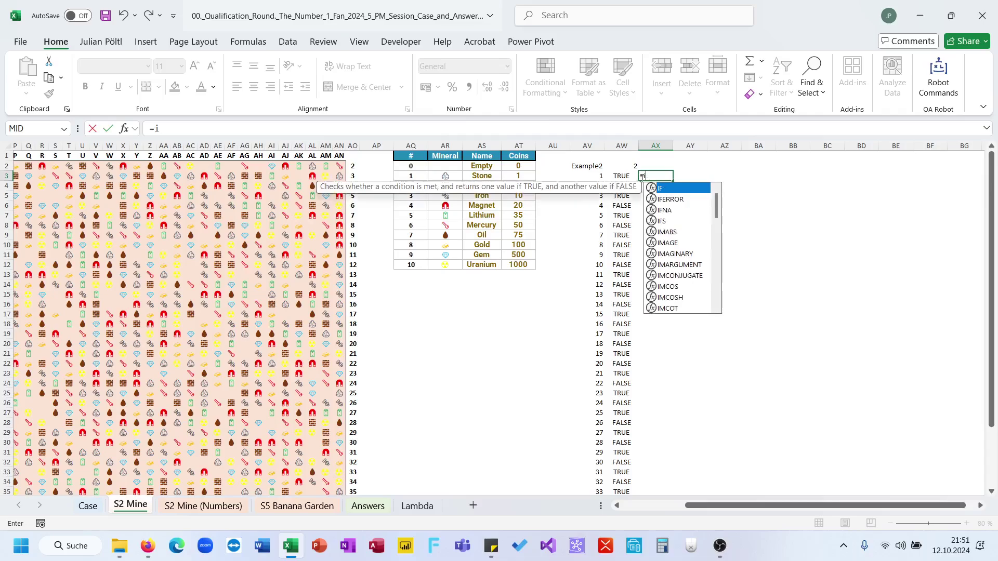
{"action": "type", "text": "n"}
{"action": "key", "text": "Tab"}
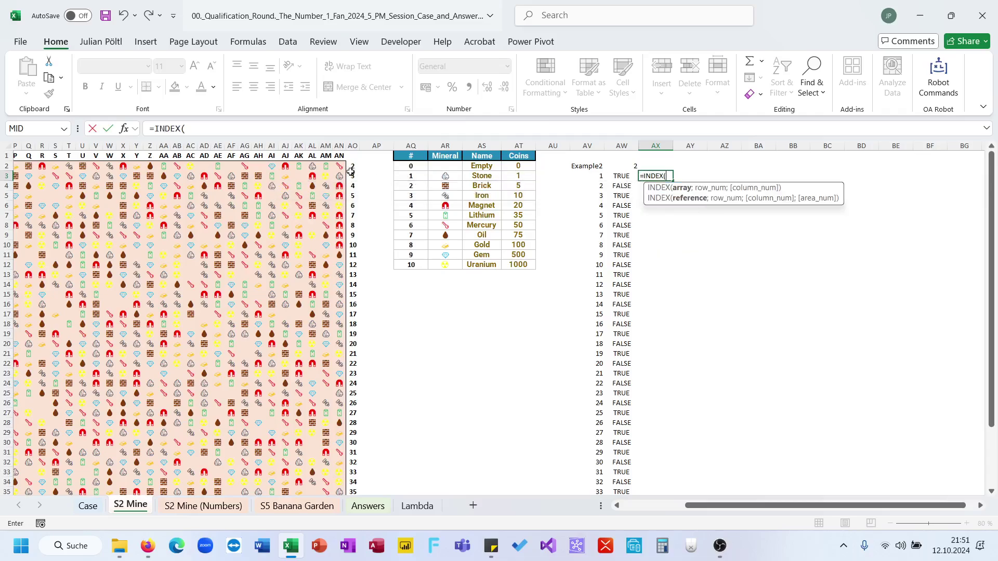
{"action": "left_click_drag", "start_coordinate": [338, 167], "coordinate": [334, 173]}
{"action": "key", "text": "ctrl+shift+Left"}
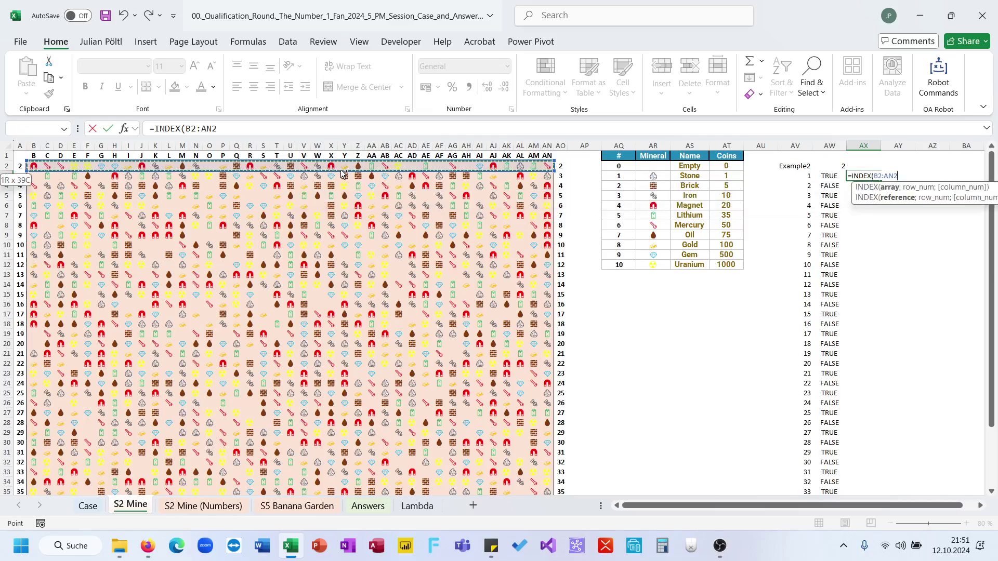
{"action": "key", "text": "shift+Right"}
{"action": "key", "text": "ctrl+shift+Down"}
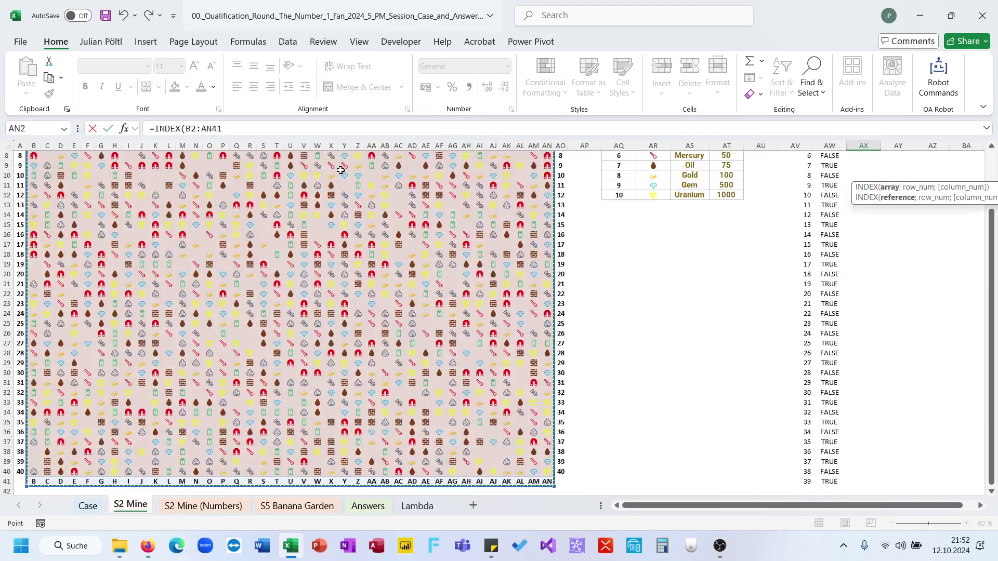
{"action": "key", "text": "shift+Up"}
Make the grid reference absolute and complete the AX3 formula as =INDEX($B$2:$AN$40;AW2-1)
{"action": "type", "text": ";"}
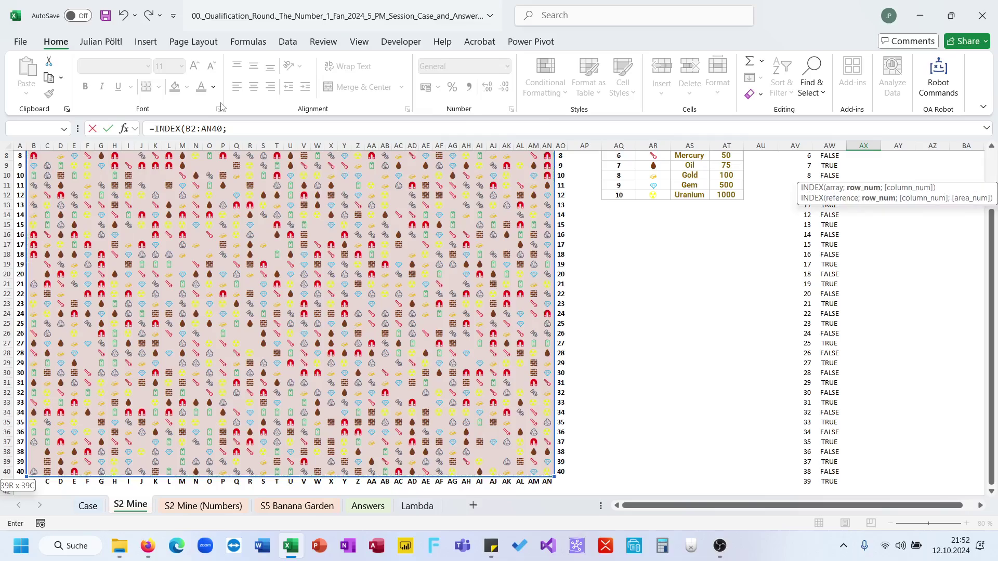
{"action": "key", "text": "BackSpace"}
{"action": "key", "text": "F4"}
{"action": "left_click", "coordinate": [193, 128]}
{"action": "key", "text": "F4"}
{"action": "left_click", "coordinate": [272, 130]}
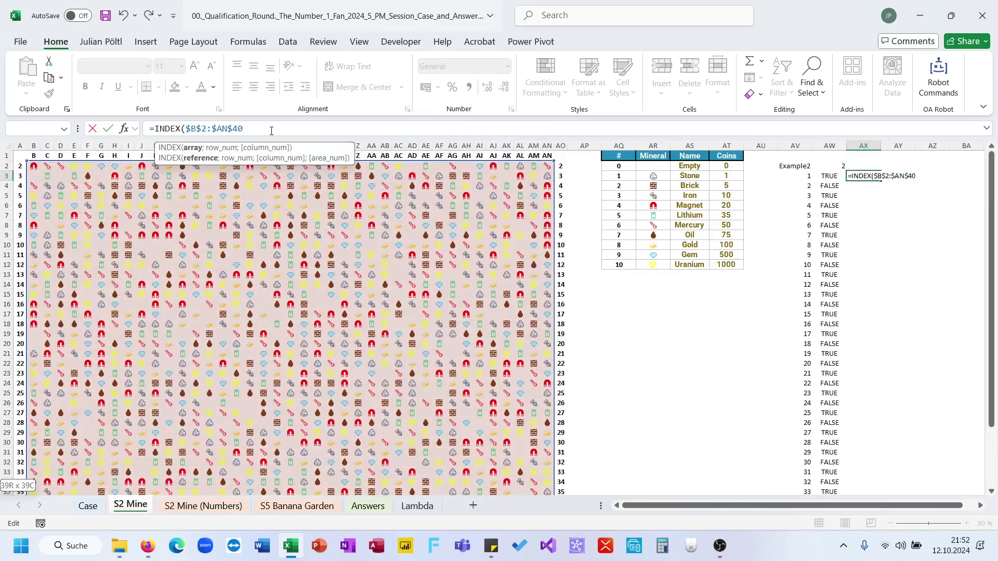
{"action": "type", "text": ";"}
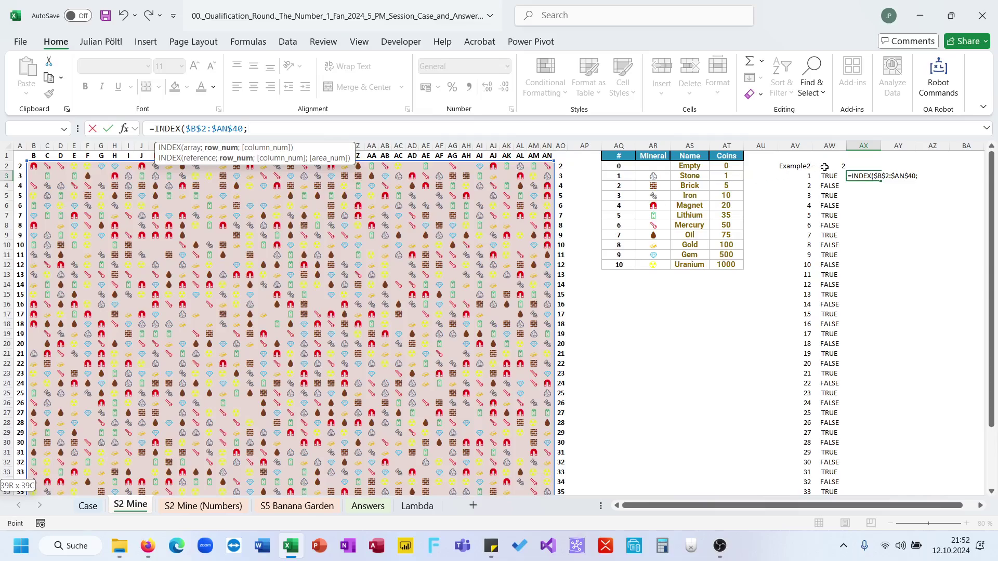
{"action": "left_click", "coordinate": [824, 166]}
{"action": "type", "text": "-"}
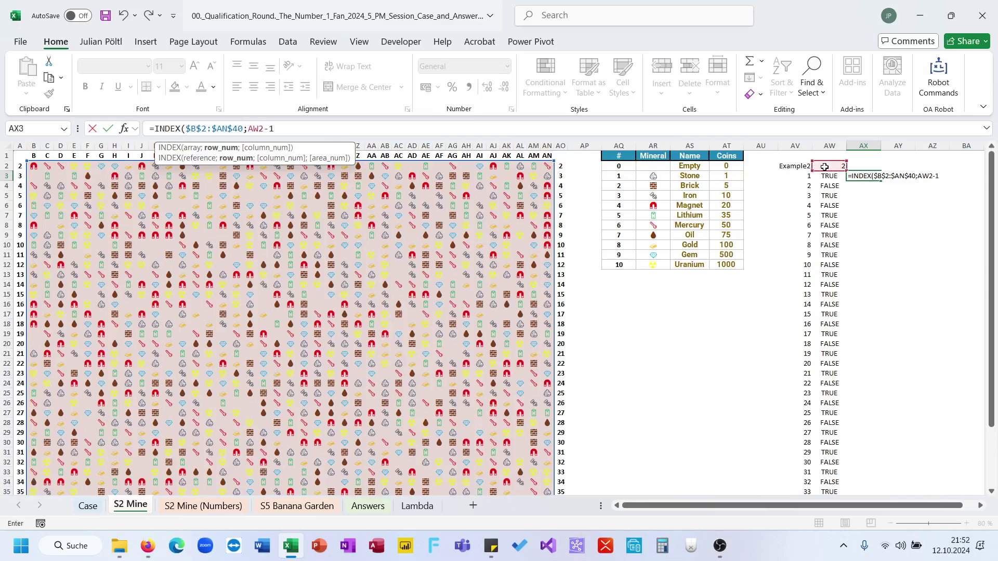
{"action": "type", "text": "1"}
{"action": "key", "text": "ctrl+Return"}
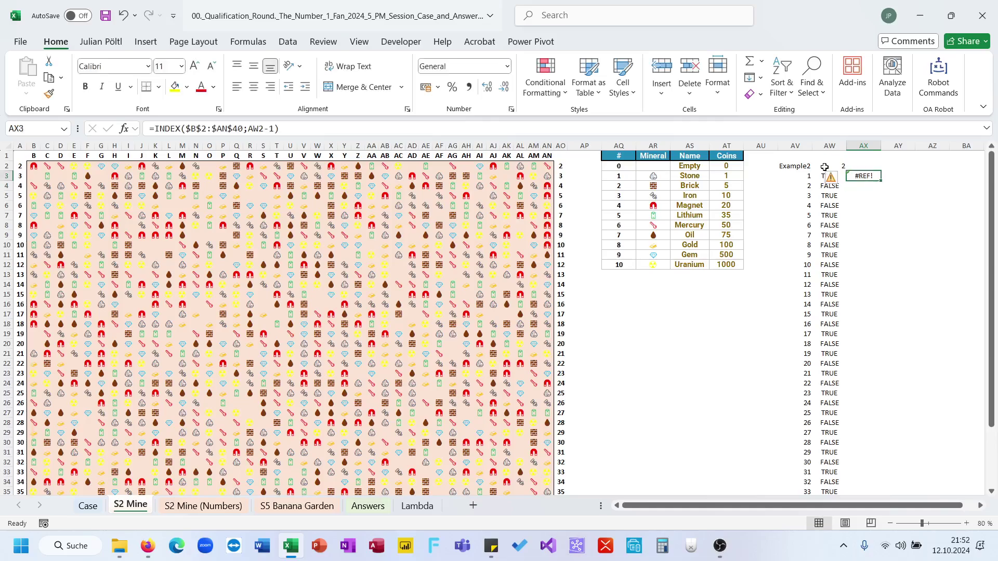
Add SEQUENCE(;39) as the column argument of the AX3 INDEX formula and compare the spilled minerals with mine row 2
{"action": "left_click", "coordinate": [280, 130]}
{"action": "type", "text": ";1"}
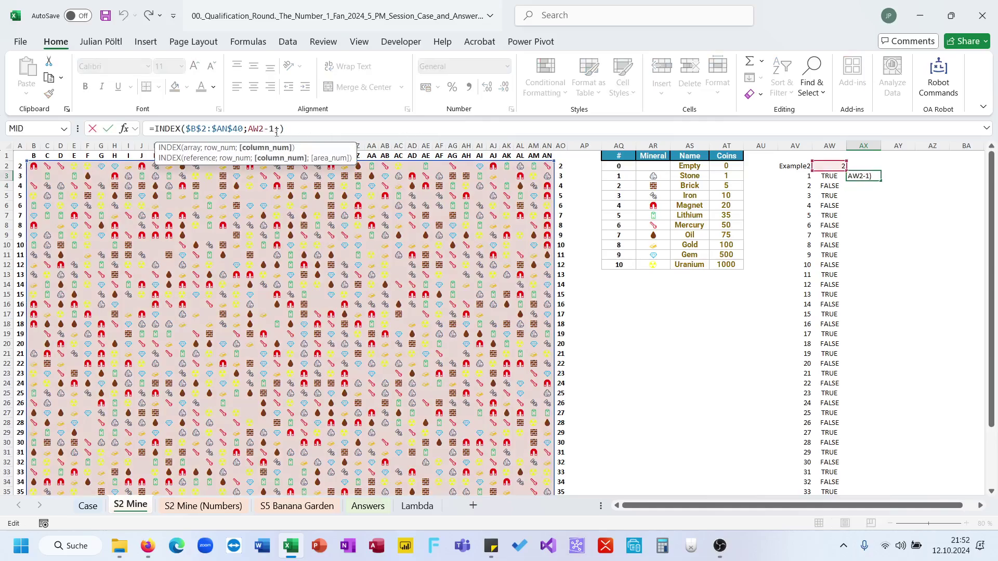
{"action": "type", "text": "se"}
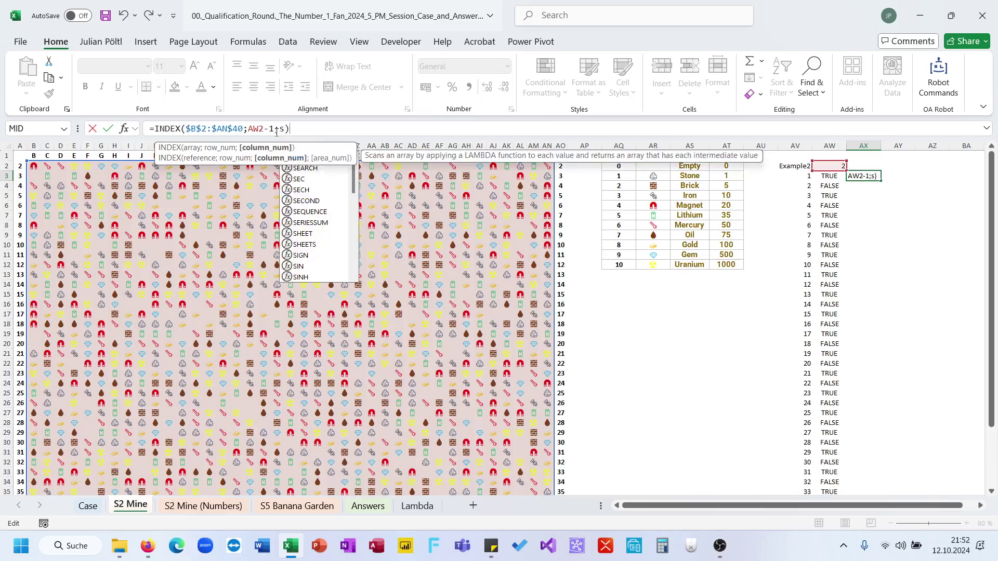
{"action": "key", "text": "Tab"}
{"action": "type", "text": ";"}
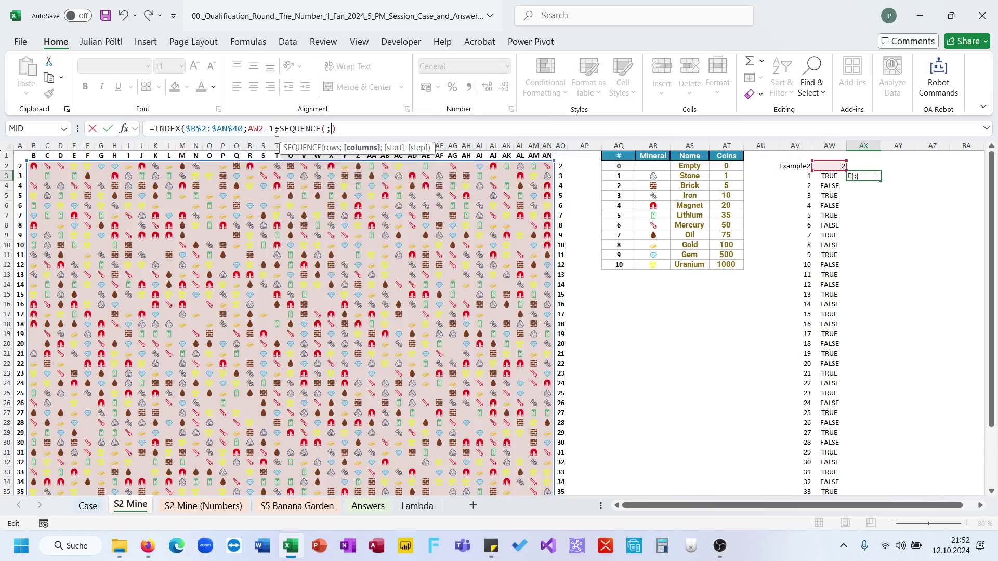
{"action": "type", "text": "39)"}
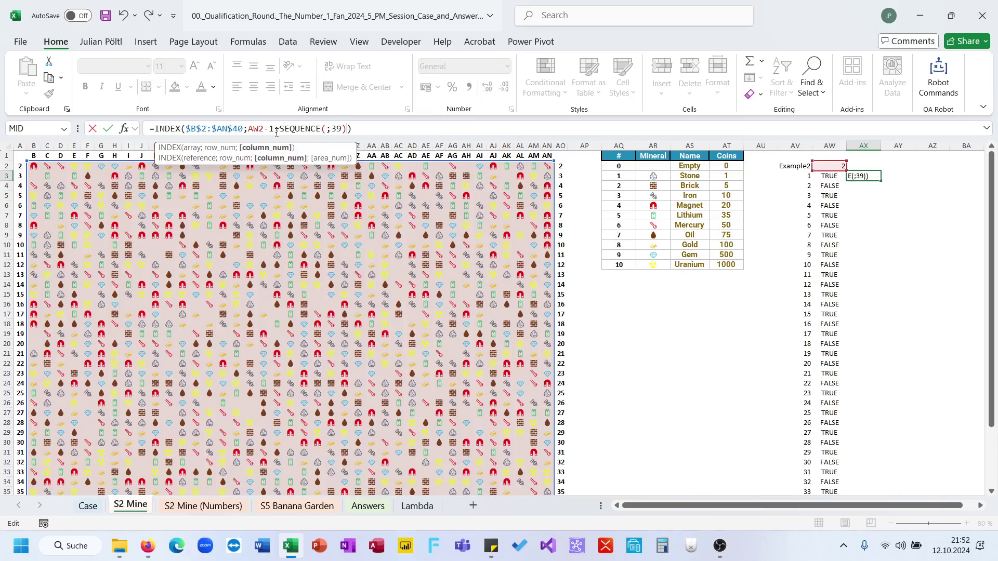
{"action": "type", "text": ")"}
{"action": "key", "text": "Return"}
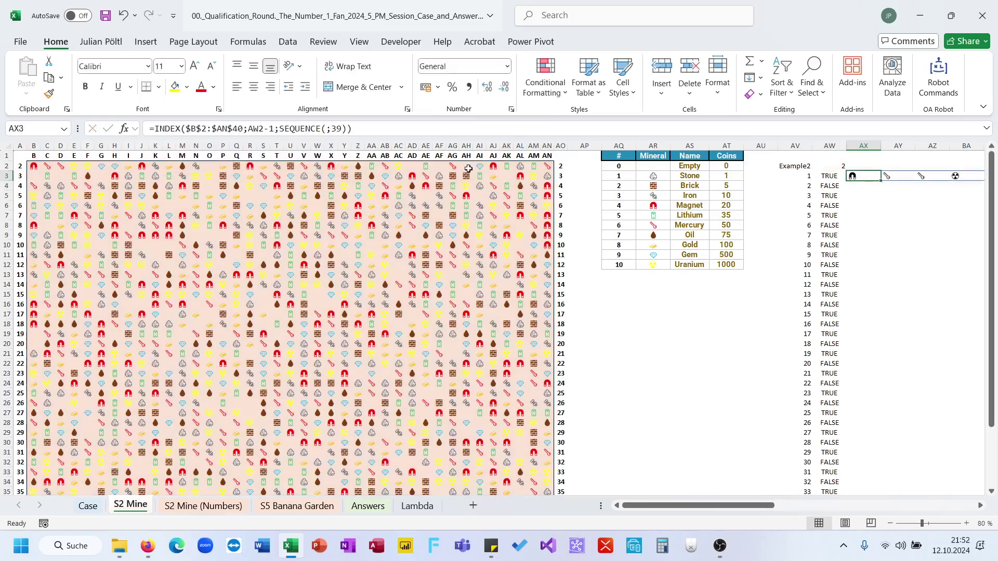
{"action": "left_click_drag", "start_coordinate": [550, 166], "coordinate": [34, 166]}
{"action": "scroll", "coordinate": [429, 205], "scroll_direction": "right", "scroll_amount": 10}
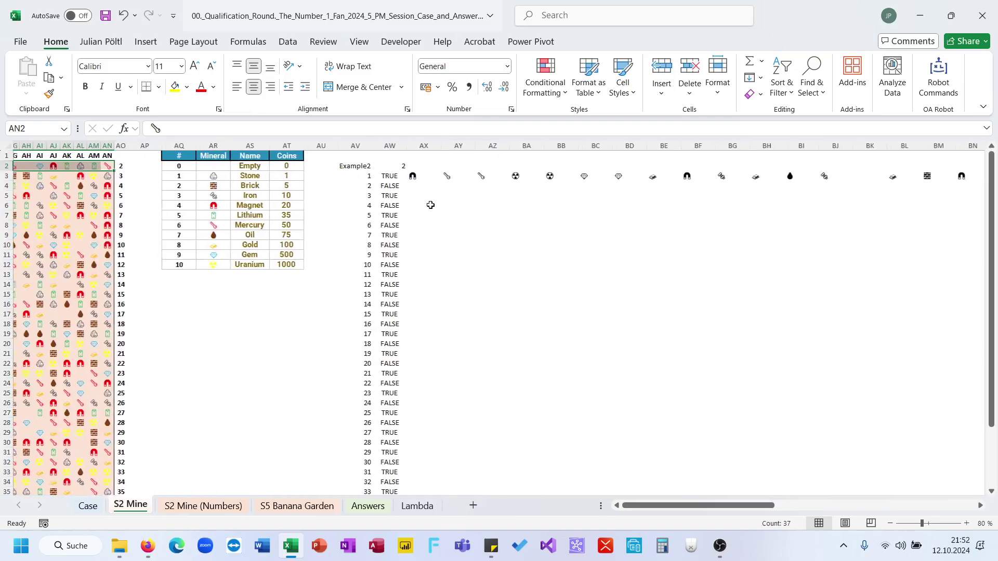
Change the row argument of the AX3 INDEX formula to $AW$2-AV3, with the AW2 reference made absolute
{"action": "left_click", "coordinate": [365, 176]}
{"action": "left_click", "coordinate": [319, 130]}
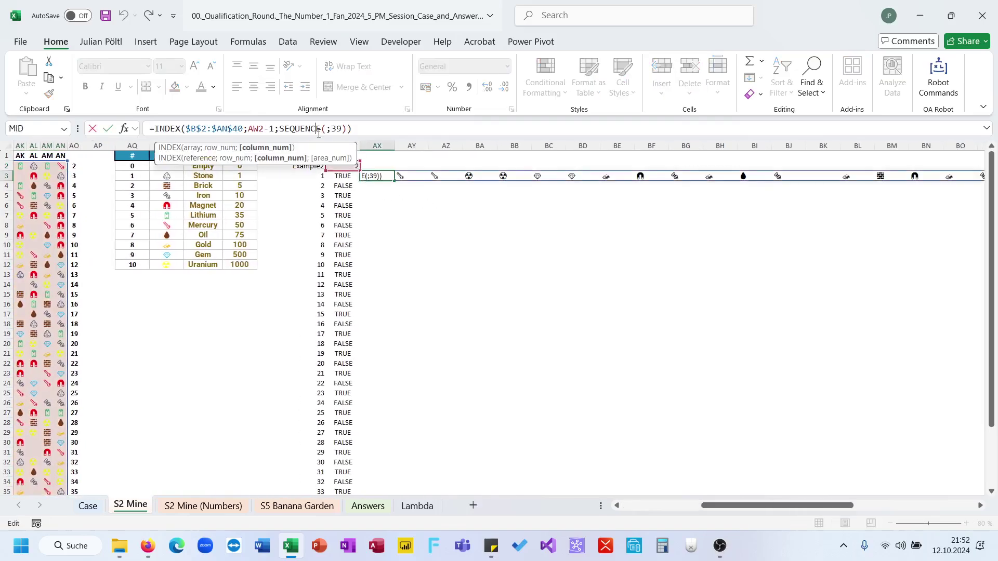
{"action": "left_click", "coordinate": [275, 130]}
{"action": "key", "text": "BackSpace"}
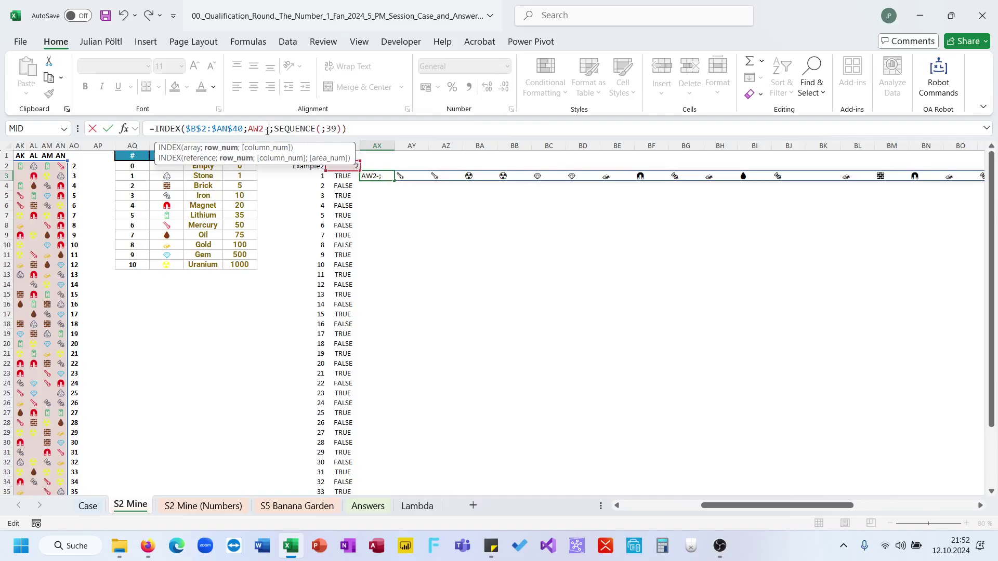
{"action": "left_click", "coordinate": [319, 177]}
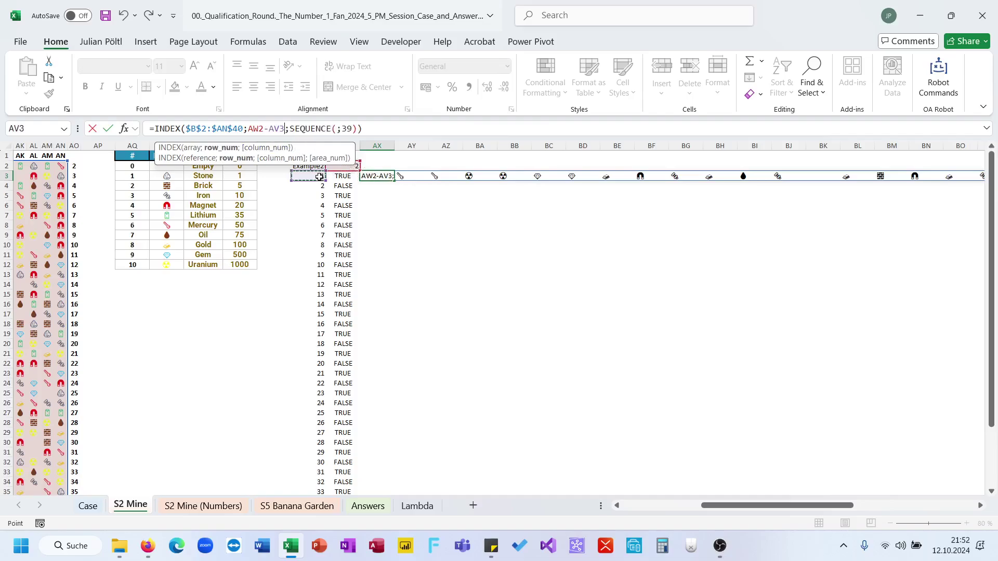
{"action": "key", "text": "F4"}
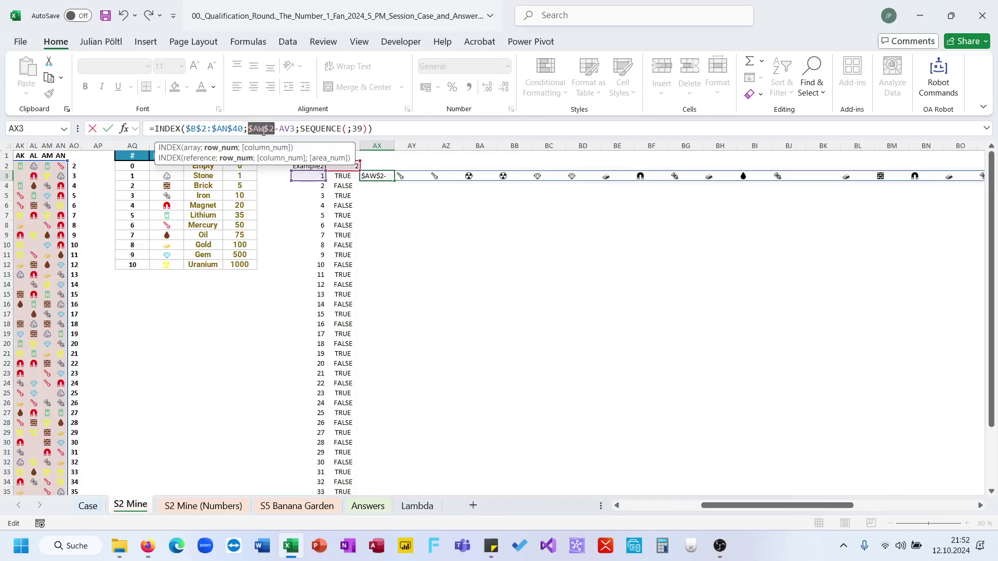
{"action": "key", "text": "ctrl+Return"}
Try the spilled reference AV3# in the row argument of the AX3 formula, then undo the change
{"action": "left_click", "coordinate": [284, 128]}
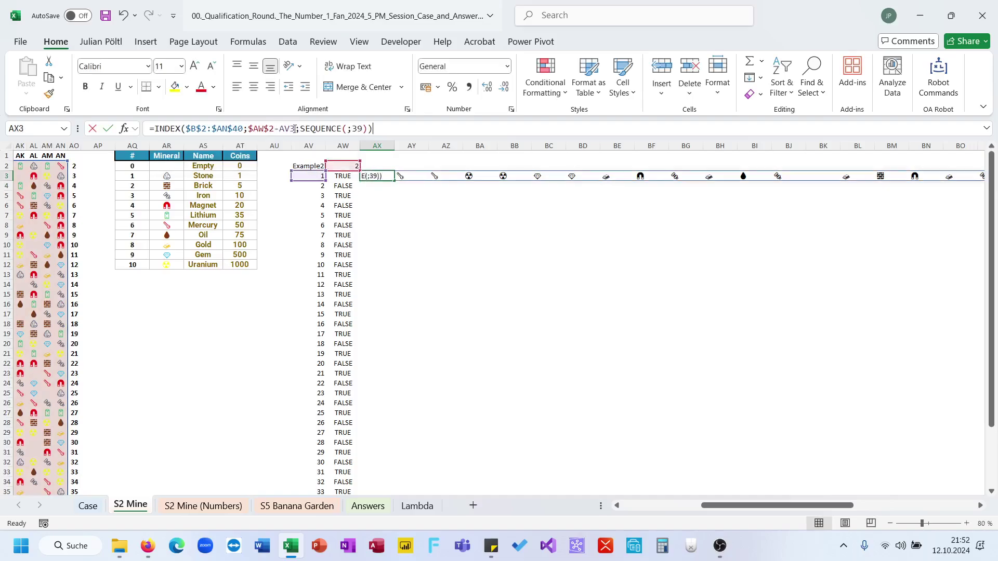
{"action": "type", "text": "#"}
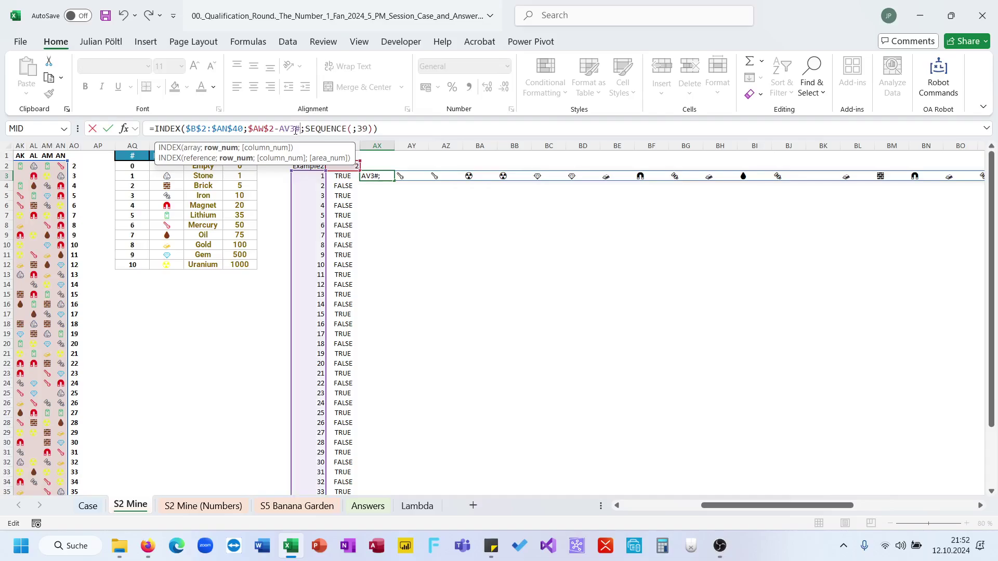
{"action": "key", "text": "ctrl+Return"}
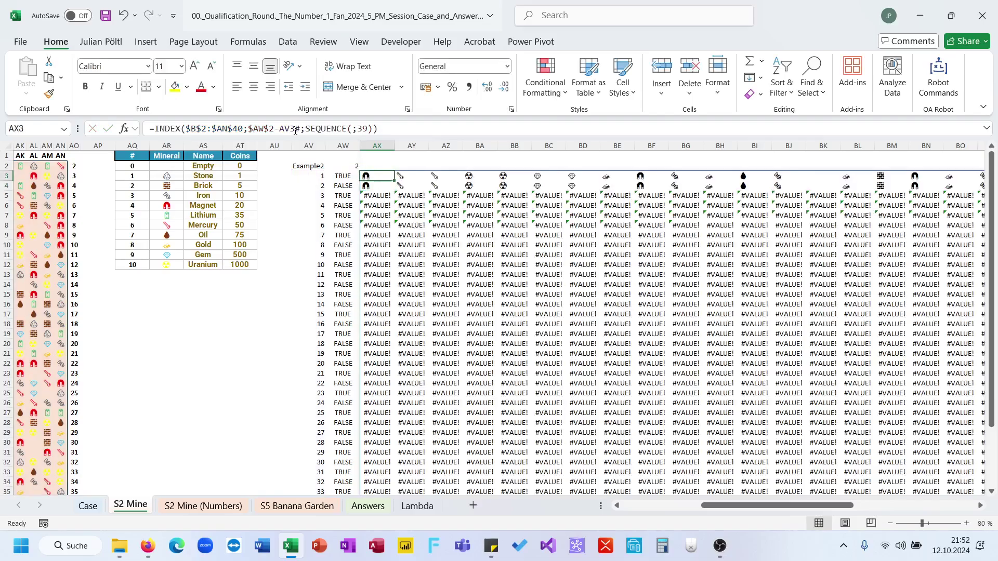
{"action": "key", "text": "ctrl+z"}
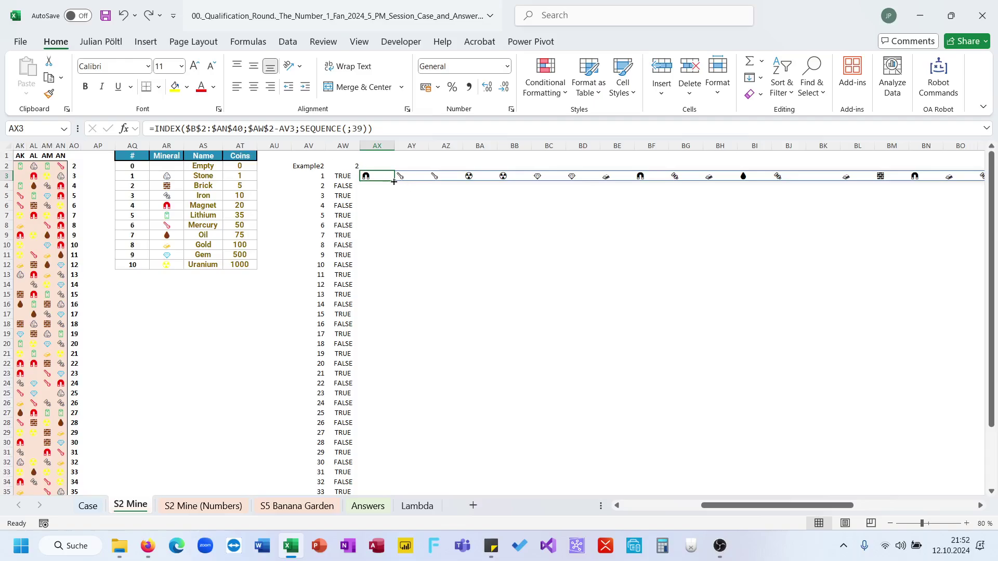
Rewrite the row argument of the AX3 INDEX formula as AV3+1-$AW$2
{"action": "left_click", "coordinate": [321, 129]}
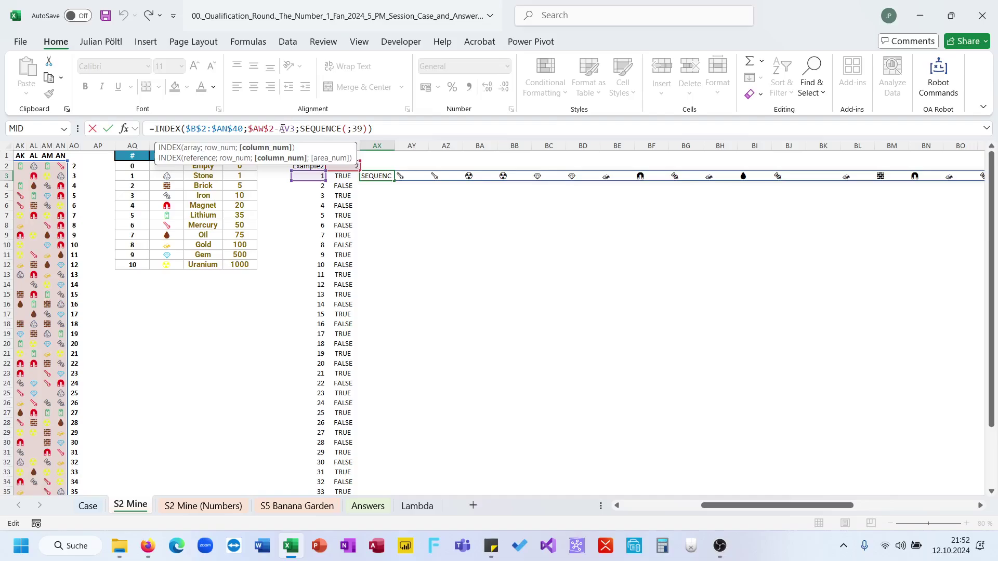
{"action": "left_click_drag", "start_coordinate": [279, 130], "coordinate": [255, 130]}
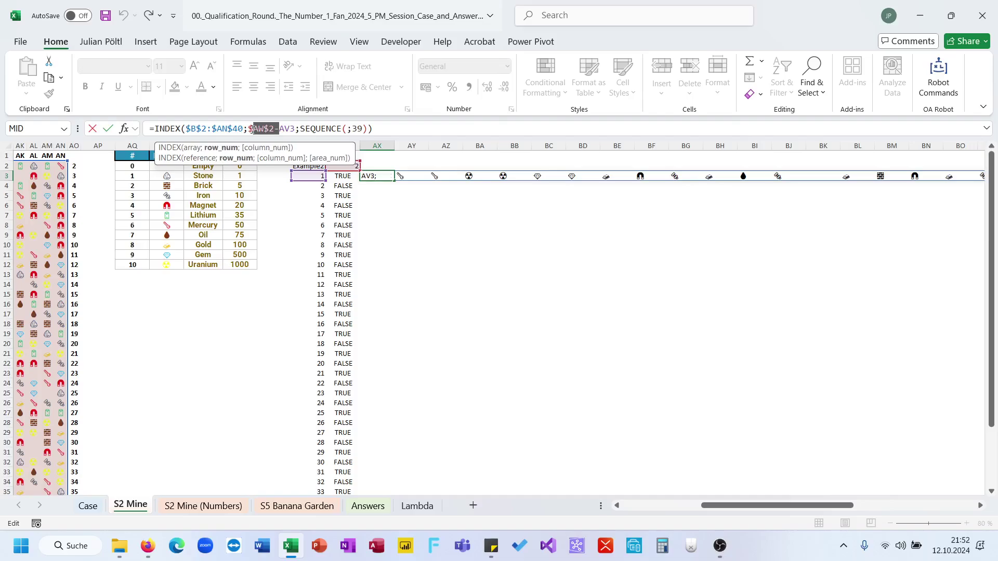
{"action": "left_click_drag", "start_coordinate": [294, 129], "coordinate": [248, 130]}
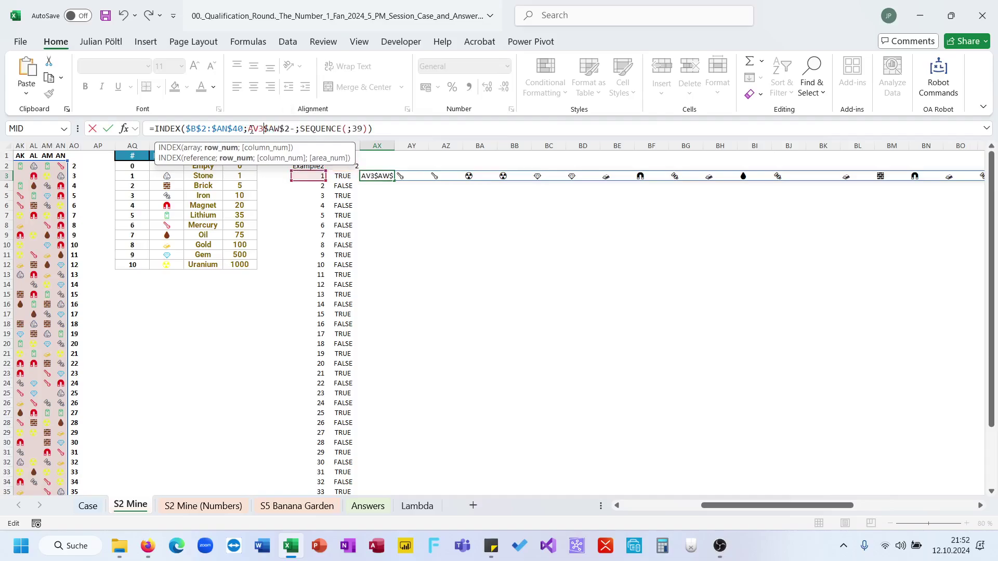
{"action": "type", "text": "+1-"}
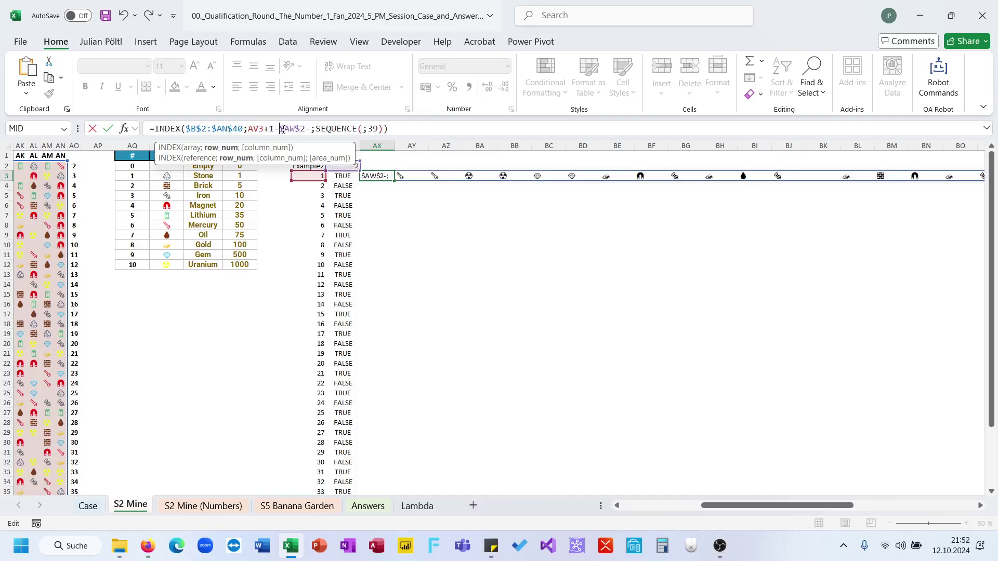
{"action": "key", "text": "Return"}
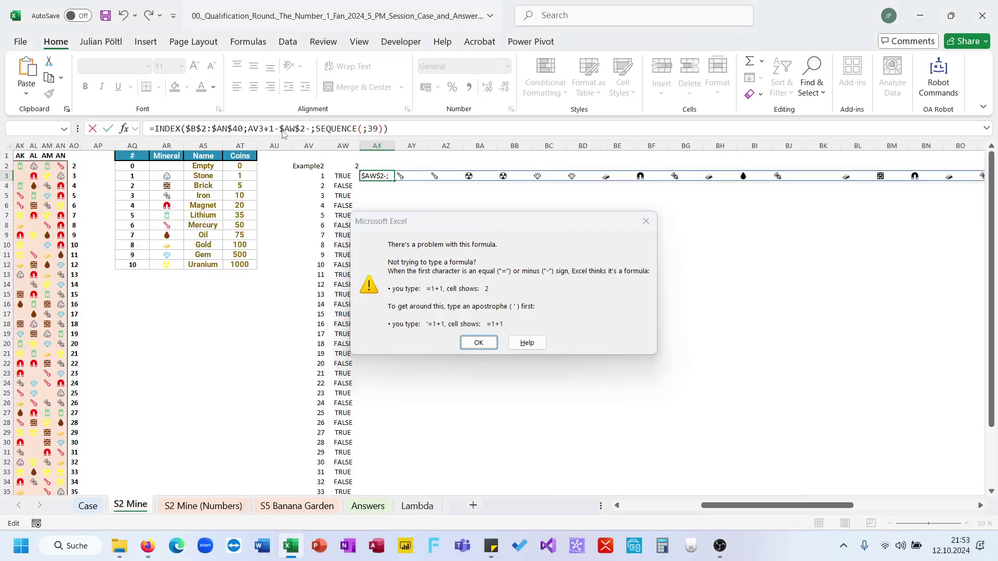
{"action": "key", "text": "Return"}
{"action": "key", "text": "BackSpace"}
{"action": "key", "text": "Return"}
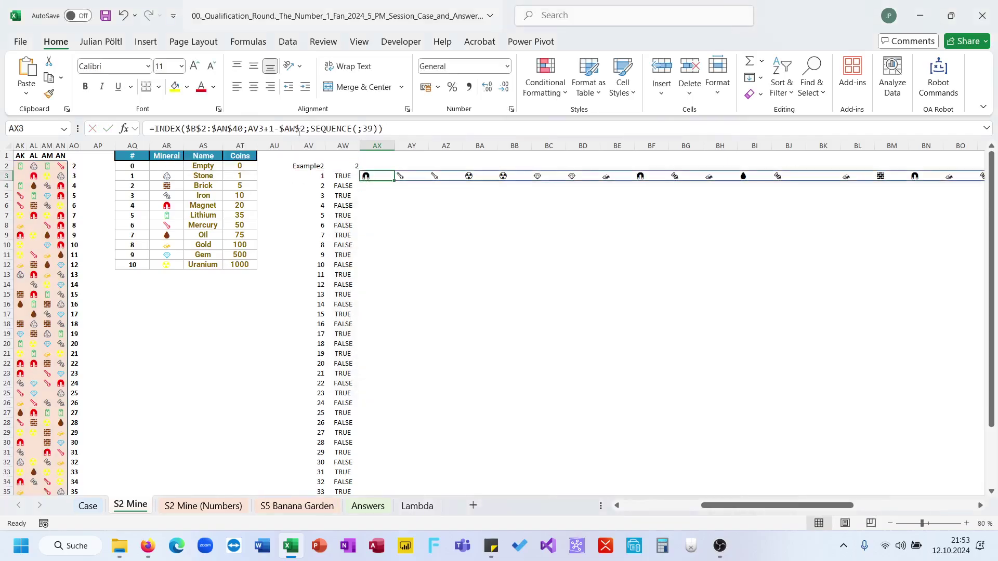
Check the formula copy in AX4, then set the AX3 row argument to AV3+2-$AW$2 and fill it down to AX18
{"action": "left_click", "coordinate": [374, 184]}
{"action": "left_click", "coordinate": [382, 130]}
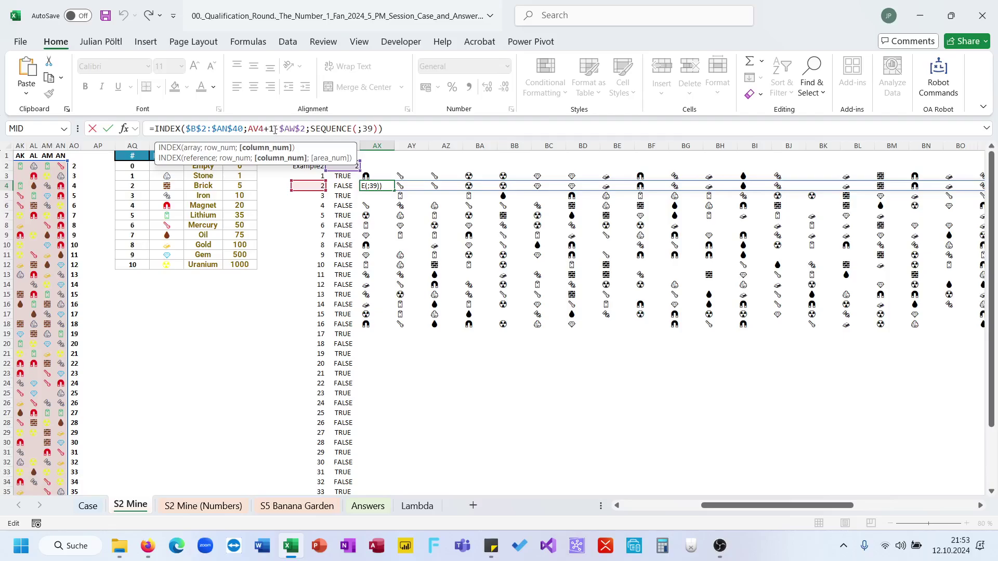
{"action": "left_click", "coordinate": [375, 175]}
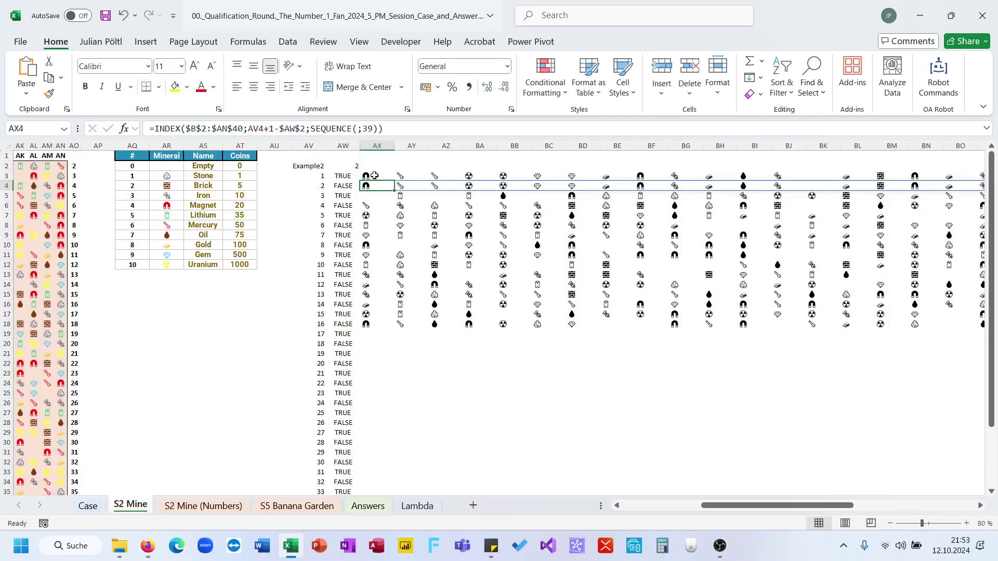
{"action": "left_click", "coordinate": [274, 129]}
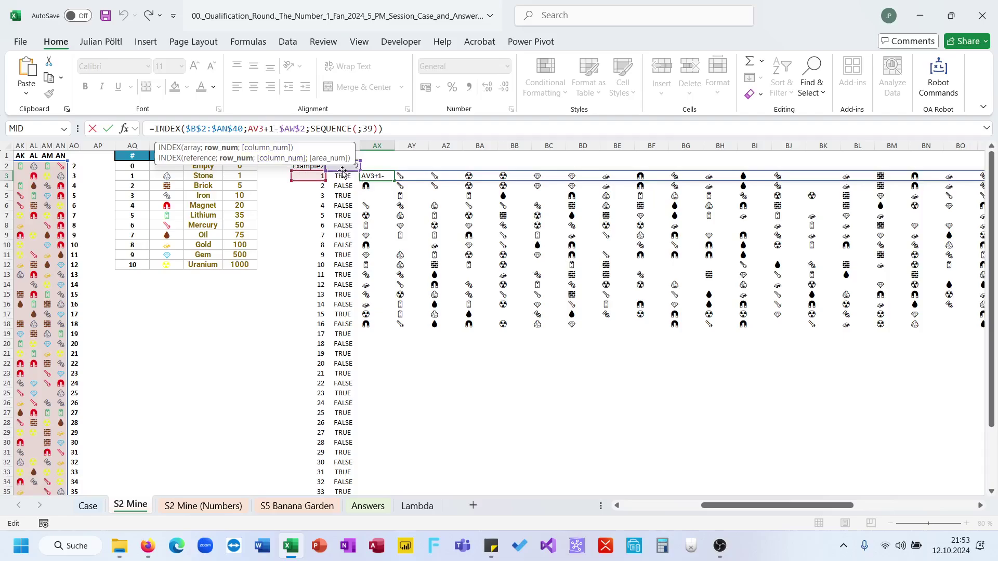
{"action": "key", "text": "BackSpace"}
{"action": "type", "text": "2"}
{"action": "key", "text": "ctrl+Return"}
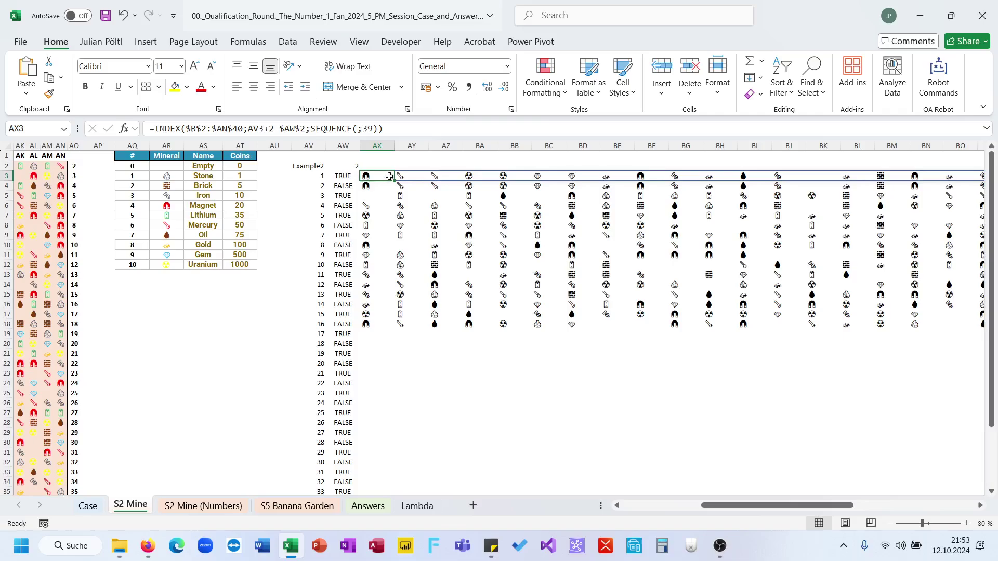
{"action": "left_click_drag", "start_coordinate": [394, 180], "coordinate": [398, 332]}
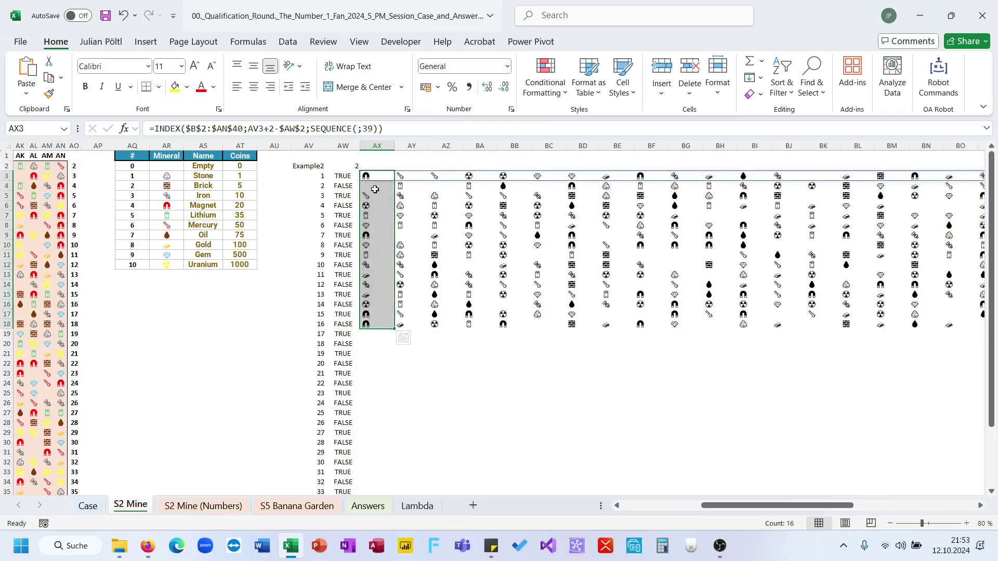
Compare the second path row with mine row 3 and extend the INDEX formula down to AX41
{"action": "left_click", "coordinate": [375, 188]}
{"action": "scroll", "coordinate": [375, 192], "scroll_direction": "left", "scroll_amount": 3}
{"action": "scroll", "coordinate": [376, 191], "scroll_direction": "left", "scroll_amount": 5}
{"action": "left_click_drag", "start_coordinate": [33, 177], "coordinate": [533, 176]}
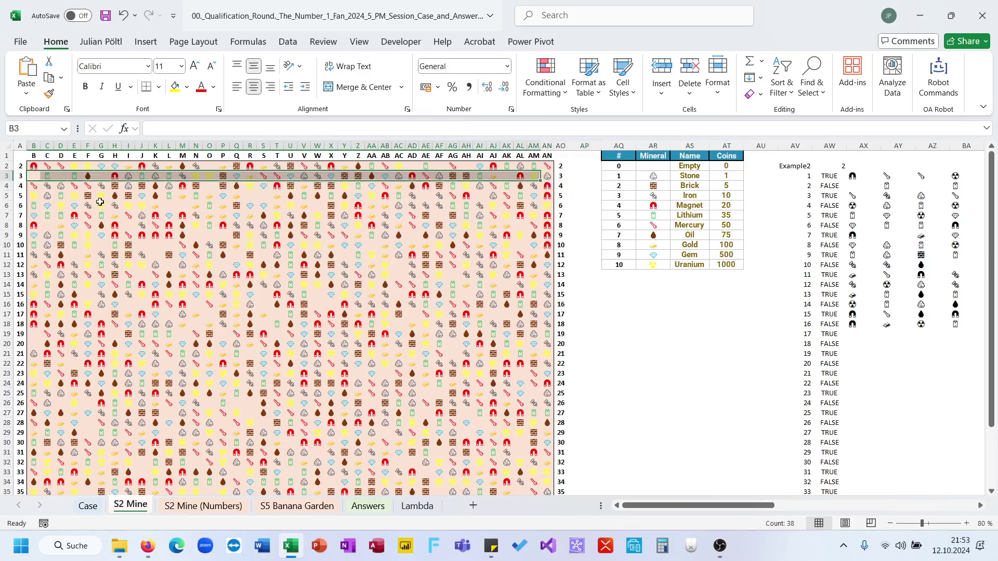
{"action": "left_click", "coordinate": [863, 205]}
{"action": "left_click_drag", "start_coordinate": [880, 210], "coordinate": [863, 491]}
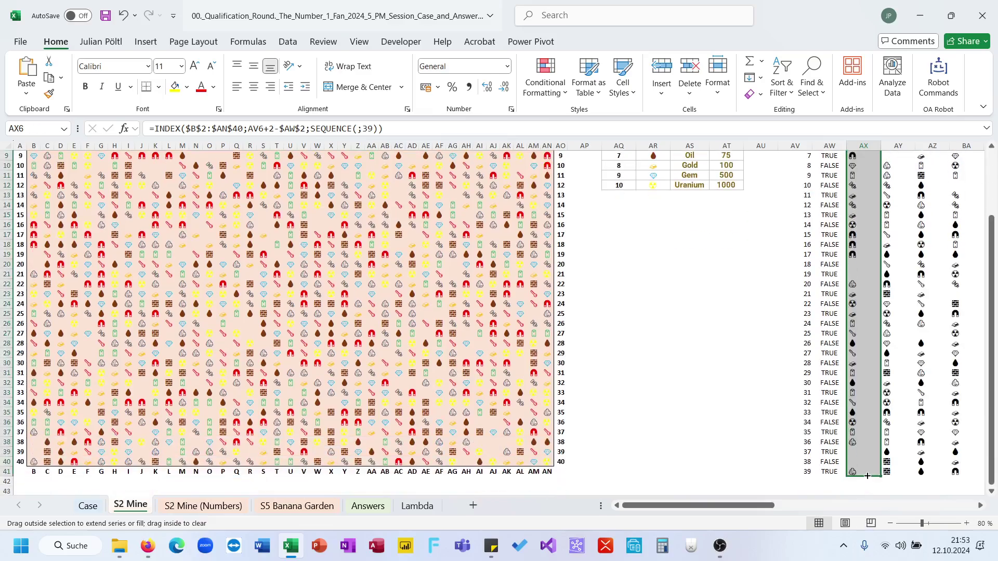
Wrap the AX3 formula in IF with AW3 as the test and the existing INDEX expression as the value if true
{"action": "scroll", "coordinate": [833, 382], "scroll_direction": "up", "scroll_amount": 2}
{"action": "scroll", "coordinate": [833, 382], "scroll_direction": "right", "scroll_amount": 6}
{"action": "left_click", "coordinate": [538, 175]}
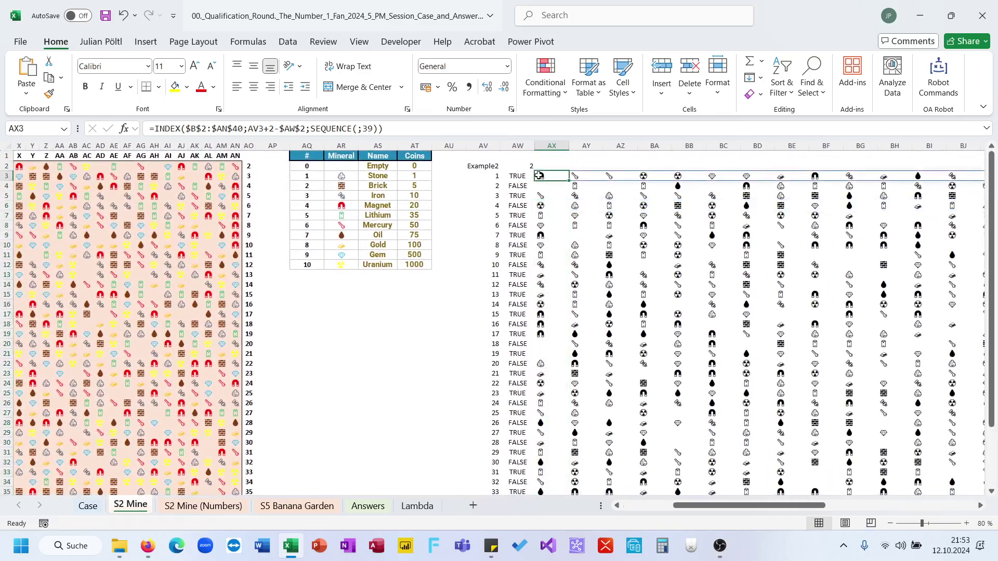
{"action": "left_click", "coordinate": [152, 130]}
{"action": "type", "text": "if("}
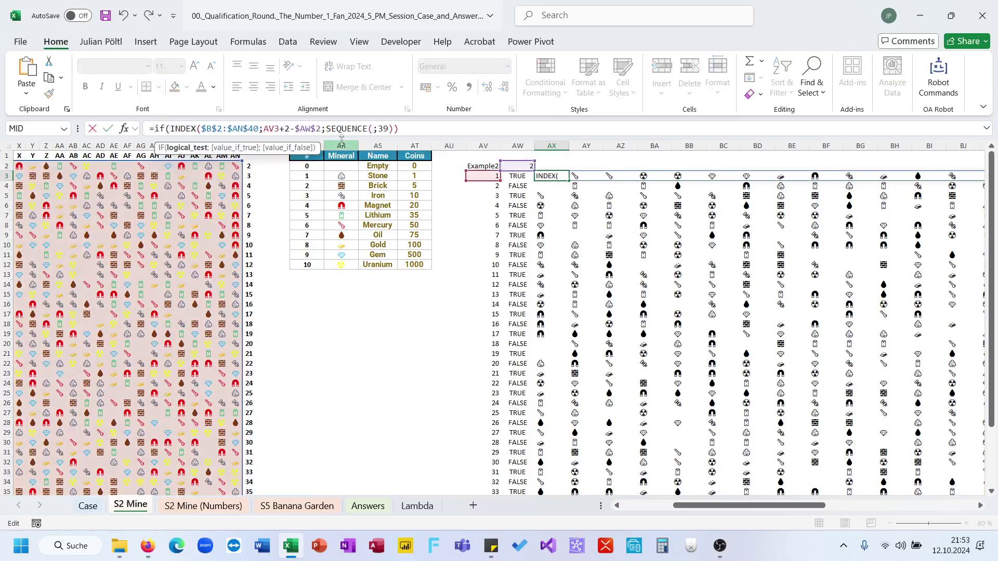
{"action": "left_click", "coordinate": [512, 176]}
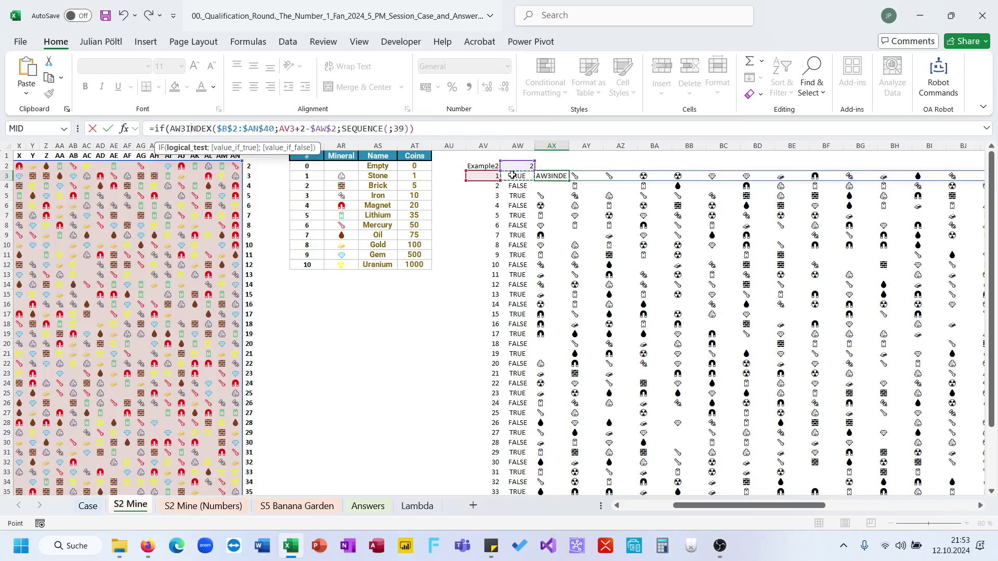
{"action": "type", "text": ";"}
{"action": "left_click", "coordinate": [451, 128]}
{"action": "type", "text": ";"}
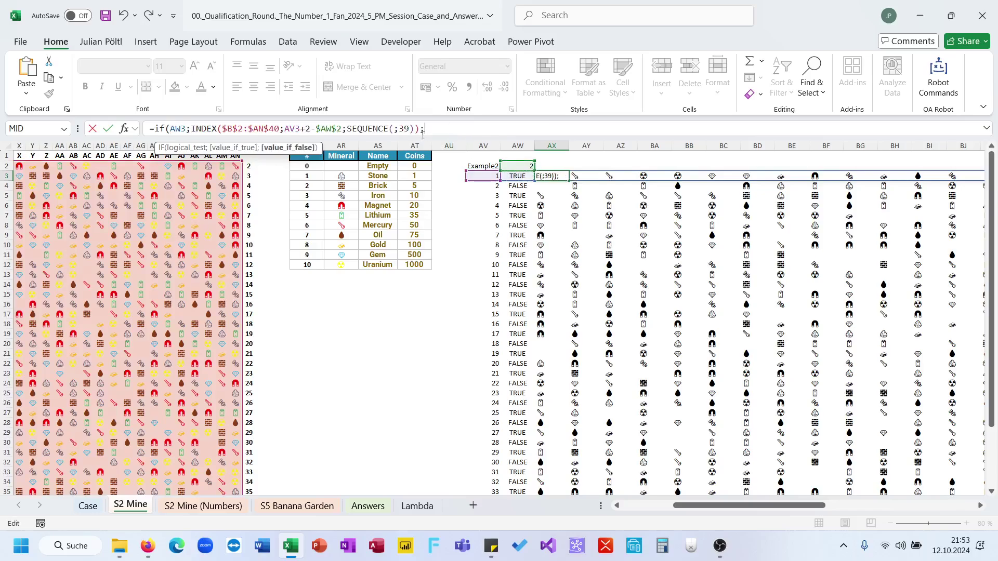
Complete the AX3 IF formula with L_ReverseArray around a copy of the INDEX expression, with arguments 0 and 1, as the value if false
{"action": "left_click_drag", "start_coordinate": [421, 132], "coordinate": [188, 128]}
{"action": "key", "text": "ctrl+c"}
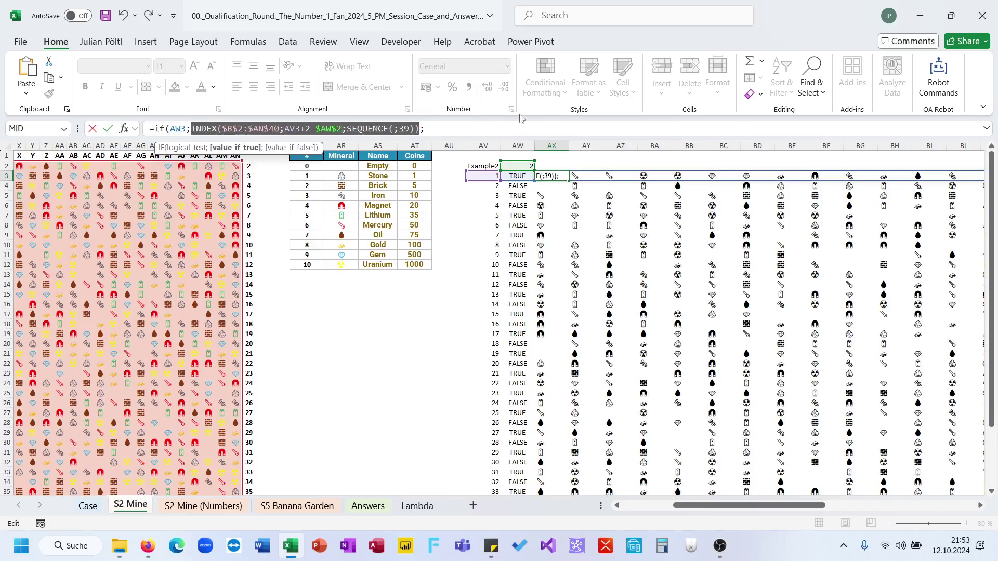
{"action": "left_click", "coordinate": [513, 126]}
{"action": "type", "text": "rev"}
{"action": "key", "text": "Down"}
{"action": "key", "text": "Down"}
{"action": "key", "text": "Down"}
{"action": "key", "text": "Down"}
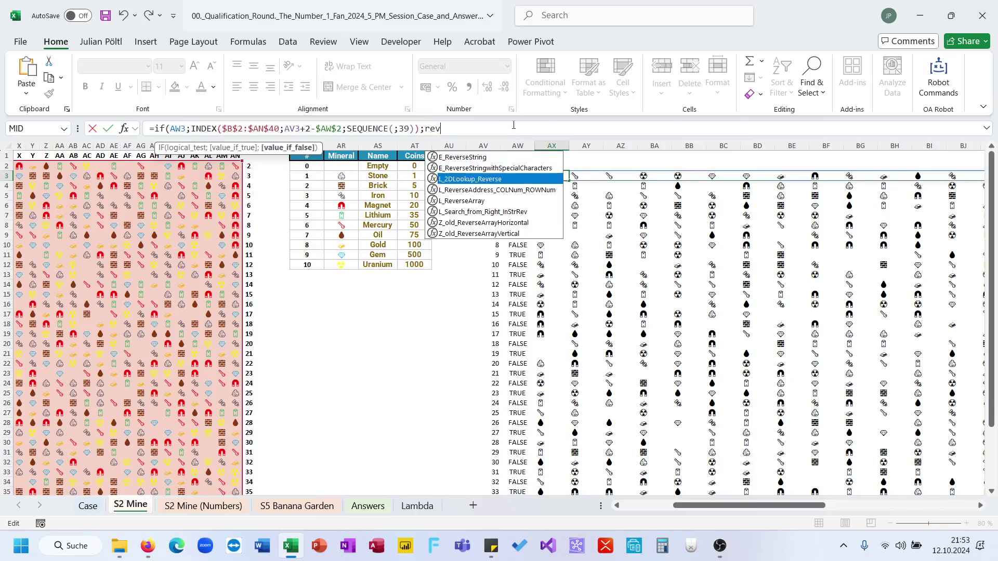
{"action": "key", "text": "Tab"}
{"action": "key", "text": "ctrl+v"}
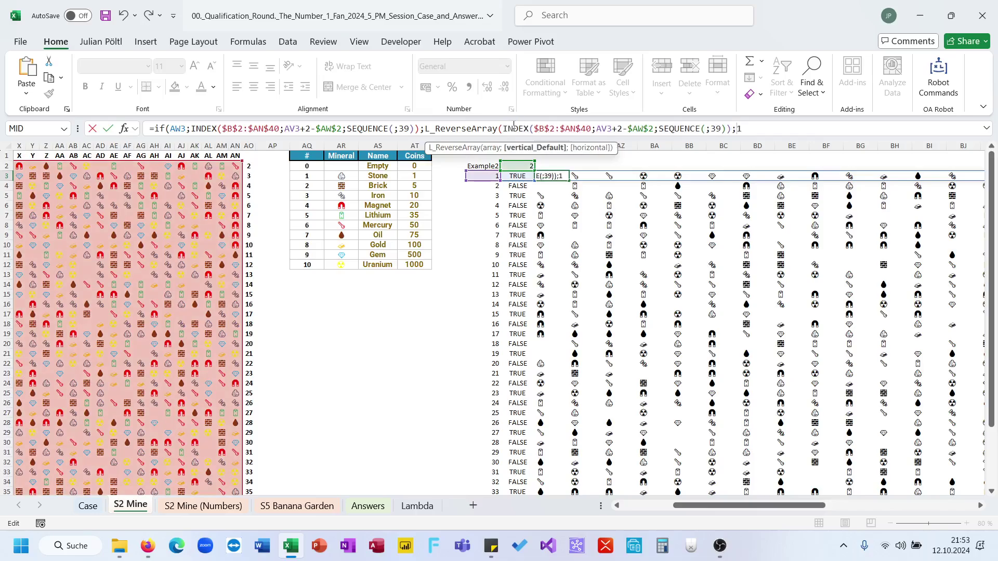
{"action": "type", "text": "0))"}
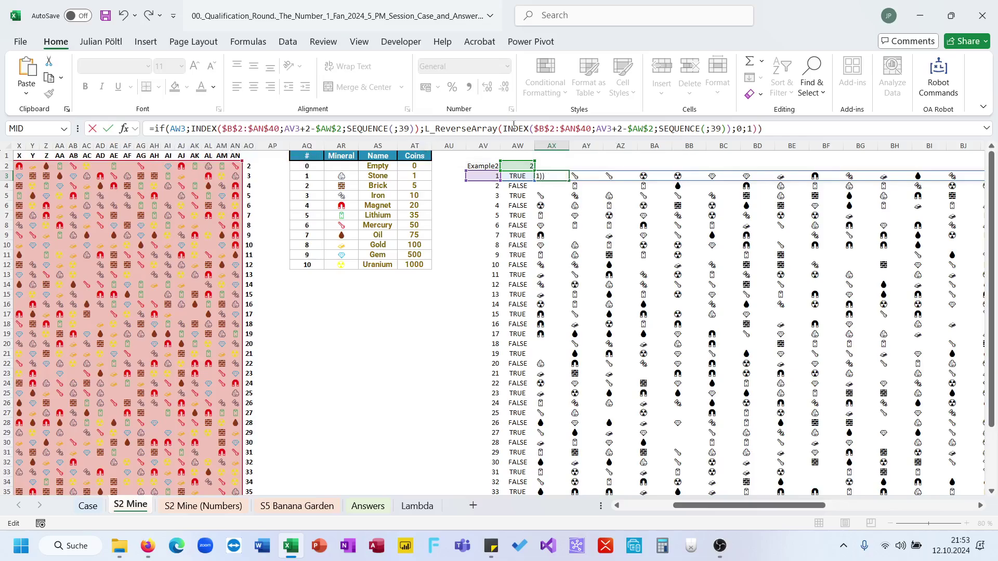
{"action": "key", "text": "Return"}
Fill the AX3 IF formula down to AX41 and check its copy in AX4
{"action": "key", "text": "Up"}
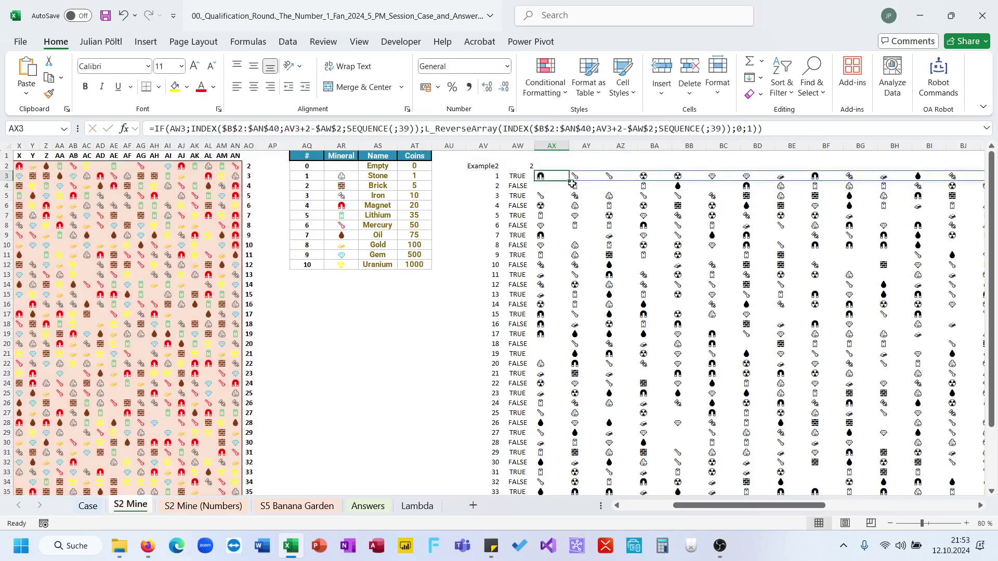
{"action": "left_click_drag", "start_coordinate": [570, 182], "coordinate": [532, 513]}
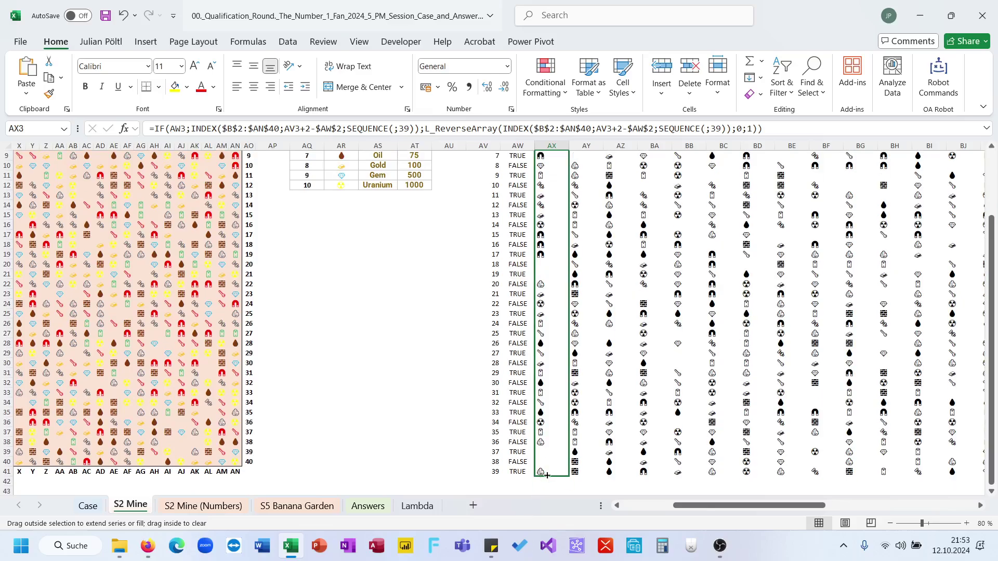
{"action": "left_click_drag", "start_coordinate": [547, 475], "coordinate": [546, 475]}
{"action": "scroll", "coordinate": [548, 333], "scroll_direction": "up", "scroll_amount": 3}
{"action": "left_click", "coordinate": [548, 186]}
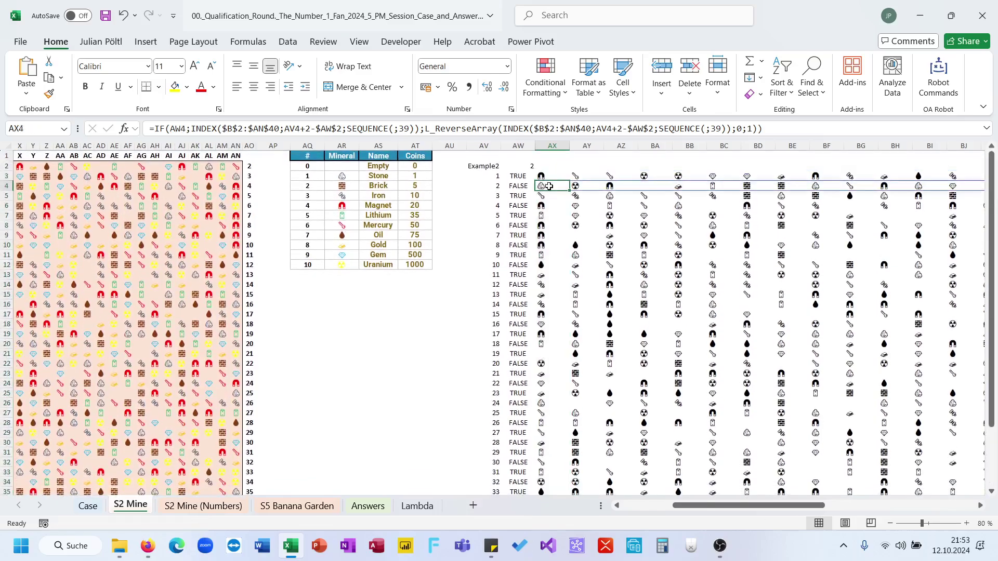
Compare the path rows with the direction of mine rows 3 to 5 and view the end of the filled range
{"action": "left_click_drag", "start_coordinate": [236, 176], "coordinate": [61, 184]}
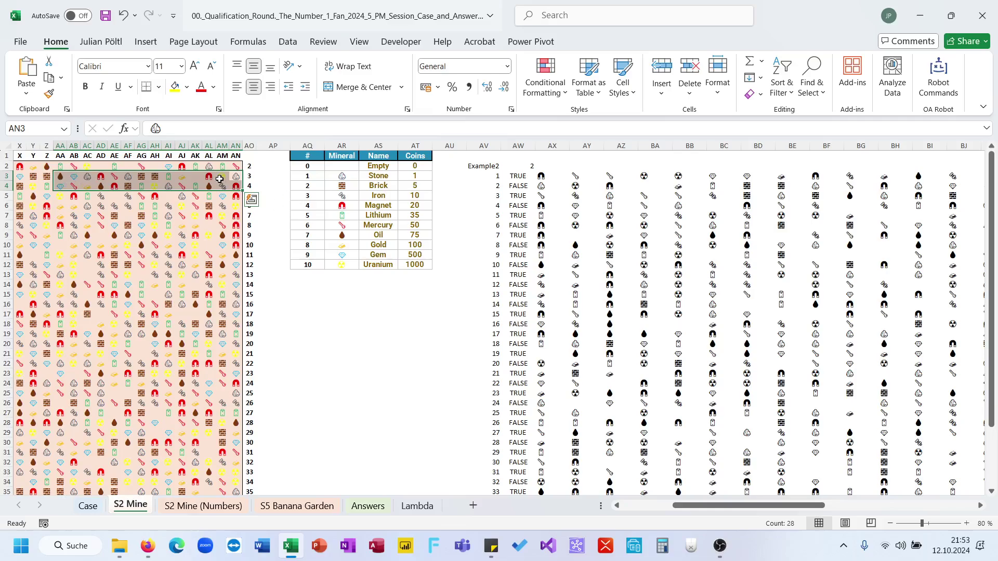
{"action": "left_click_drag", "start_coordinate": [236, 177], "coordinate": [188, 196]}
{"action": "left_click", "coordinate": [550, 199]}
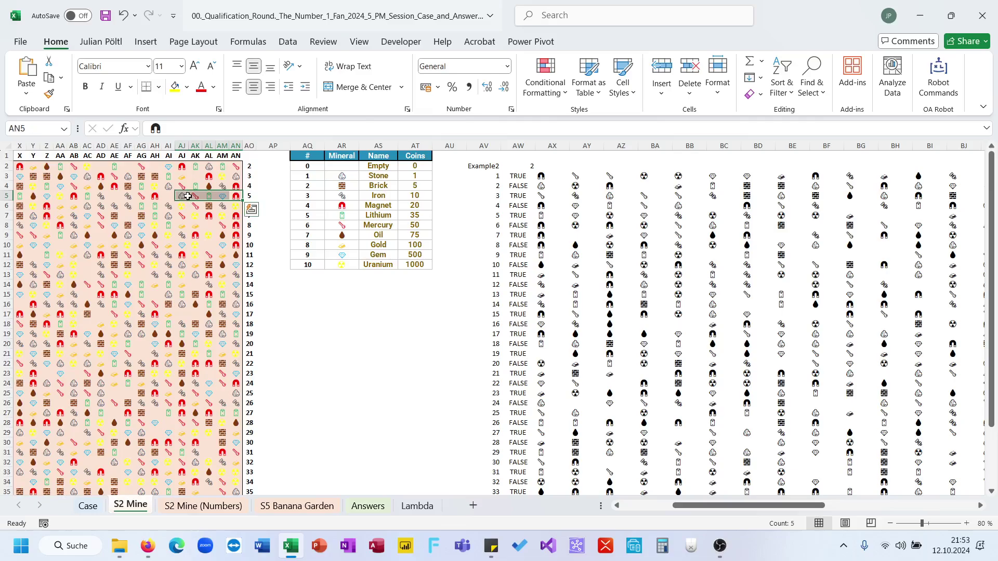
{"action": "scroll", "coordinate": [479, 234], "scroll_direction": "down", "scroll_amount": 9}
{"action": "left_click", "coordinate": [520, 333]}
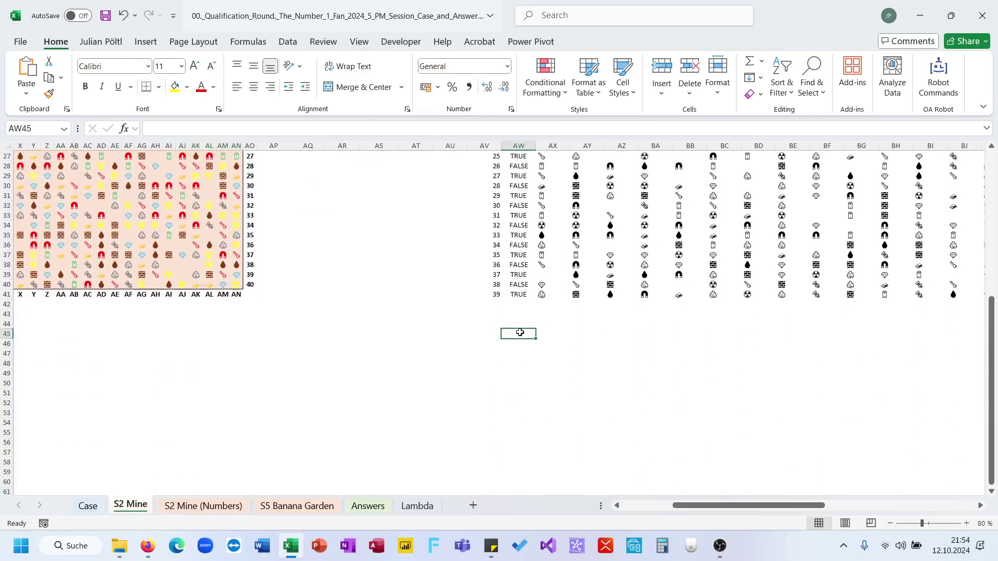
Flatten the path grid AX3:CJ41 into a single column with TOCOL in AW45
{"action": "type", "text": "=TOCOL("}
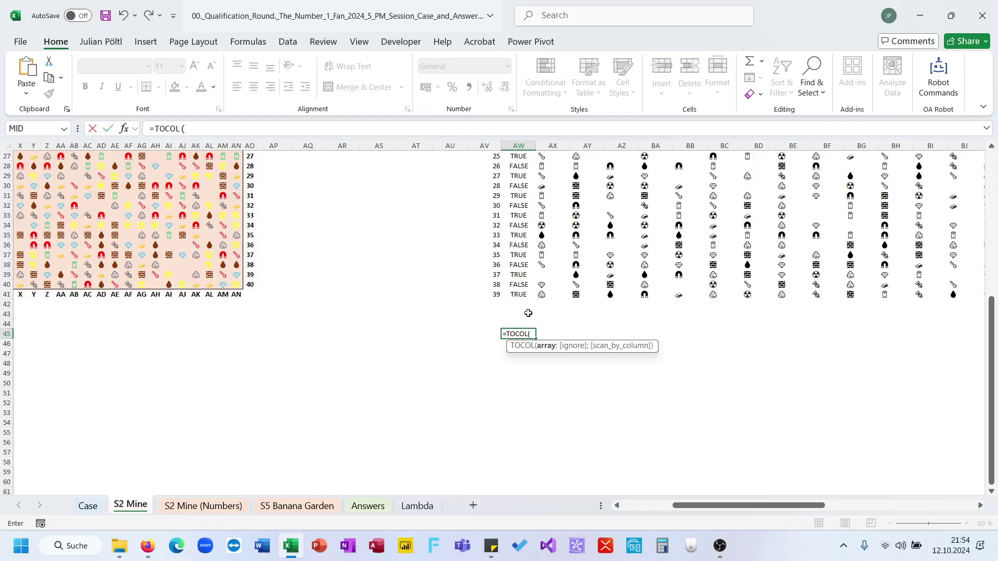
{"action": "left_click", "coordinate": [545, 296]}
{"action": "key", "text": "ctrl+shift+Up"}
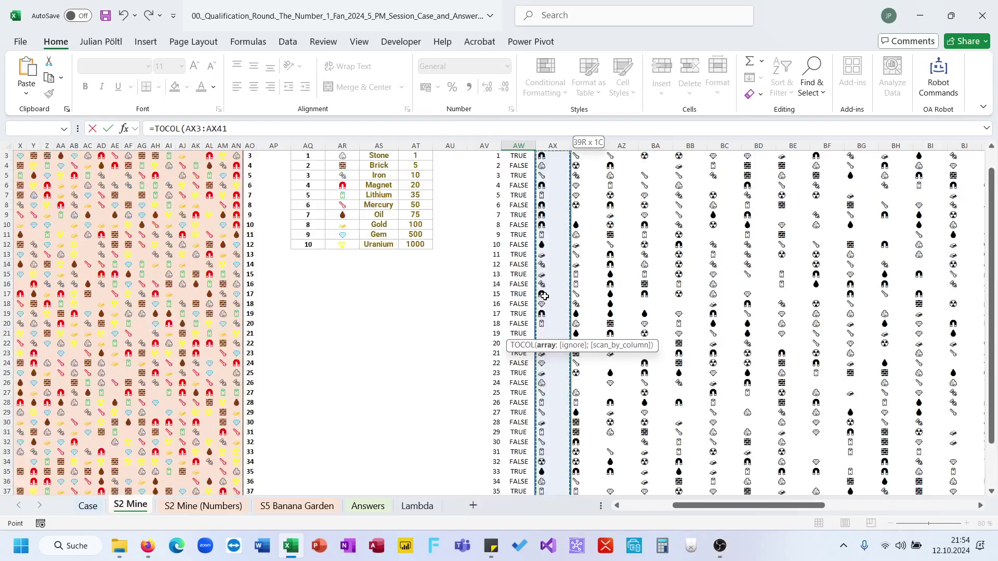
{"action": "key", "text": "ctrl+shift+Right"}
{"action": "key", "text": "Return"}
{"action": "scroll", "coordinate": [414, 320], "scroll_direction": "left", "scroll_amount": 3}
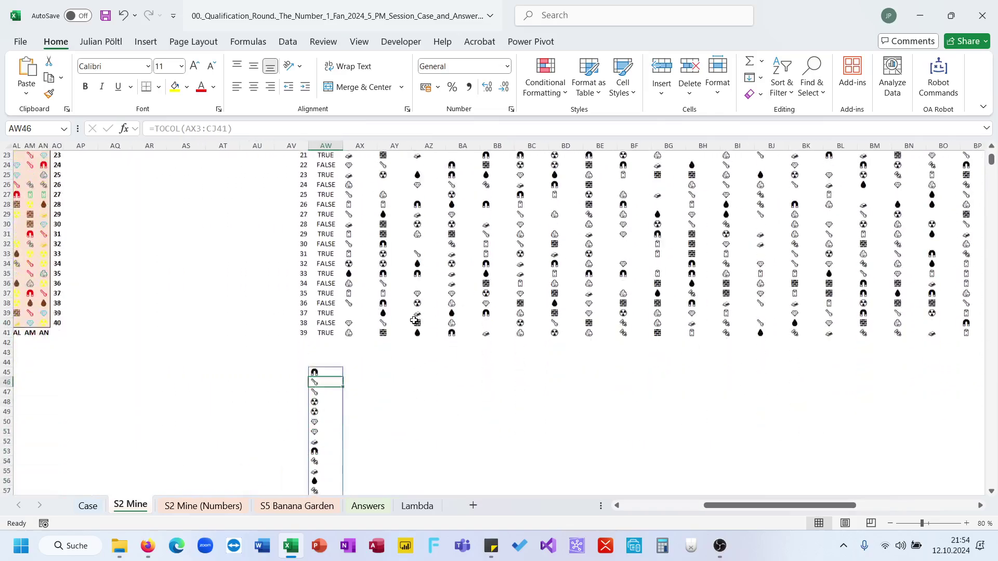
Compare the first 39 entries of the flattened column, AW45:AW83, with the start of the path grid
{"action": "scroll", "coordinate": [414, 320], "scroll_direction": "down", "scroll_amount": 5}
{"action": "left_click_drag", "start_coordinate": [328, 215], "coordinate": [329, 458]}
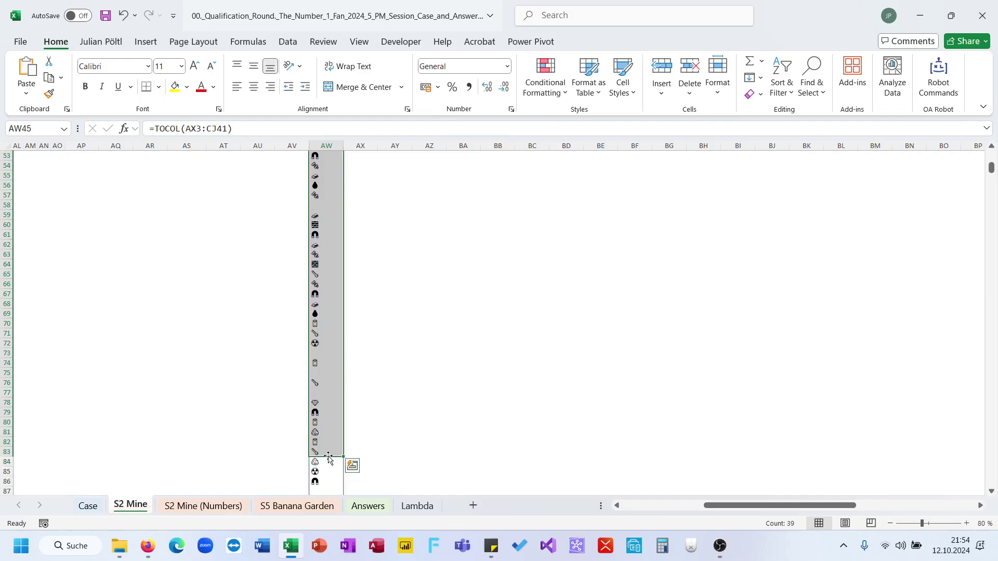
{"action": "scroll", "coordinate": [319, 462], "scroll_direction": "up", "scroll_amount": 17}
{"action": "left_click", "coordinate": [352, 188]}
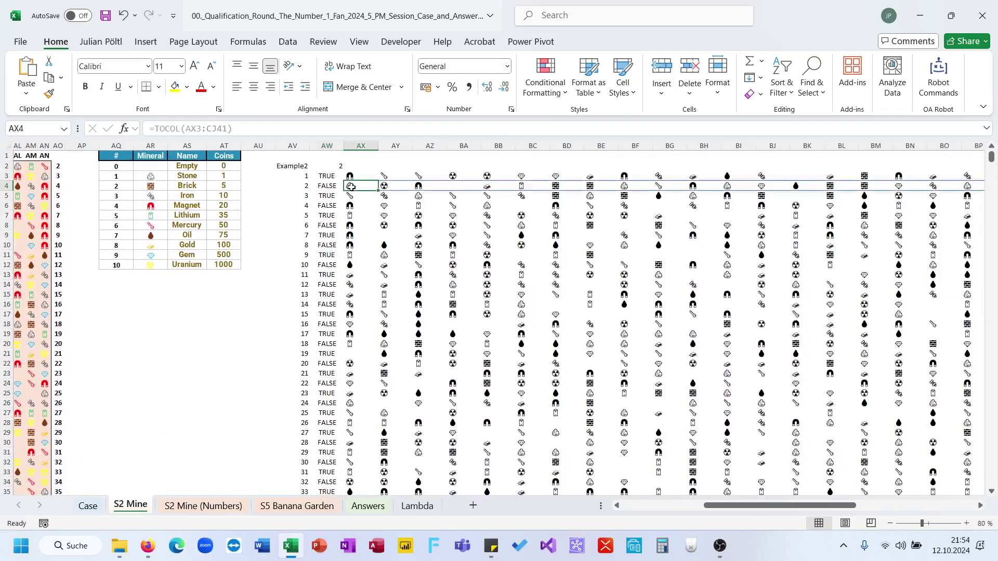
Label the flattened column SEQ in AW44 and the column beside it P in AX44
{"action": "scroll", "coordinate": [351, 188], "scroll_direction": "down", "scroll_amount": 10}
{"action": "scroll", "coordinate": [352, 188], "scroll_direction": "down", "scroll_amount": 2}
{"action": "left_click", "coordinate": [333, 211]}
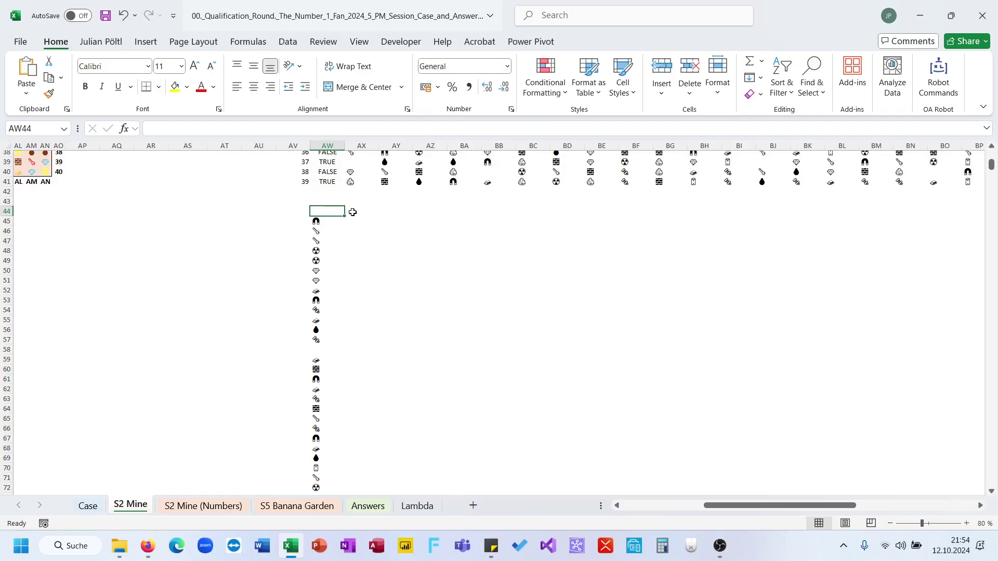
{"action": "left_click", "coordinate": [352, 212]}
{"action": "key", "text": "Left"}
{"action": "type", "text": "SEQ"}
{"action": "key", "text": "Return"}
{"action": "key", "text": "Right"}
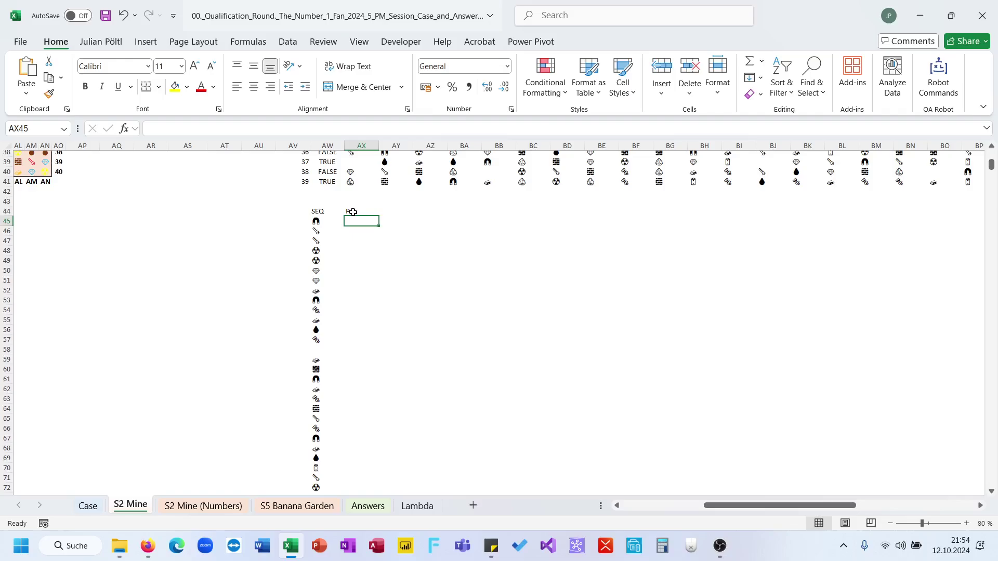
Check the Mercury and Uranium symbols in the mineral table against the SEQ column
{"action": "type", "text": "="}
{"action": "key", "text": "Escape"}
{"action": "scroll", "coordinate": [352, 212], "scroll_direction": "up", "scroll_amount": 12}
{"action": "scroll", "coordinate": [353, 212], "scroll_direction": "left", "scroll_amount": 10}
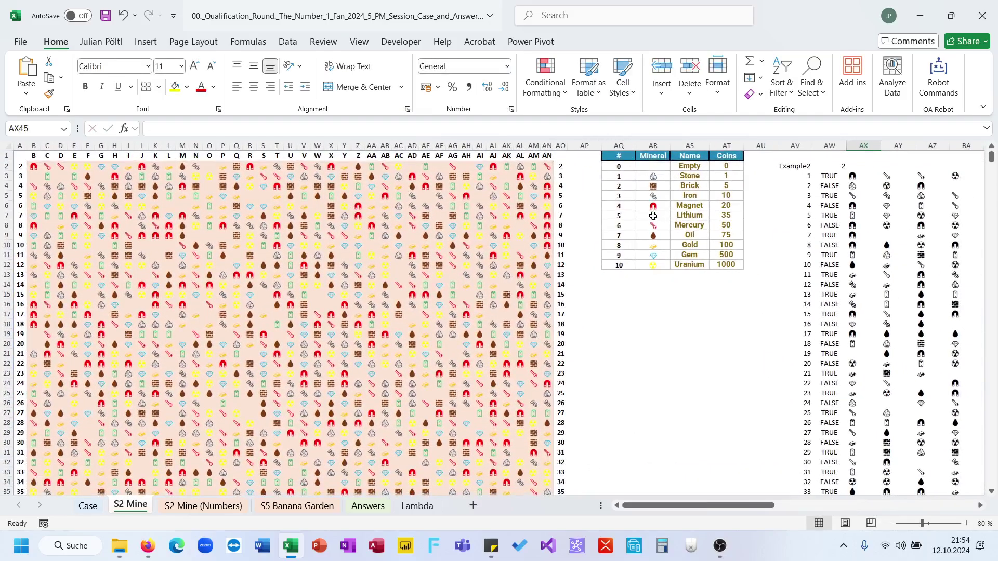
{"action": "left_click", "coordinate": [665, 226]}
{"action": "scroll", "coordinate": [598, 291], "scroll_direction": "right", "scroll_amount": 10}
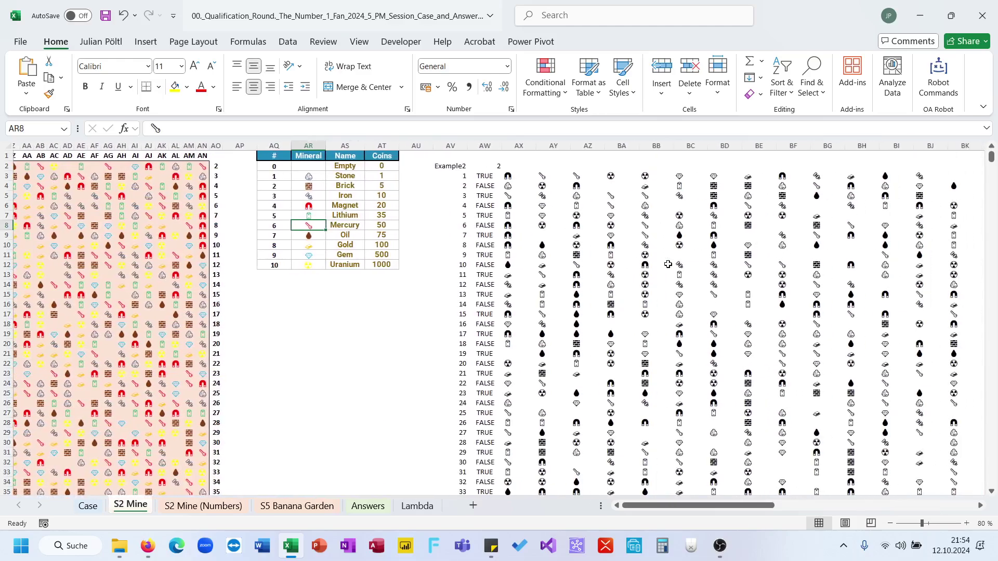
{"action": "scroll", "coordinate": [539, 358], "scroll_direction": "down", "scroll_amount": 1}
{"action": "scroll", "coordinate": [539, 359], "scroll_direction": "down", "scroll_amount": 11}
{"action": "left_click", "coordinate": [501, 235]}
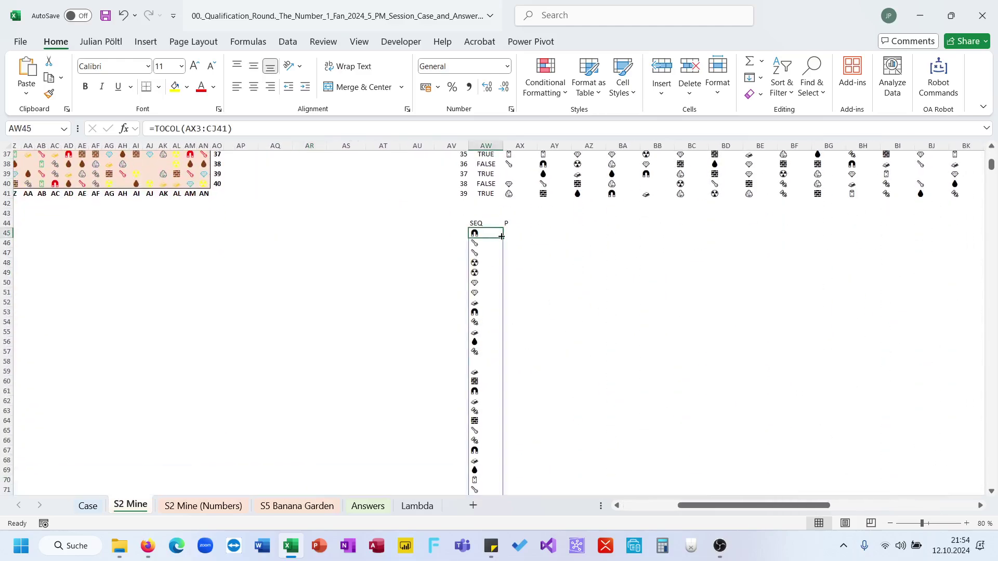
Start the AX45 formula with a bracketed test comparing the spill range AW45# with the Mercury symbol in AR8
{"action": "left_click", "coordinate": [513, 236]}
{"action": "type", "text": "=("}
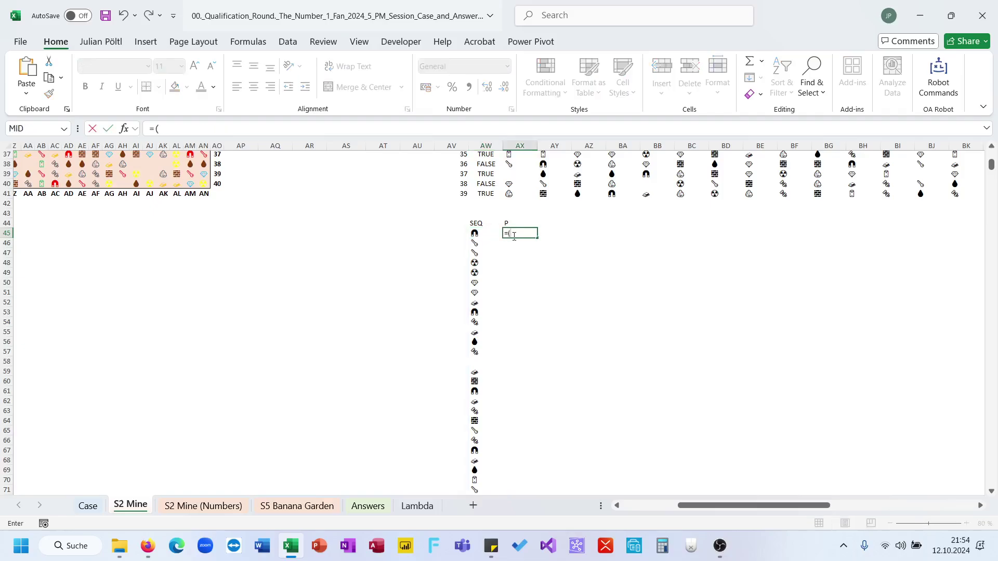
{"action": "left_click", "coordinate": [481, 235]}
{"action": "type", "text": "#="}
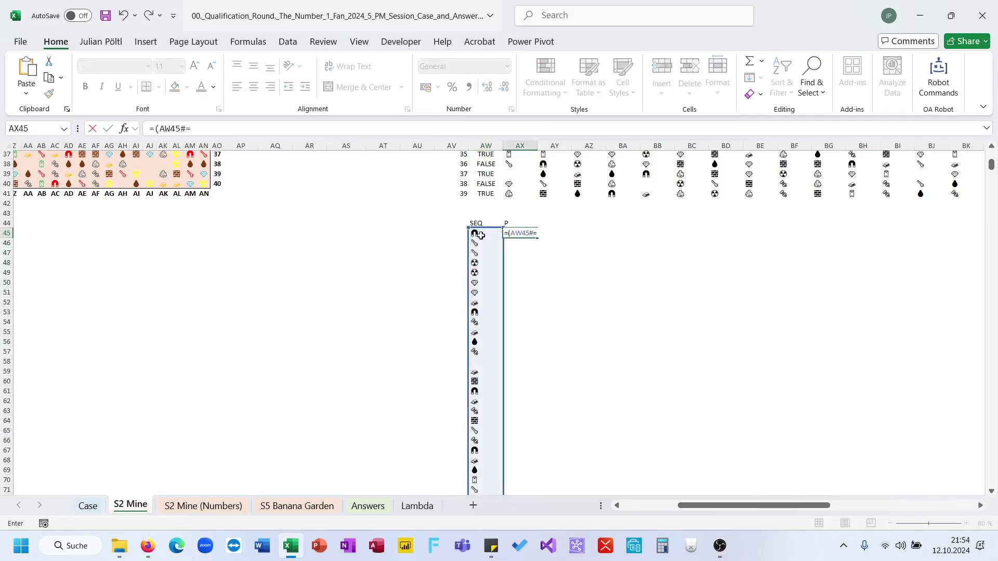
{"action": "scroll", "coordinate": [480, 235], "scroll_direction": "up", "scroll_amount": 12}
{"action": "type", "text": "="}
{"action": "scroll", "coordinate": [481, 235], "scroll_direction": "down", "scroll_amount": 1}
{"action": "left_click", "coordinate": [311, 225]}
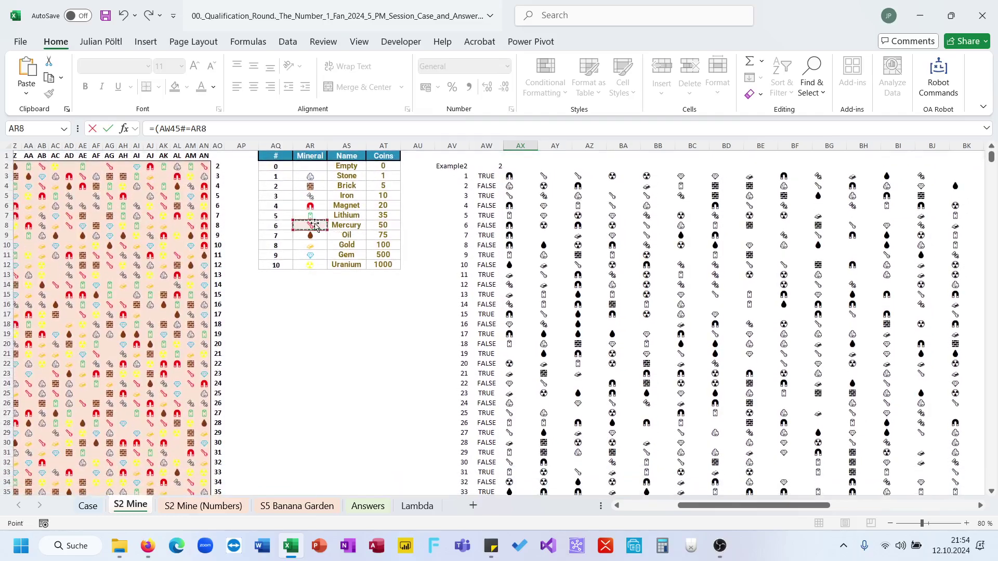
Complete the AX45 formula by adding the test AW45#=AR12 for Uranium to the Mercury test
{"action": "type", "text": ")="}
{"action": "scroll", "coordinate": [340, 226], "scroll_direction": "down", "scroll_amount": 7}
{"action": "type", "text": "AW45#"}
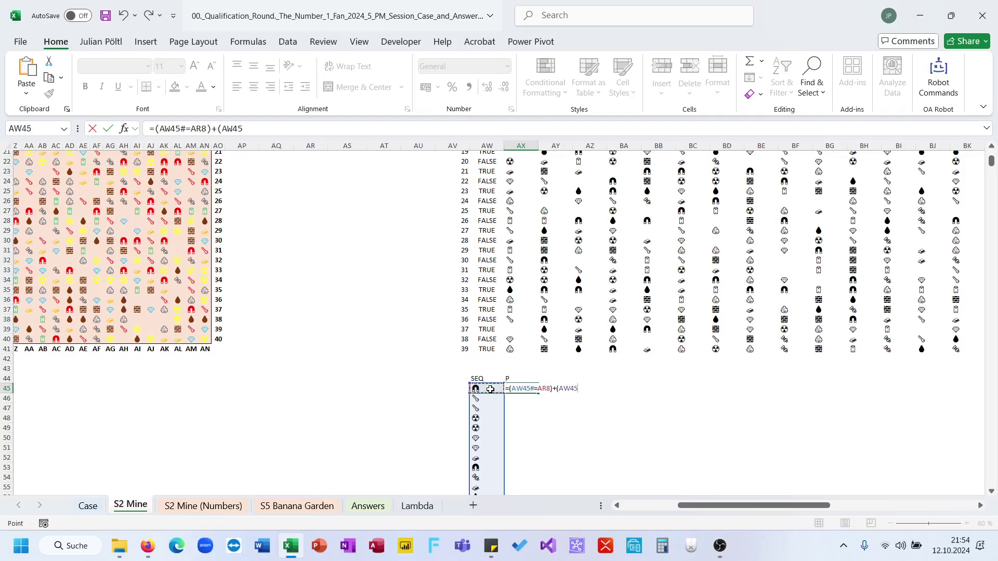
{"action": "type", "text": "="}
{"action": "scroll", "coordinate": [490, 389], "scroll_direction": "up", "scroll_amount": 7}
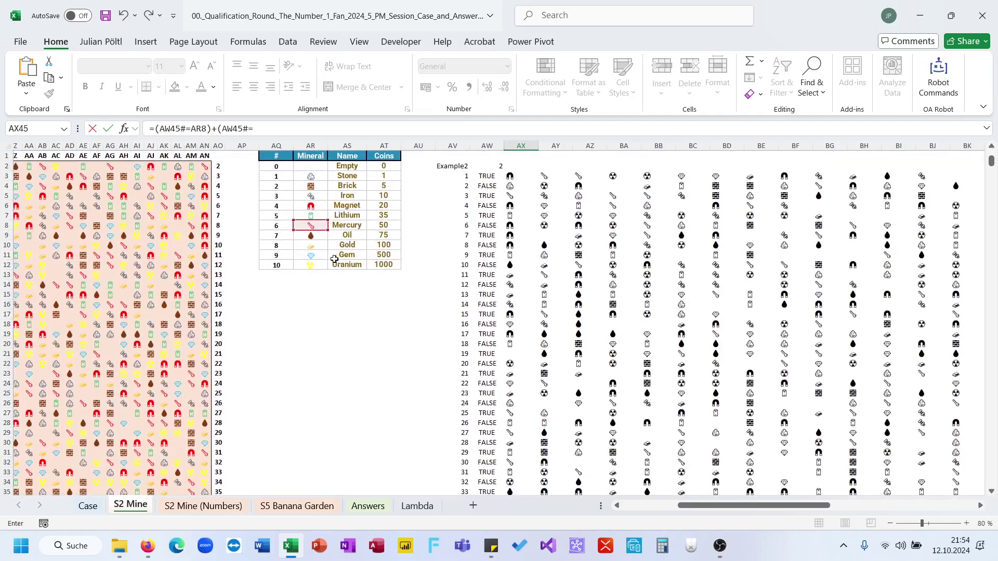
{"action": "left_click", "coordinate": [319, 265]}
{"action": "key", "text": "Return"}
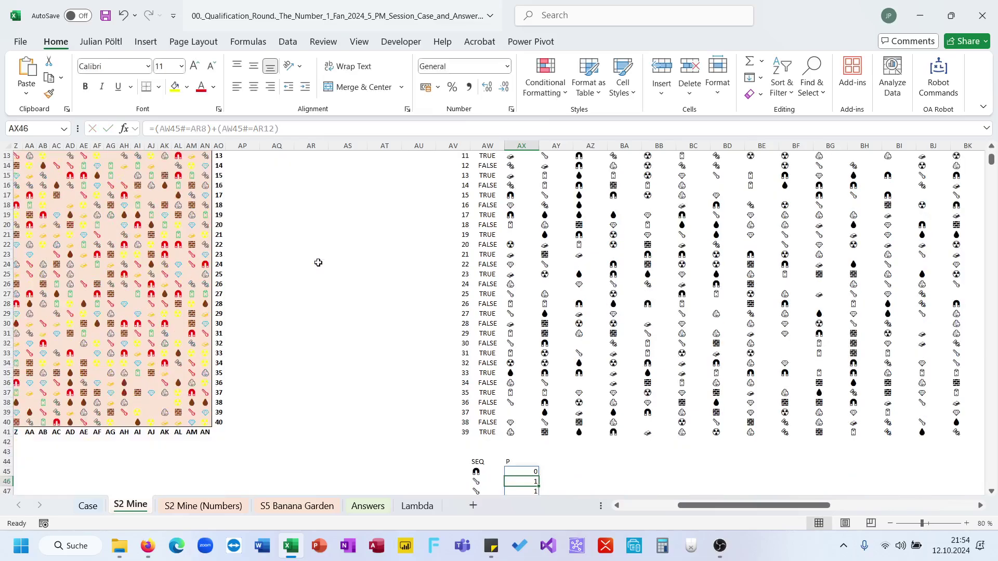
Compare the P flags with the neighbouring SEQ symbols in rows 45 to 51
{"action": "scroll", "coordinate": [583, 389], "scroll_direction": "down", "scroll_amount": 7}
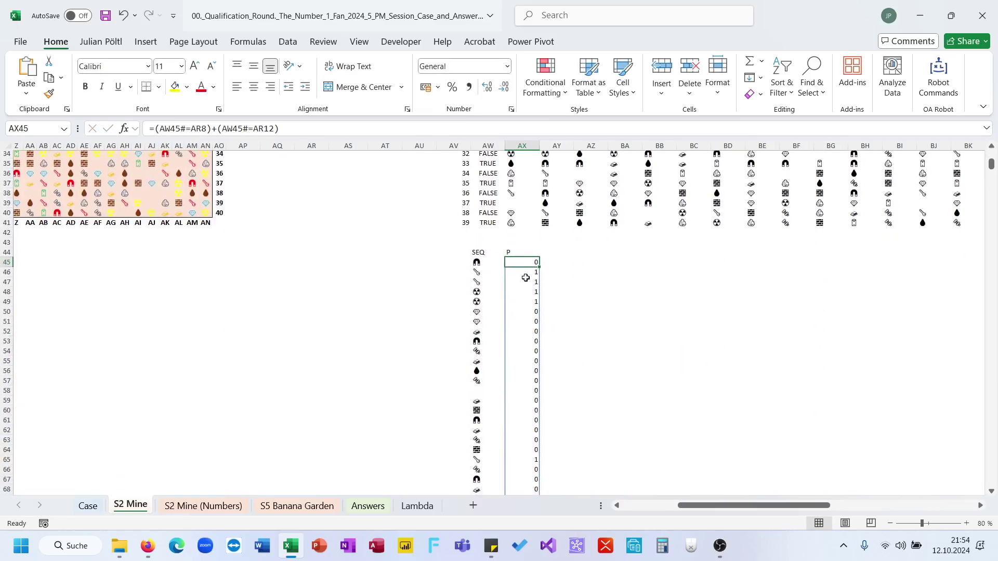
{"action": "left_click_drag", "start_coordinate": [481, 273], "coordinate": [480, 284]}
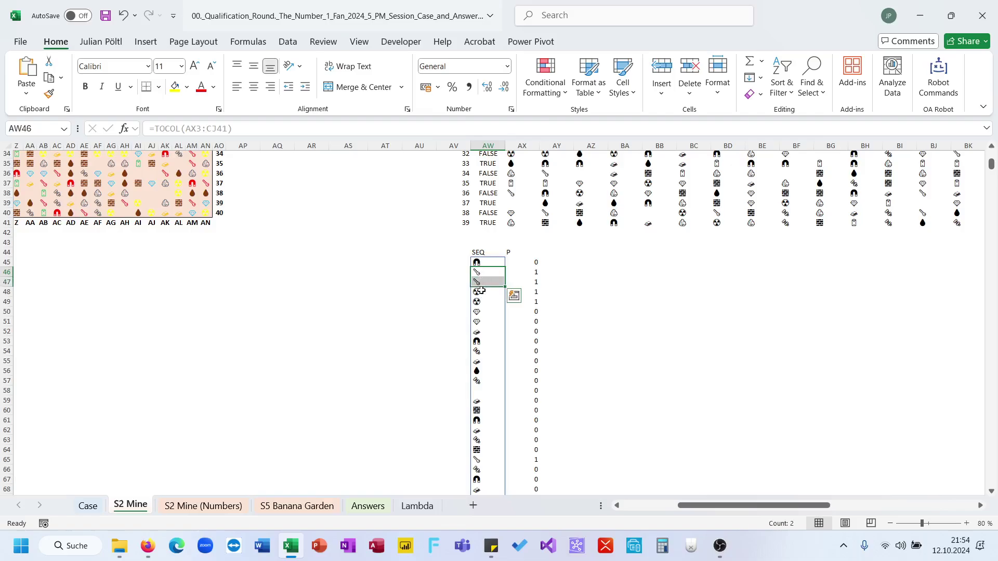
{"action": "left_click", "coordinate": [481, 291]}
{"action": "left_click", "coordinate": [525, 321]}
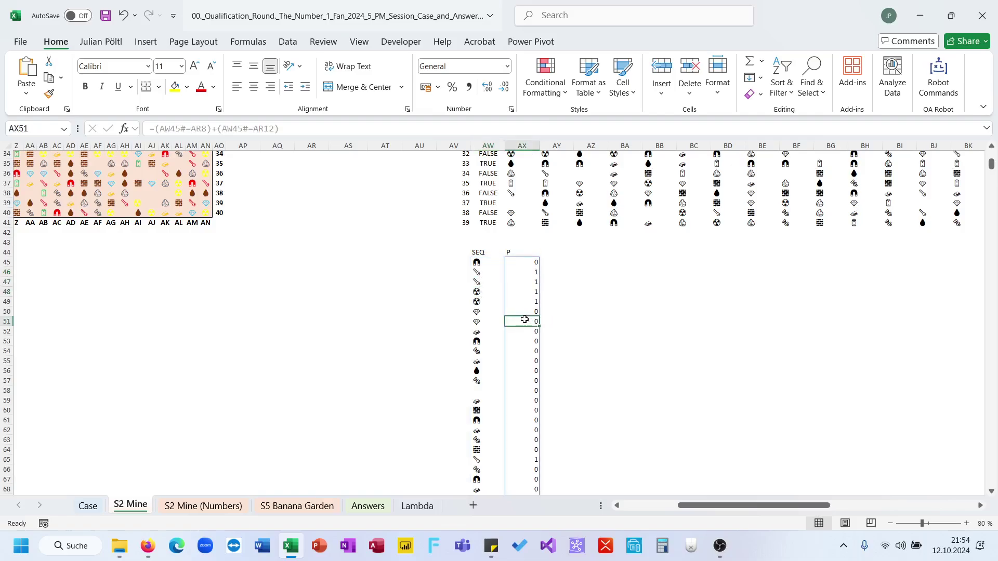
{"action": "left_click", "coordinate": [484, 321]}
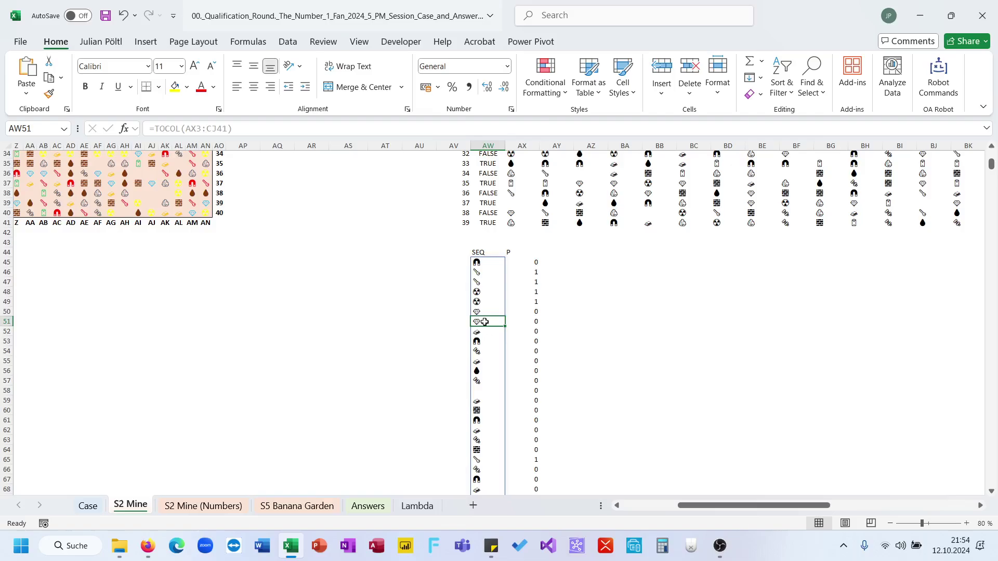
Label column AY as RP in AY44
{"action": "left_click", "coordinate": [548, 254]}
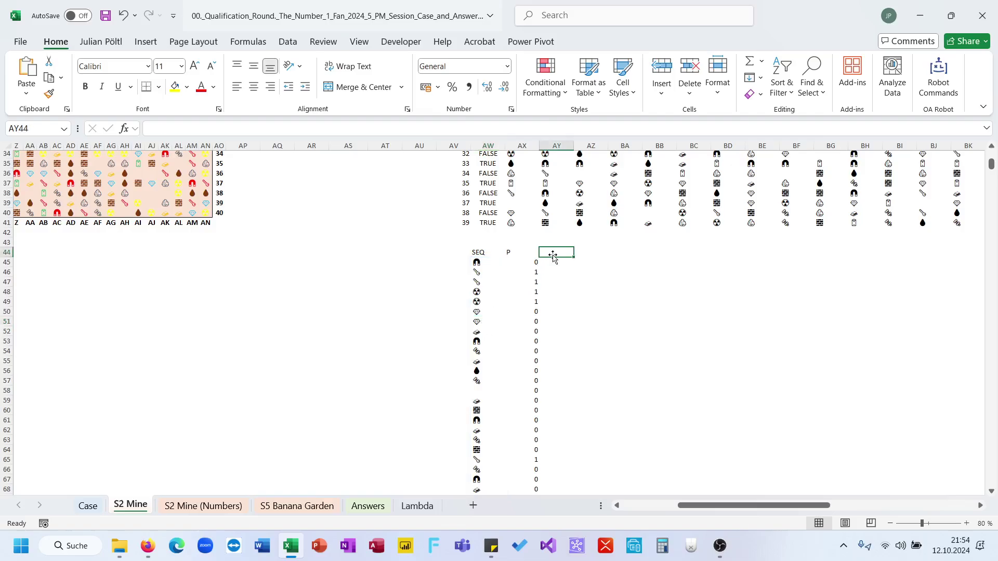
{"action": "type", "text": "RP"}
{"action": "key", "text": "Return"}
Build a running total of the P flags in AY45 with =SCAN(0;AX45#;SUM)
{"action": "type", "text": "=sc"}
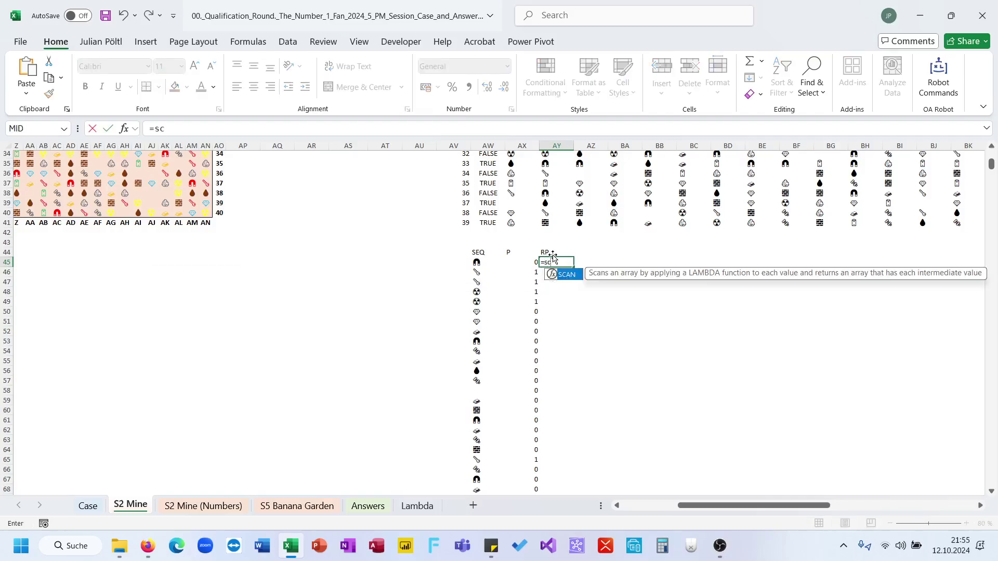
{"action": "key", "text": "Tab"}
{"action": "type", "text": "0;"}
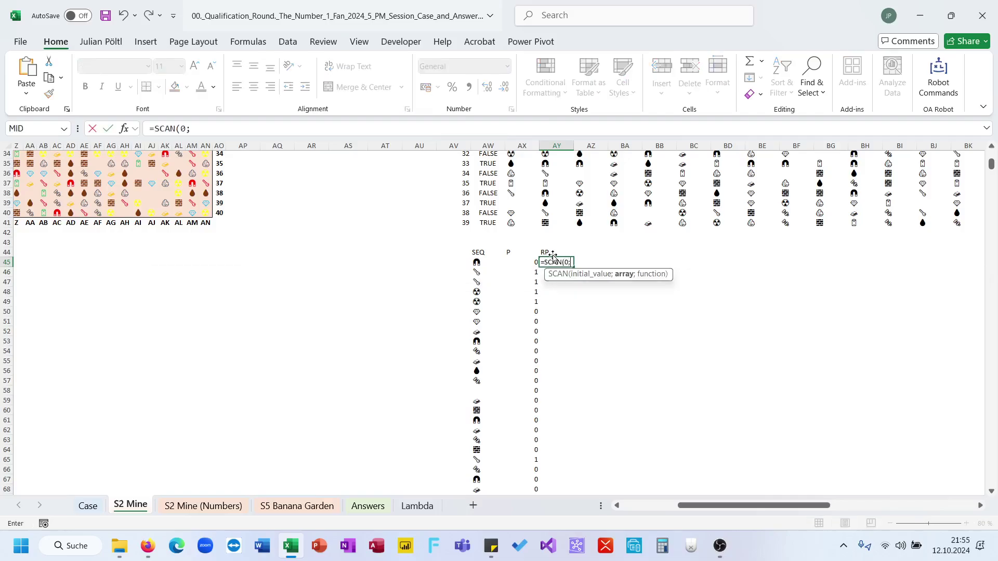
{"action": "key", "text": "Left"}
{"action": "key", "text": "ctrl+shift+Down"}
{"action": "type", "text": ";lam"}
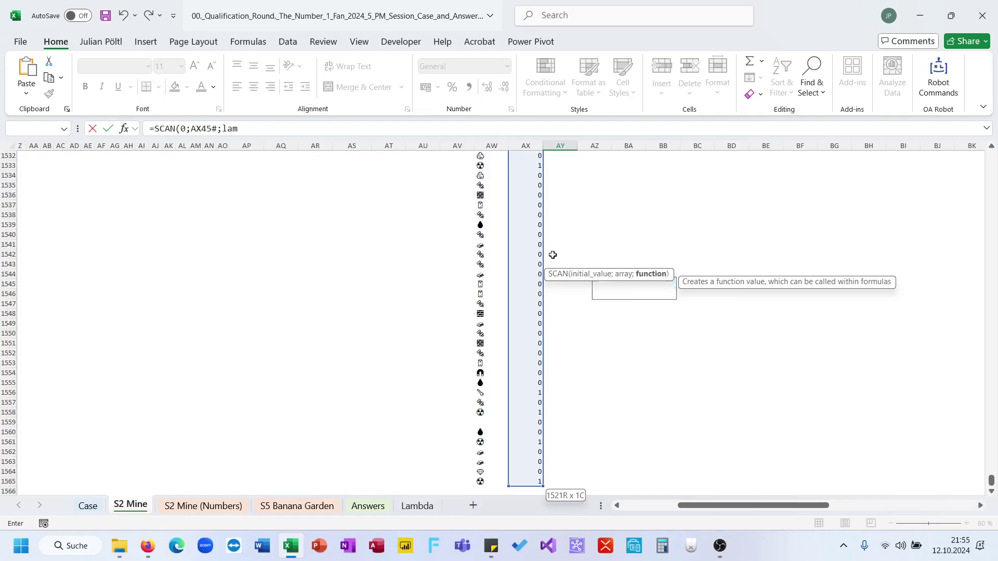
{"action": "key", "text": "BackSpace"}
{"action": "key", "text": "BackSpace"}
{"action": "key", "text": "BackSpace"}
{"action": "type", "text": "SUM)"}
{"action": "key", "text": "ctrl+Return"}
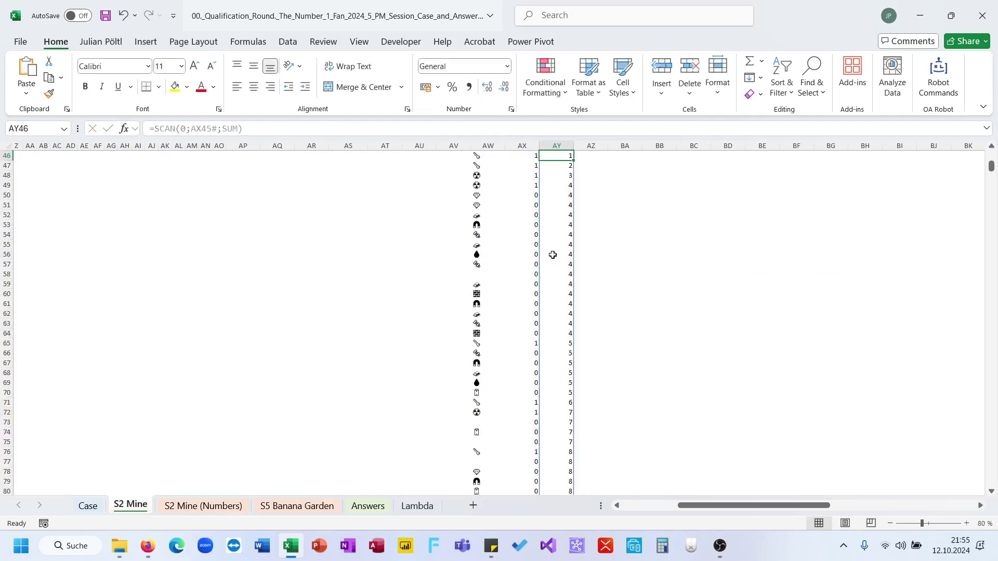
{"action": "key", "text": "ctrl+BackSpace"}
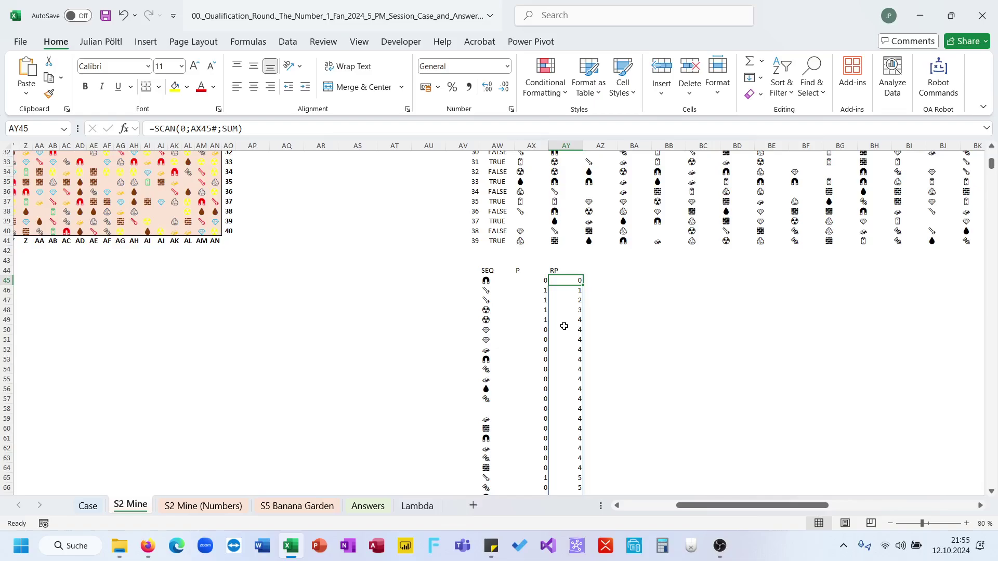
Read the movement, empty-cell and resource rules on the Case sheet, and return to S2 Mine
{"action": "left_click", "coordinate": [594, 270]}
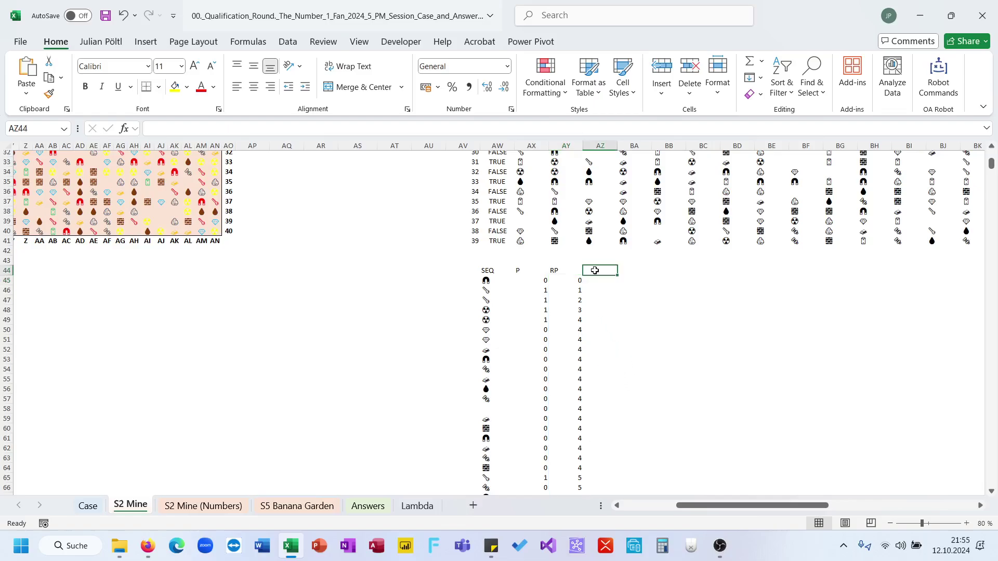
{"action": "left_click", "coordinate": [486, 409]}
{"action": "left_click", "coordinate": [104, 509]}
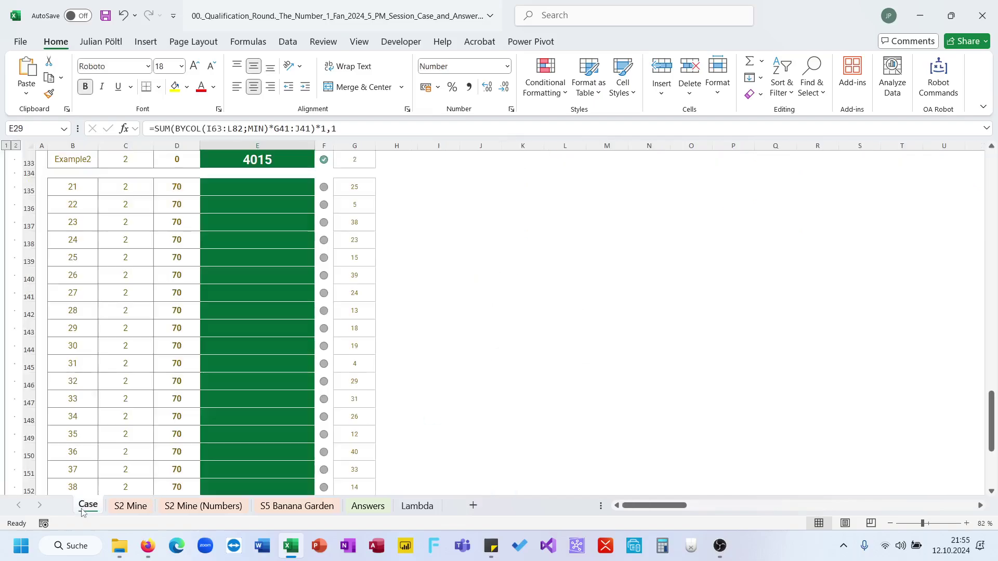
{"action": "scroll", "coordinate": [211, 266], "scroll_direction": "up", "scroll_amount": 10}
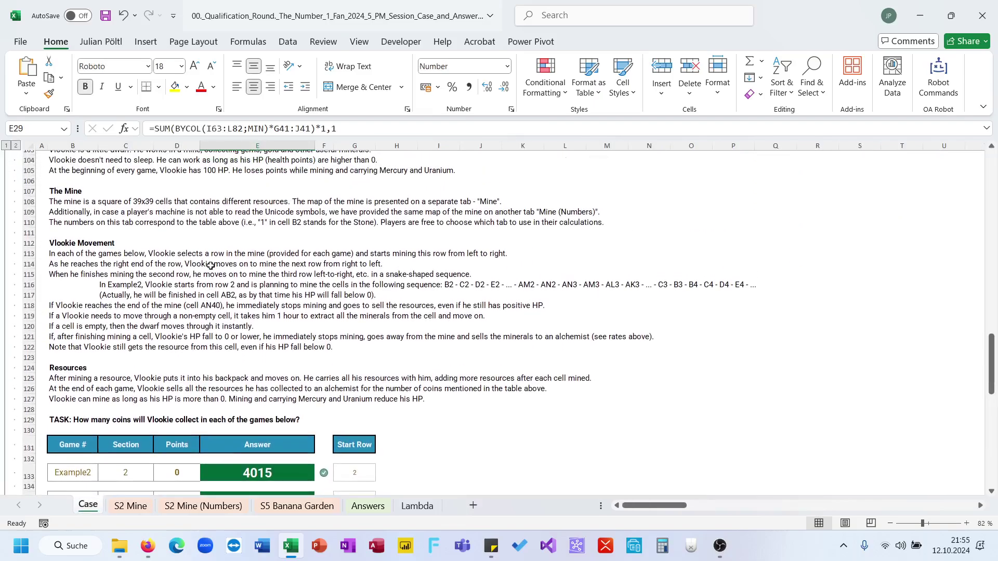
{"action": "left_click", "coordinate": [106, 400]}
{"action": "left_click", "coordinate": [123, 511]}
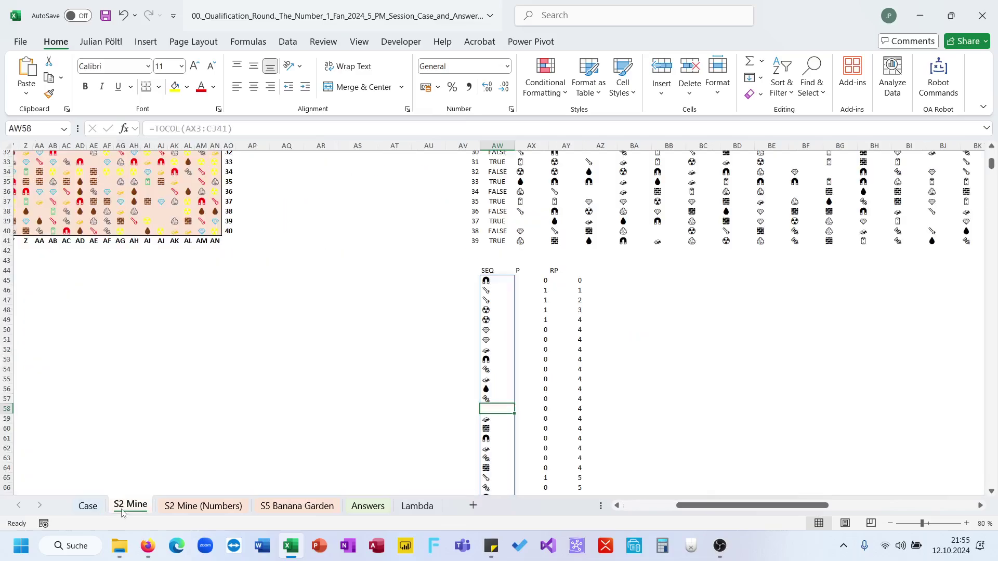
Test the empty-looking SEQ cell AW58 with ISBLANK in AV58, and delete the test formula
{"action": "left_click_drag", "start_coordinate": [491, 397], "coordinate": [494, 409]}
{"action": "left_click", "coordinate": [494, 409]}
{"action": "left_click", "coordinate": [466, 411]}
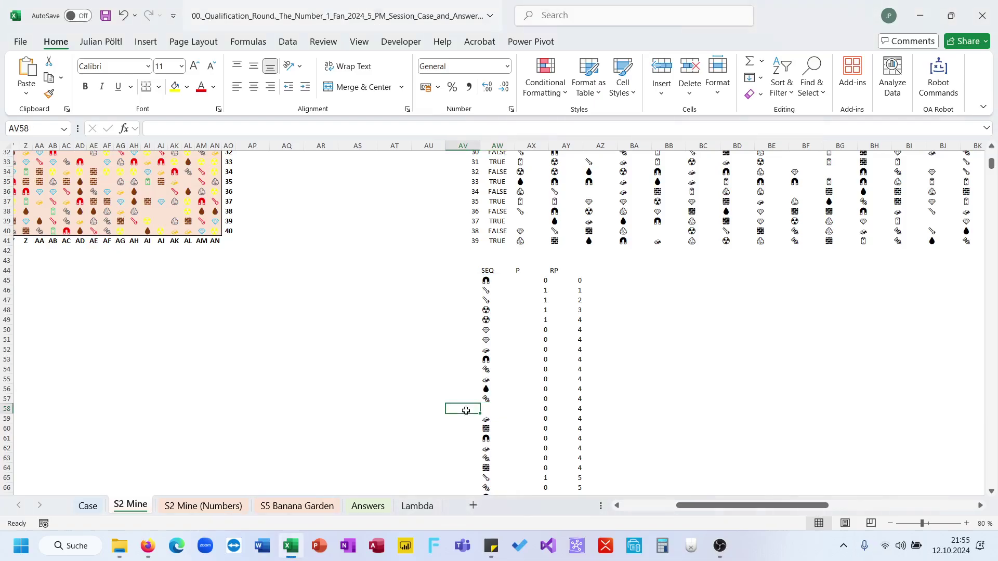
{"action": "type", "text": "=is"}
{"action": "key", "text": "Tab"}
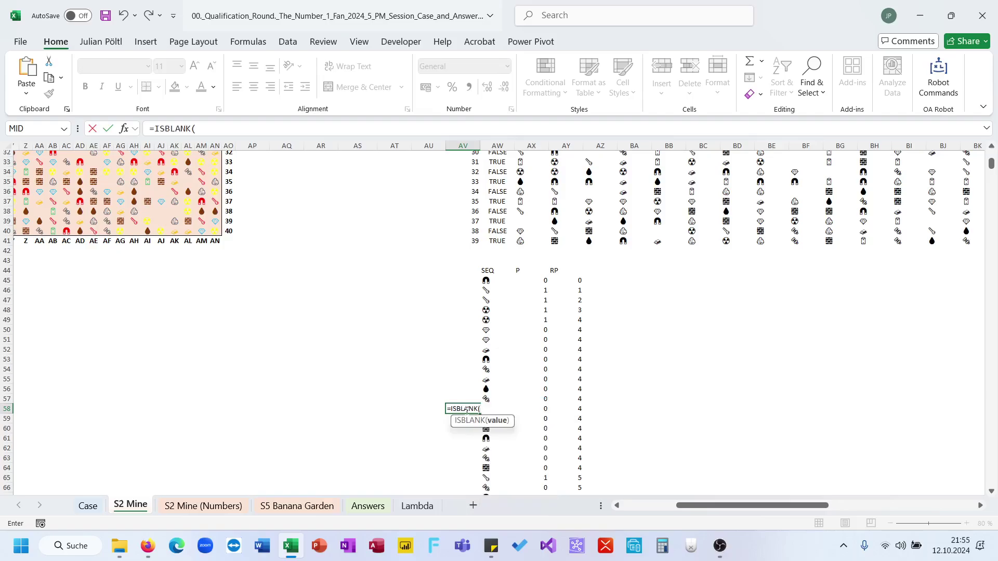
{"action": "key", "text": "Down"}
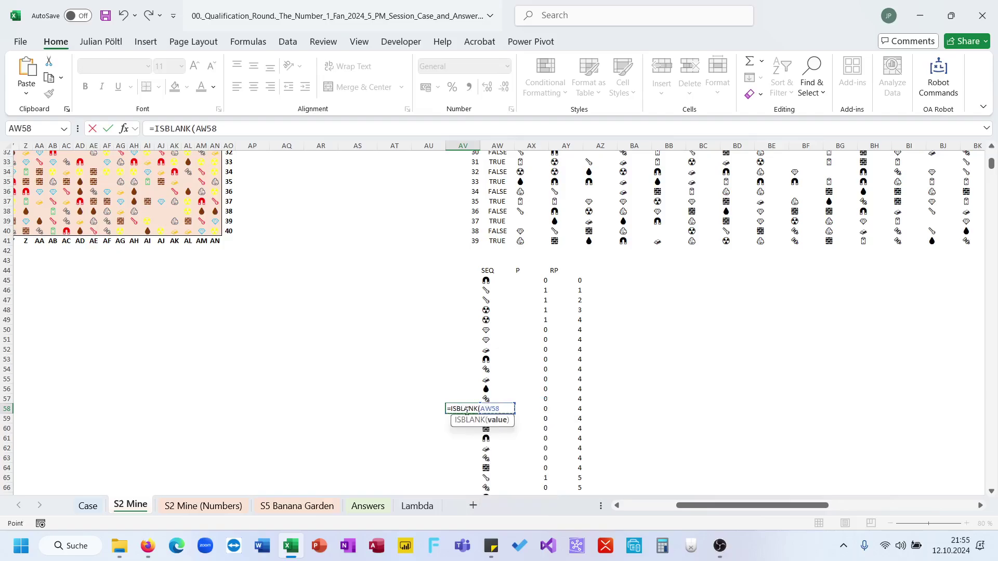
{"action": "type", "text": ")"}
{"action": "key", "text": "Return"}
{"action": "left_click", "coordinate": [466, 410]}
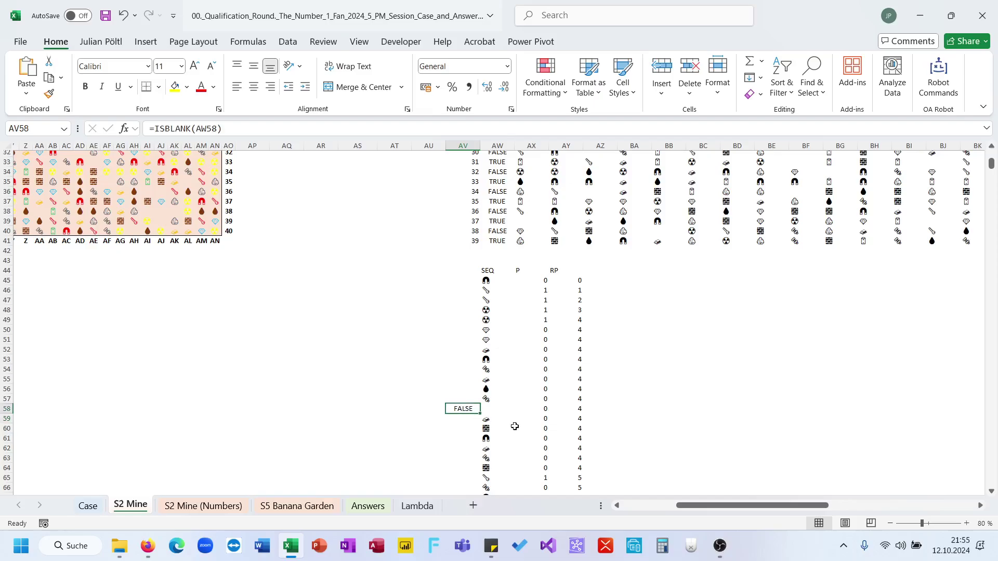
{"action": "key", "text": "Delete"}
{"action": "left_click", "coordinate": [602, 284]}
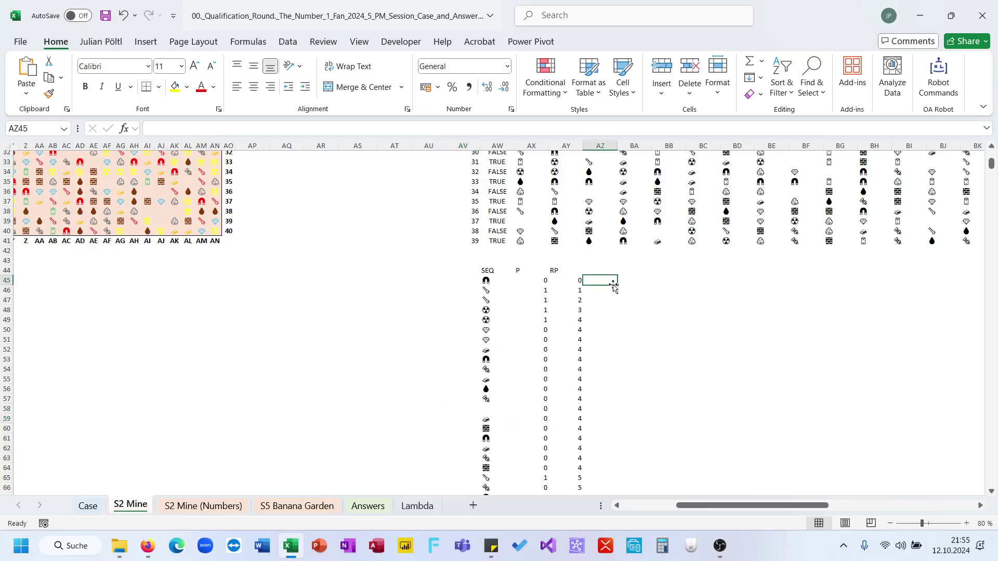
Enter =L_ISEmpty(AW45#) in AZ45 to flag the empty entries of the SEQ column
{"action": "type", "text": "=si"}
{"action": "key", "text": "BackSpace"}
{"action": "key", "text": "BackSpace"}
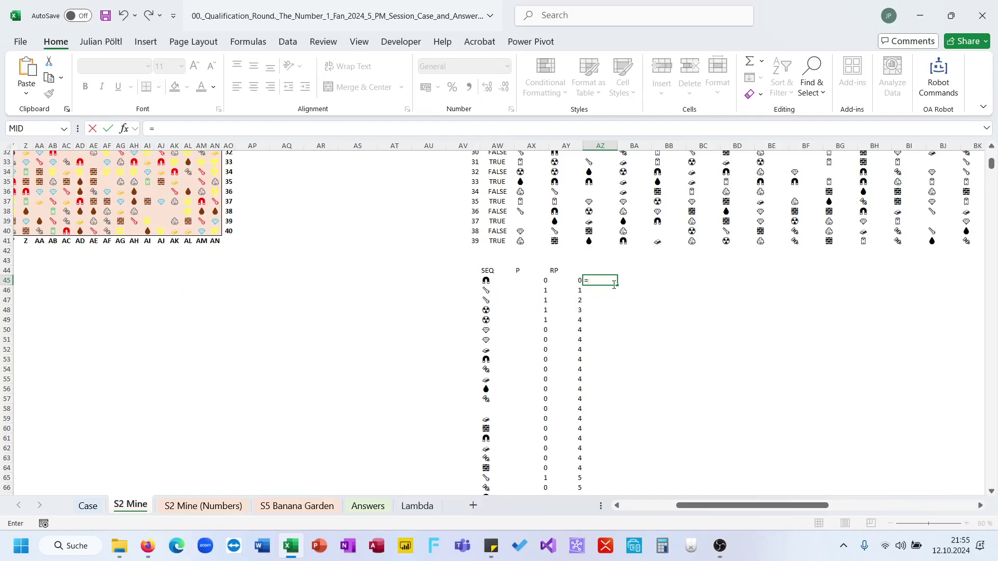
{"action": "type", "text": "isem"}
{"action": "key", "text": "Tab"}
{"action": "key", "text": "Left"}
{"action": "key", "text": "Left"}
{"action": "key", "text": "Left"}
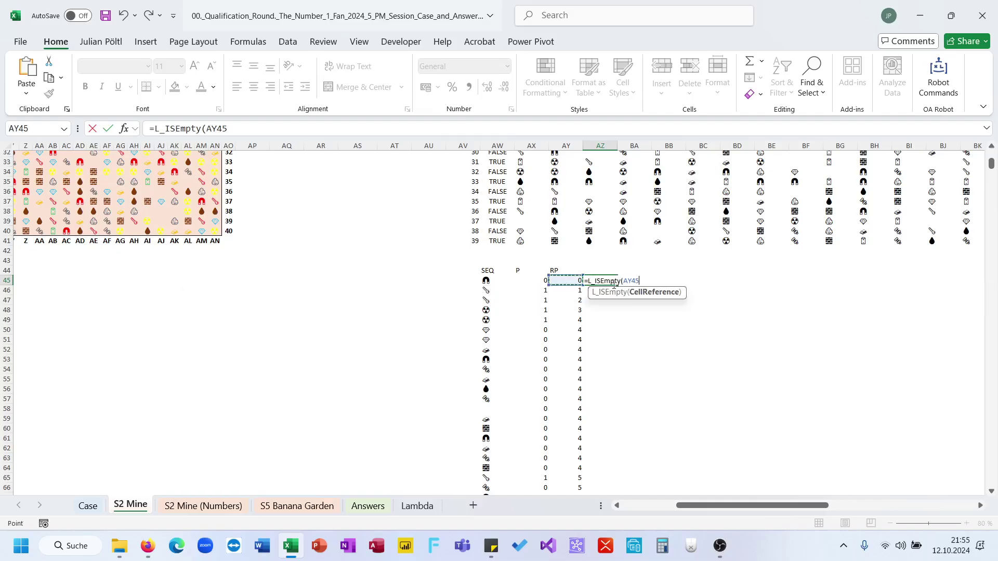
{"action": "key", "text": "ctrl+shift+Down"}
{"action": "key", "text": "Return"}
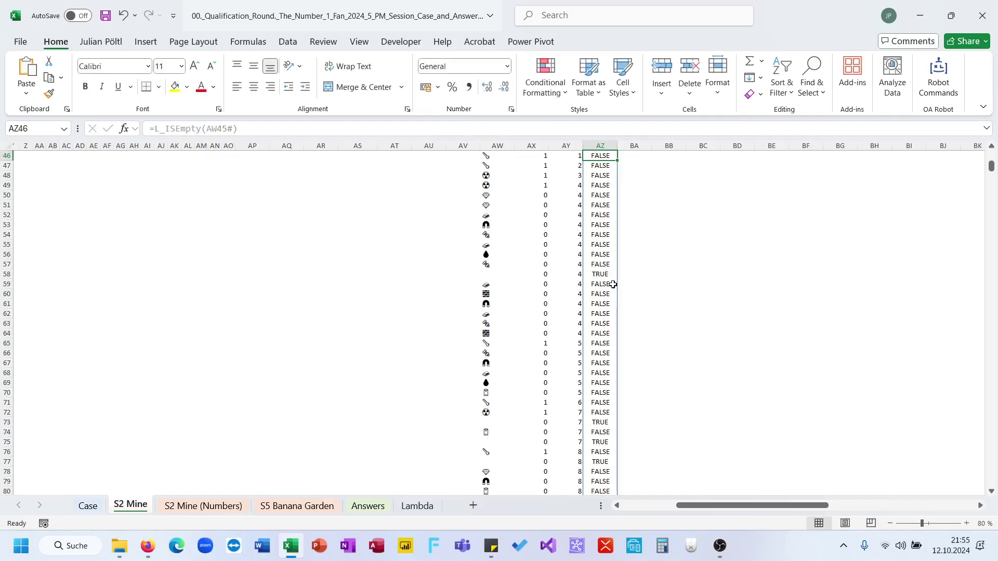
Examine the blank SEQ entry in AW58 and the definition of the L_ISEmpty lambda in the Name Manager
{"action": "scroll", "coordinate": [613, 284], "scroll_direction": "up", "scroll_amount": 1}
{"action": "left_click", "coordinate": [613, 284]}
{"action": "left_click", "coordinate": [493, 281]}
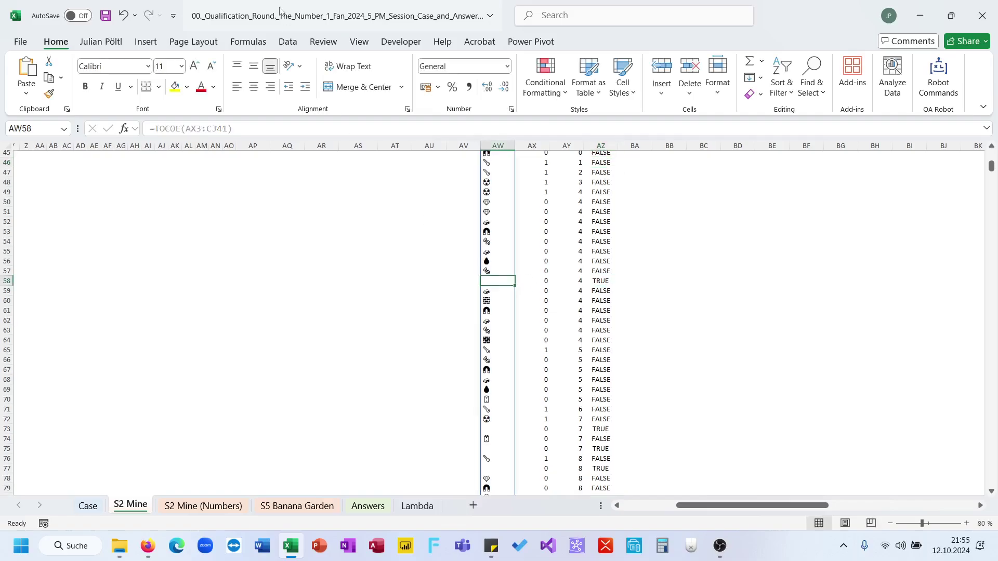
{"action": "left_click", "coordinate": [248, 42]}
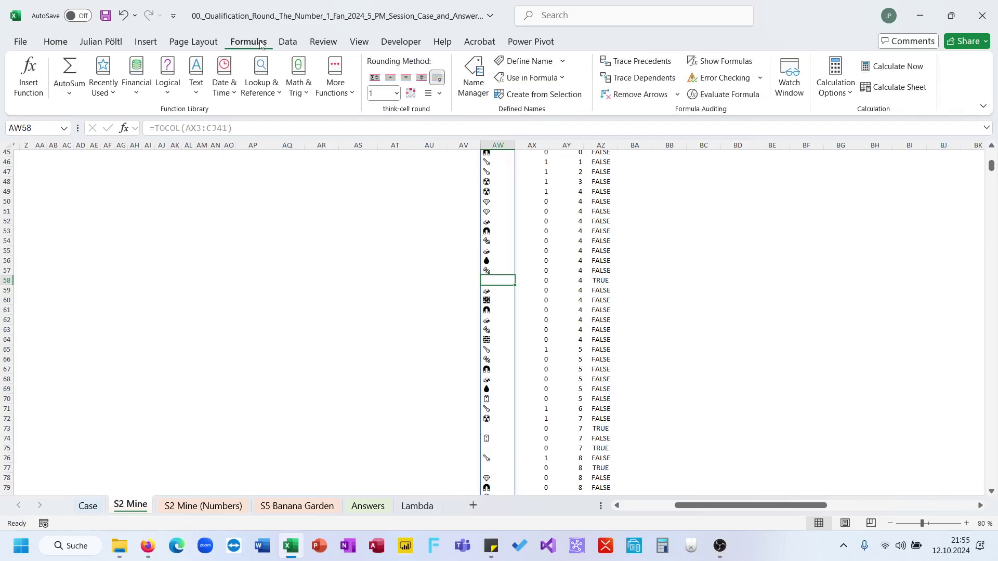
{"action": "left_click", "coordinate": [473, 77]}
{"action": "scroll", "coordinate": [473, 283], "scroll_direction": "down", "scroll_amount": 10}
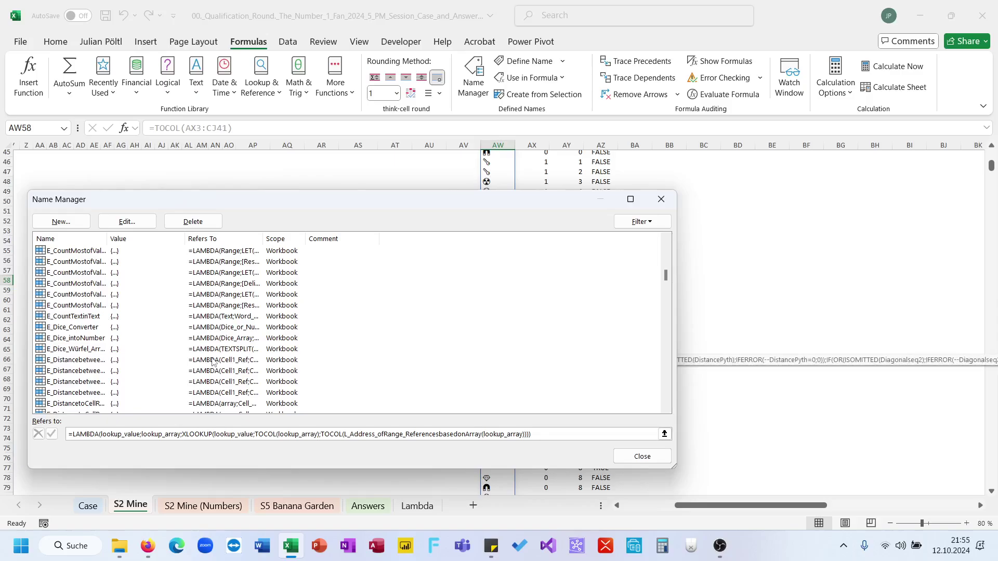
{"action": "scroll", "coordinate": [212, 363], "scroll_direction": "down", "scroll_amount": 10}
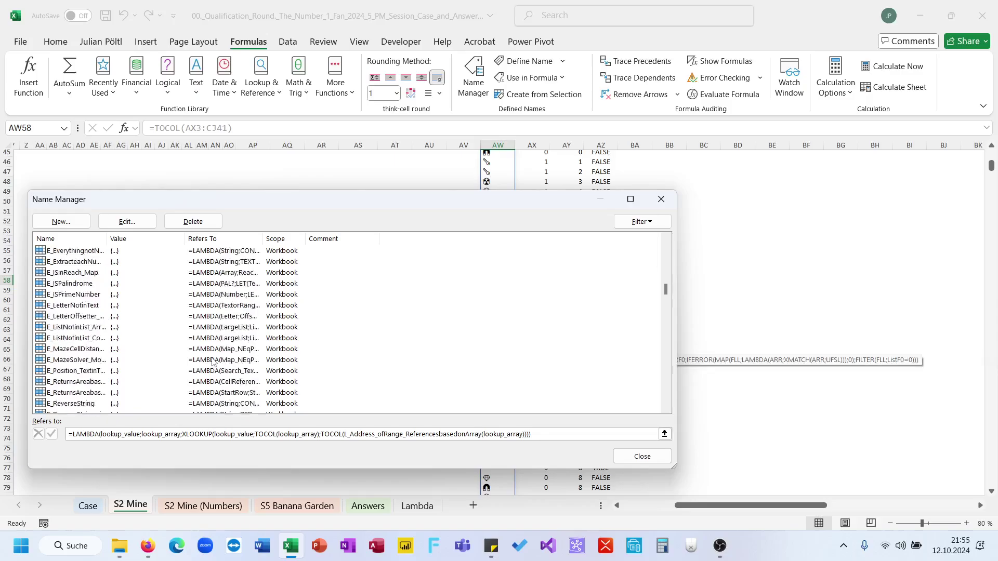
{"action": "scroll", "coordinate": [212, 362], "scroll_direction": "down", "scroll_amount": 15}
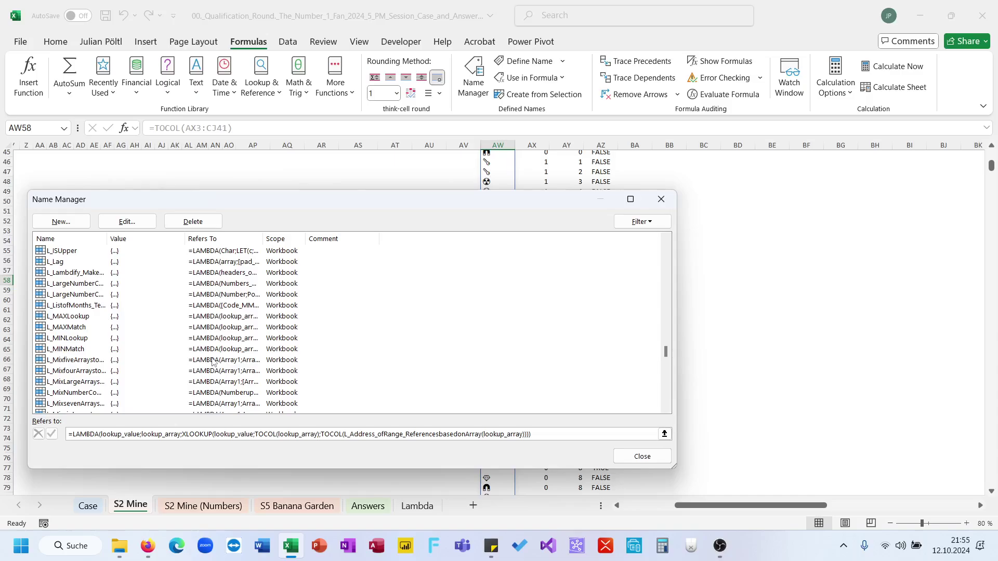
{"action": "left_click", "coordinate": [79, 285]}
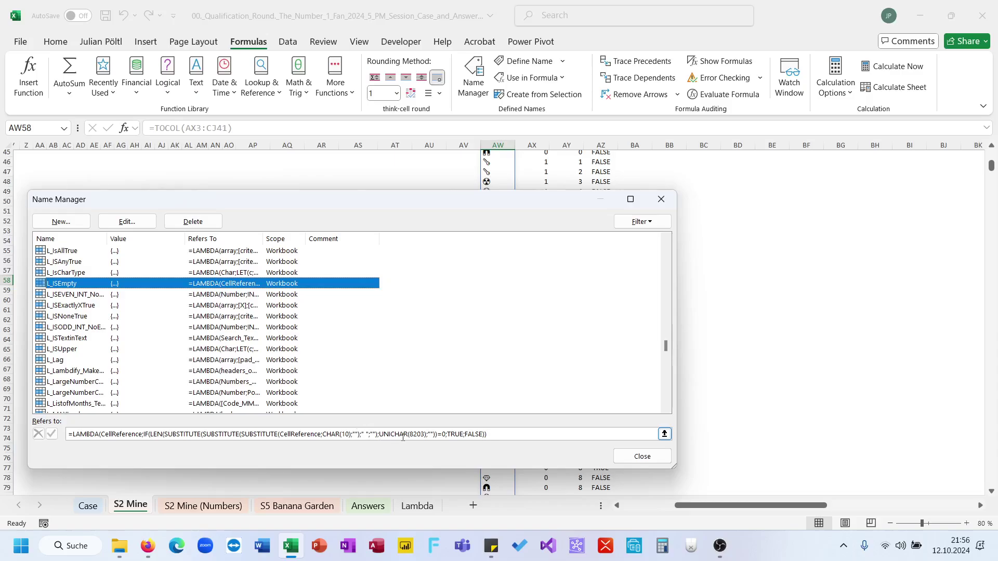
{"action": "left_click", "coordinate": [642, 456]}
{"action": "scroll", "coordinate": [606, 252], "scroll_direction": "up", "scroll_amount": 7}
{"action": "scroll", "coordinate": [606, 253], "scroll_direction": "down", "scroll_amount": 1}
{"action": "left_click", "coordinate": [601, 364]}
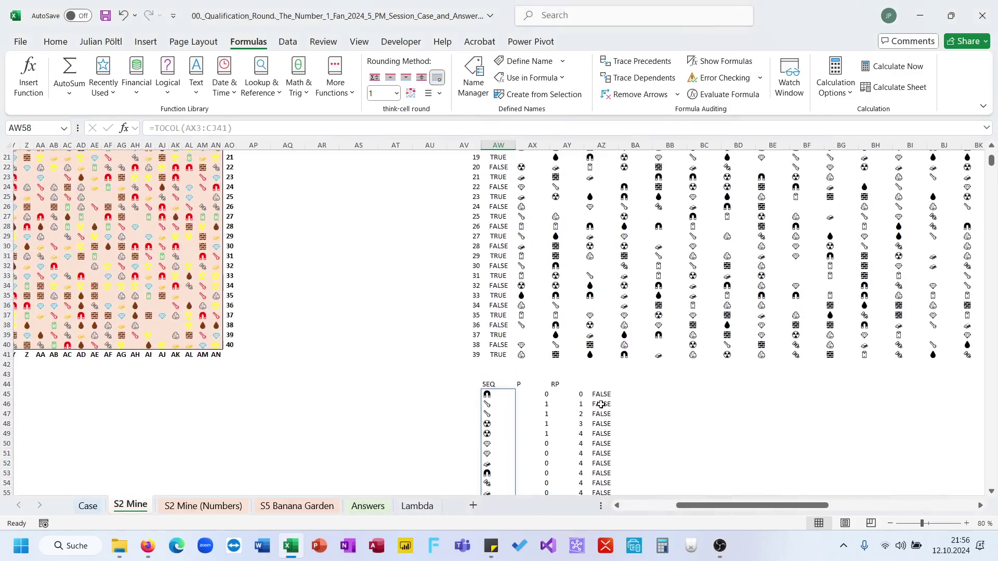
{"action": "left_click", "coordinate": [637, 344]}
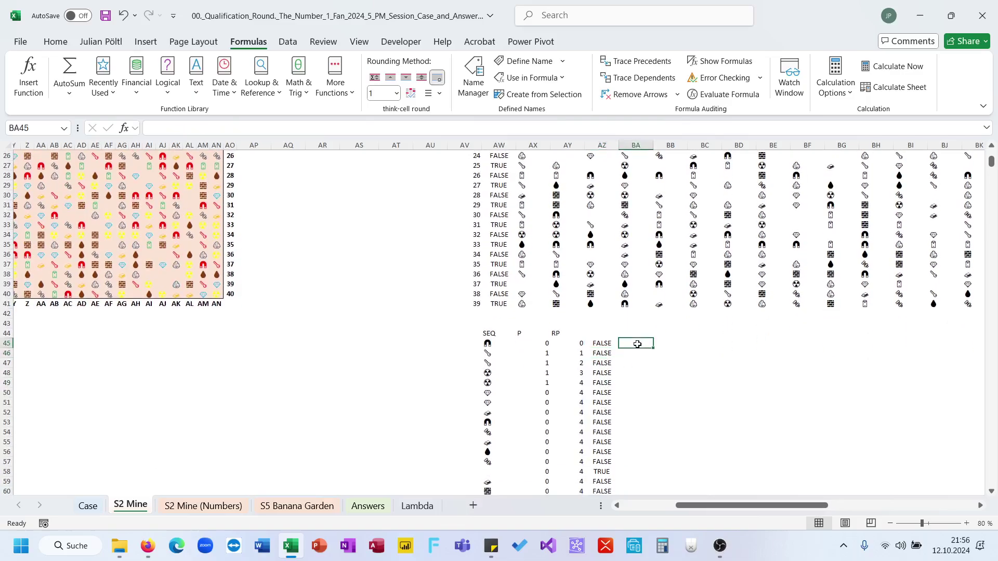
{"action": "type", "text": "=scd"}
{"action": "key", "text": "Escape"}
{"action": "type", "text": "=scn"}
{"action": "key", "text": "ctrl+Return"}
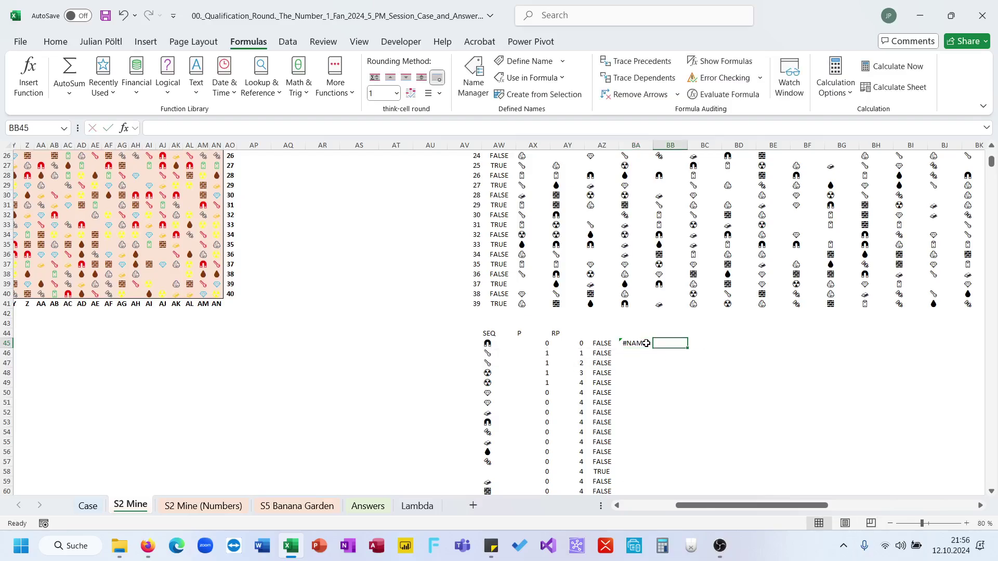
Enter =SCAN(100;AY45#;LAMBDA(A;B;A-B)) in BA45 to subtract the RP values cumulatively from 100
{"action": "type", "text": "=sc"}
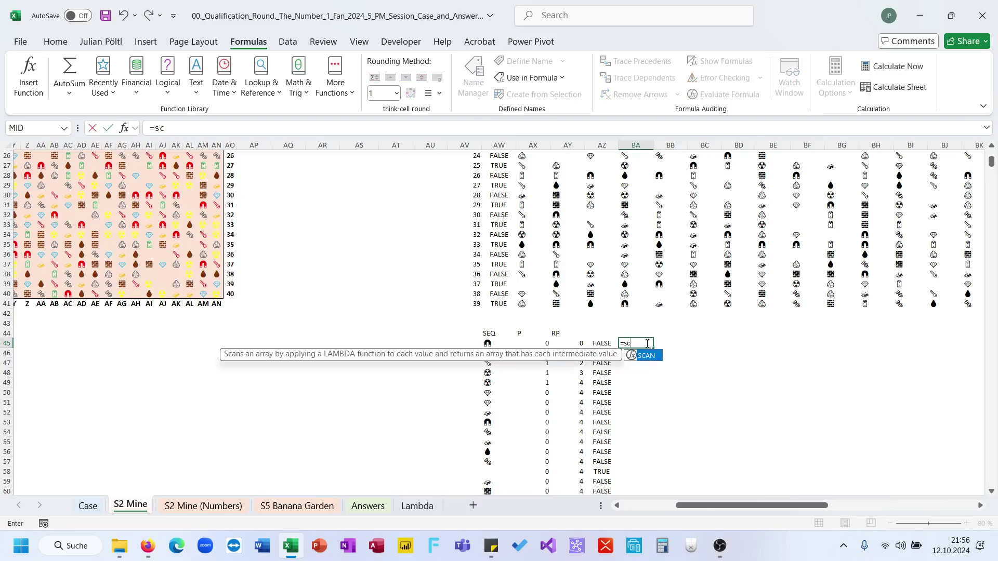
{"action": "key", "text": "Escape"}
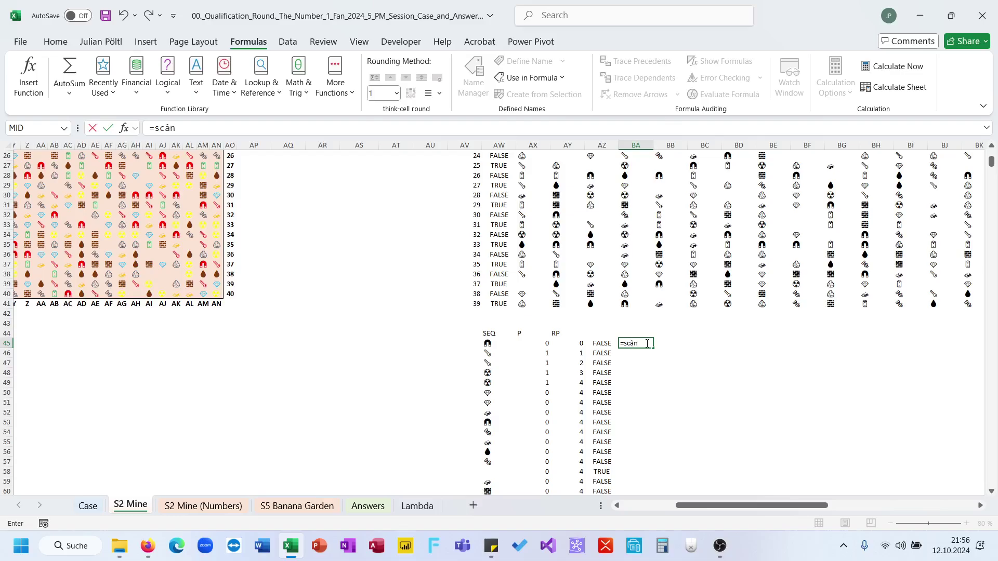
{"action": "type", "text": "n("}
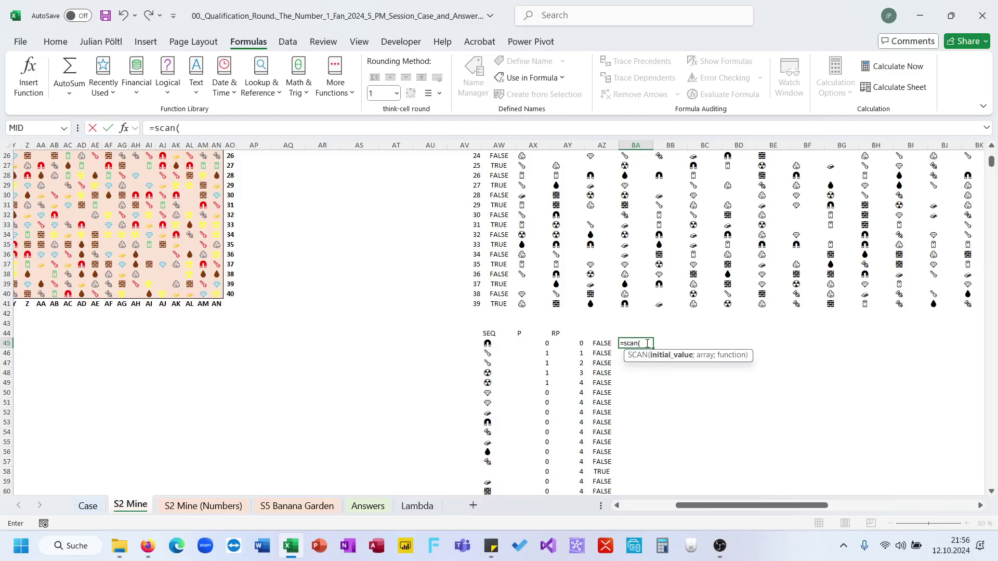
{"action": "type", "text": "1000"}
{"action": "key", "text": "BackSpace"}
{"action": "type", "text": ";"}
{"action": "key", "text": "Left"}
{"action": "key", "text": "Left"}
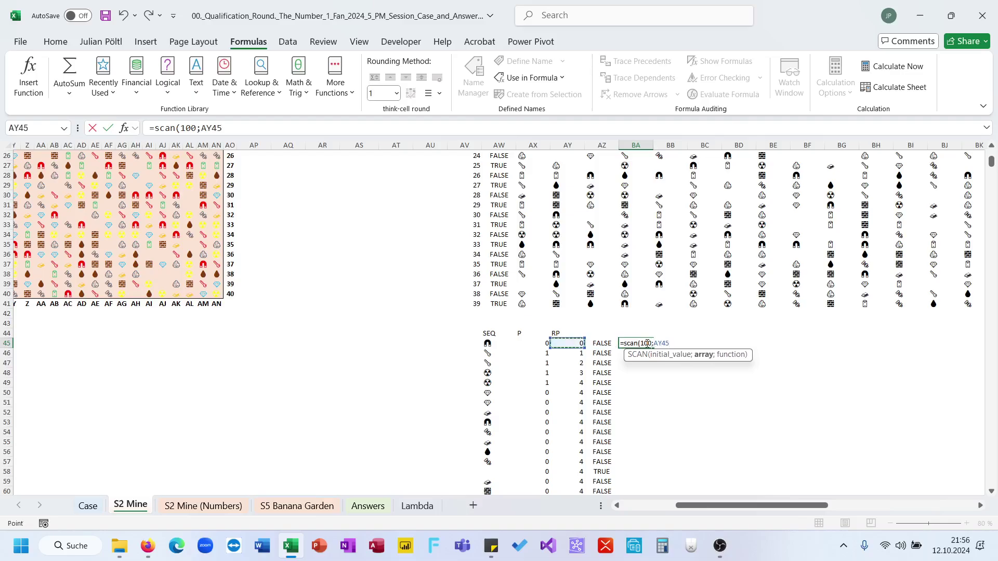
{"action": "key", "text": "ctrl+shift+Down"}
{"action": "type", "text": ";LAMBDA(A;B"}
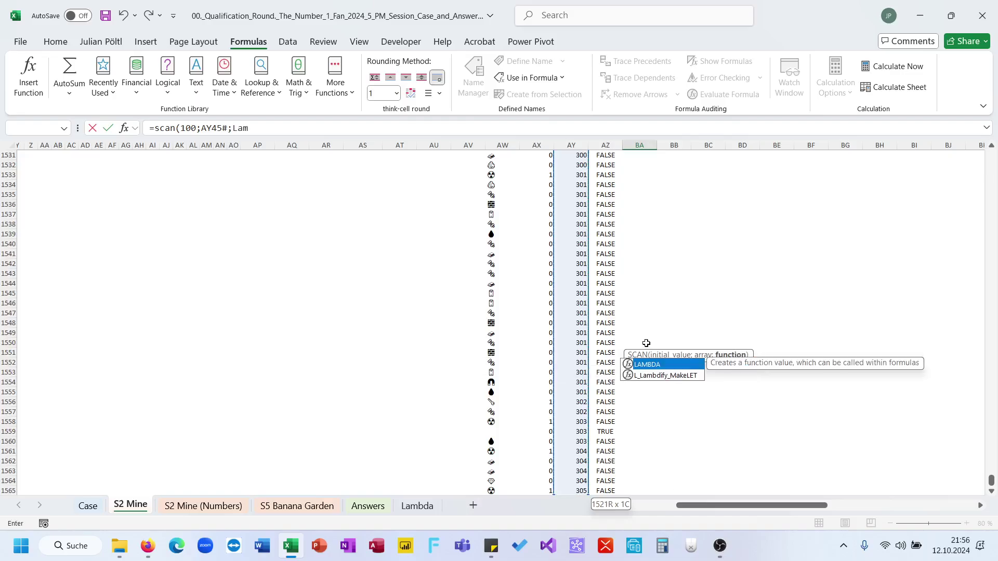
{"action": "type", "text": ";A"}
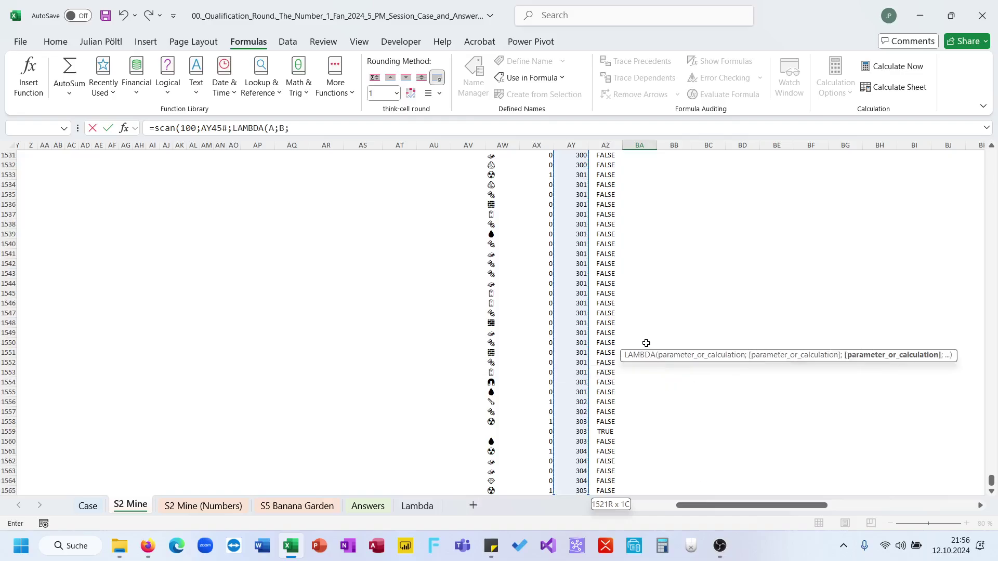
{"action": "type", "text": "-B))"}
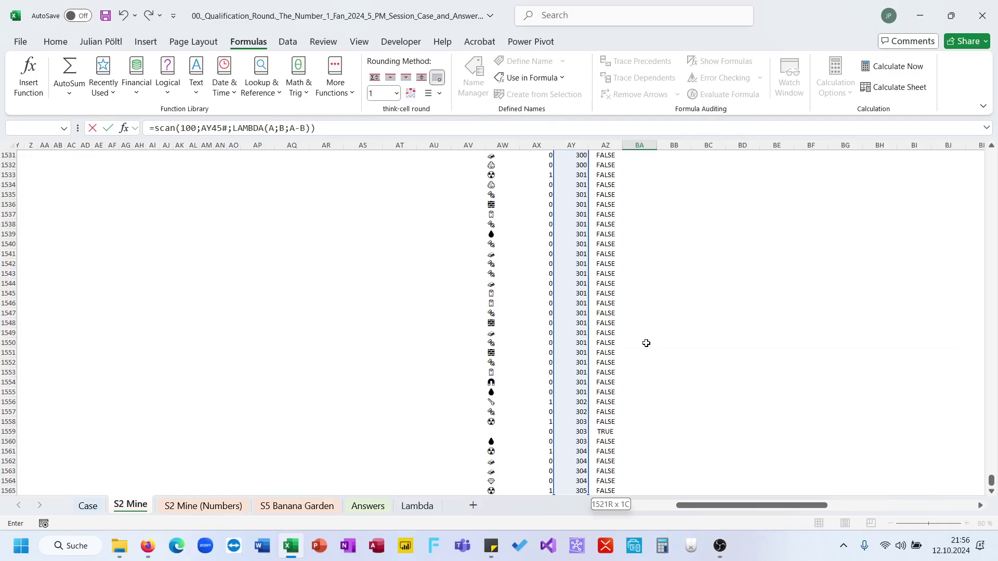
{"action": "key", "text": "ctrl+Return"}
Review the running balance in column BA and delete the SCAN formula from BA45
{"action": "left_click", "coordinate": [648, 400]}
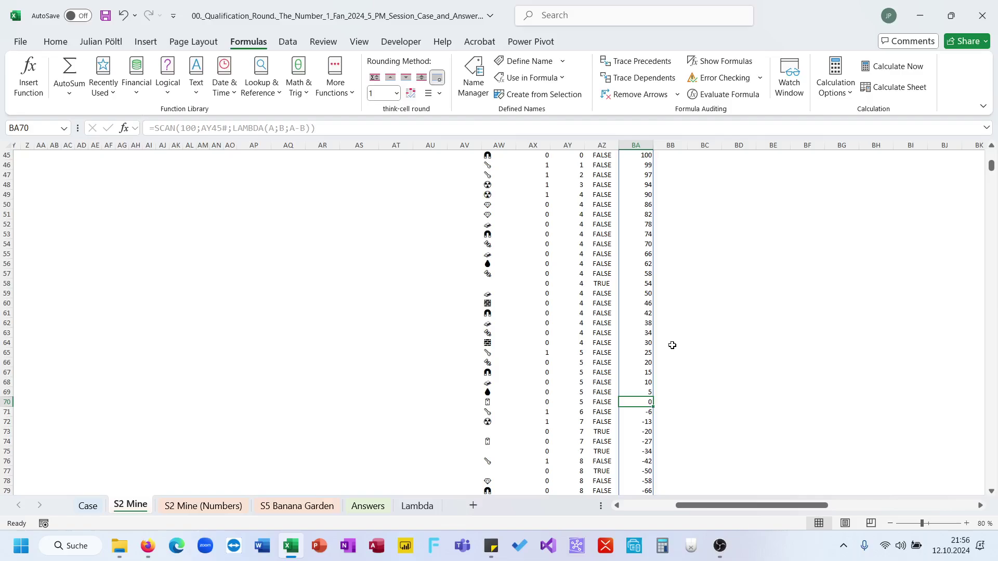
{"action": "scroll", "coordinate": [672, 346], "scroll_direction": "up", "scroll_amount": 1}
{"action": "scroll", "coordinate": [648, 289], "scroll_direction": "up", "scroll_amount": 1}
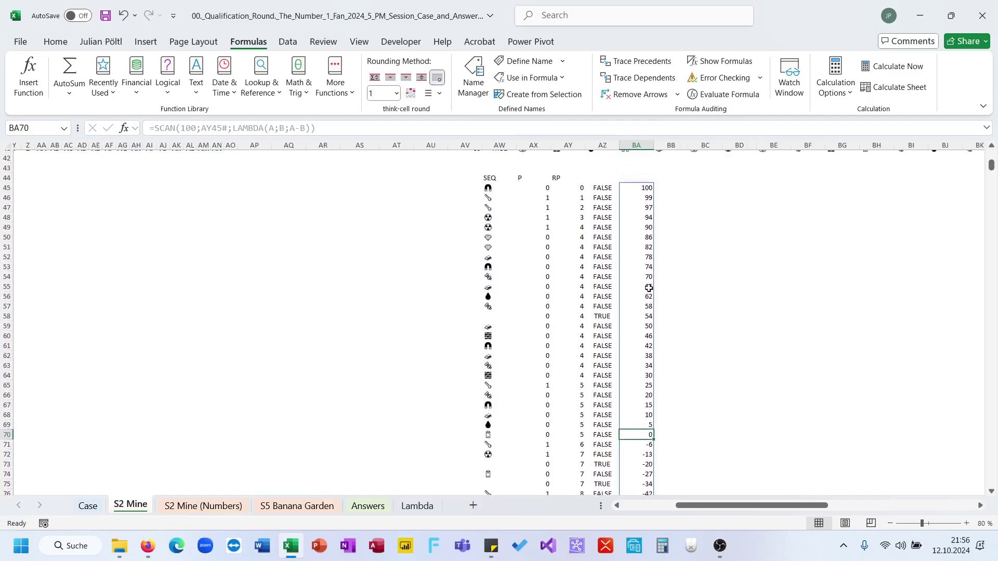
{"action": "left_click", "coordinate": [645, 190]}
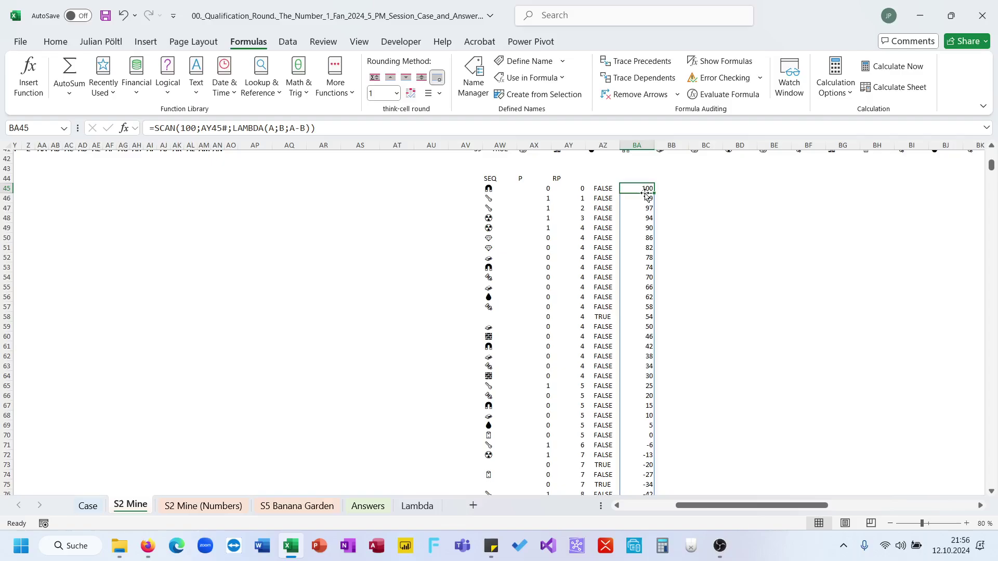
{"action": "key", "text": "Delete"}
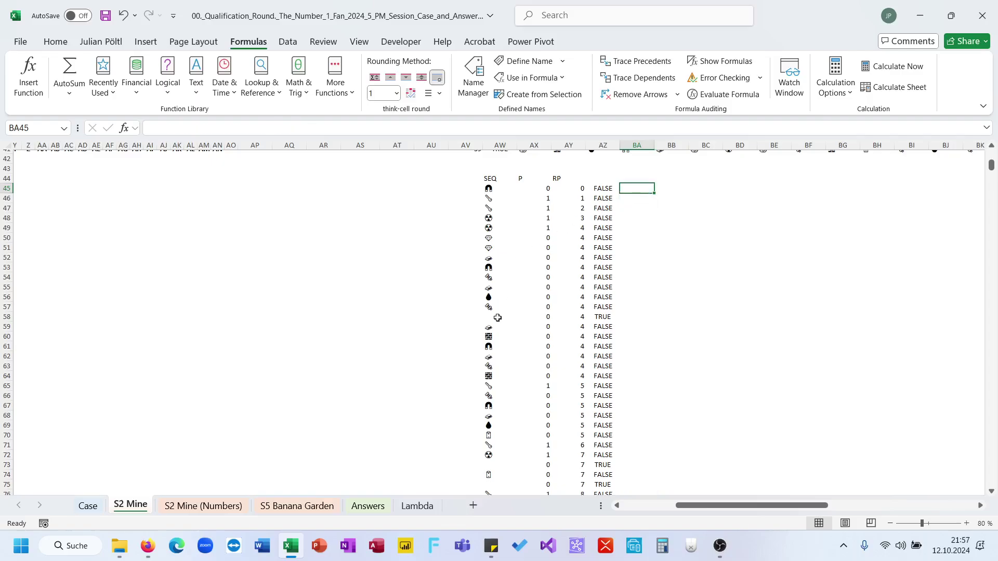
Enter =IF(AZ45#;0;AY45#) in BA45 and check its results in the blank SEQ rows 58 and 73
{"action": "left_click", "coordinate": [497, 317]}
{"action": "left_click", "coordinate": [633, 188]}
{"action": "scroll", "coordinate": [632, 187], "scroll_direction": "up", "scroll_amount": 6}
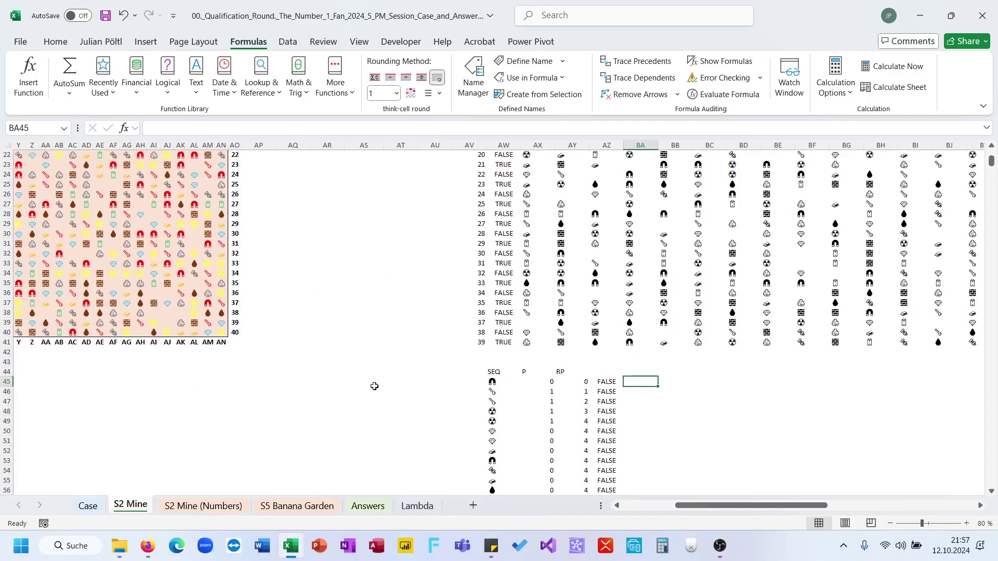
{"action": "type", "text": "=If8"}
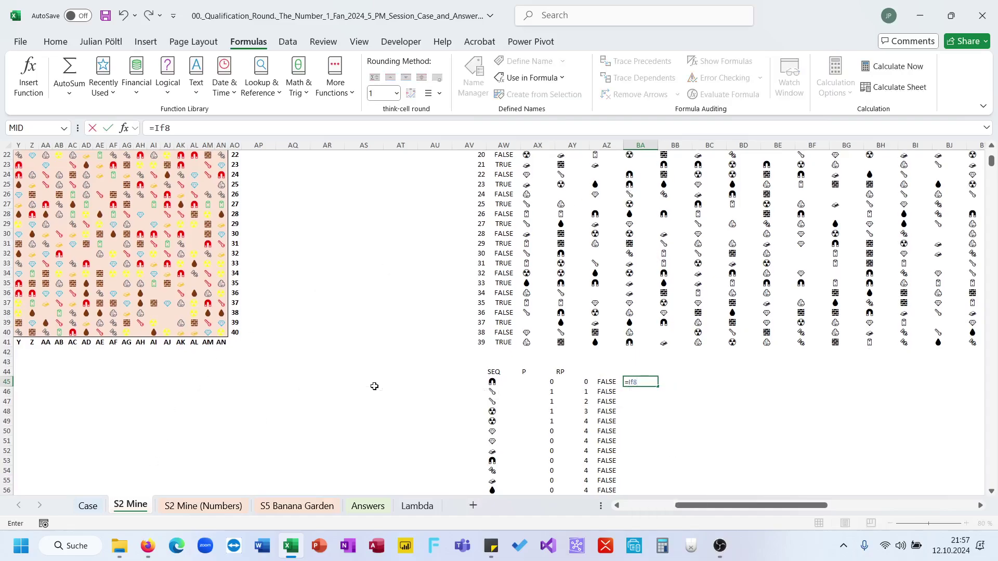
{"action": "key", "text": "BackSpace"}
{"action": "type", "text": "("}
{"action": "key", "text": "Left"}
{"action": "key", "text": "Left"}
{"action": "key", "text": "Left"}
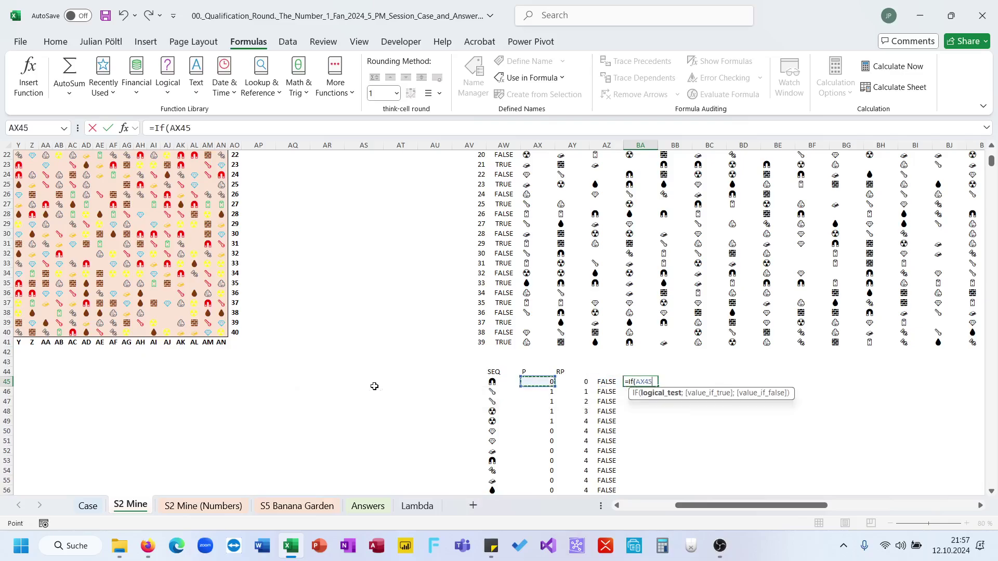
{"action": "key", "text": "Right"}
{"action": "key", "text": "Right"}
{"action": "key", "text": "ctrl+shift+Down"}
{"action": "type", "text": ";0;"}
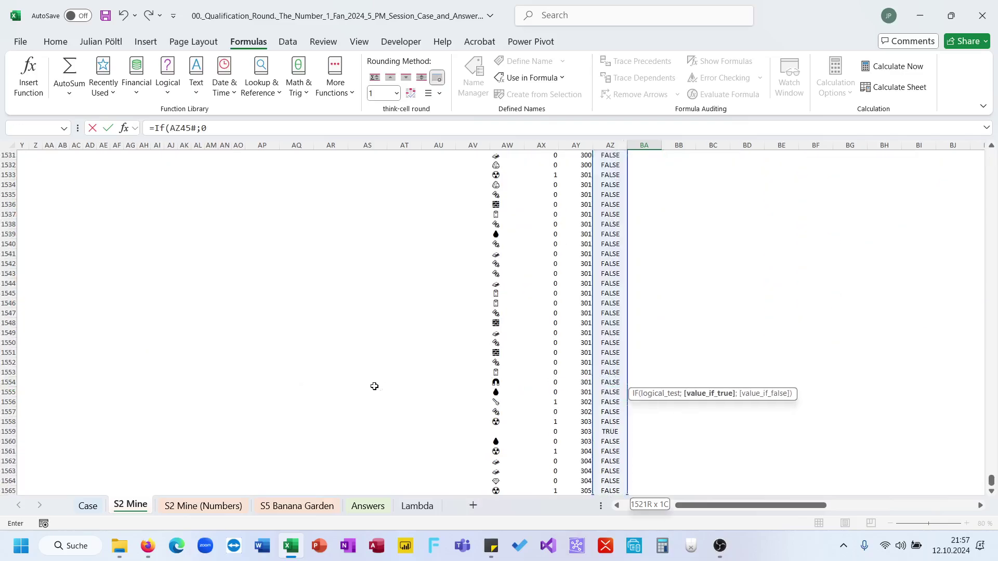
{"action": "key", "text": "Left"}
{"action": "key", "text": "Left"}
{"action": "type", "text": "#"}
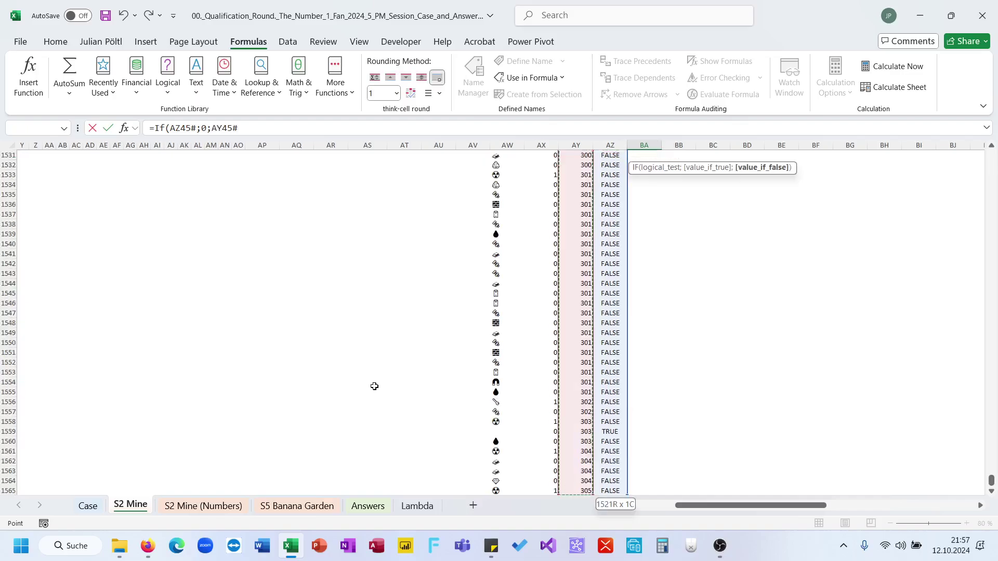
{"action": "key", "text": "Return"}
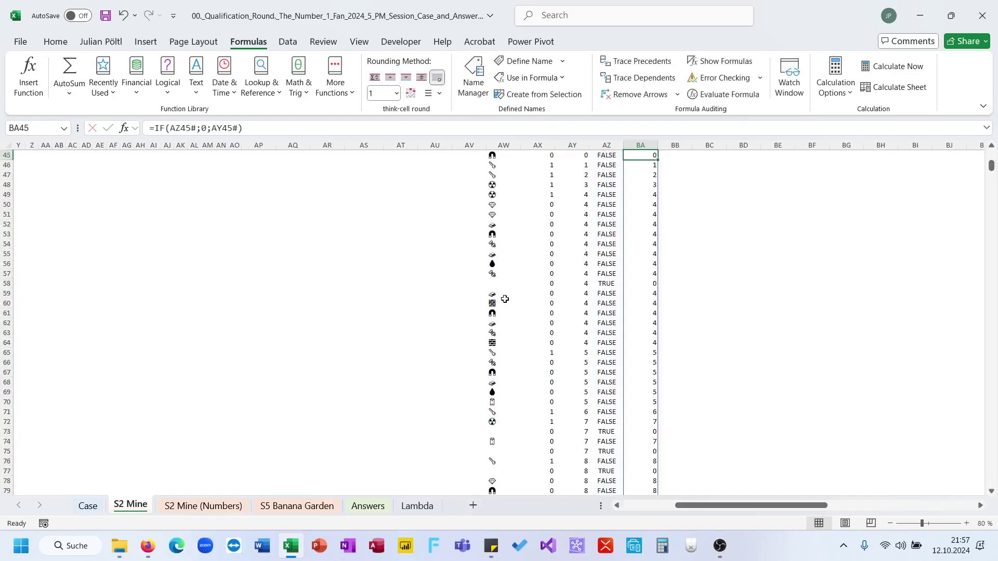
{"action": "left_click_drag", "start_coordinate": [496, 284], "coordinate": [642, 284]}
{"action": "left_click", "coordinate": [496, 431]}
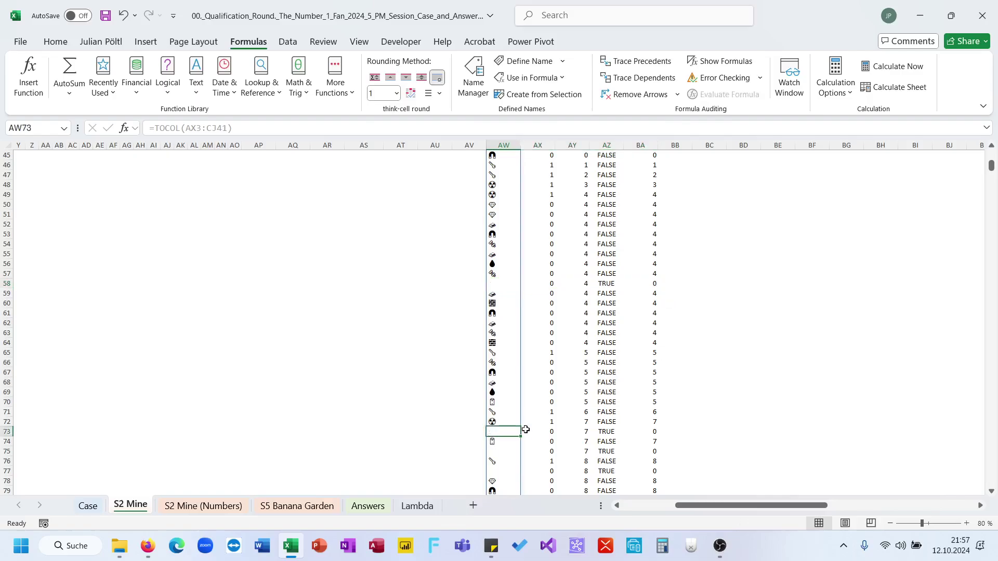
{"action": "left_click_drag", "start_coordinate": [525, 430], "coordinate": [633, 431]}
{"action": "left_click", "coordinate": [653, 382]}
Enter =SCAN(100;BA45#;LAMBDA(A;B;A-B)) in BB45 to subtract the adjusted RP values cumulatively from 100
{"action": "scroll", "coordinate": [656, 383], "scroll_direction": "up", "scroll_amount": 5}
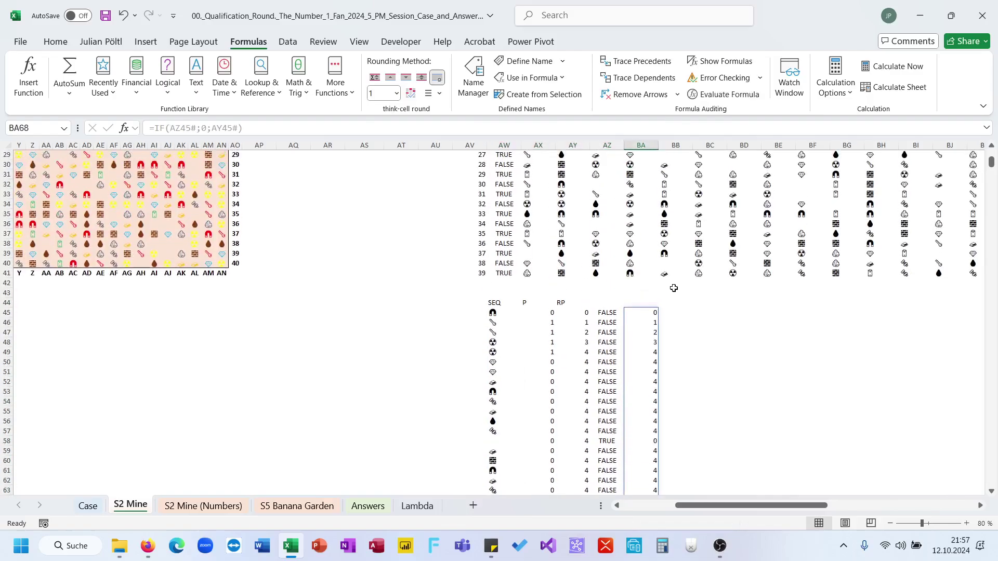
{"action": "left_click", "coordinate": [668, 311]}
{"action": "type", "text": "=sc"}
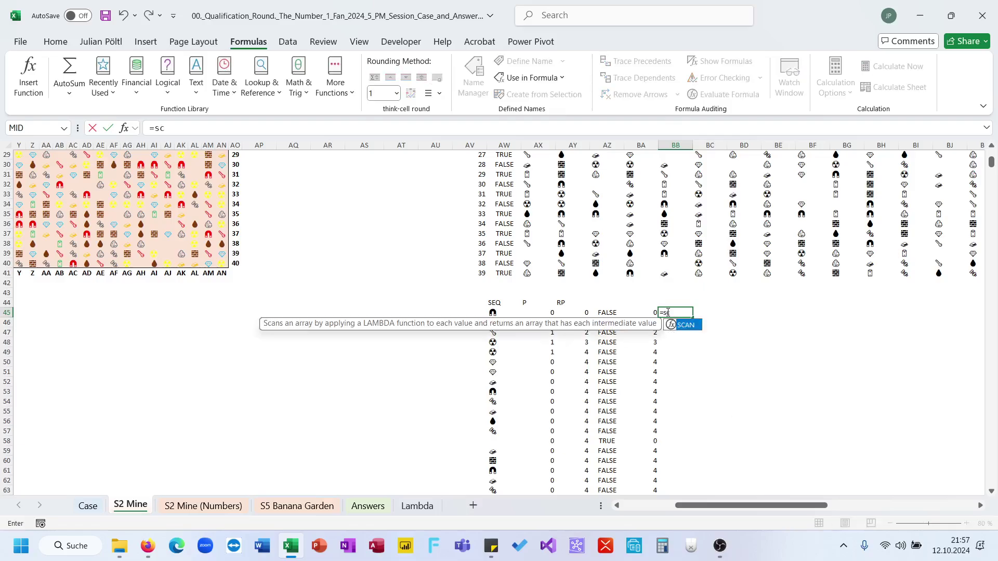
{"action": "key", "text": "Tab"}
{"action": "type", "text": "100"}
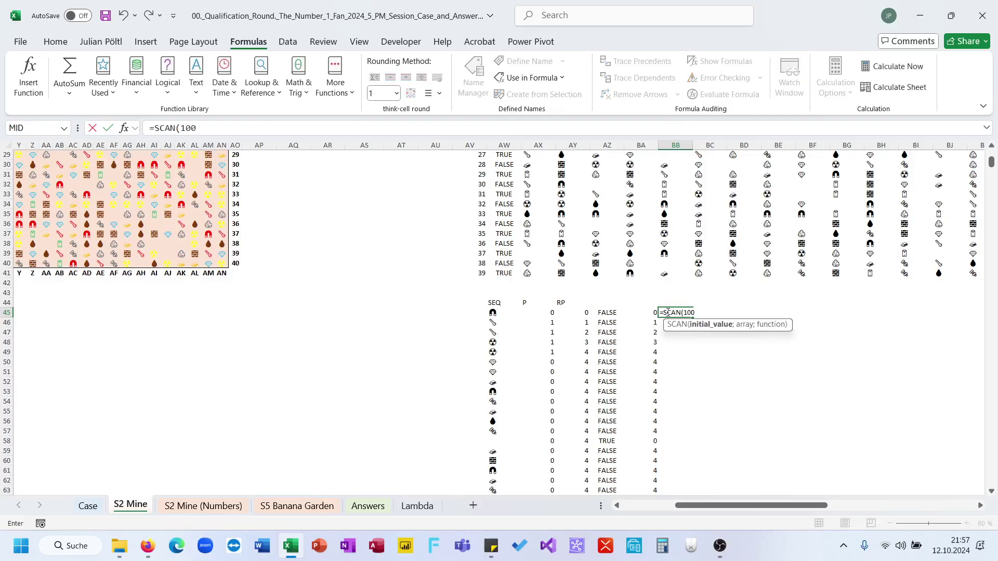
{"action": "type", "text": ";"}
{"action": "key", "text": "Left"}
{"action": "key", "text": "ctrl+shift+Down"}
{"action": "type", "text": ";L"}
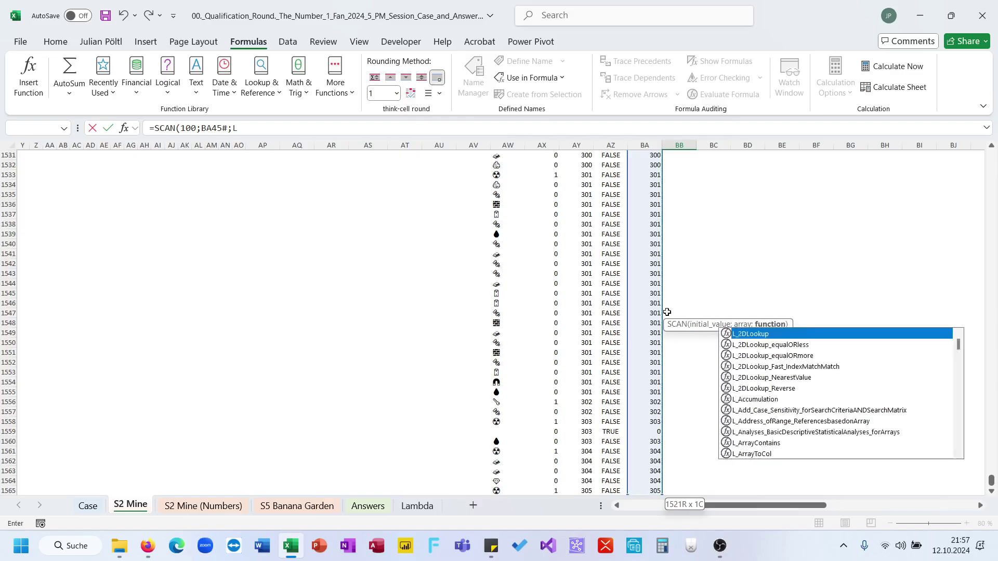
{"action": "type", "text": "AMBDA(A;B"}
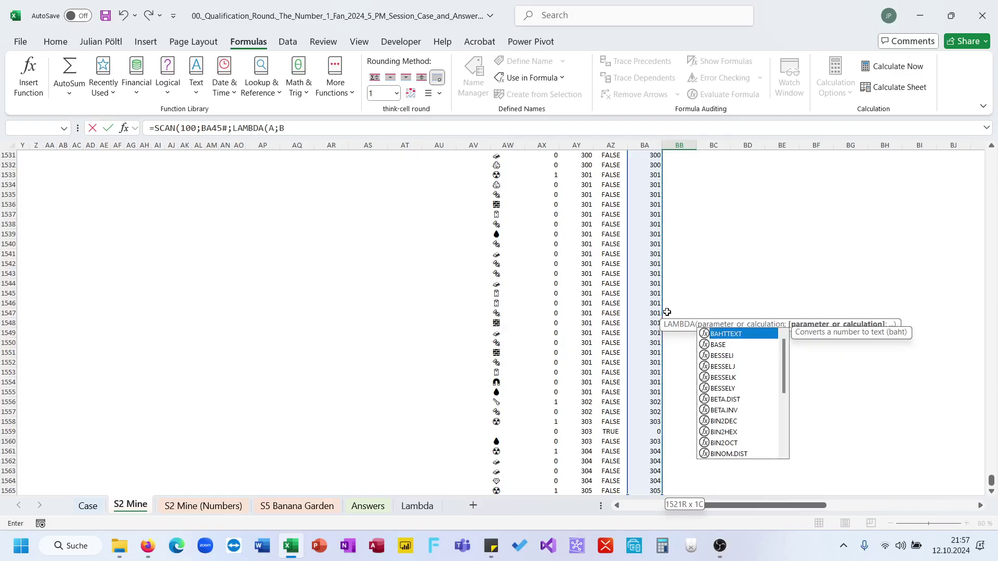
{"action": "type", "text": ";A-"}
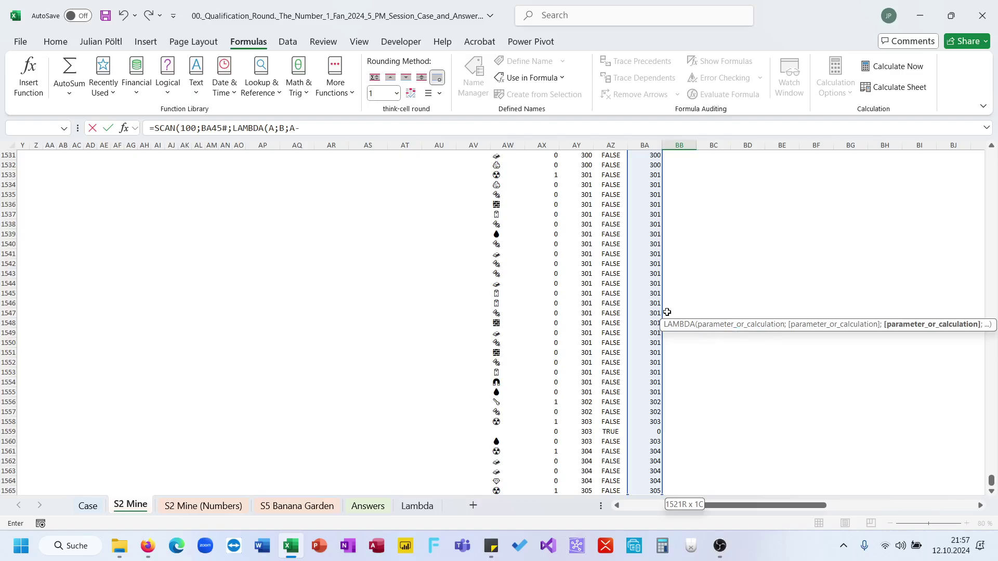
{"action": "type", "text": "b))"}
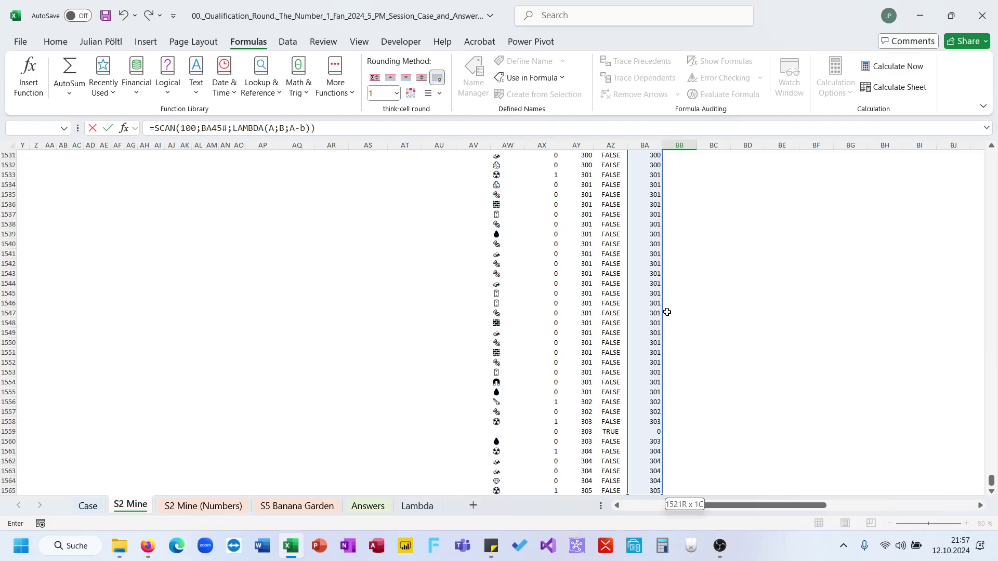
{"action": "key", "text": "ctrl+Return"}
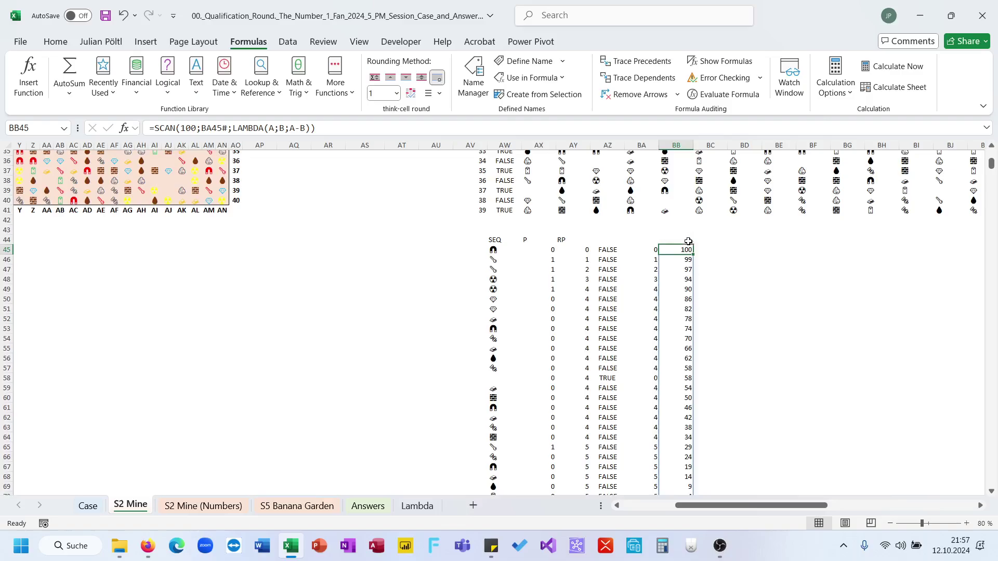
Label the running balance column HP in BB44
{"action": "left_click", "coordinate": [683, 242]}
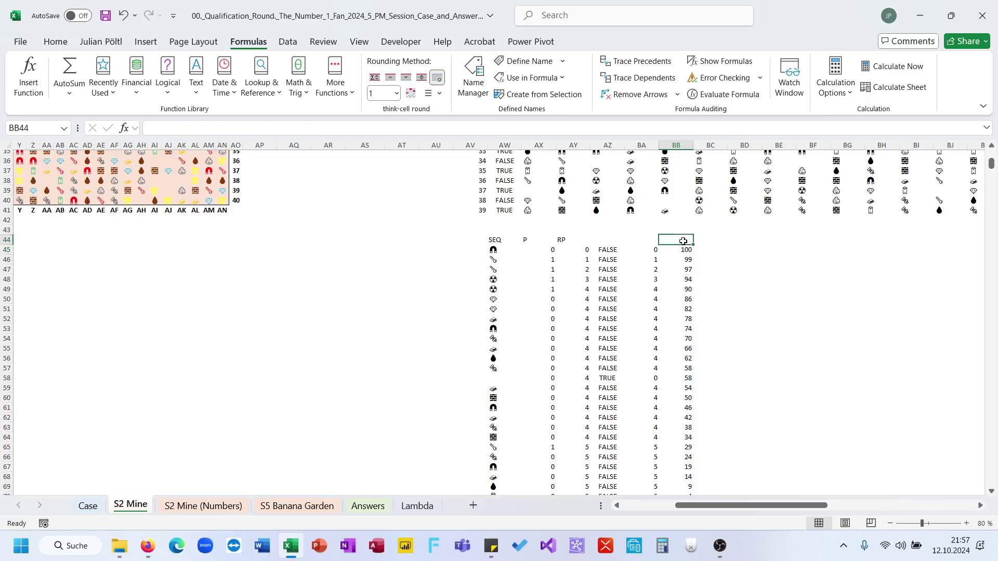
{"action": "type", "text": "HP"}
{"action": "key", "text": "Tab"}
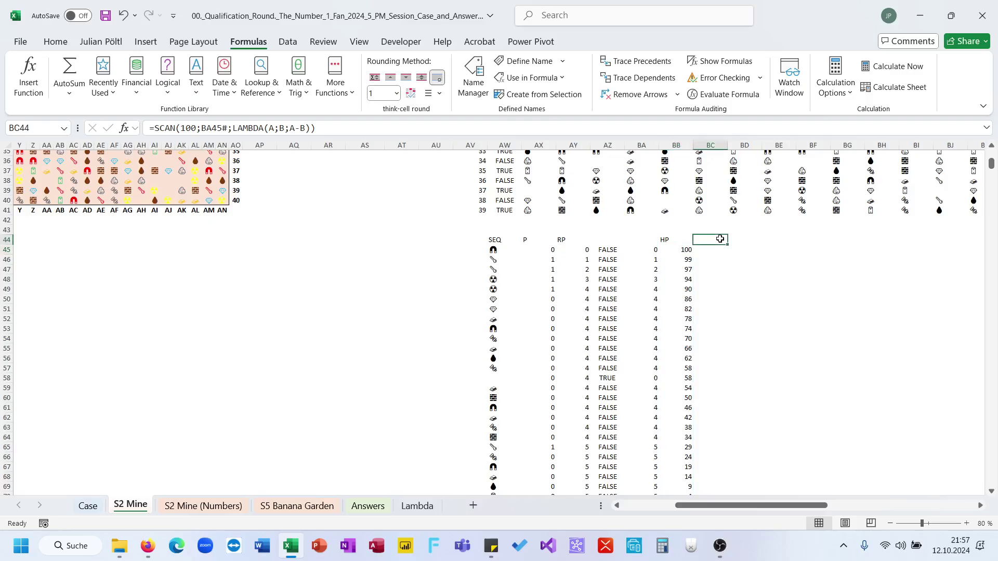
Enter =XMATCH(0;BB45#;-1) in BC44 to find the position where HP reaches 0 or the next smaller value
{"action": "type", "text": "="}
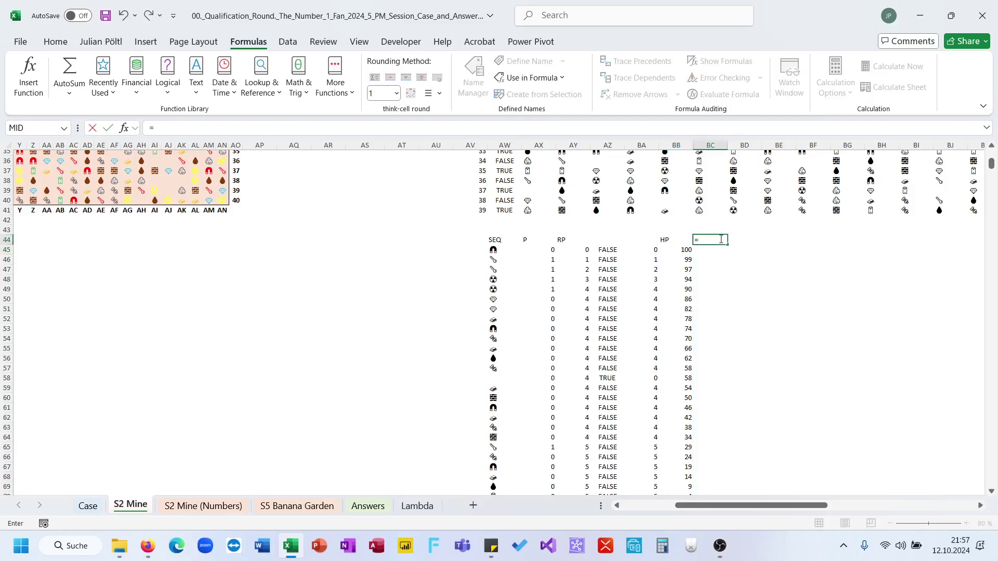
{"action": "type", "text": "xm"}
{"action": "key", "text": "Tab"}
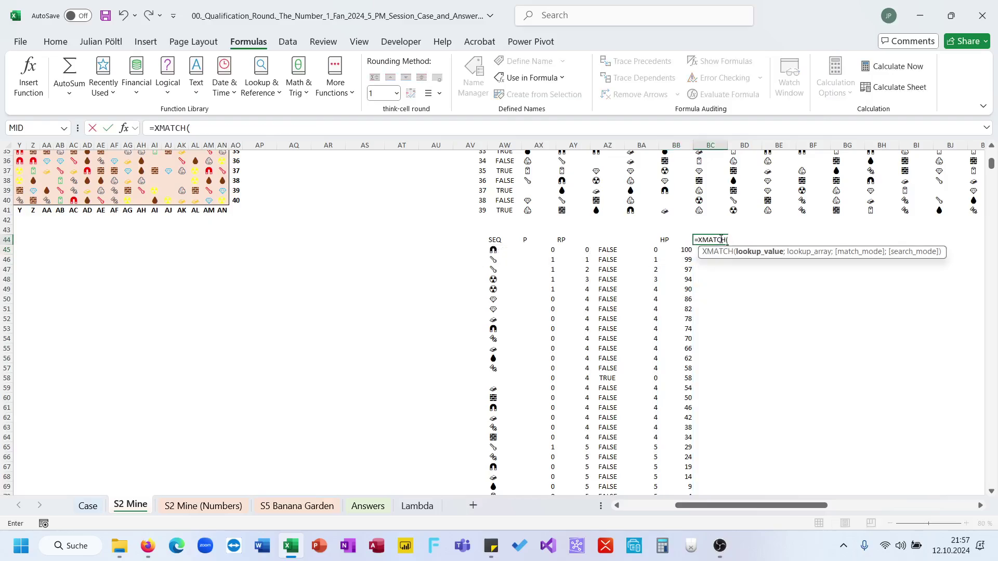
{"action": "type", "text": "0;"}
{"action": "left_click", "coordinate": [686, 250]}
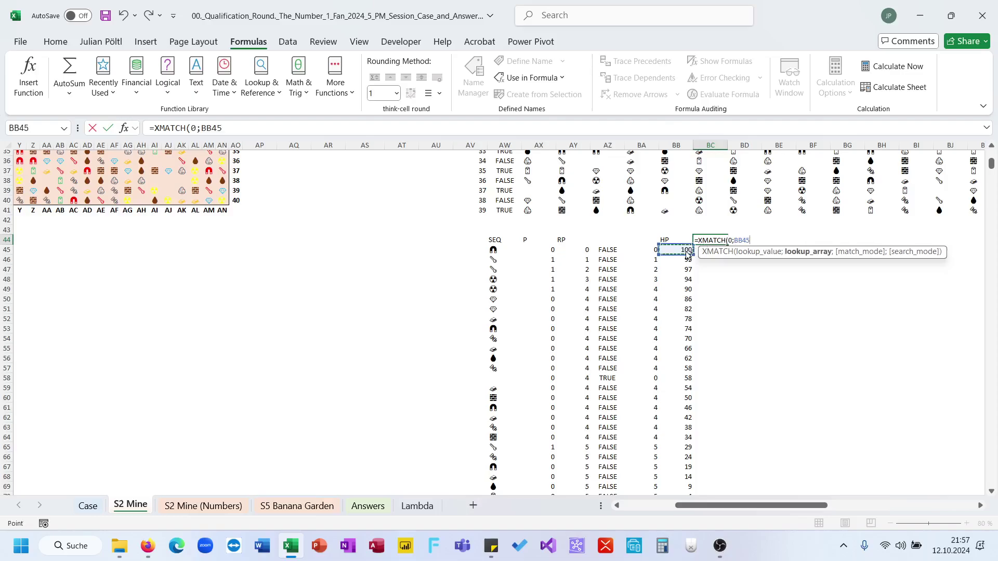
{"action": "key", "text": "ctrl+shift+Down"}
{"action": "type", "text": ";"}
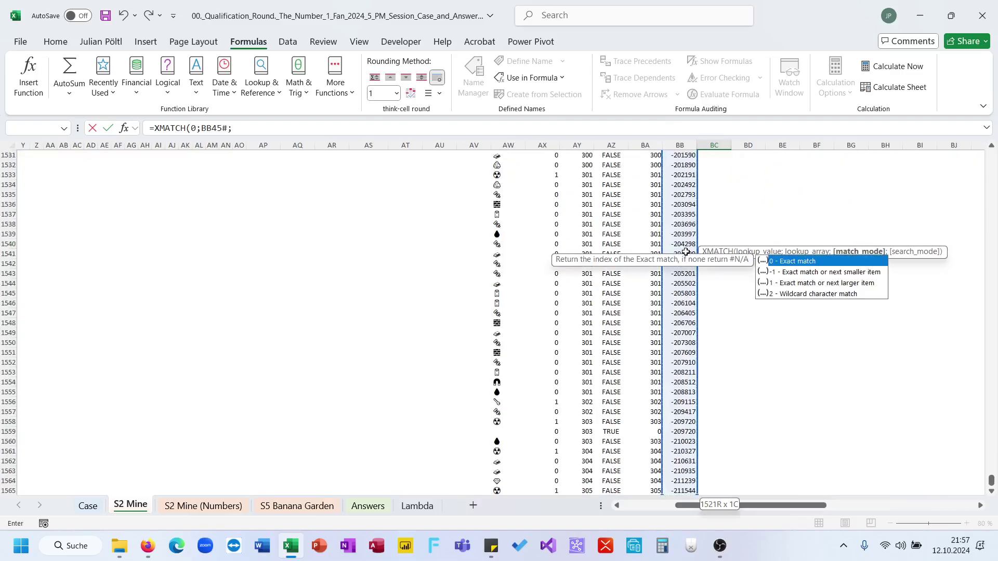
{"action": "key", "text": "Down"}
{"action": "key", "text": "Down"}
{"action": "key", "text": "Up"}
{"action": "key", "text": "Tab"}
{"action": "type", "text": ")"}
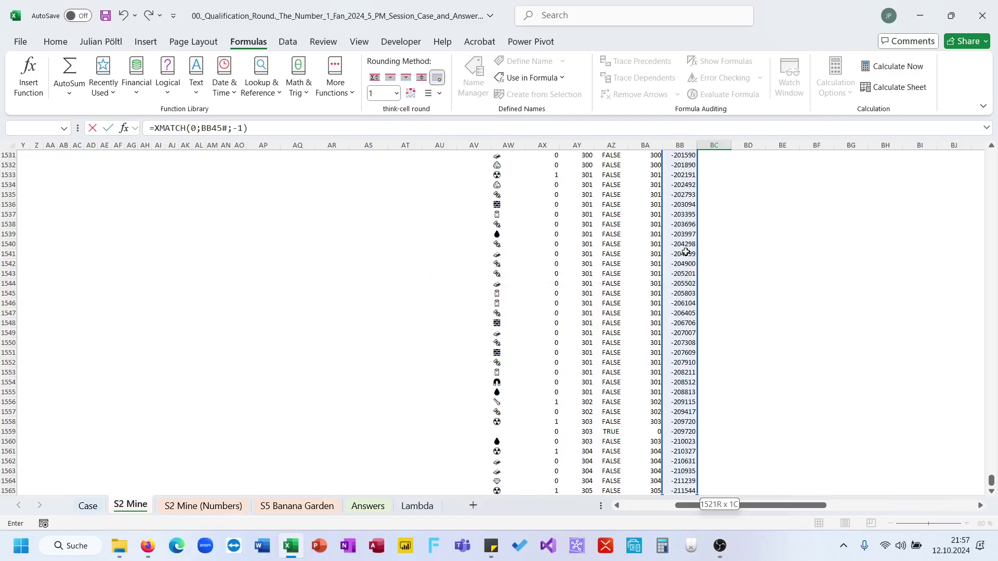
{"action": "key", "text": "Return"}
Enter =CHOOSECOLS(AW45#;SEQUENCE(BC44)) in BC45 to try to extract the mined items from the SEQ column
{"action": "key", "text": "Up"}
{"action": "type", "text": "=c"}
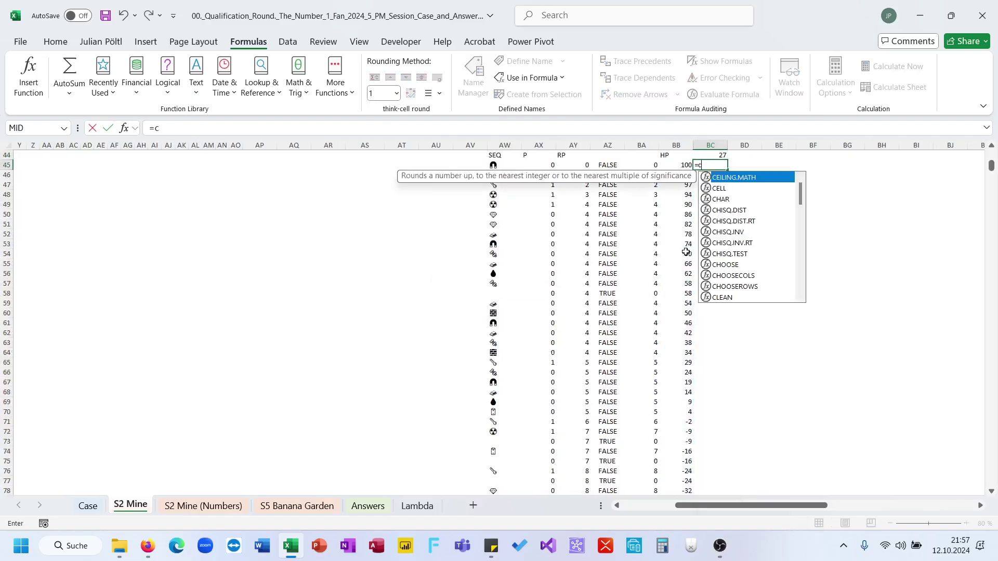
{"action": "type", "text": "ho"}
{"action": "key", "text": "Down"}
{"action": "key", "text": "Tab"}
{"action": "key", "text": "Left"}
{"action": "key", "text": "Left"}
{"action": "key", "text": "Left"}
{"action": "key", "text": "Left"}
{"action": "key", "text": "Left"}
{"action": "key", "text": "Left"}
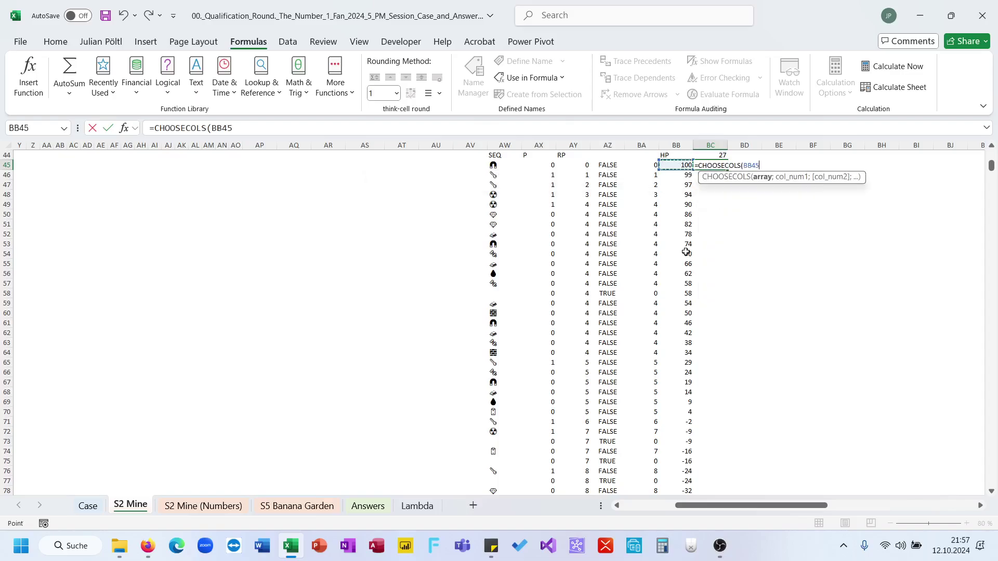
{"action": "key", "text": "ctrl+shift+Down"}
{"action": "type", "text": ";"}
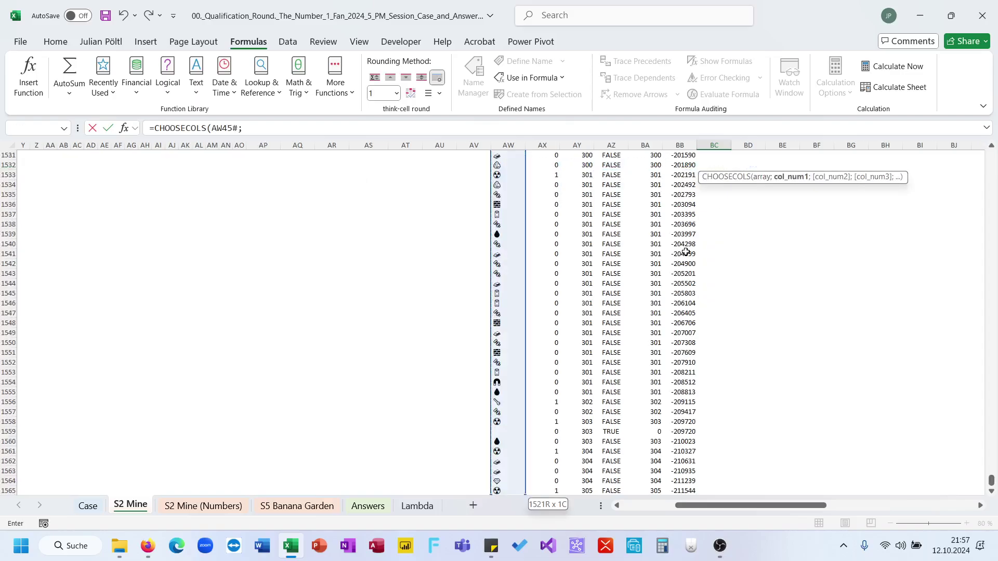
{"action": "key", "text": "Up"}
{"action": "key", "text": "Left"}
{"action": "type", "text": "se"}
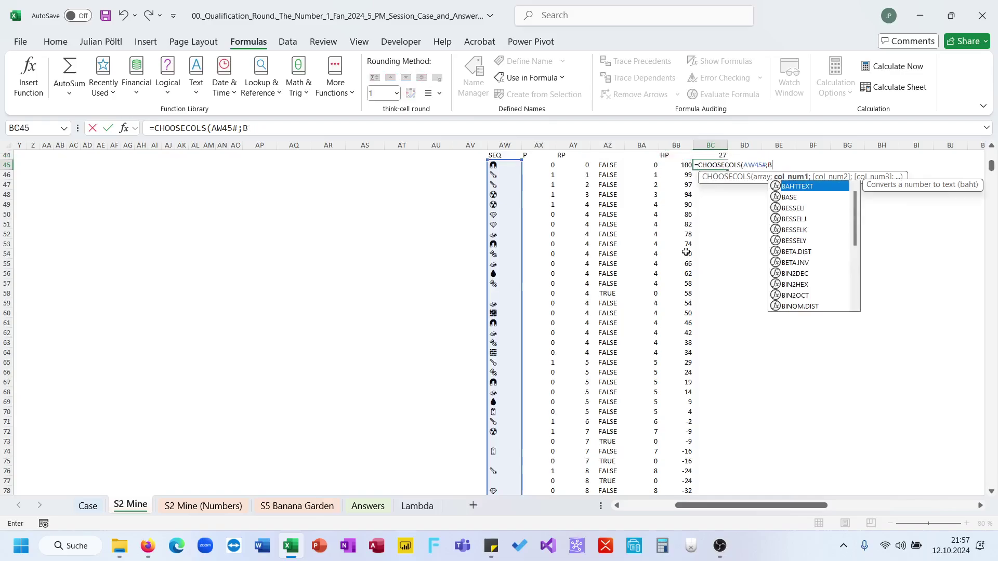
{"action": "key", "text": "Down"}
{"action": "key", "text": "Down"}
{"action": "key", "text": "Down"}
{"action": "key", "text": "Down"}
{"action": "key", "text": "Tab"}
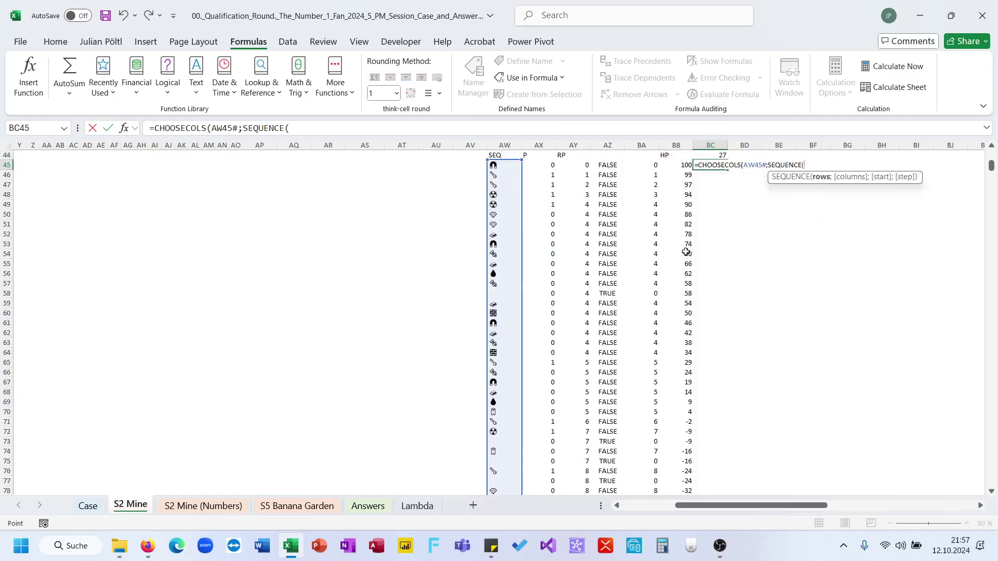
{"action": "key", "text": "Up"}
{"action": "type", "text": "))"}
{"action": "key", "text": "ctrl+Return"}
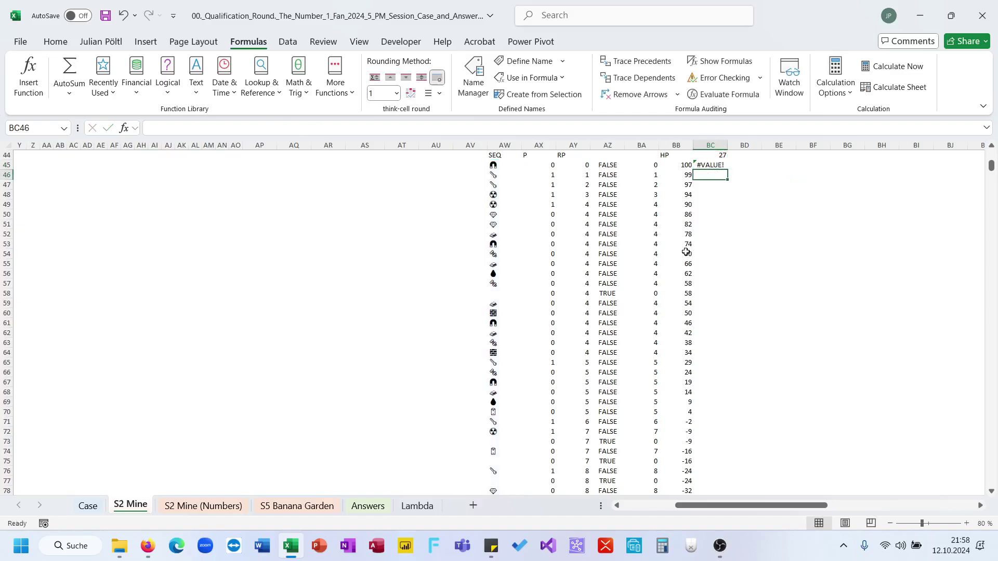
Replace CHOOSECOLS with CHOOSEROWS in the BC45 formula so it takes the first BC44 rows of SEQ
{"action": "left_click", "coordinate": [294, 127]}
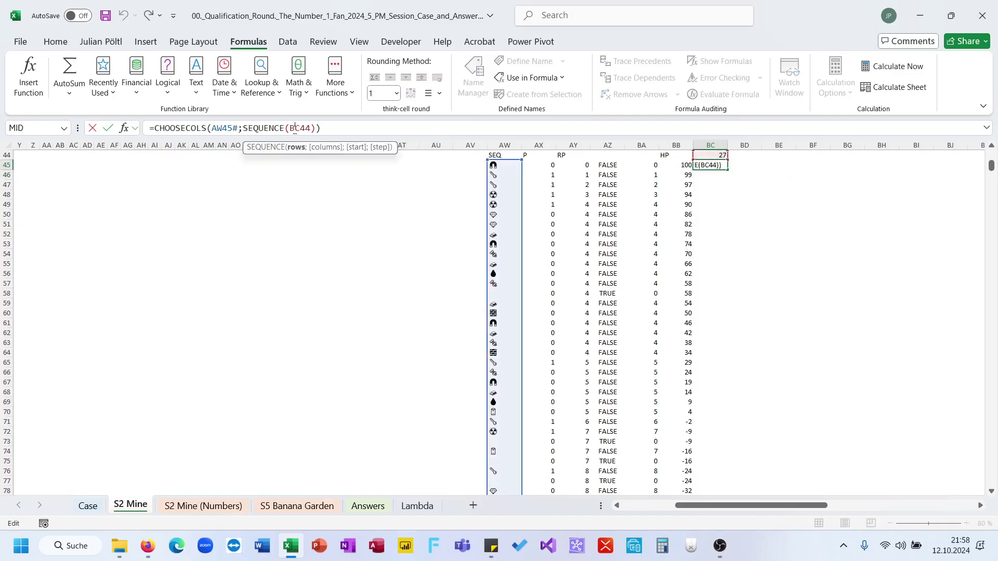
{"action": "left_click", "coordinate": [283, 128]}
{"action": "left_click", "coordinate": [290, 128]}
{"action": "left_click", "coordinate": [243, 129]}
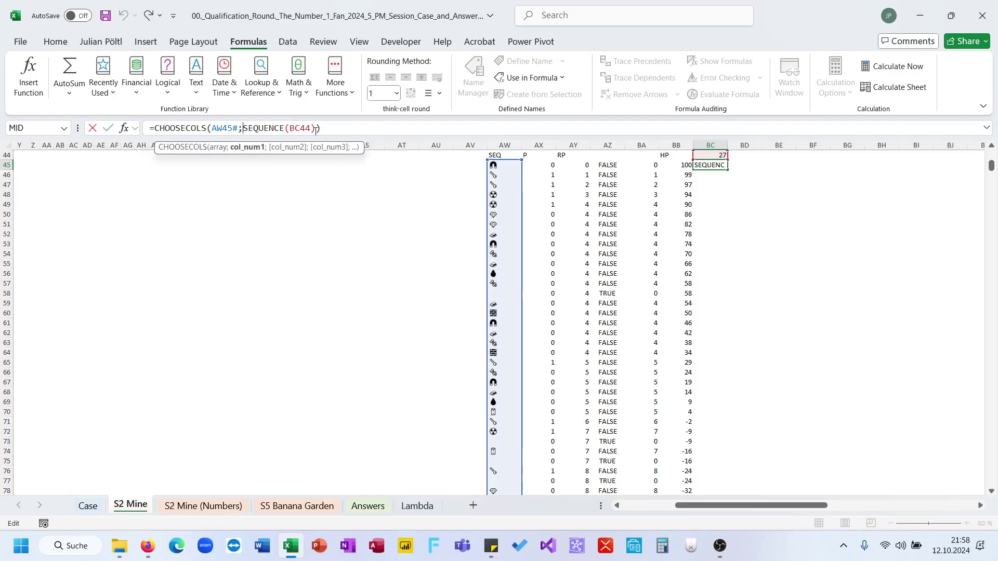
{"action": "double_click", "coordinate": [192, 129]}
{"action": "type", "text": "choo"}
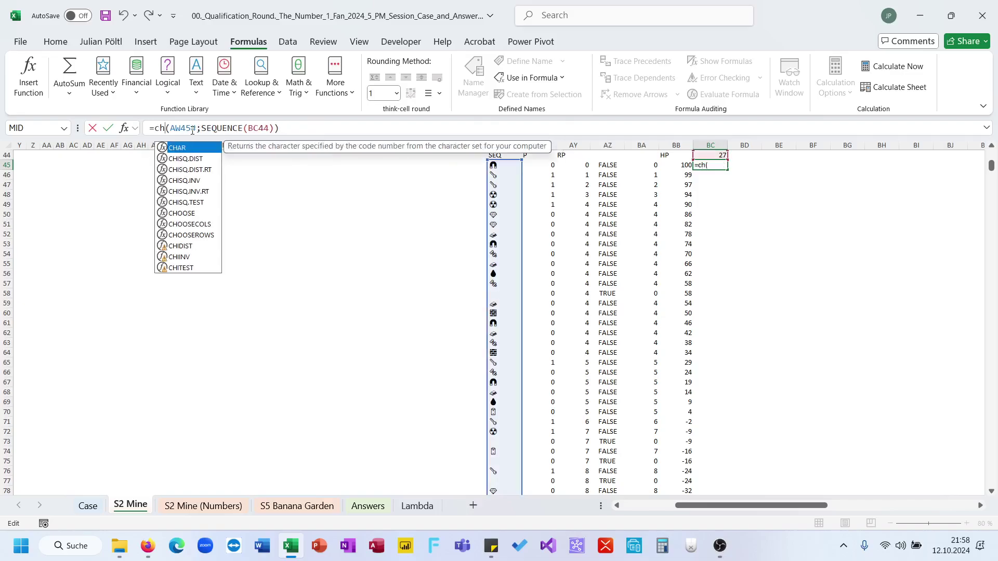
{"action": "key", "text": "Down"}
{"action": "key", "text": "Down"}
{"action": "key", "text": "Tab"}
{"action": "key", "text": "Return"}
{"action": "key", "text": "Up"}
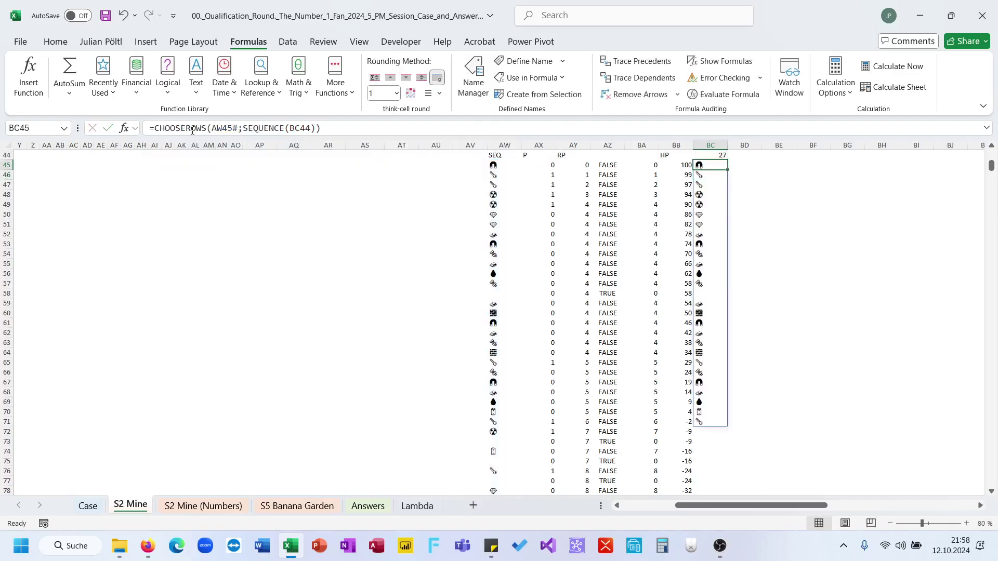
Wrap the BC45 formula in XLOOKUP, using minerals AR2:AR12 as lookup array and coins AT2:AT12 as return array
{"action": "left_click", "coordinate": [156, 129]}
{"action": "type", "text": "x"}
{"action": "key", "text": "Tab"}
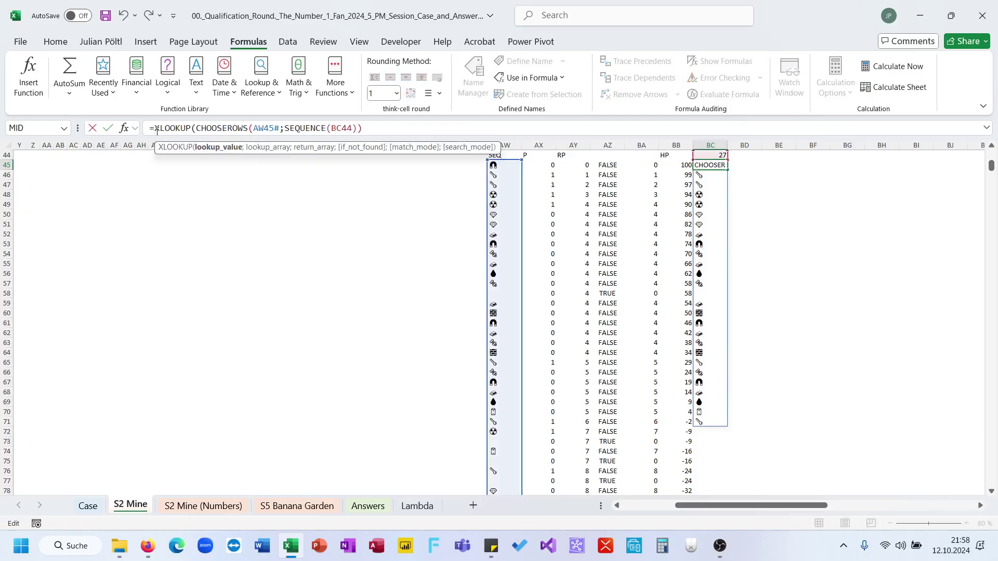
{"action": "left_click", "coordinate": [401, 128]}
{"action": "type", "text": ";"}
{"action": "scroll", "coordinate": [434, 341], "scroll_direction": "up", "scroll_amount": 14}
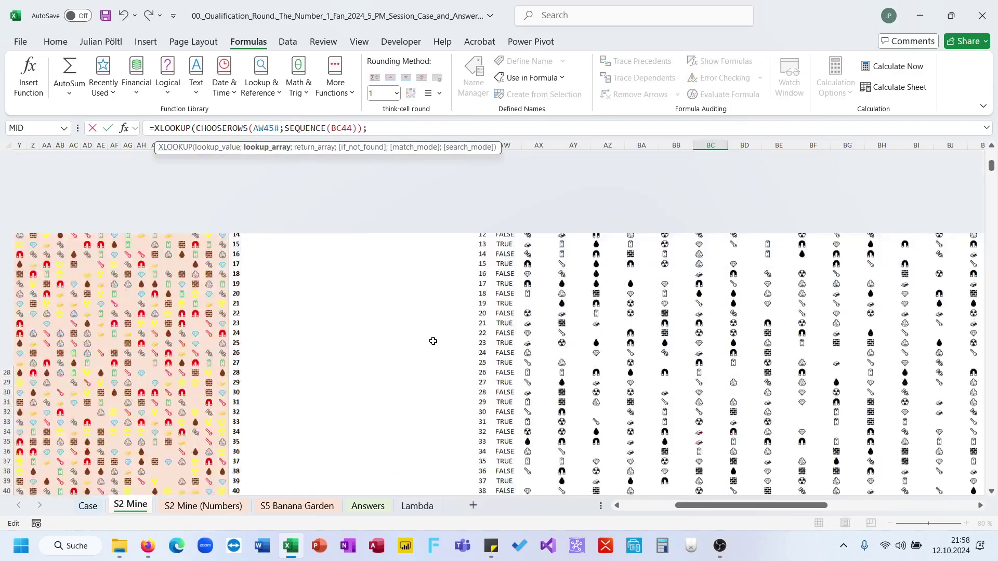
{"action": "scroll", "coordinate": [331, 292], "scroll_direction": "down", "scroll_amount": 1}
{"action": "left_click_drag", "start_coordinate": [331, 165], "coordinate": [326, 264]}
{"action": "type", "text": ";"}
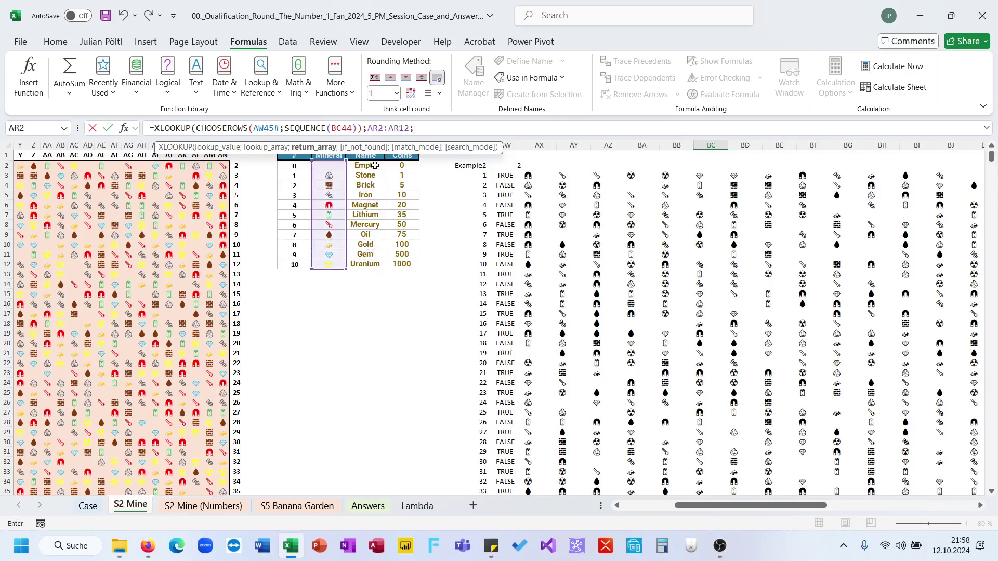
{"action": "left_click_drag", "start_coordinate": [394, 165], "coordinate": [396, 265]}
{"action": "type", "text": ")"}
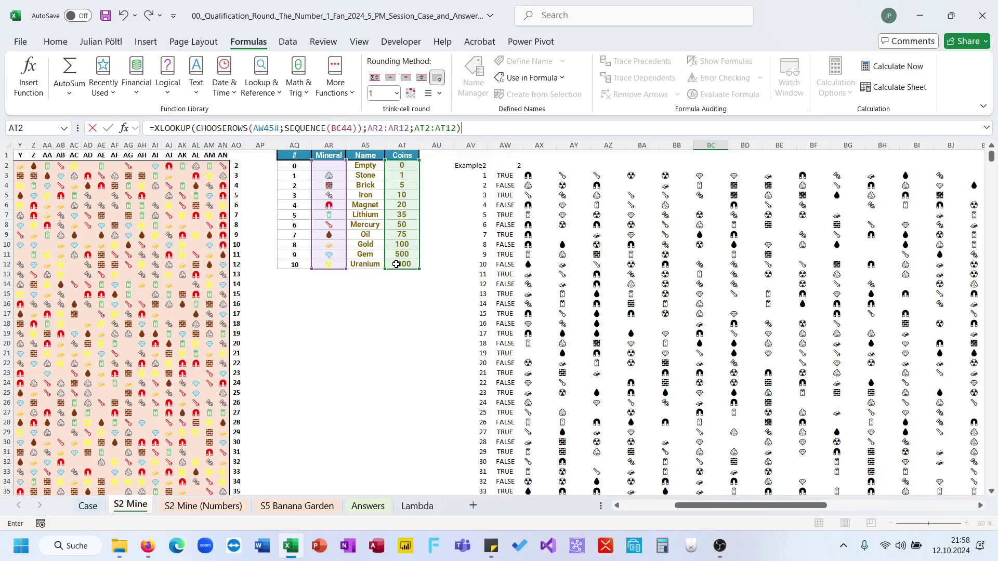
{"action": "key", "text": "Return"}
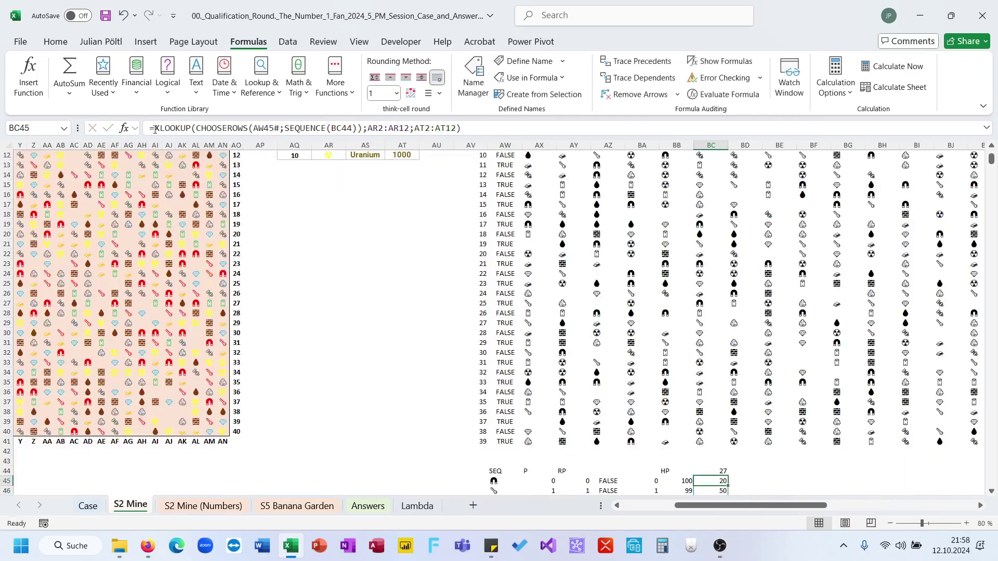
Wrap the XLOOKUP formula in BC45 in SUM to total the coins
{"action": "left_click", "coordinate": [154, 129]}
{"action": "type", "text": "sum("}
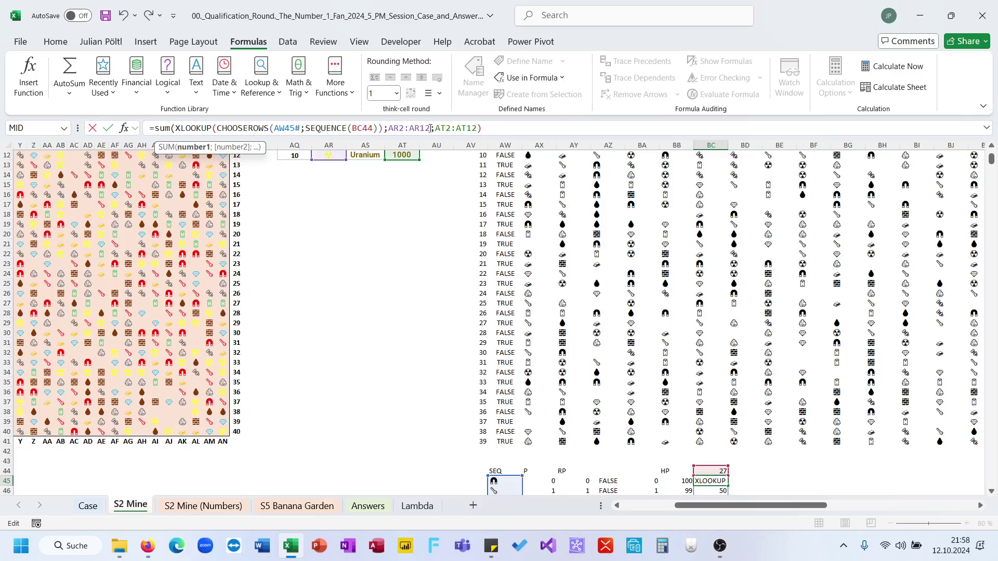
{"action": "type", "text": ")"}
{"action": "key", "text": "Return"}
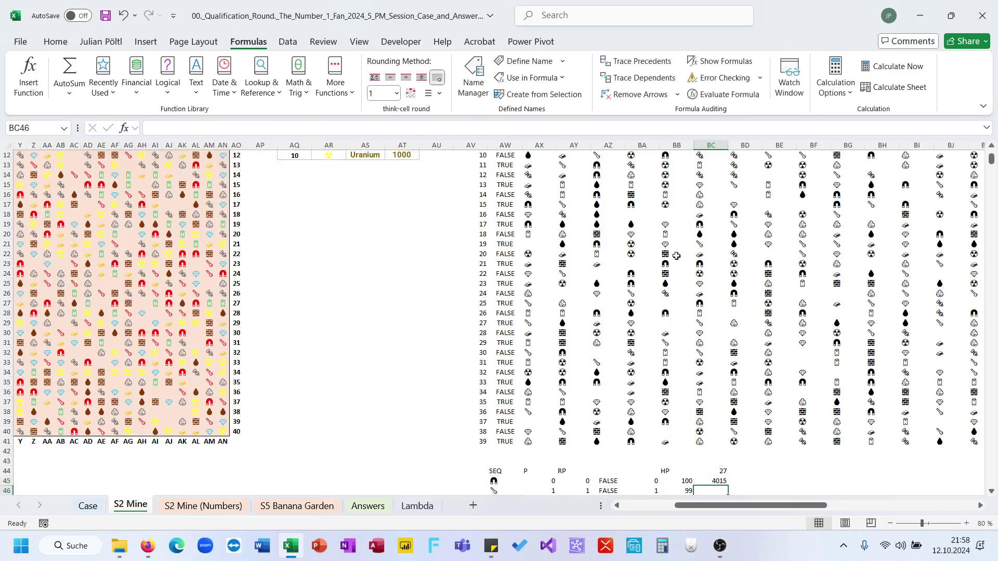
{"action": "scroll", "coordinate": [676, 256], "scroll_direction": "down", "scroll_amount": 5}
{"action": "left_click", "coordinate": [719, 337]}
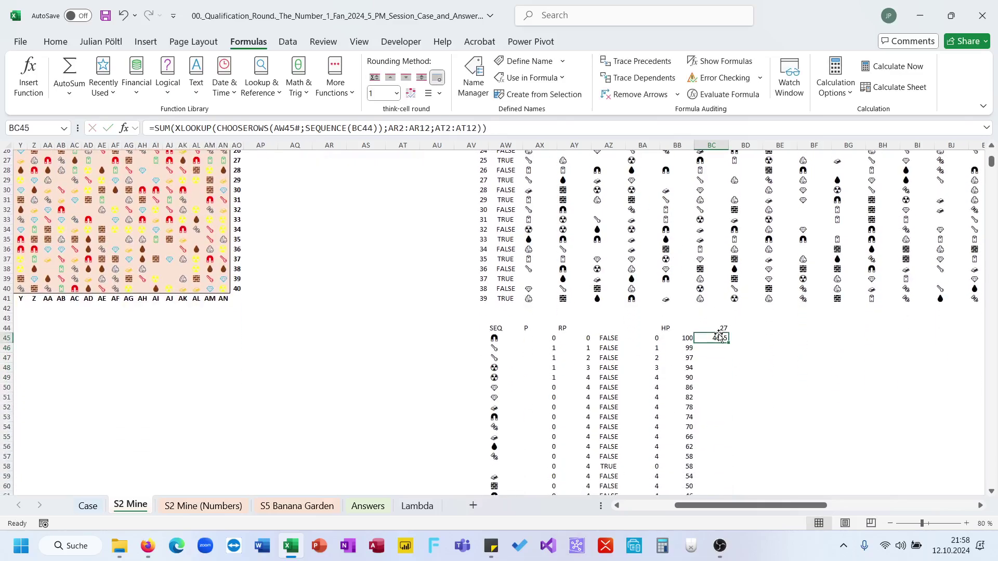
Link BF45 to the coin total in BC45 and open the Case sheet to compare it with the Example2 answer
{"action": "left_click", "coordinate": [801, 338]}
{"action": "type", "text": "="}
{"action": "key", "text": "Left"}
{"action": "key", "text": "Left"}
{"action": "key", "text": "Left"}
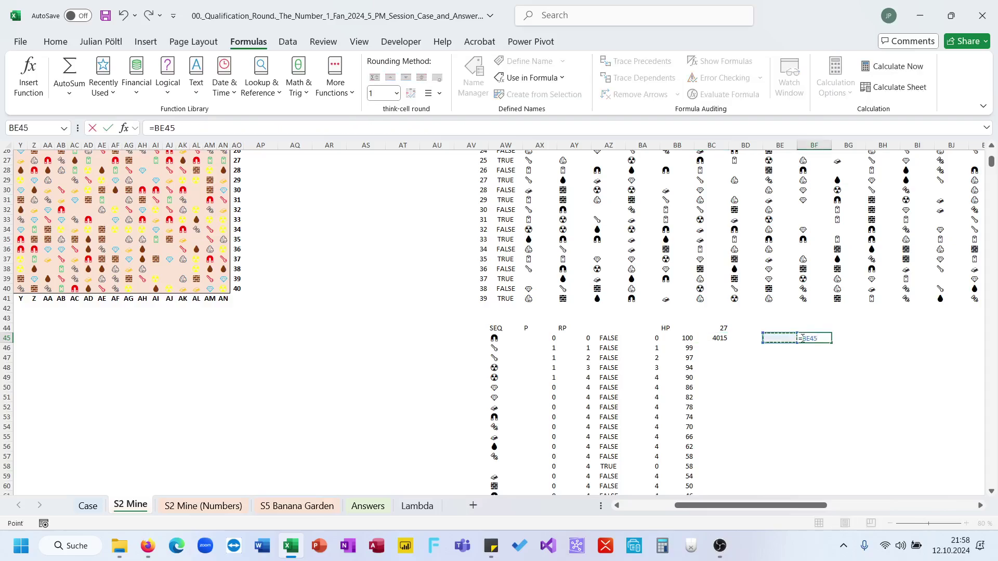
{"action": "key", "text": "Return"}
{"action": "left_click", "coordinate": [88, 505]}
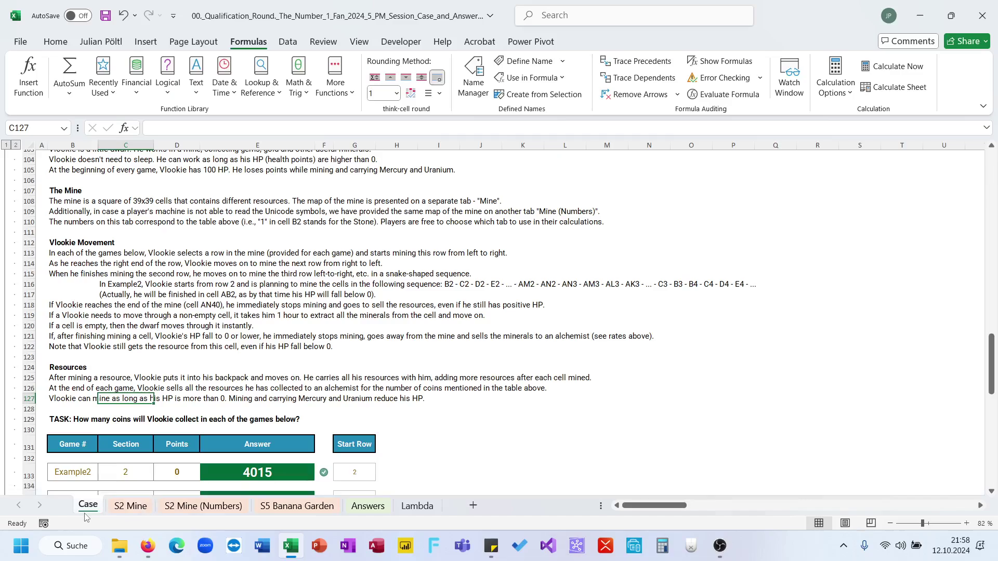
Copy game numbers 21 to 40 from the Case sheet's S2 table into S2 Mine, starting at BE46
{"action": "scroll", "coordinate": [119, 388], "scroll_direction": "down", "scroll_amount": 6}
{"action": "left_click", "coordinate": [81, 210]}
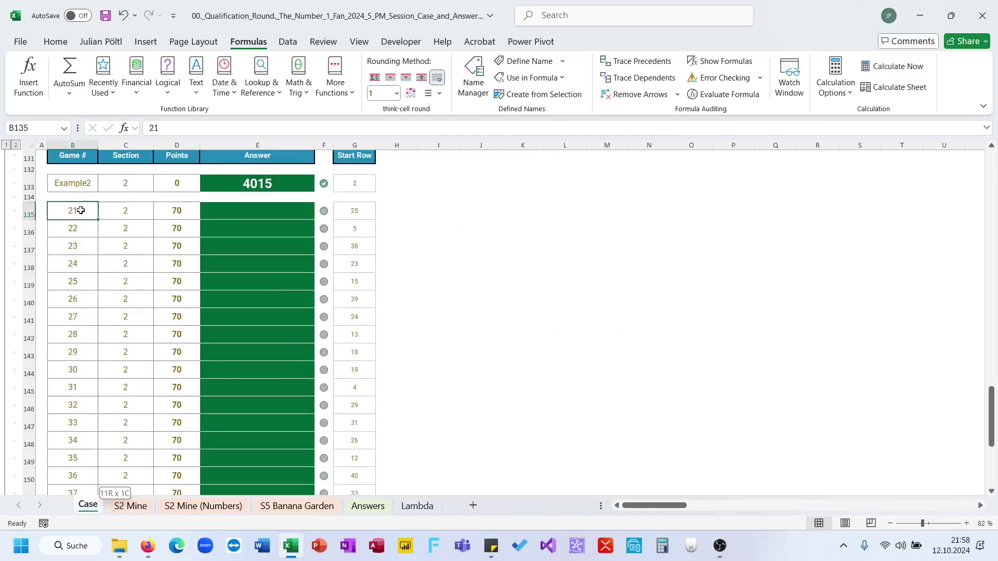
{"action": "key", "text": "ctrl+shift+Down"}
{"action": "key", "text": "ctrl+c"}
{"action": "left_click", "coordinate": [131, 506]}
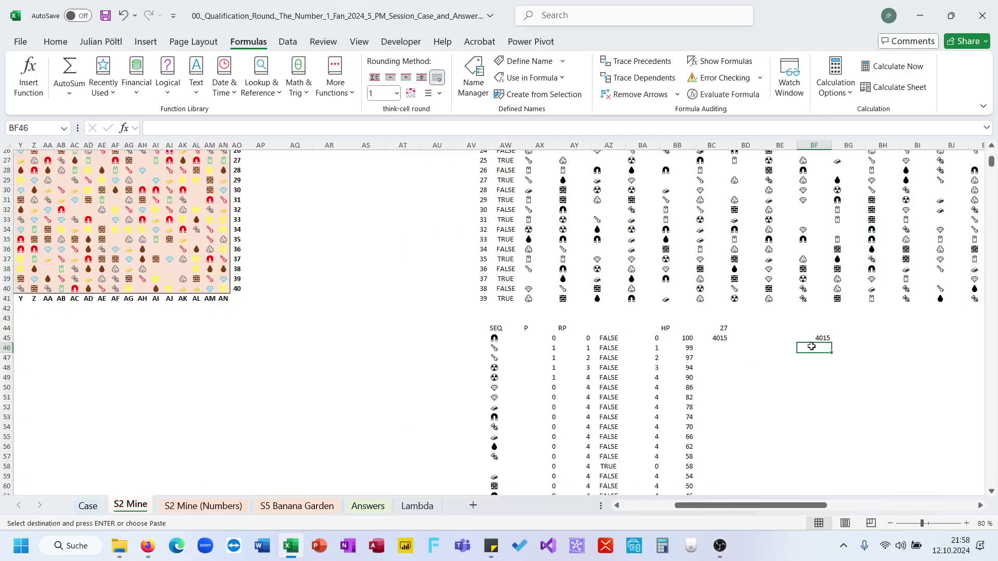
{"action": "left_click", "coordinate": [792, 348]}
{"action": "key", "text": "ctrl+v"}
Try a one-variable data table on BE45:BF65 with the game cell AV2 as column input cell
{"action": "left_click_drag", "start_coordinate": [788, 337], "coordinate": [788, 337]}
{"action": "key", "text": "ctrl+shift+Down"}
{"action": "key", "text": "ctrl+shift+Down"}
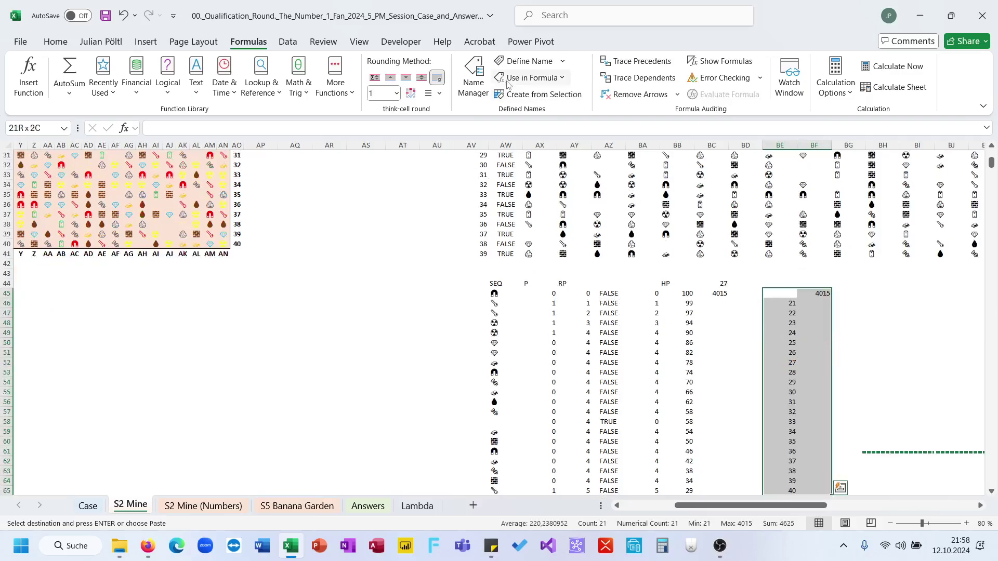
{"action": "left_click", "coordinate": [288, 42]}
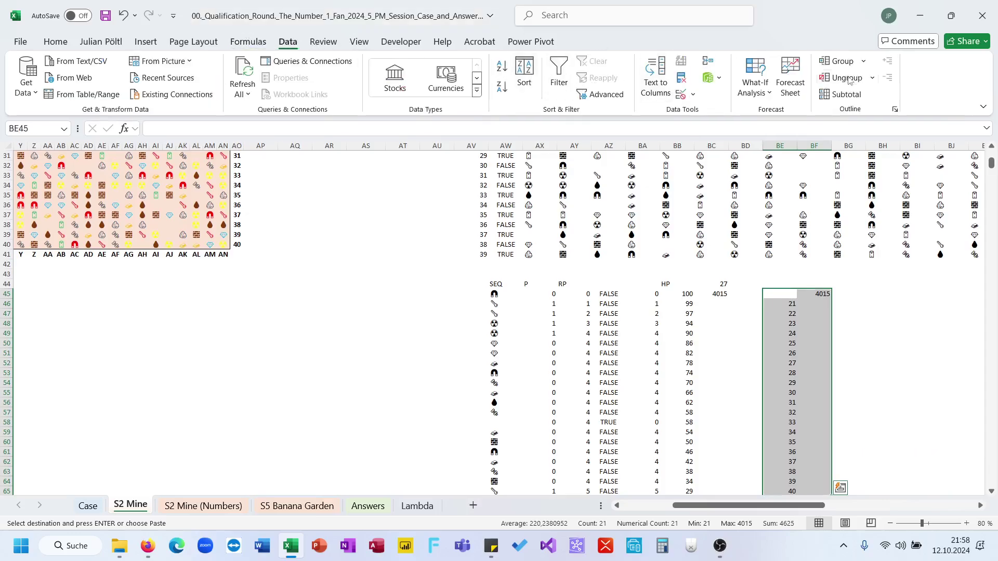
{"action": "left_click", "coordinate": [754, 86]}
{"action": "left_click", "coordinate": [772, 151]}
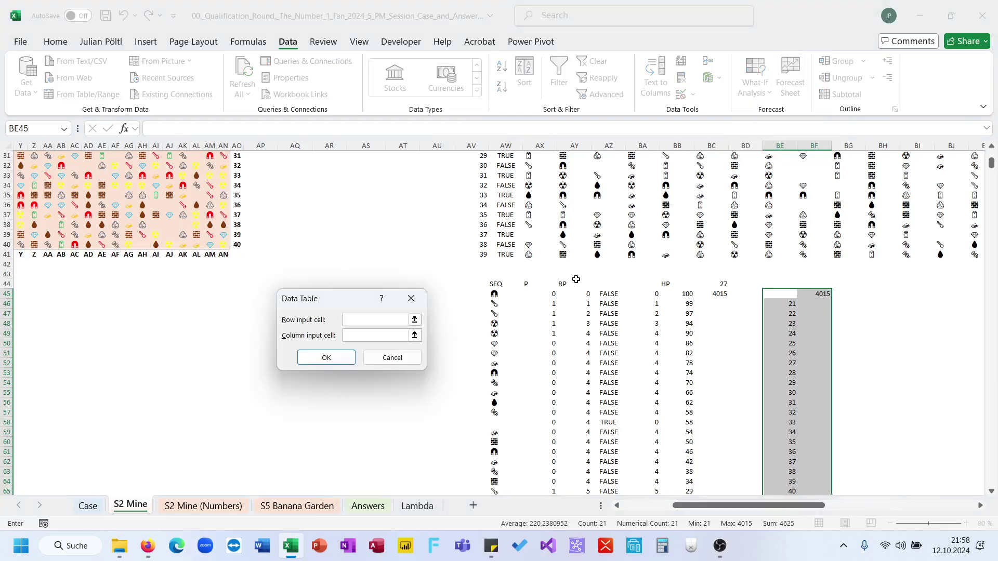
{"action": "scroll", "coordinate": [477, 208], "scroll_direction": "up", "scroll_amount": 10}
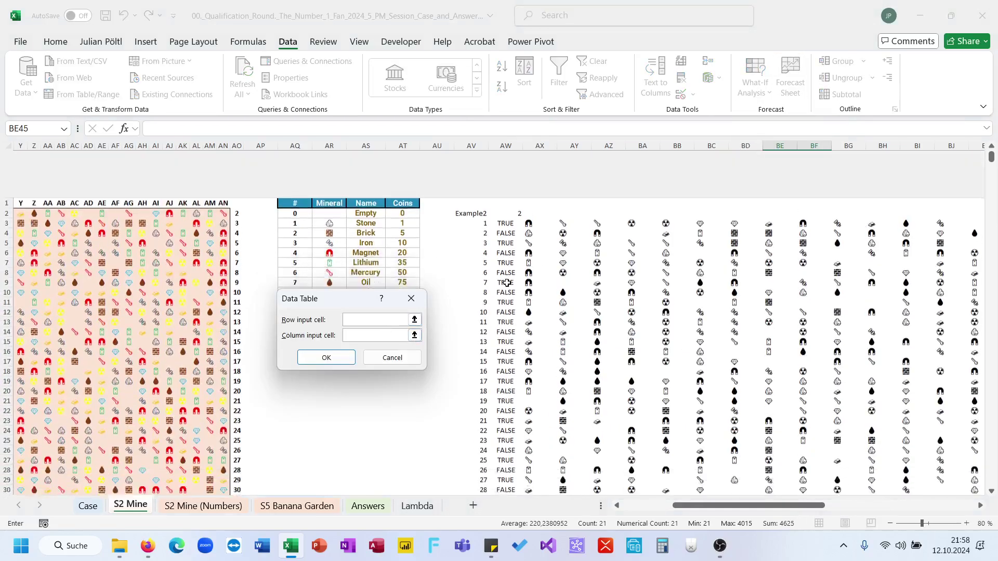
{"action": "left_click", "coordinate": [477, 167]}
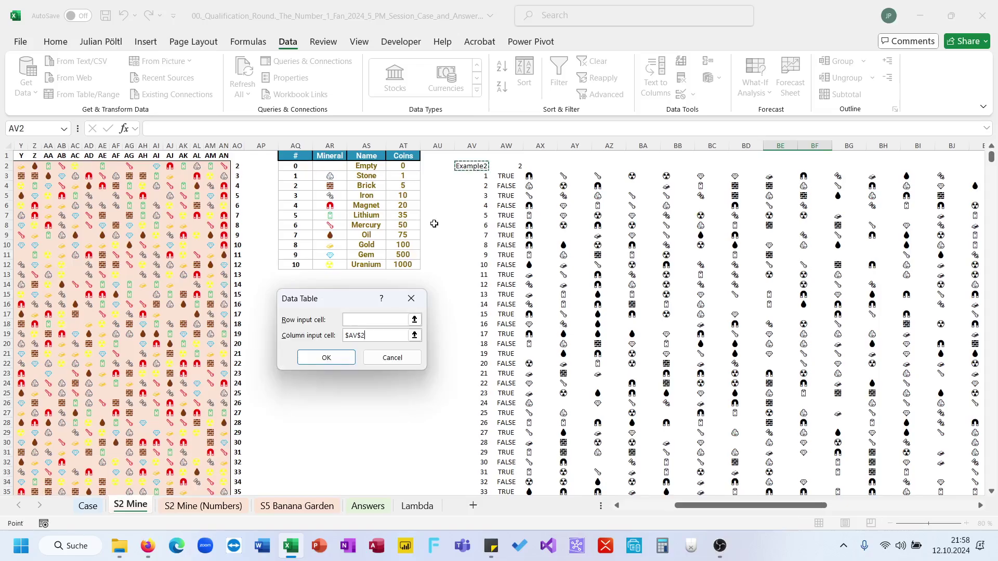
{"action": "left_click", "coordinate": [326, 358]}
{"action": "scroll", "coordinate": [643, 297], "scroll_direction": "down", "scroll_amount": 11}
{"action": "scroll", "coordinate": [775, 263], "scroll_direction": "down", "scroll_amount": 20}
{"action": "scroll", "coordinate": [768, 267], "scroll_direction": "up", "scroll_amount": 17}
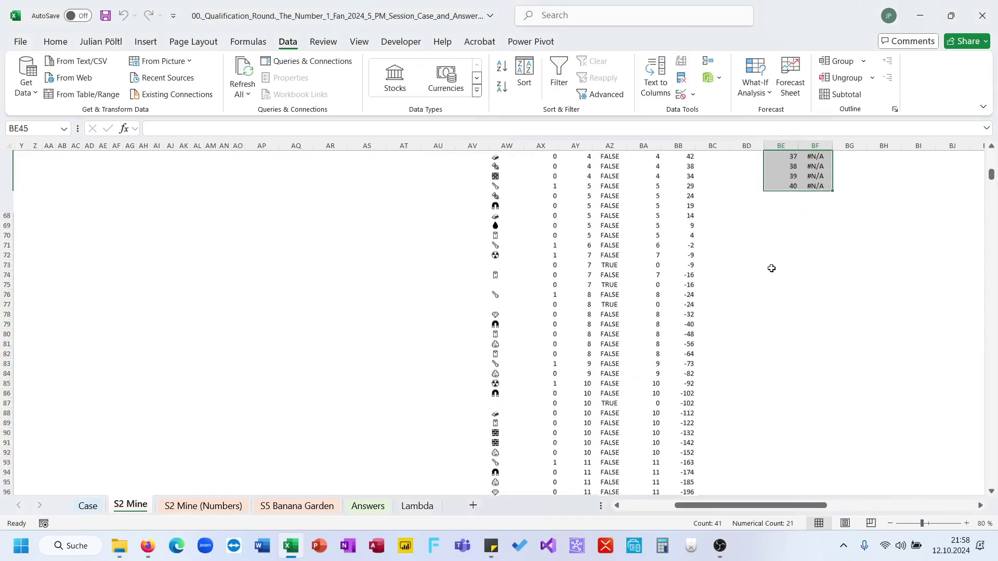
Clear the data table results from BF46:BF65
{"action": "left_click", "coordinate": [814, 165]}
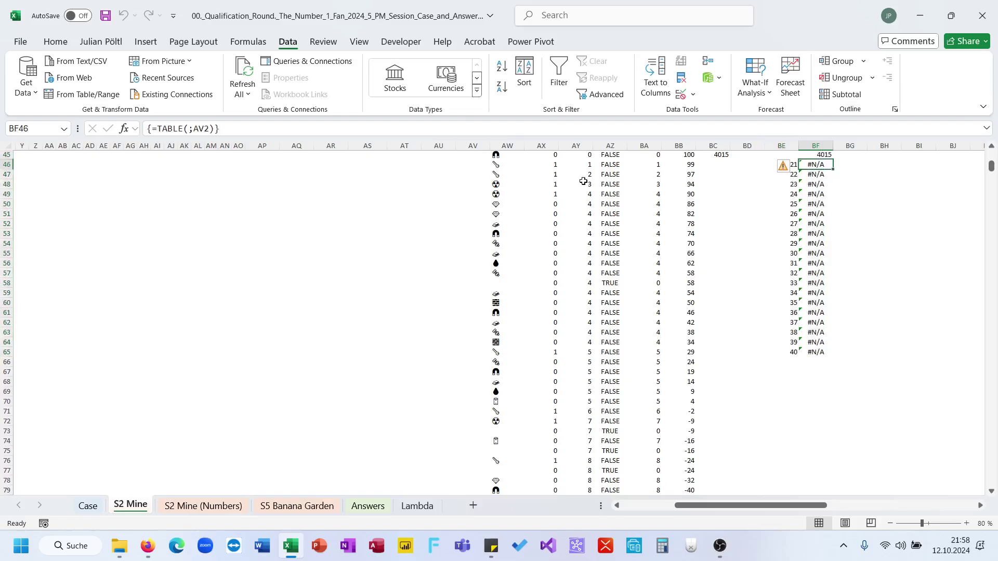
{"action": "scroll", "coordinate": [583, 181], "scroll_direction": "up", "scroll_amount": 3}
{"action": "key", "text": "ctrl+shift+Down"}
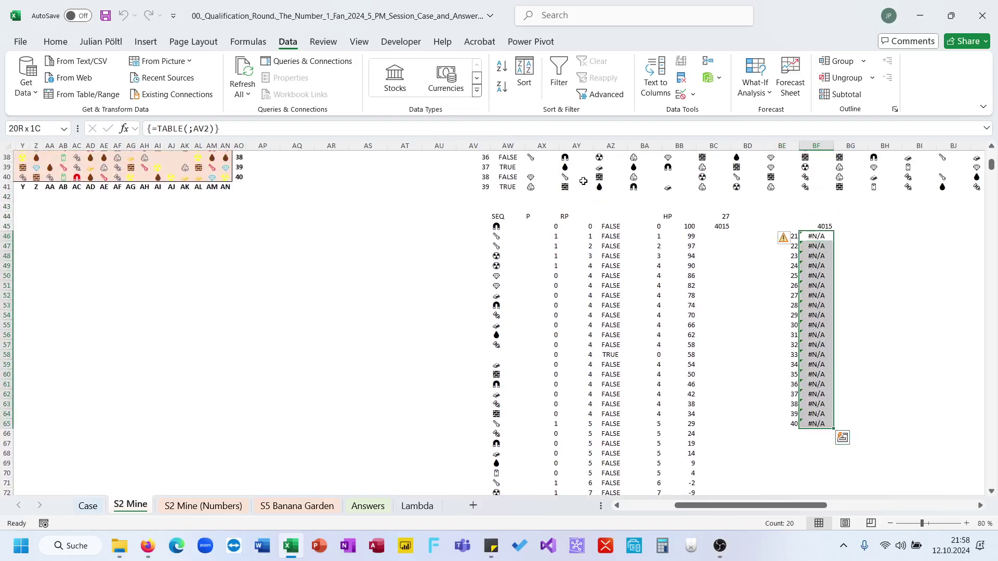
{"action": "key", "text": "Delete"}
Try building the data table on BE45:BF65 again, using AV2 as column input cell
{"action": "left_click", "coordinate": [798, 228]}
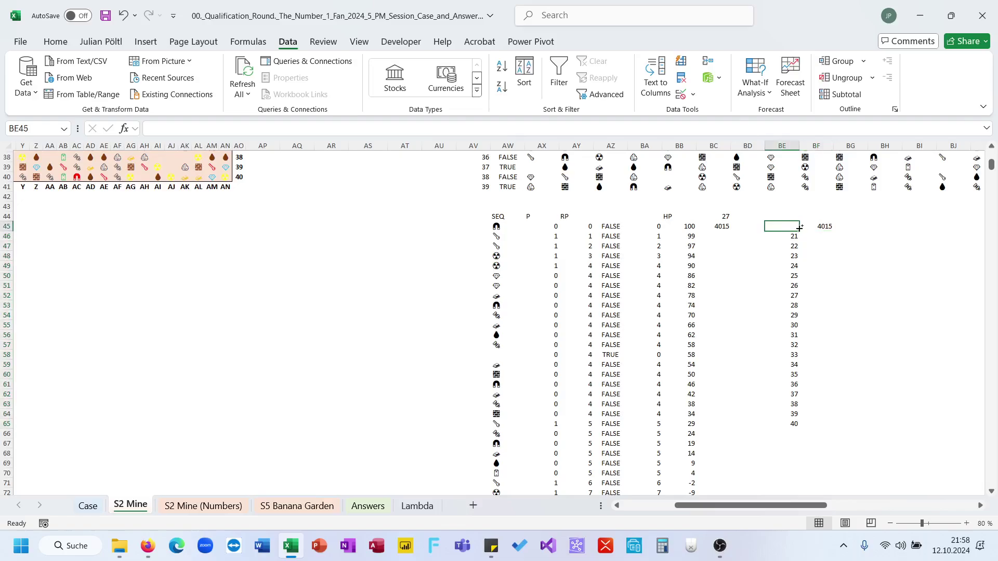
{"action": "key", "text": "ctrl+shift+Right"}
{"action": "key", "text": "ctrl+shift+Down"}
{"action": "key", "text": "ctrl+shift+Down"}
{"action": "left_click", "coordinate": [754, 78]}
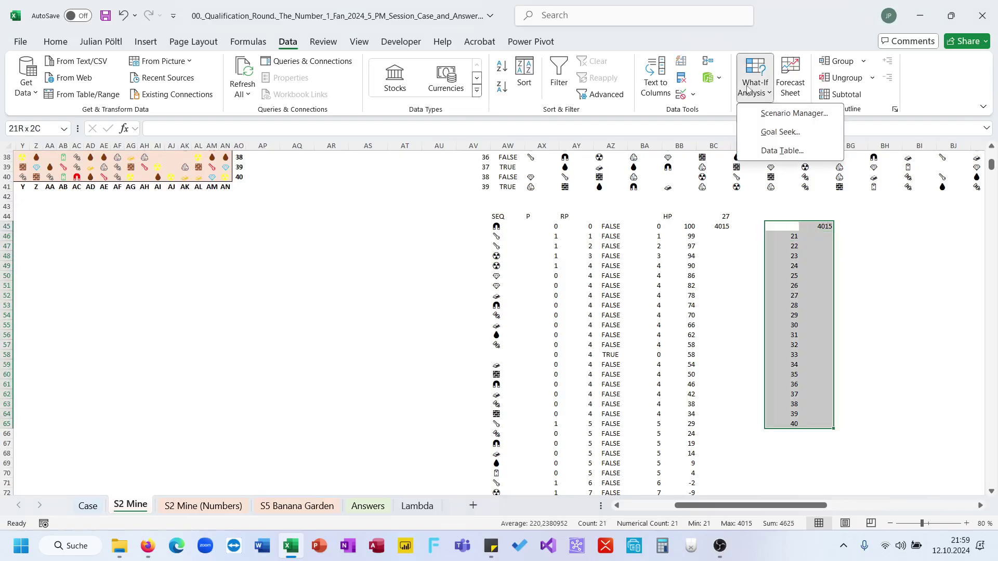
{"action": "left_click", "coordinate": [757, 151]}
{"action": "key", "text": "Tab"}
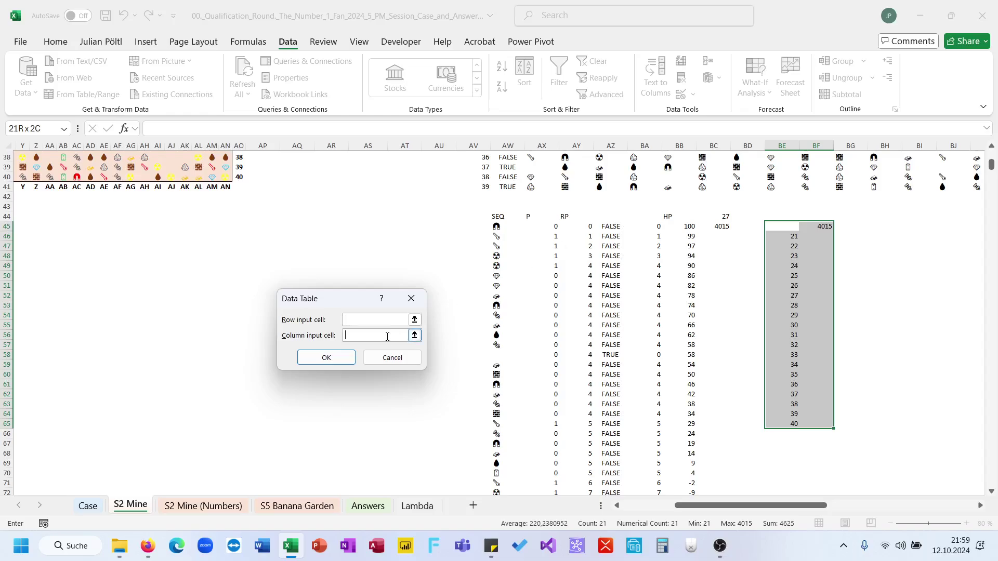
{"action": "scroll", "coordinate": [504, 263], "scroll_direction": "up", "scroll_amount": 12}
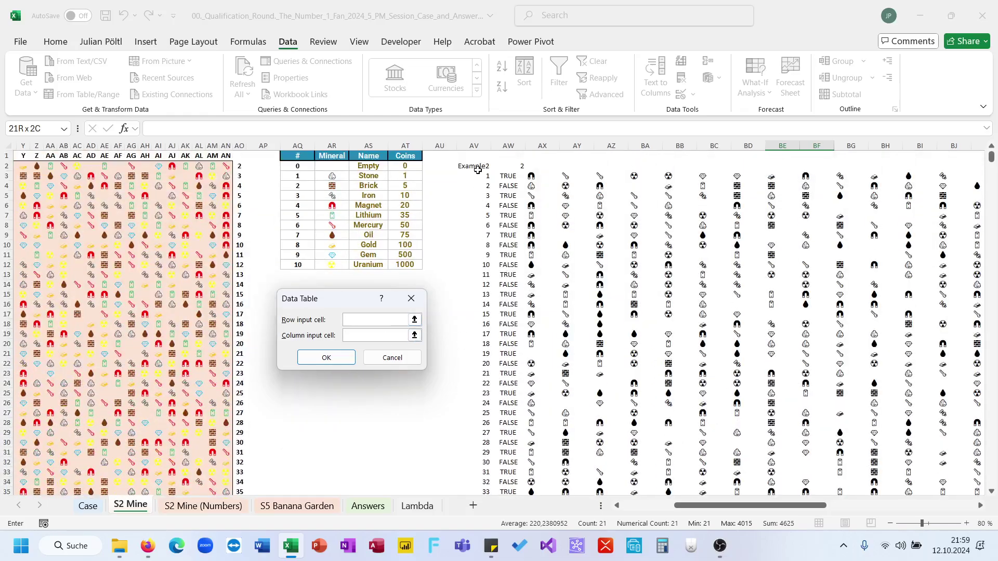
{"action": "left_click", "coordinate": [478, 170]}
{"action": "left_click", "coordinate": [327, 358]}
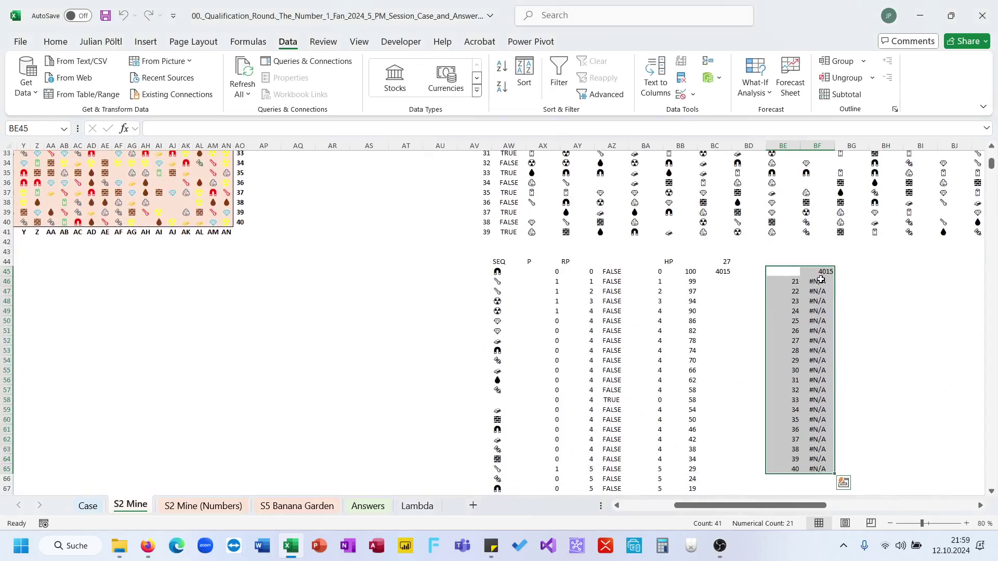
Inspect the data table formula in BF46 and the coin total formulas in BC45 and BF45
{"action": "left_click", "coordinate": [820, 280]}
{"action": "left_click", "coordinate": [421, 123]}
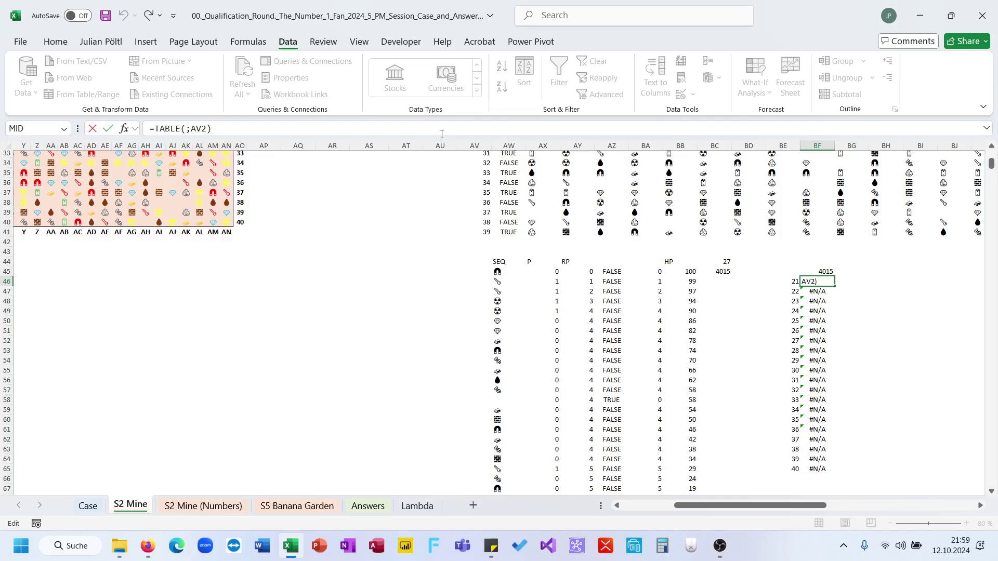
{"action": "key", "text": "Escape"}
{"action": "left_click", "coordinate": [723, 271]}
{"action": "left_click", "coordinate": [818, 271]}
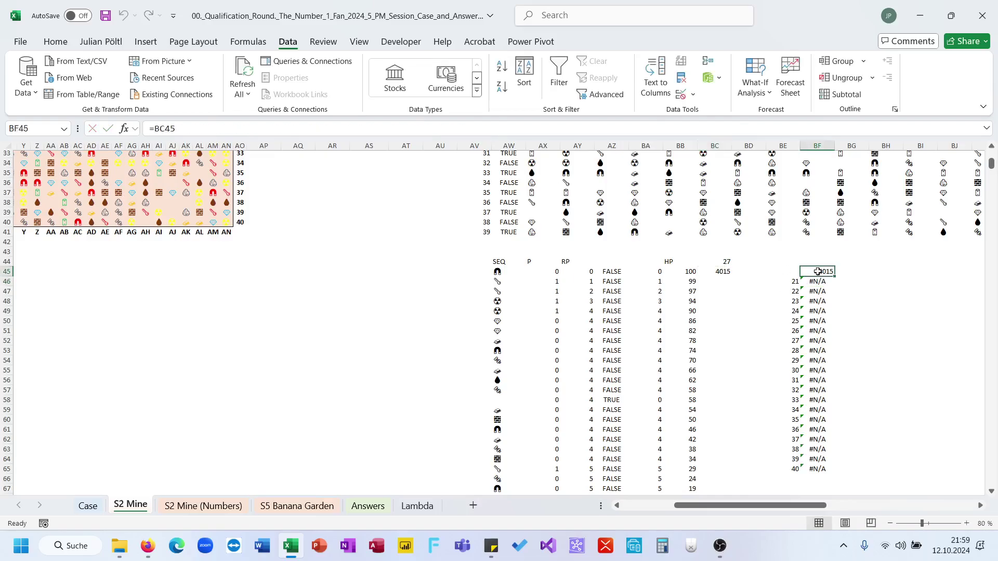
Delete the second data table's results in BF46:BF65
{"action": "left_click", "coordinate": [825, 283]}
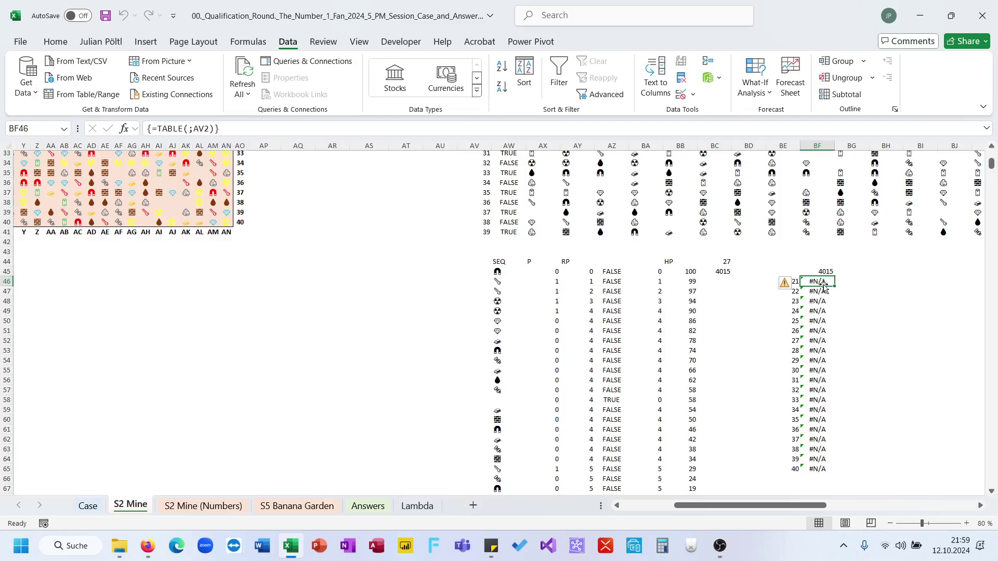
{"action": "left_click_drag", "start_coordinate": [826, 288], "coordinate": [821, 471]}
{"action": "key", "text": "Delete"}
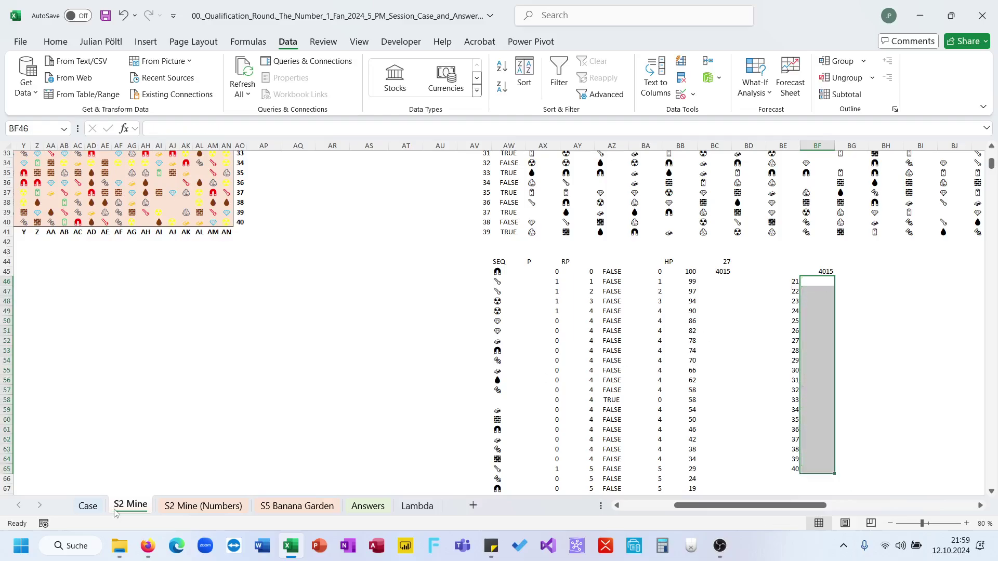
Review the game numbers and start rows on the Case sheet, and return to S2 Mine
{"action": "left_click", "coordinate": [86, 508]}
{"action": "scroll", "coordinate": [167, 437], "scroll_direction": "up", "scroll_amount": 3}
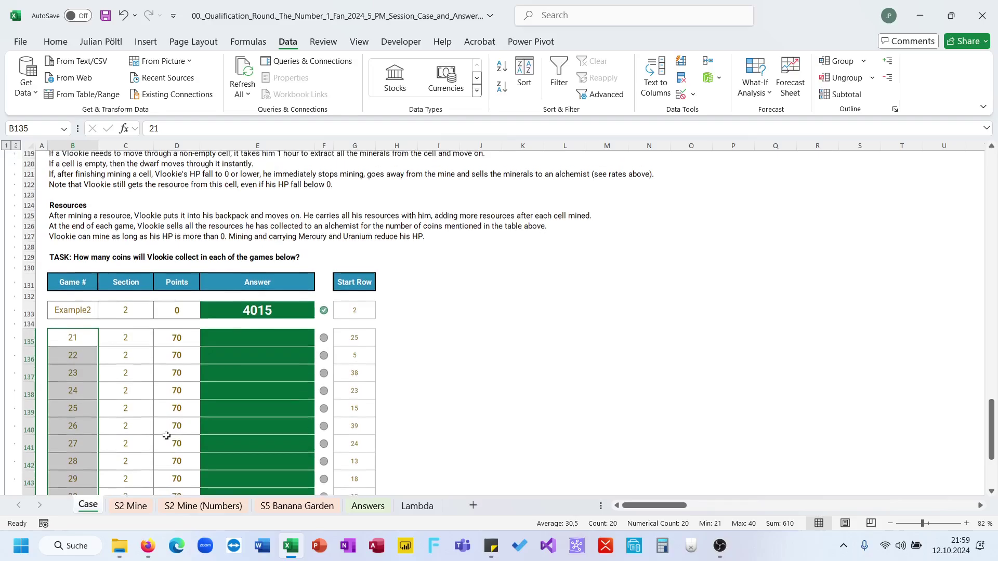
{"action": "scroll", "coordinate": [167, 435], "scroll_direction": "down", "scroll_amount": 4}
{"action": "left_click", "coordinate": [131, 506]}
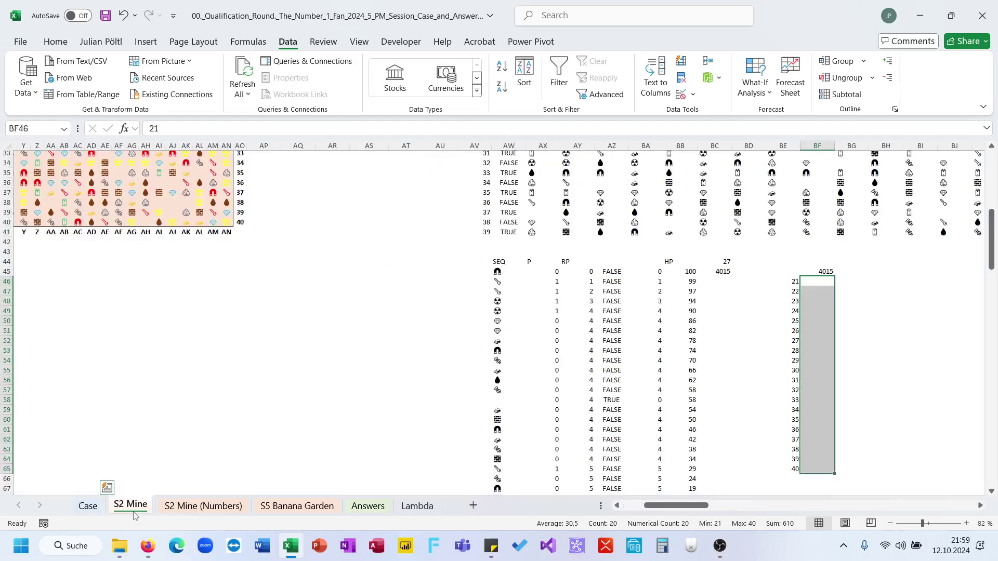
{"action": "left_click", "coordinate": [795, 274]}
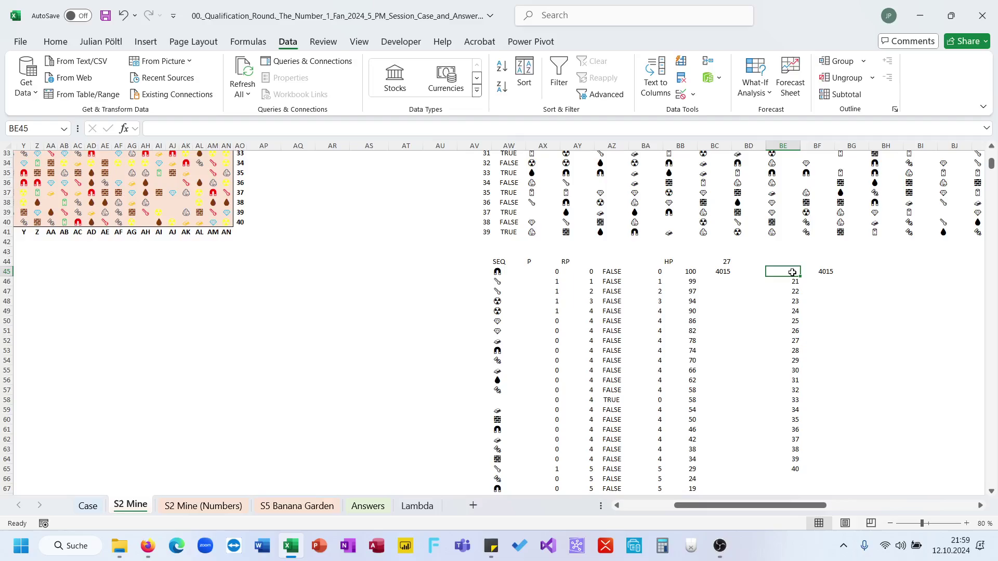
{"action": "left_click_drag", "start_coordinate": [792, 272], "coordinate": [818, 469]}
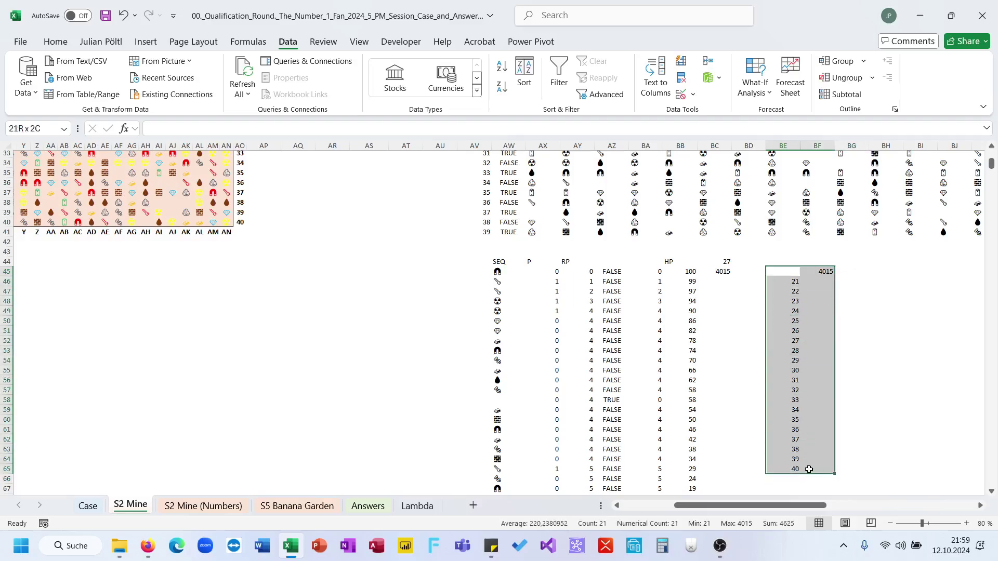
{"action": "right_click", "coordinate": [401, 364]}
Check the workbook calculation settings in the formula section of the Excel options
{"action": "left_click", "coordinate": [25, 51]}
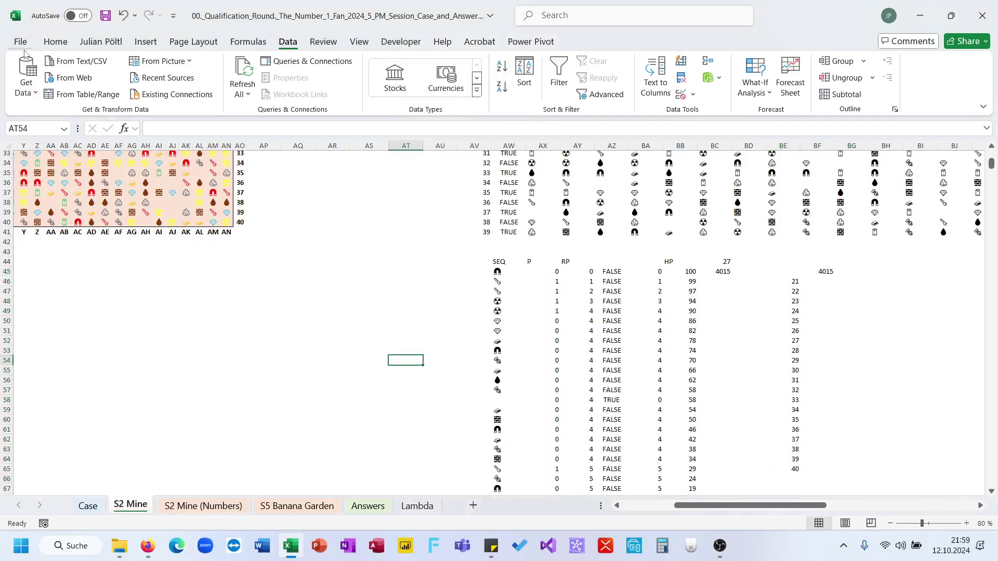
{"action": "left_click", "coordinate": [21, 44]}
{"action": "left_click", "coordinate": [53, 502]}
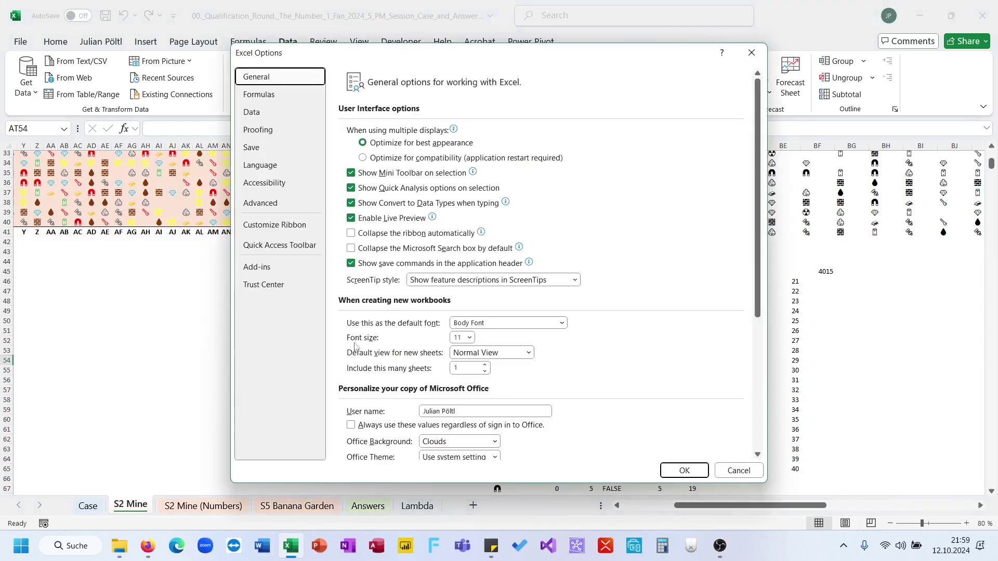
{"action": "left_click", "coordinate": [276, 95]}
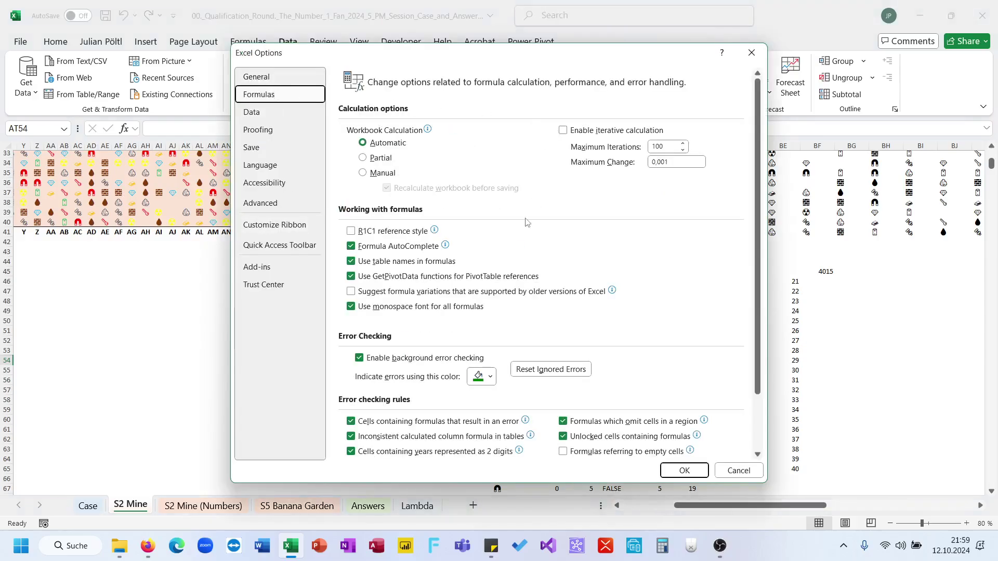
{"action": "left_click", "coordinate": [684, 471]}
Set the game number in AV2 to 21 to test the model directly
{"action": "left_click", "coordinate": [823, 282]}
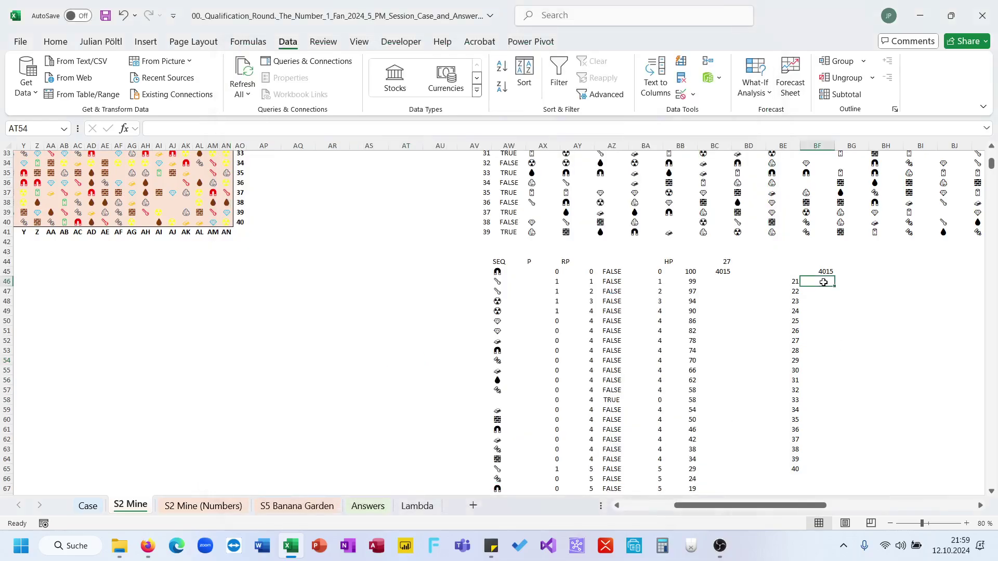
{"action": "scroll", "coordinate": [631, 238], "scroll_direction": "up", "scroll_amount": 11}
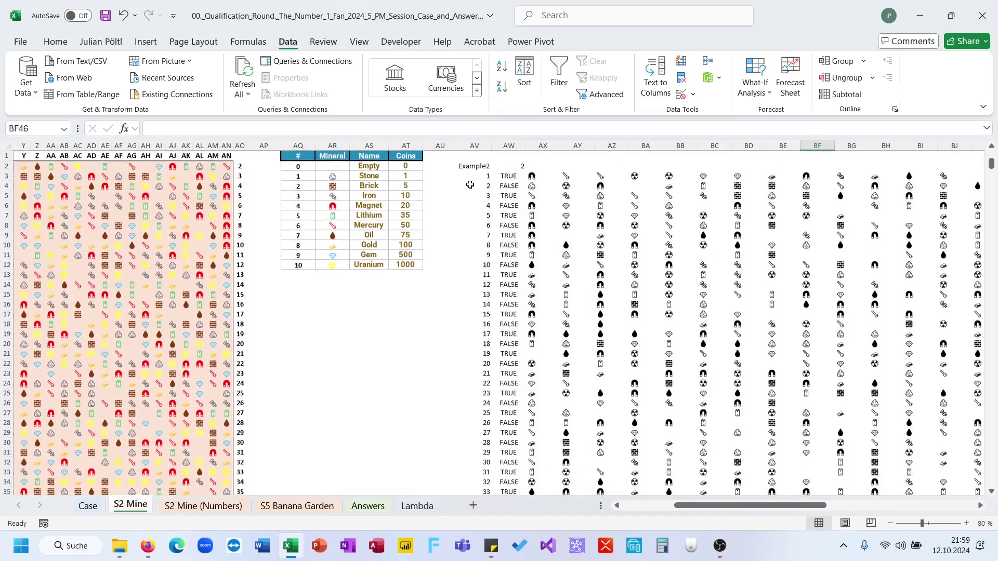
{"action": "left_click", "coordinate": [479, 165]}
{"action": "type", "text": "21"}
{"action": "key", "text": "Return"}
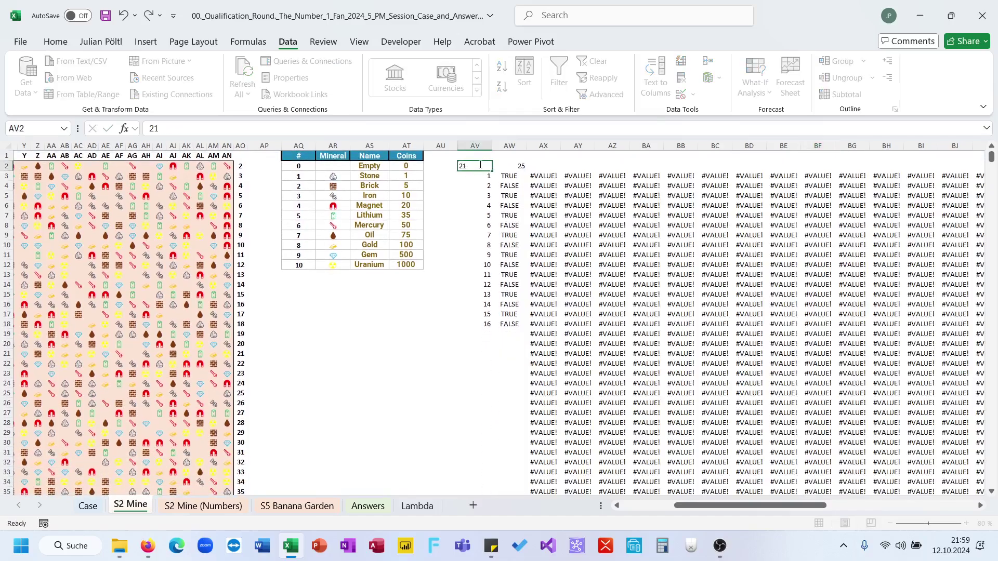
Inspect the start row lookup in AW2 and the INDEX and L_ReverseArray formula in AX3 for the cause of the errors
{"action": "left_click", "coordinate": [540, 176]}
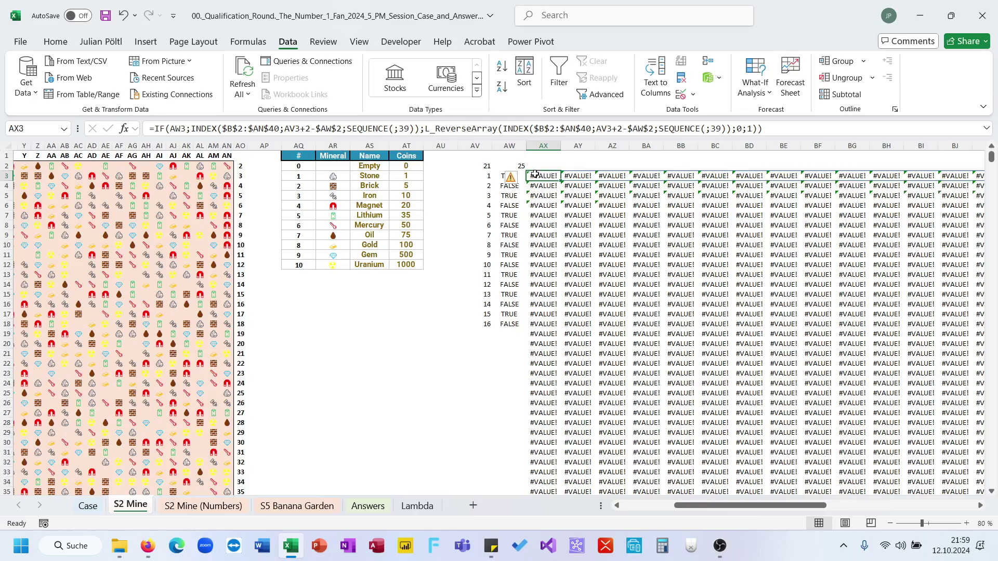
{"action": "left_click", "coordinate": [514, 164]}
{"action": "left_click", "coordinate": [444, 129]}
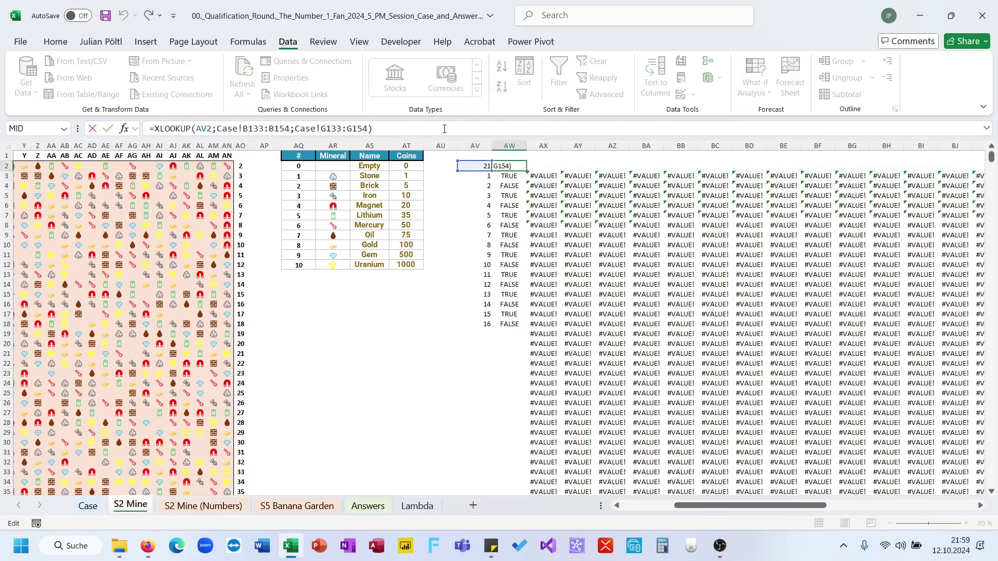
{"action": "key", "text": "ctrl+Return"}
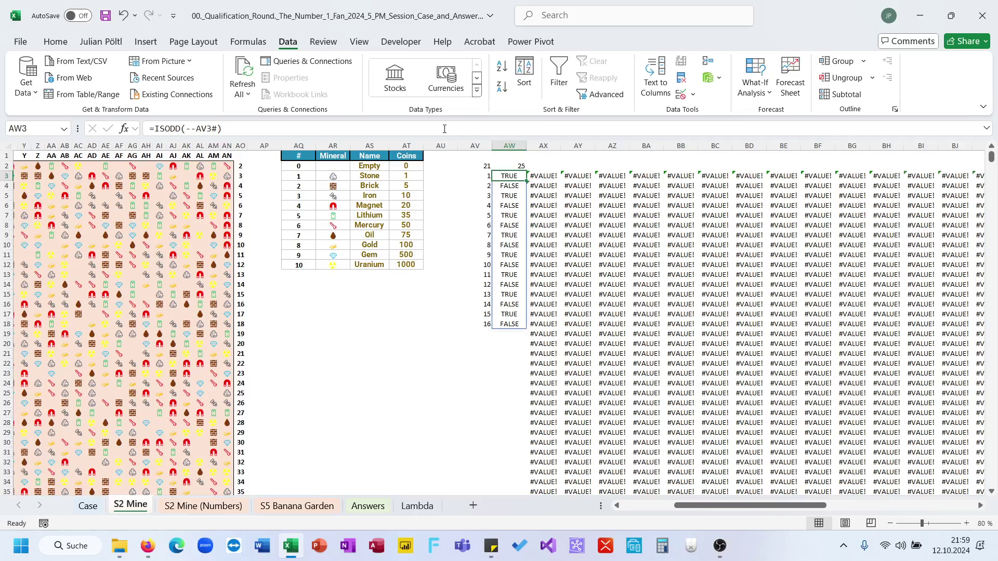
{"action": "left_click", "coordinate": [444, 129]}
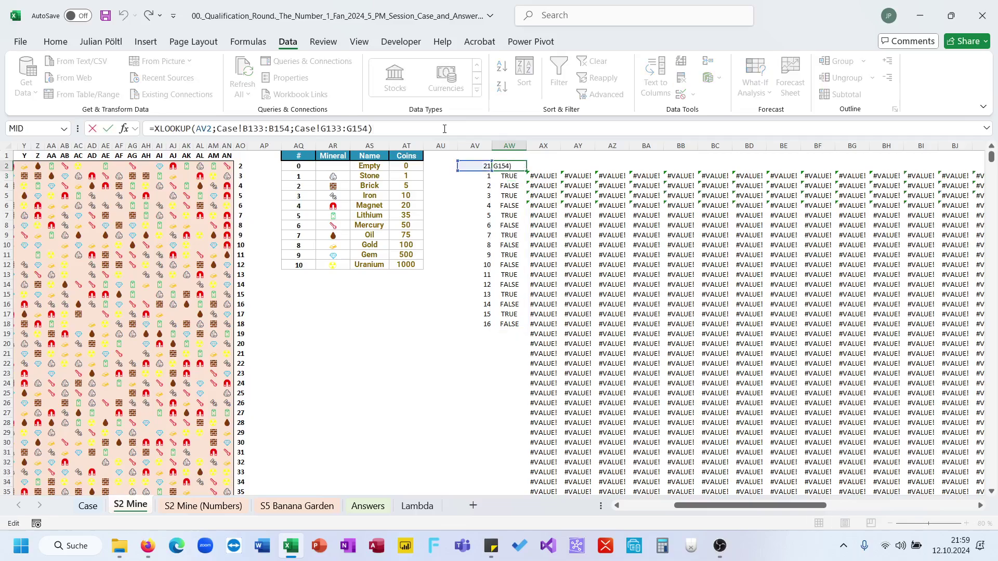
{"action": "key", "text": "Return"}
{"action": "key", "text": "Right"}
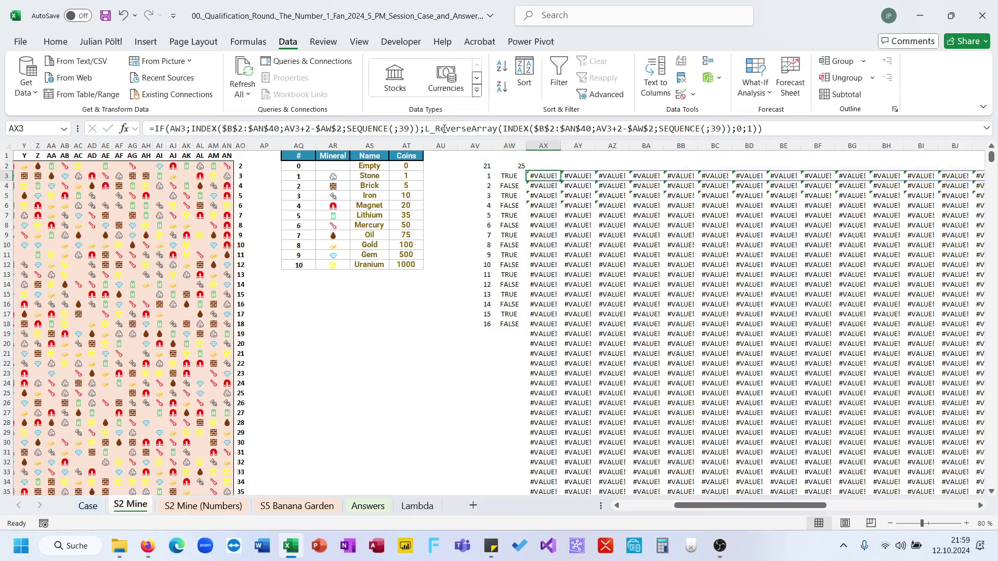
{"action": "left_click", "coordinate": [444, 129]}
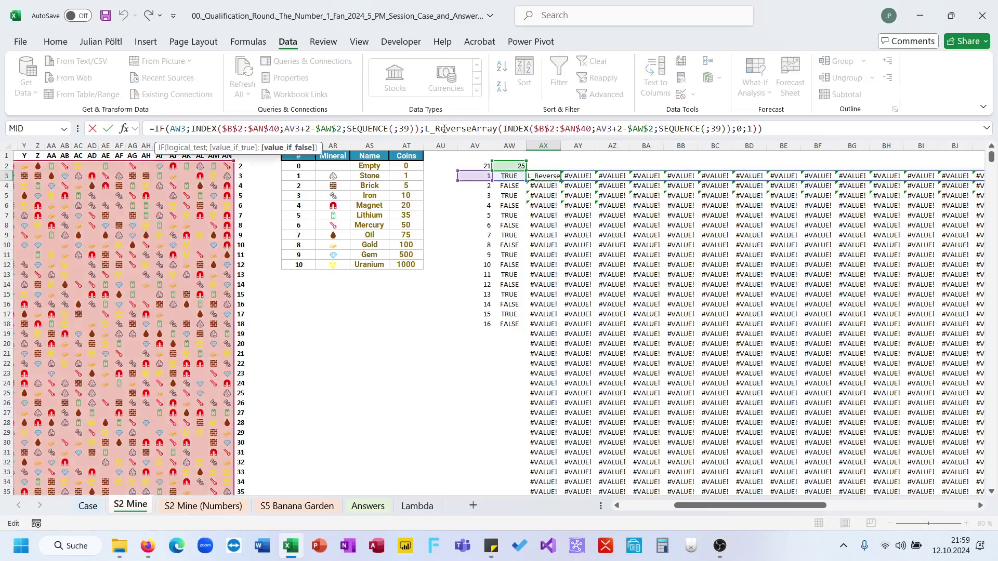
{"action": "key", "text": "Escape"}
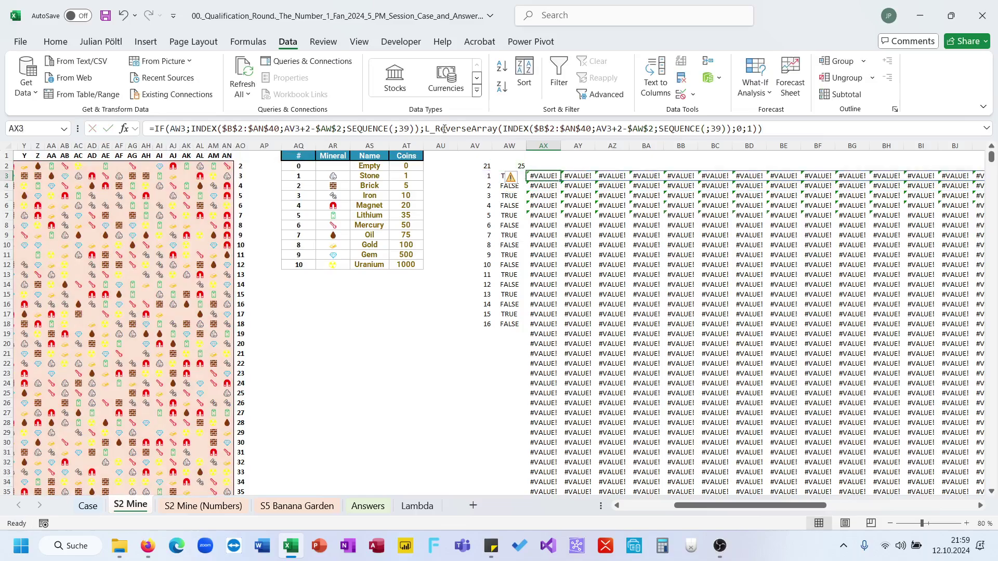
{"action": "left_click", "coordinate": [444, 129]}
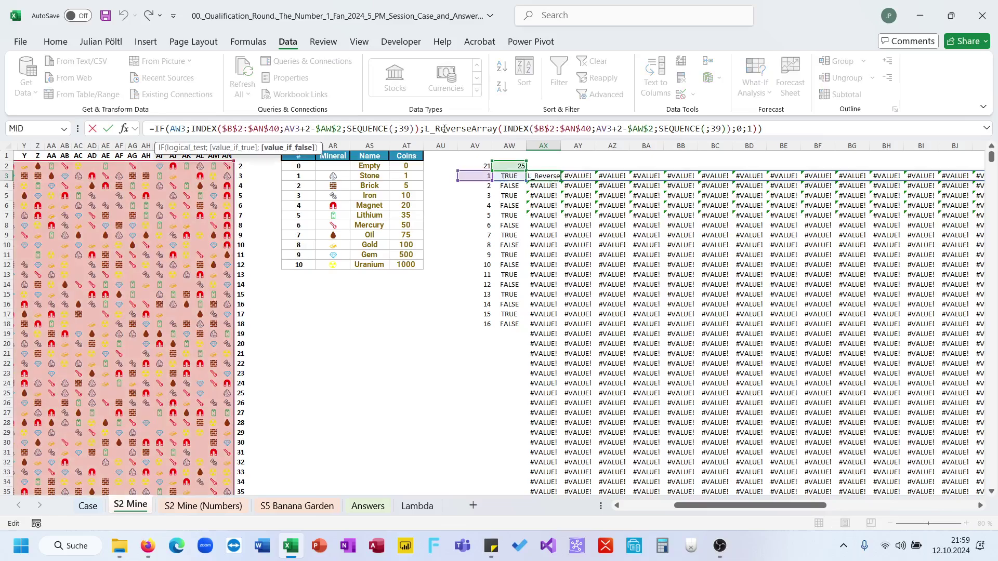
{"action": "key", "text": "Escape"}
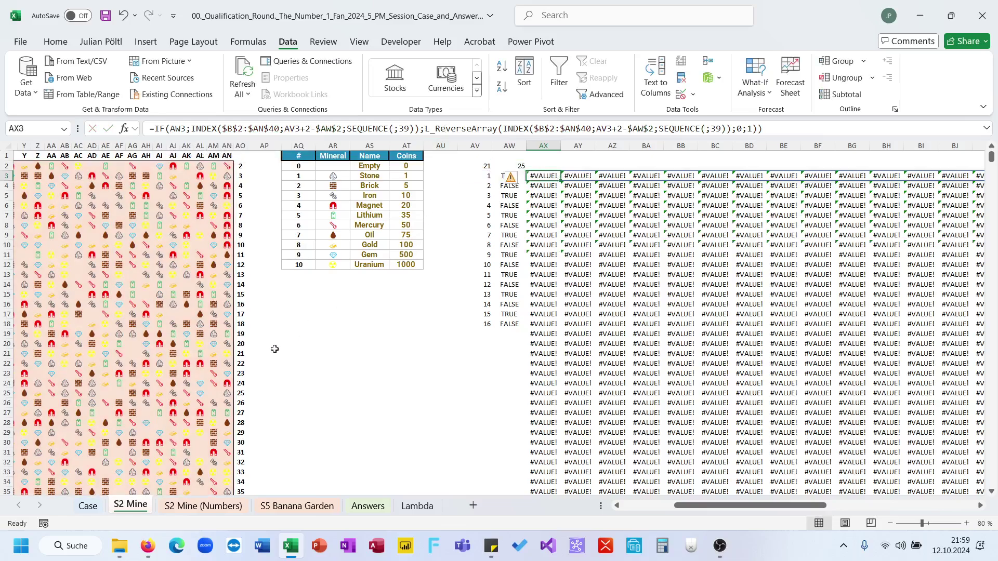
Look at the game table on the Case sheet again, and re-examine the AX3 formula on S2 Mine
{"action": "left_click", "coordinate": [88, 506]}
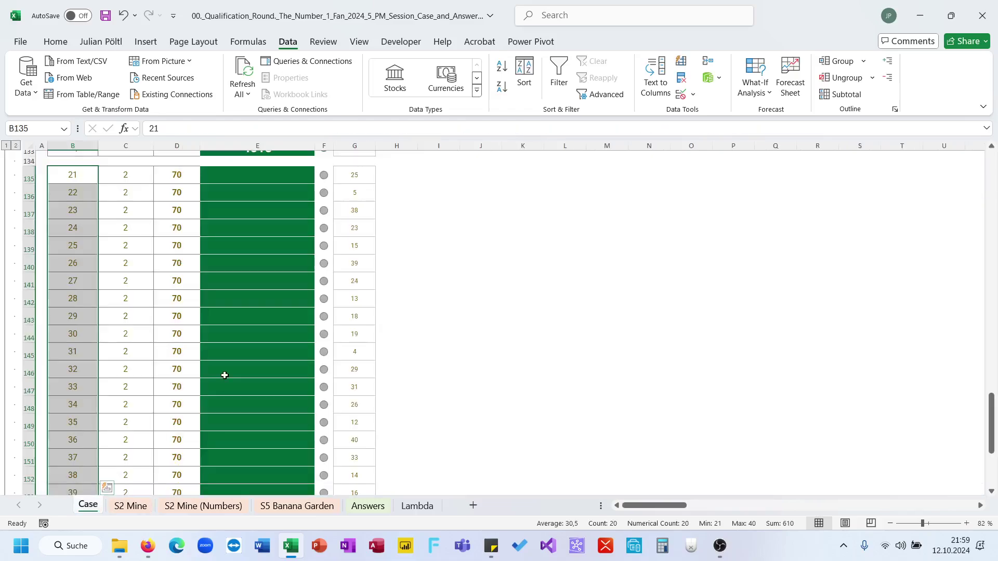
{"action": "scroll", "coordinate": [224, 376], "scroll_direction": "up", "scroll_amount": 5}
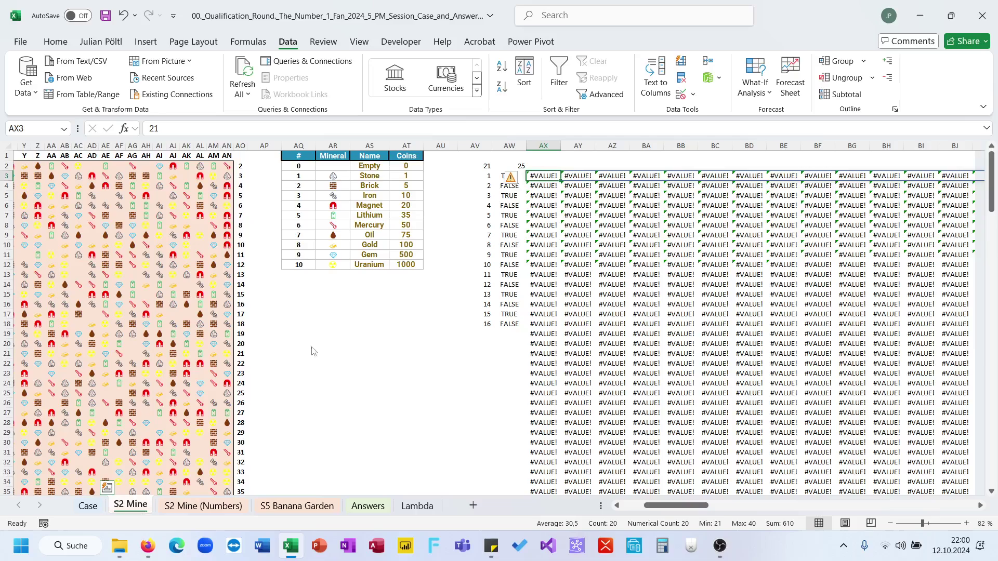
{"action": "left_click", "coordinate": [130, 505]}
{"action": "left_click", "coordinate": [402, 129]}
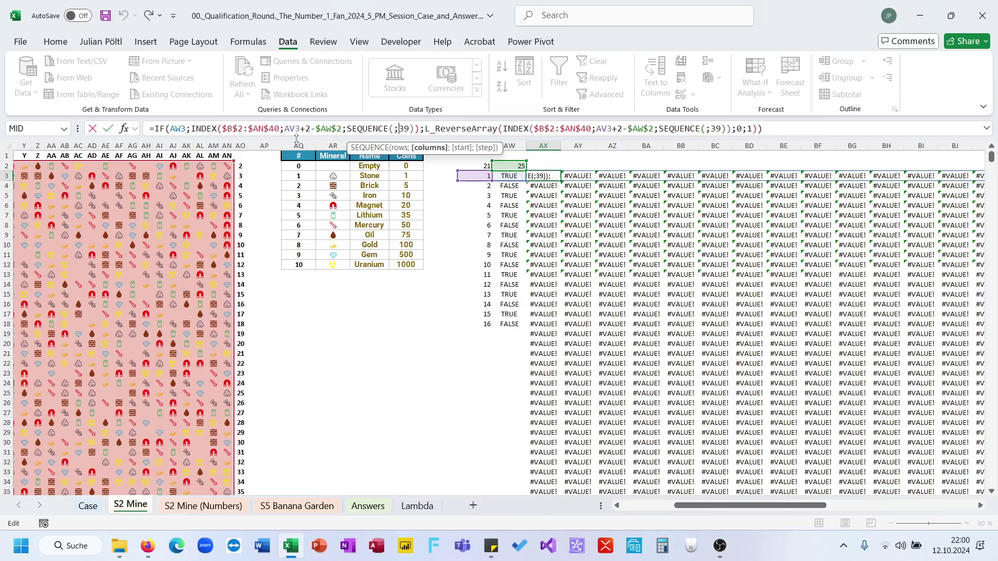
{"action": "key", "text": "ctrl+Return"}
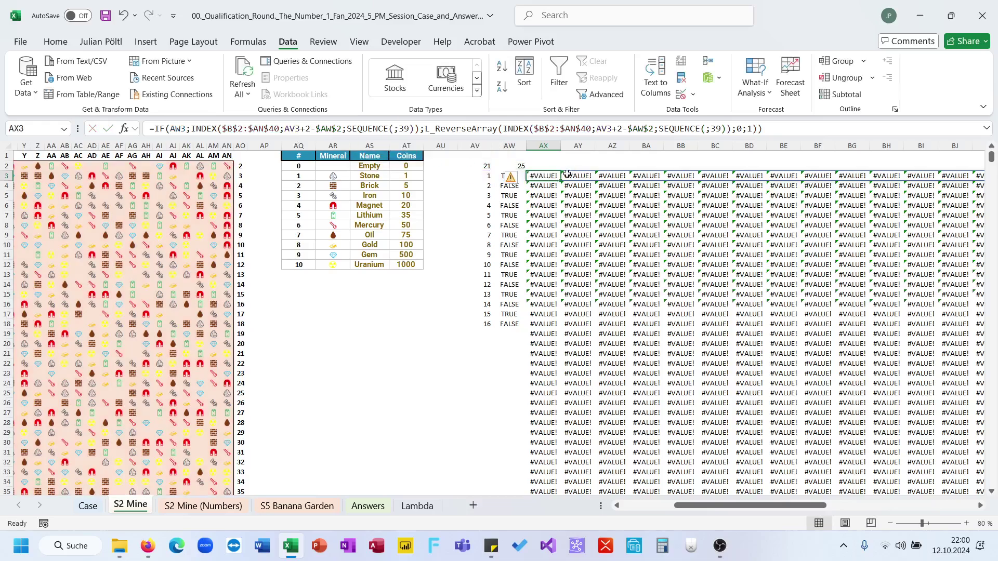
Try 40-$AW$2+2 as the row number of the first INDEX in the AX3 formula
{"action": "left_click", "coordinate": [483, 176]}
{"action": "left_click", "coordinate": [540, 175]}
{"action": "left_click", "coordinate": [338, 129]}
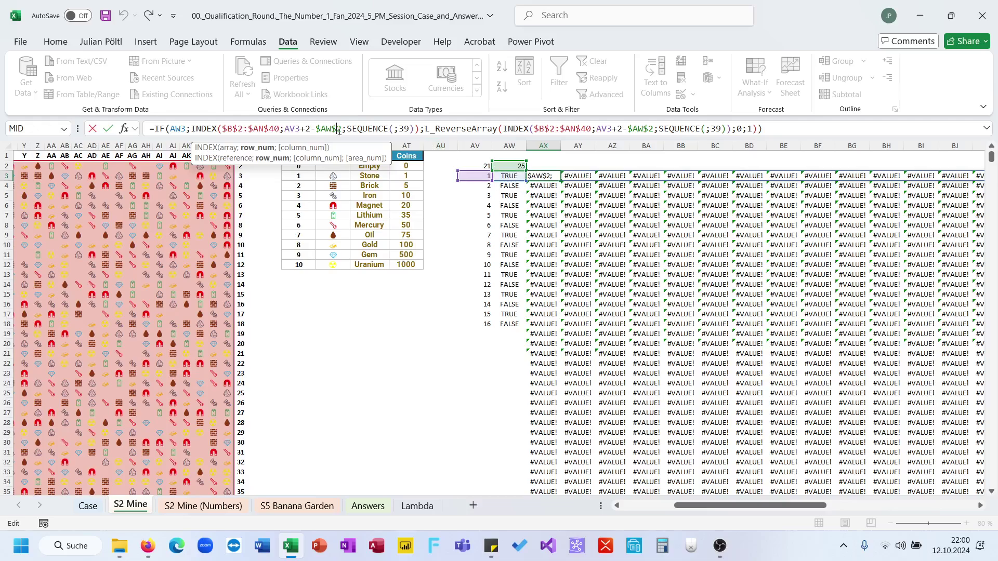
{"action": "left_click_drag", "start_coordinate": [340, 129], "coordinate": [322, 134]}
{"action": "left_click", "coordinate": [287, 128]}
{"action": "type", "text": "40"}
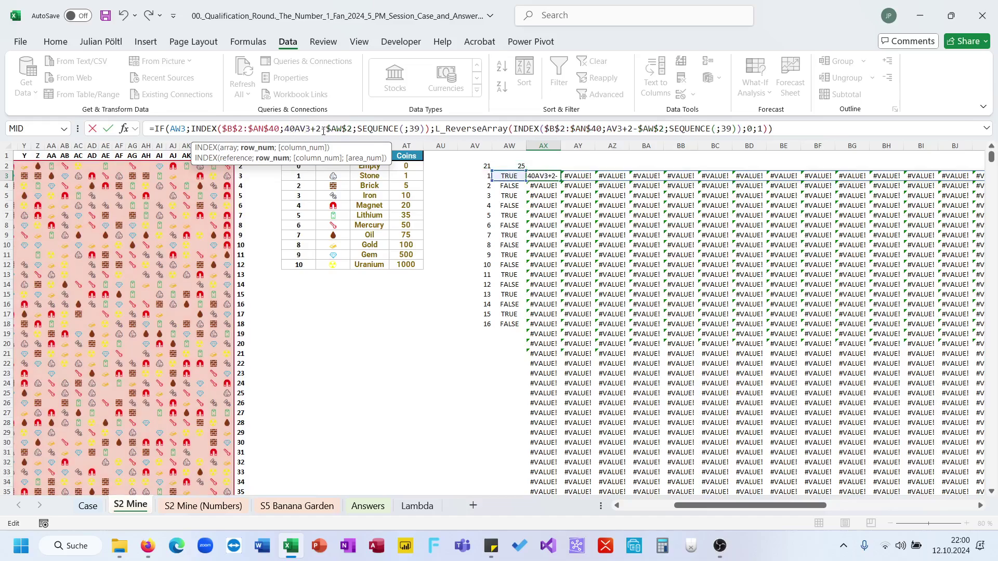
{"action": "left_click_drag", "start_coordinate": [323, 131], "coordinate": [296, 130]}
{"action": "key", "text": "BackSpace"}
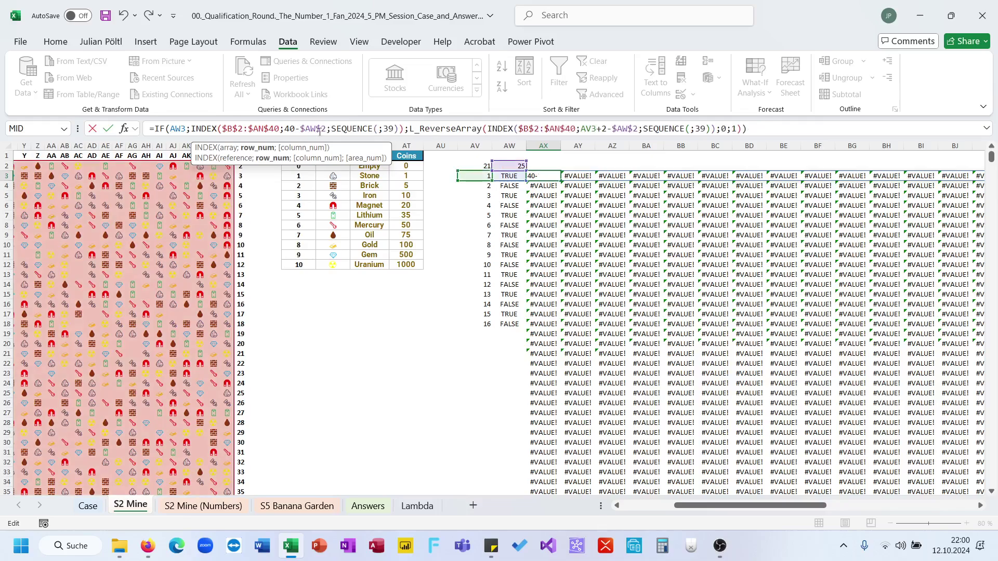
{"action": "key", "text": "ctrl+Return"}
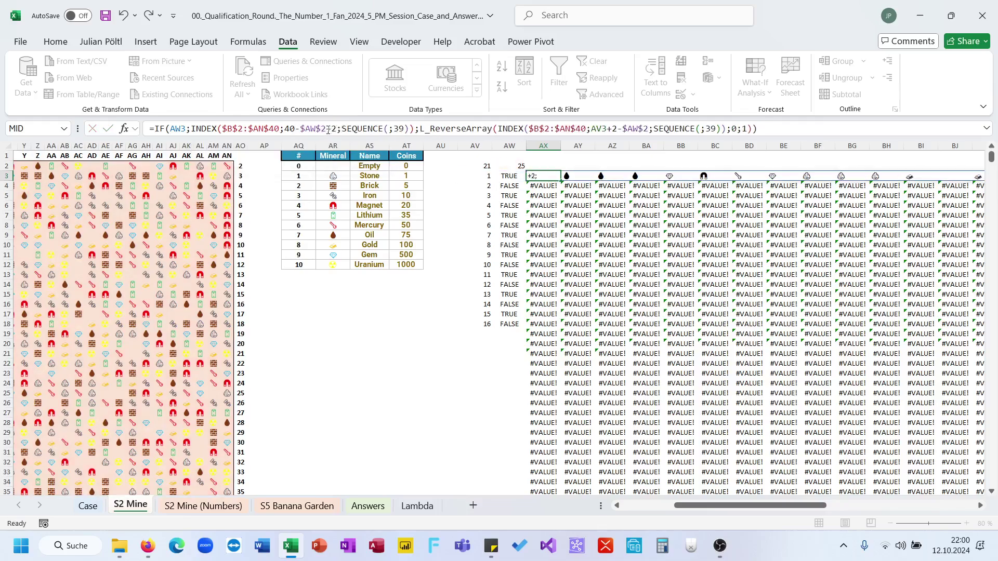
Change the first INDEX row number in AX3 to $AW$2+AV3-1 and fill the formula down through AX41
{"action": "left_click", "coordinate": [328, 130]}
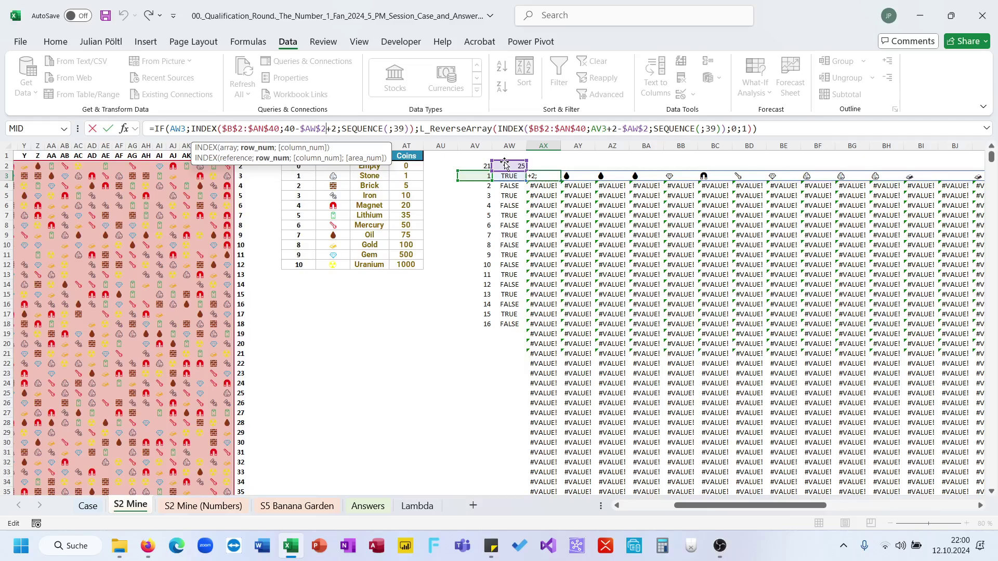
{"action": "left_click", "coordinate": [337, 128]}
{"action": "key", "text": "BackSpace"}
{"action": "key", "text": "BackSpace"}
{"action": "key", "text": "BackSpace"}
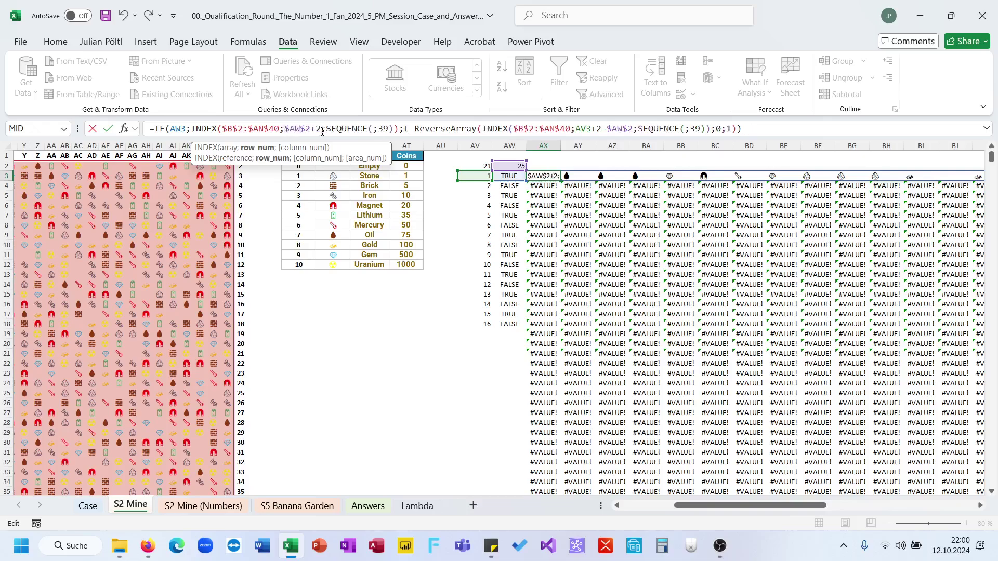
{"action": "key", "text": "BackSpace"}
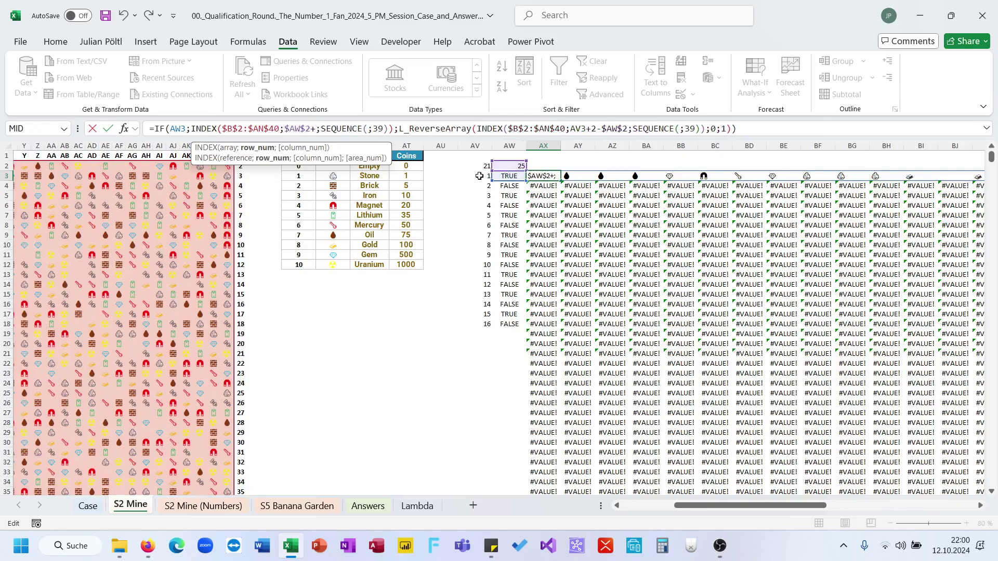
{"action": "left_click", "coordinate": [475, 176]}
{"action": "type", "text": "-"}
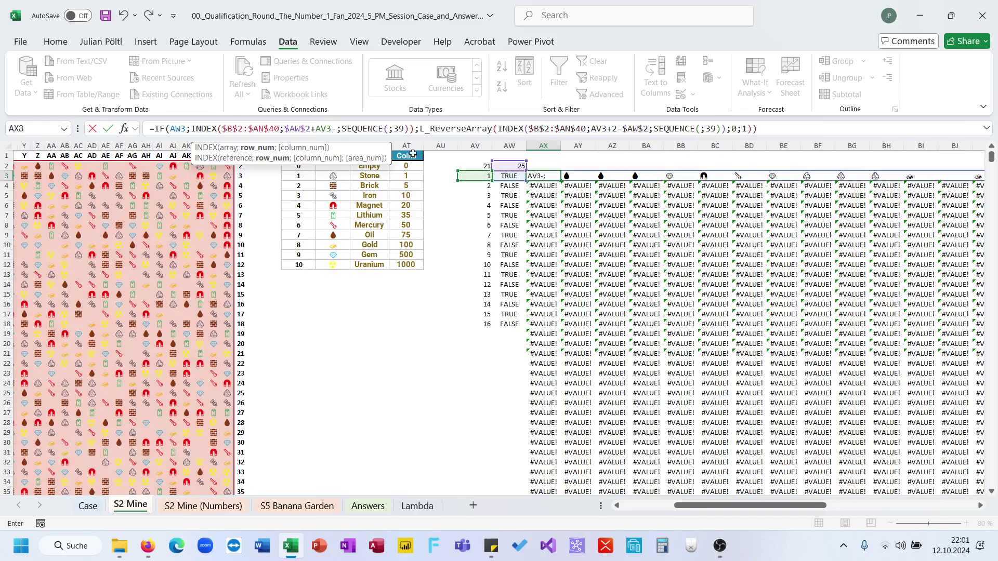
{"action": "type", "text": "1"}
{"action": "key", "text": "ctrl+Return"}
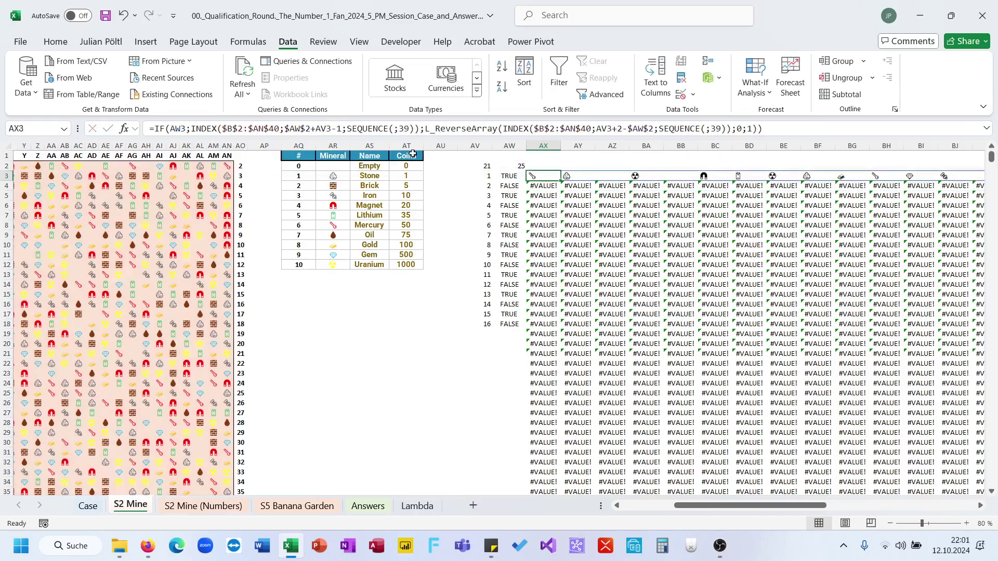
{"action": "left_click_drag", "start_coordinate": [561, 180], "coordinate": [538, 489]}
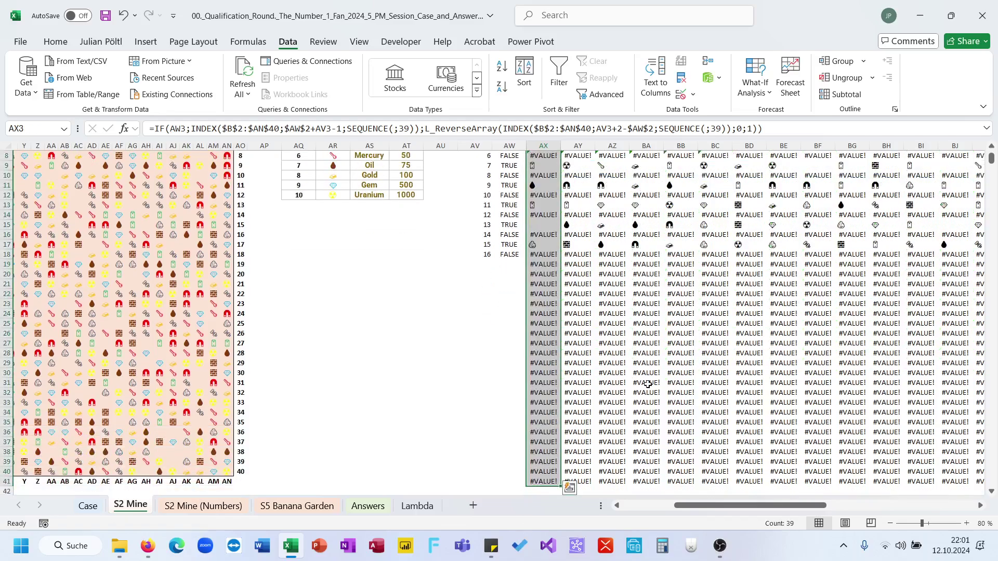
Set the game in AV2 to Example2 and check the coin total formulas in BF45 and BC45
{"action": "scroll", "coordinate": [647, 384], "scroll_direction": "down", "scroll_amount": 11}
{"action": "left_click_drag", "start_coordinate": [796, 190], "coordinate": [812, 258]}
{"action": "scroll", "coordinate": [727, 260], "scroll_direction": "up", "scroll_amount": 13}
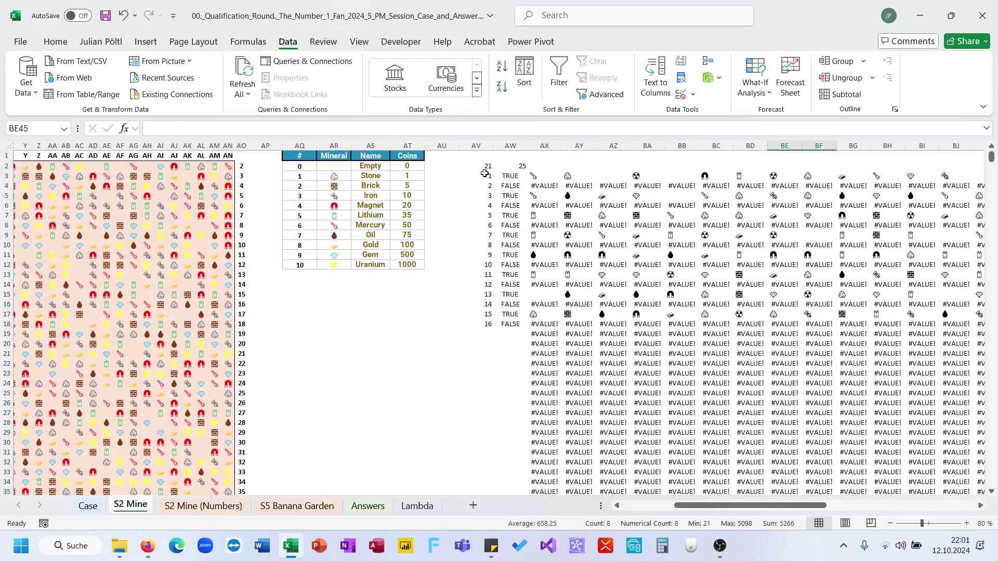
{"action": "left_click", "coordinate": [476, 166]}
{"action": "type", "text": "Example2"}
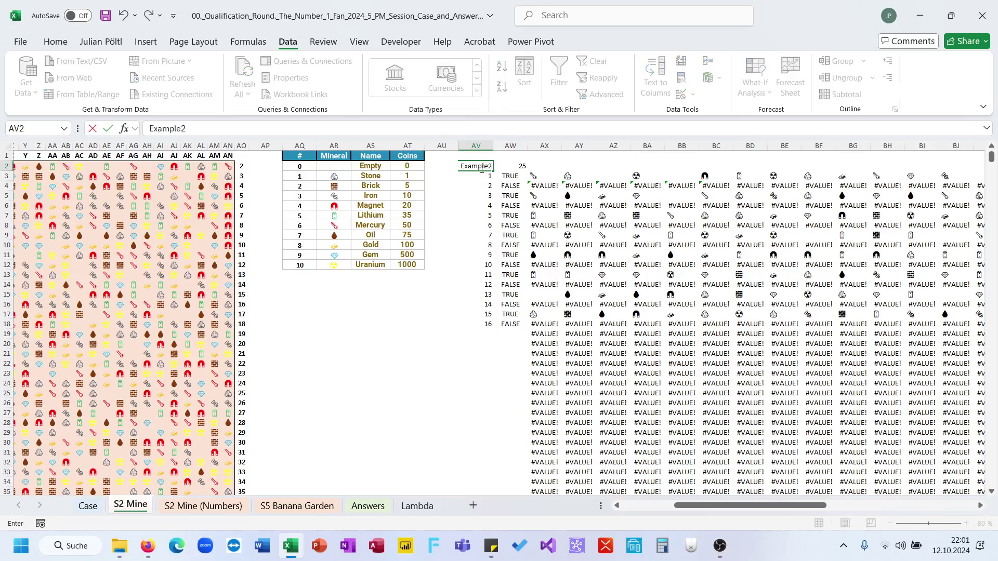
{"action": "key", "text": "Return"}
{"action": "scroll", "coordinate": [482, 171], "scroll_direction": "down", "scroll_amount": 12}
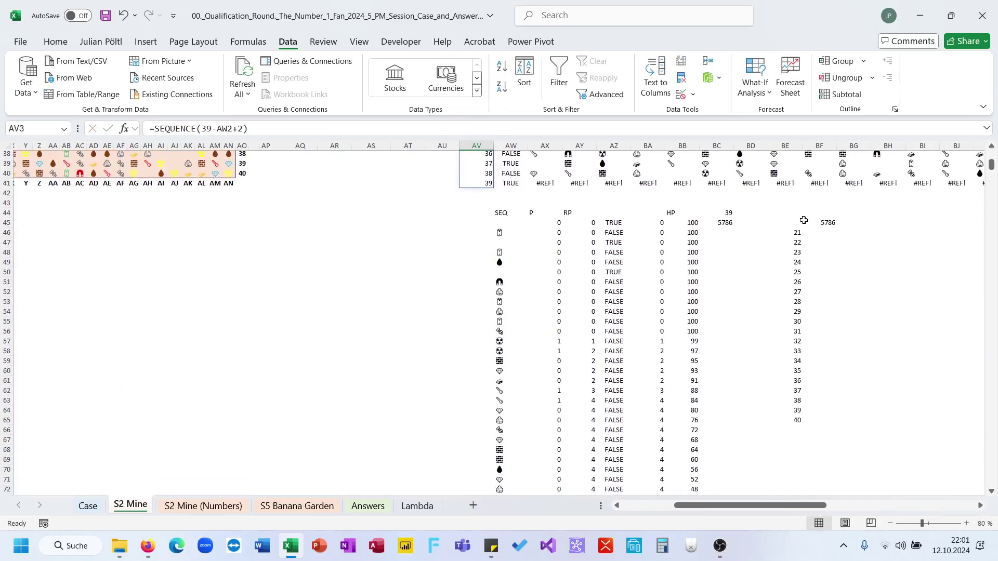
{"action": "left_click", "coordinate": [815, 222]}
{"action": "scroll", "coordinate": [652, 255], "scroll_direction": "up", "scroll_amount": 3}
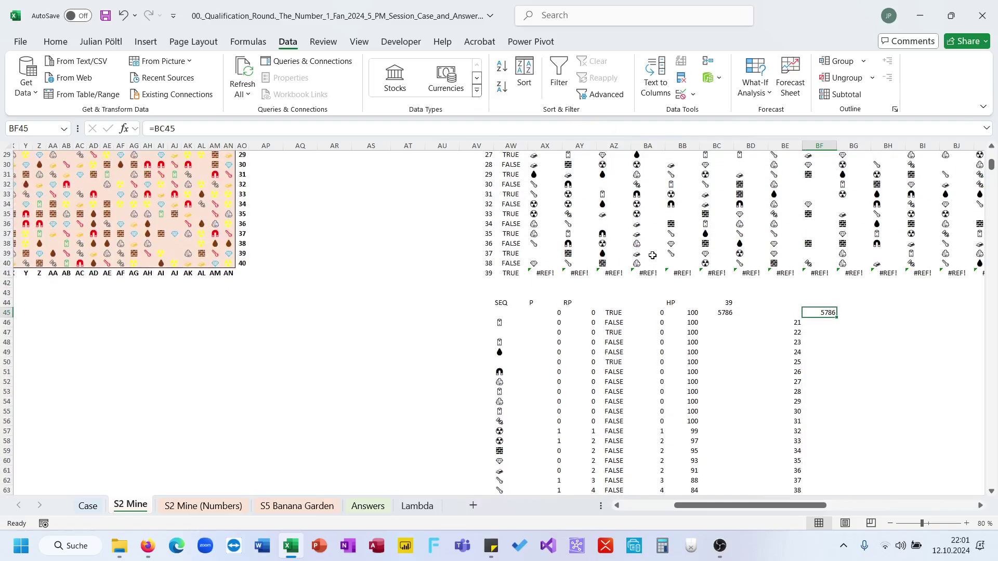
{"action": "left_click", "coordinate": [719, 313]}
{"action": "scroll", "coordinate": [719, 312], "scroll_direction": "up", "scroll_amount": 9}
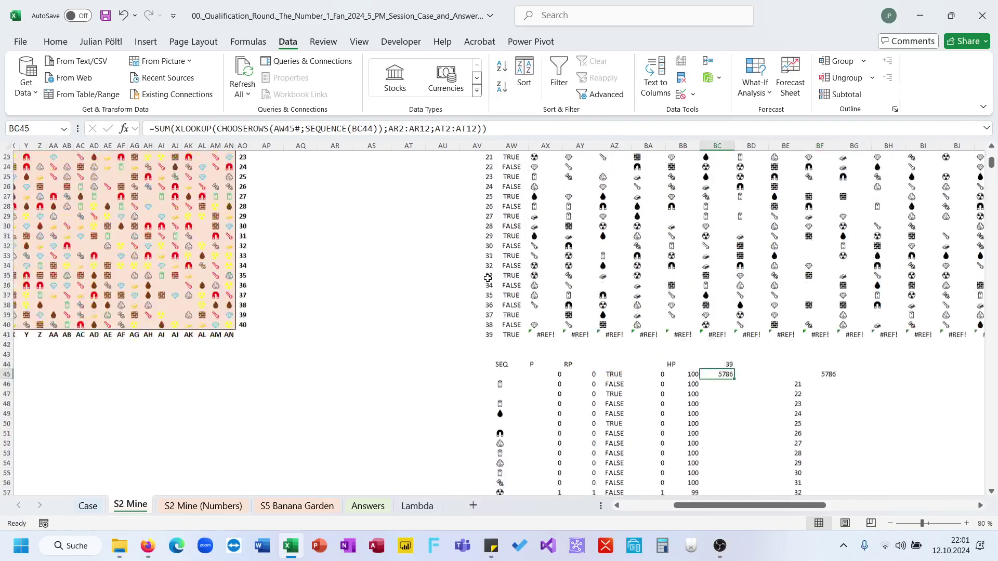
Change the first INDEX row number in AX3 to $AW$2+AV3-2 and fill the formula down through AX41
{"action": "left_click", "coordinate": [541, 175]}
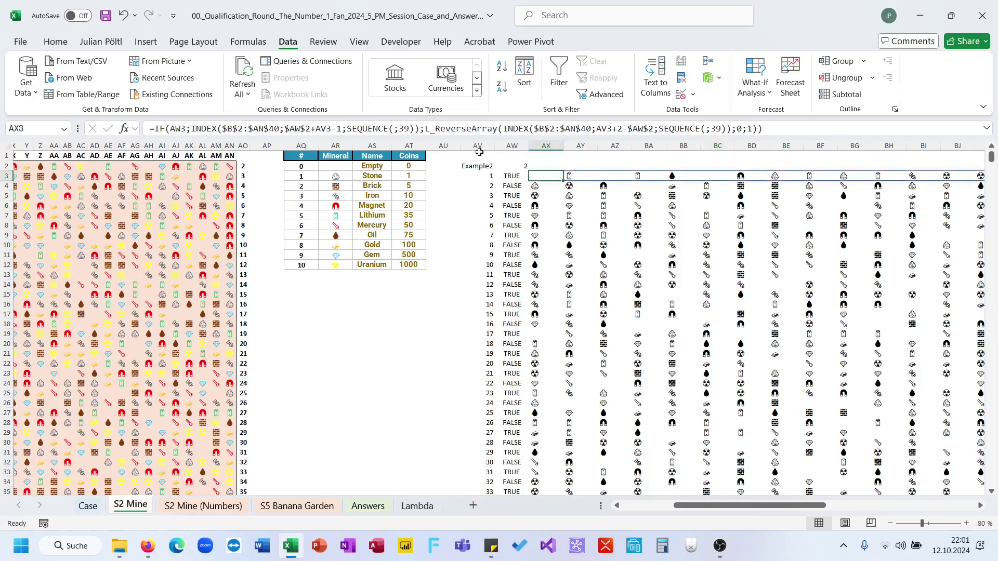
{"action": "left_click", "coordinate": [452, 128]}
{"action": "key", "text": "Escape"}
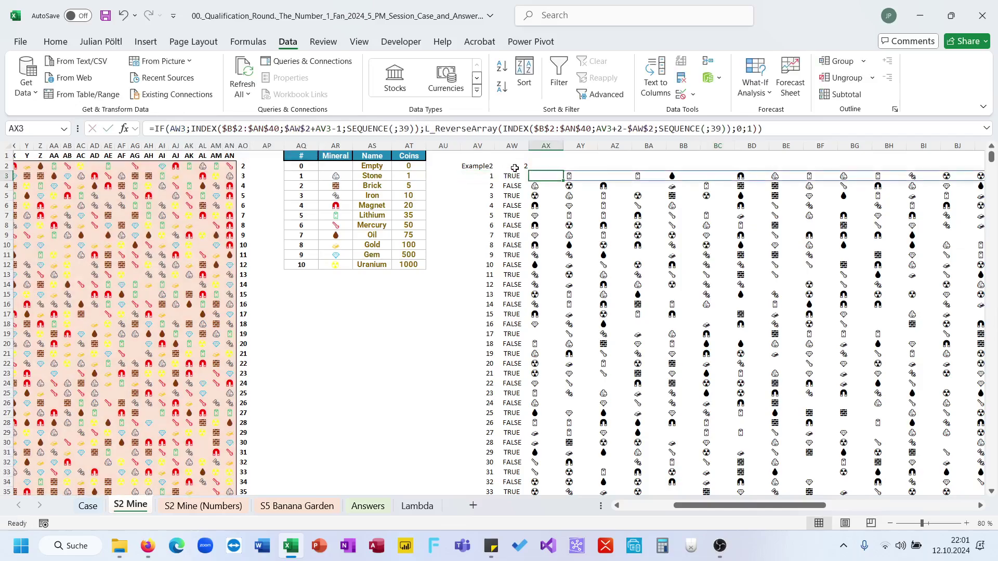
{"action": "left_click", "coordinate": [323, 128]}
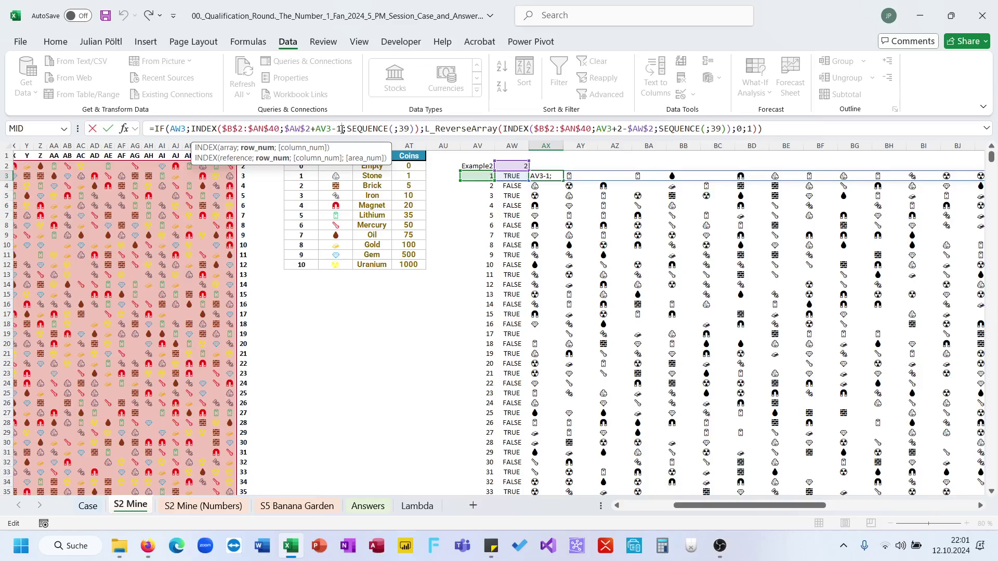
{"action": "key", "text": "Return"}
{"action": "left_click", "coordinate": [542, 176]}
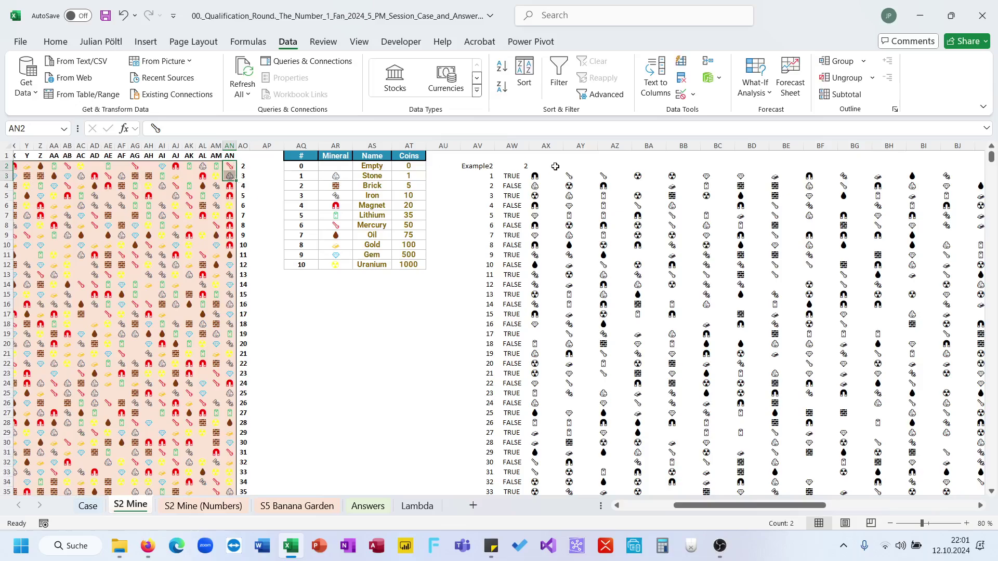
{"action": "left_click_drag", "start_coordinate": [563, 183], "coordinate": [545, 473]}
Create a data table over BE45:BF65 with AV2 as the column input cell
{"action": "scroll", "coordinate": [648, 414], "scroll_direction": "down", "scroll_amount": 12}
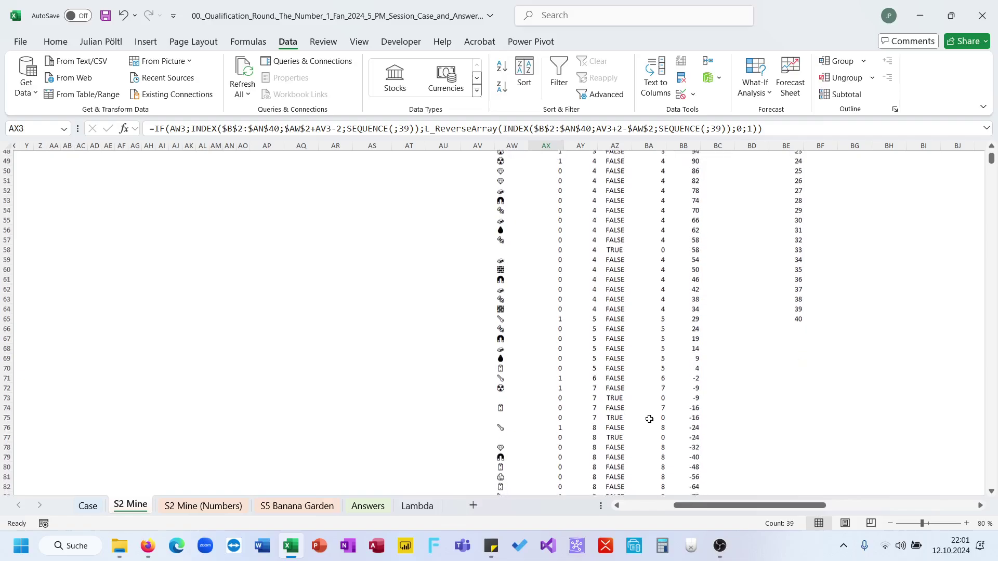
{"action": "scroll", "coordinate": [648, 414], "scroll_direction": "up", "scroll_amount": 2}
{"action": "left_click", "coordinate": [795, 211]}
{"action": "left_click_drag", "start_coordinate": [795, 211], "coordinate": [837, 411]}
{"action": "left_click", "coordinate": [764, 83]}
{"action": "left_click", "coordinate": [774, 150]}
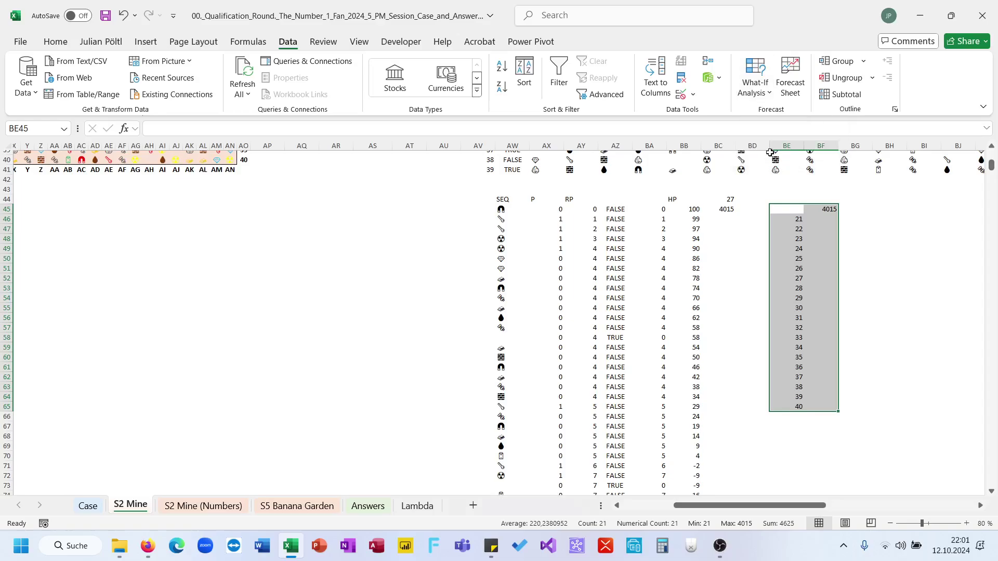
{"action": "left_click", "coordinate": [389, 335]}
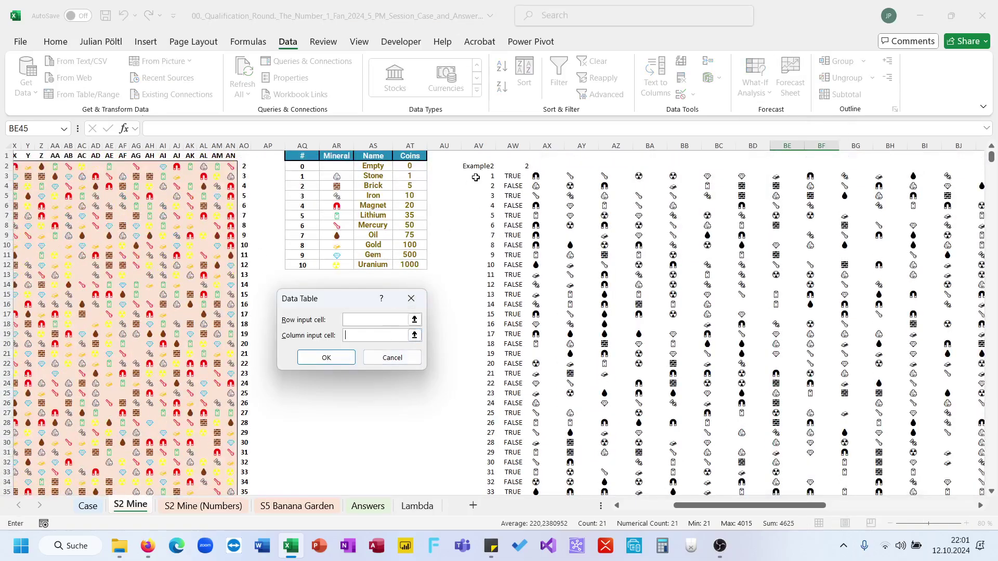
{"action": "left_click", "coordinate": [475, 166]}
{"action": "left_click", "coordinate": [326, 357]}
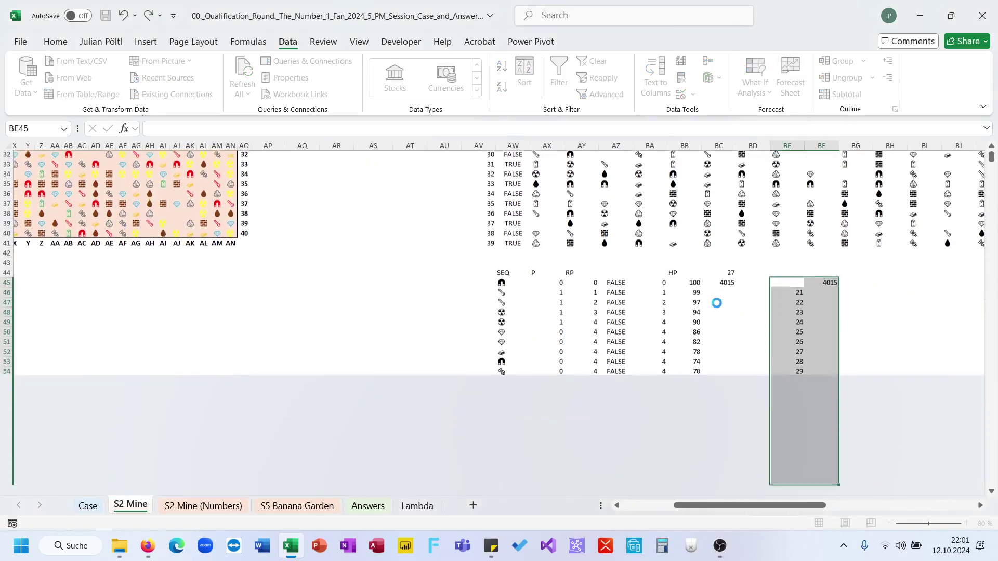
{"action": "scroll", "coordinate": [829, 278], "scroll_direction": "up", "scroll_amount": 4}
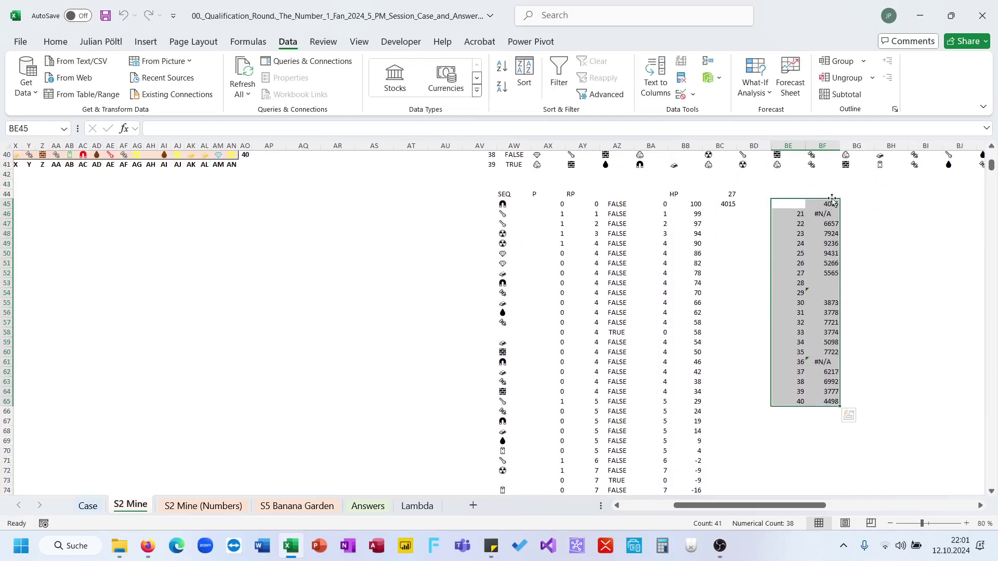
Set the game in AV2 to 21 and check the row formulas in AX4 and AX3
{"action": "left_click", "coordinate": [829, 214]}
{"action": "scroll", "coordinate": [829, 214], "scroll_direction": "up", "scroll_amount": 13}
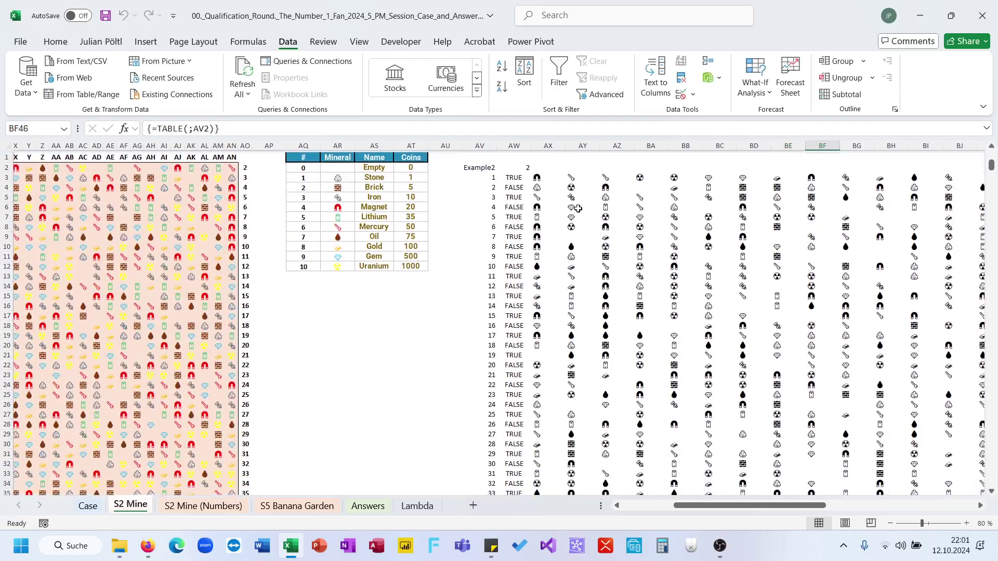
{"action": "left_click", "coordinate": [479, 166]}
{"action": "type", "text": "21"}
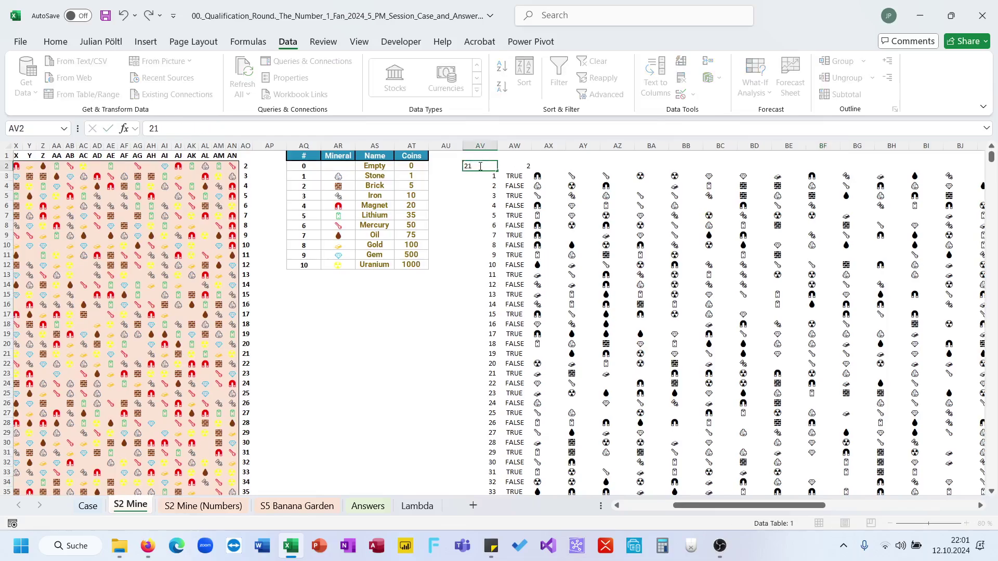
{"action": "key", "text": "Return"}
{"action": "left_click", "coordinate": [544, 187]}
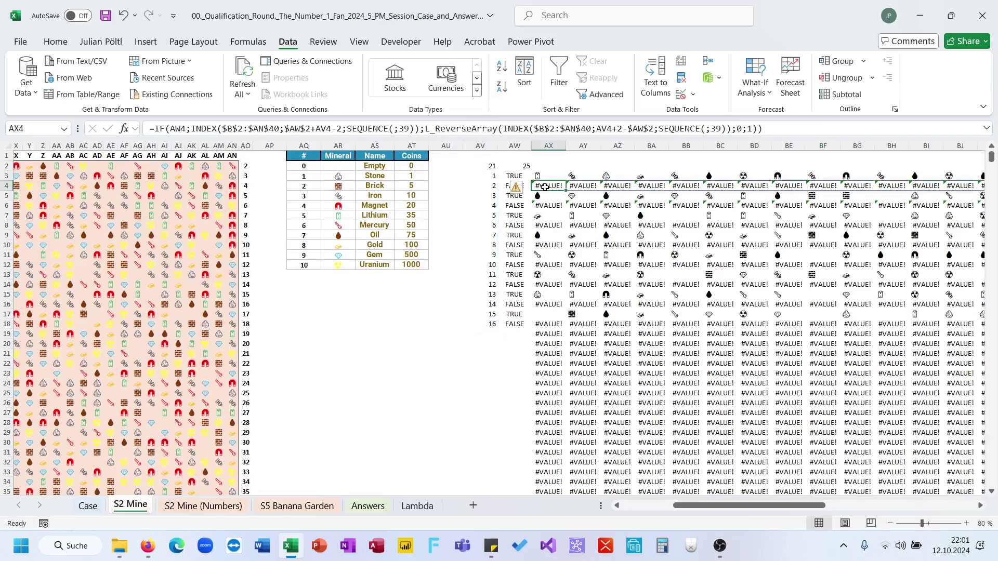
{"action": "left_click", "coordinate": [452, 128]}
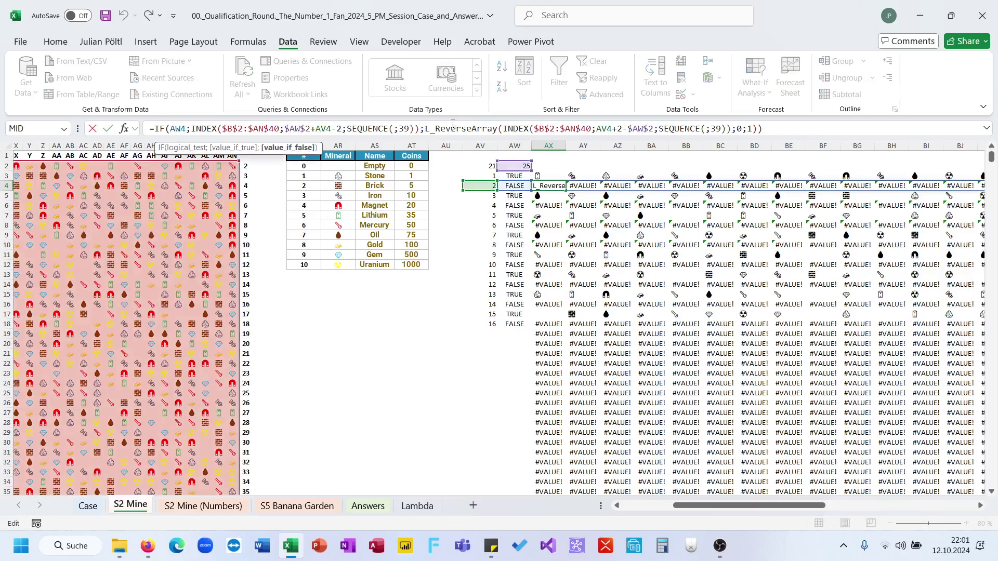
{"action": "key", "text": "Escape"}
{"action": "left_click", "coordinate": [547, 175]}
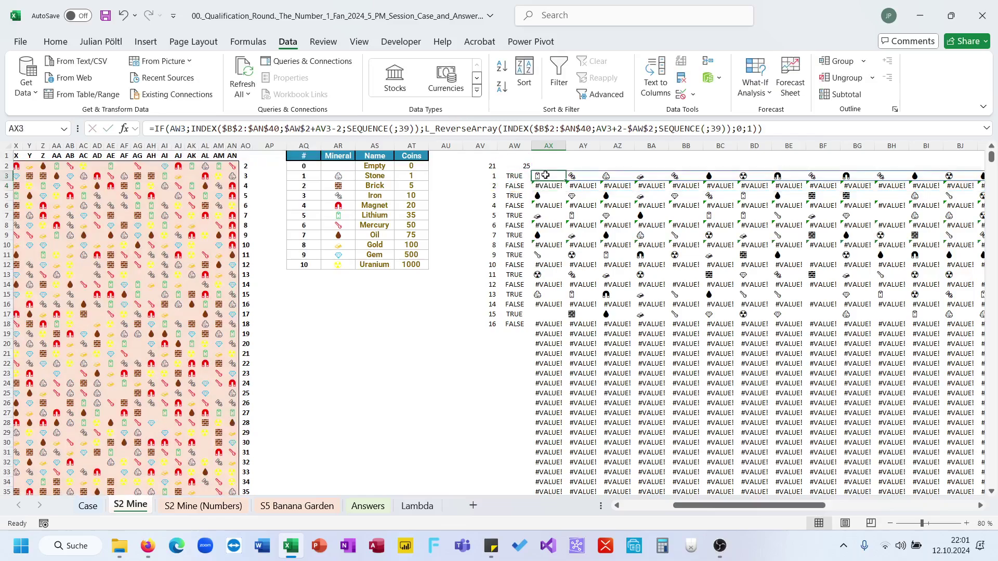
Copy the row number expression $AW$2+AV3-2 from the first INDEX in the AX3 formula
{"action": "left_click", "coordinate": [399, 128]}
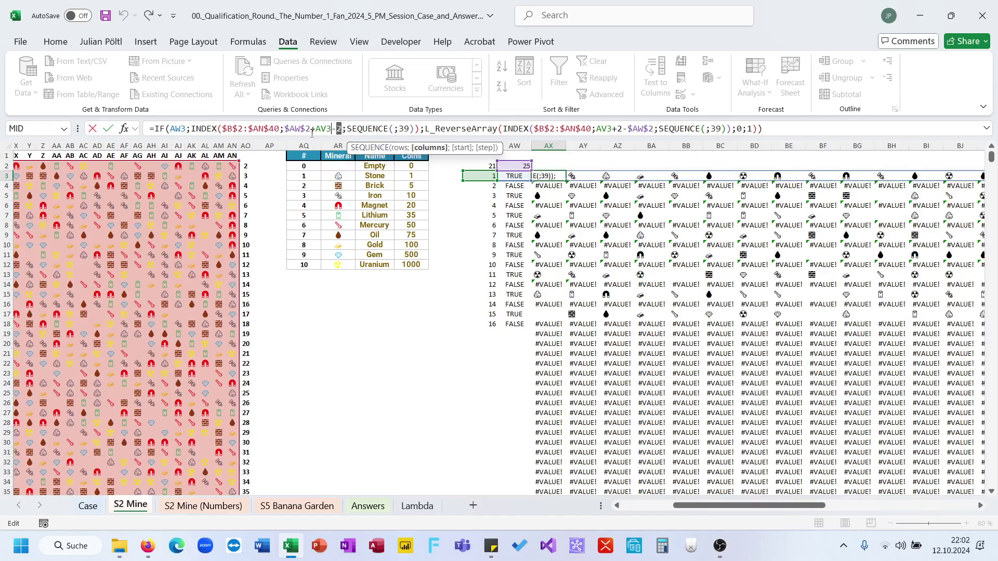
{"action": "left_click_drag", "start_coordinate": [341, 128], "coordinate": [285, 128]}
{"action": "key", "text": "ctrl+c"}
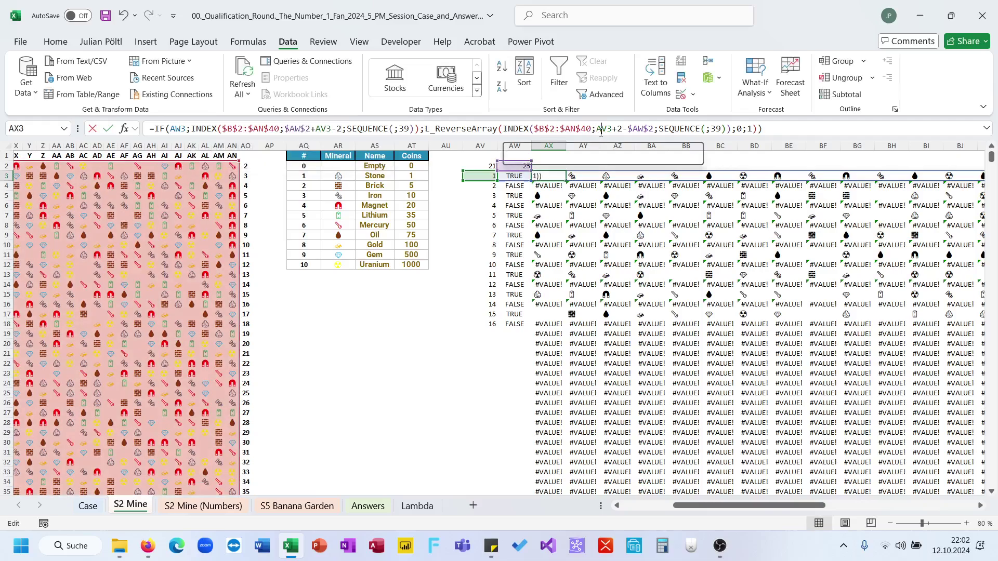
{"action": "left_click_drag", "start_coordinate": [593, 128], "coordinate": [656, 128]}
{"action": "key", "text": "ctrl+v"}
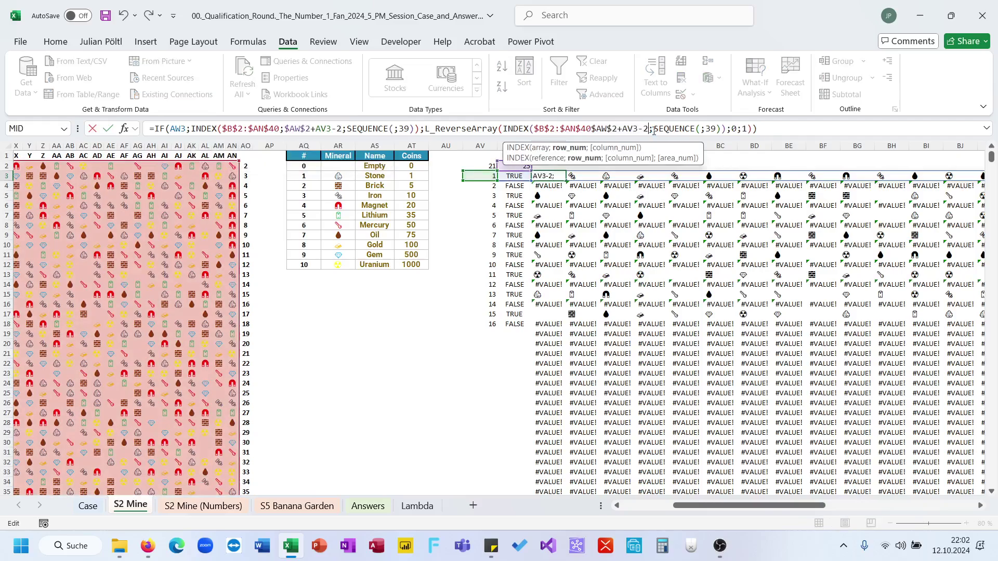
{"action": "key", "text": "Return"}
{"action": "key", "text": "Escape"}
{"action": "key", "text": "Escape"}
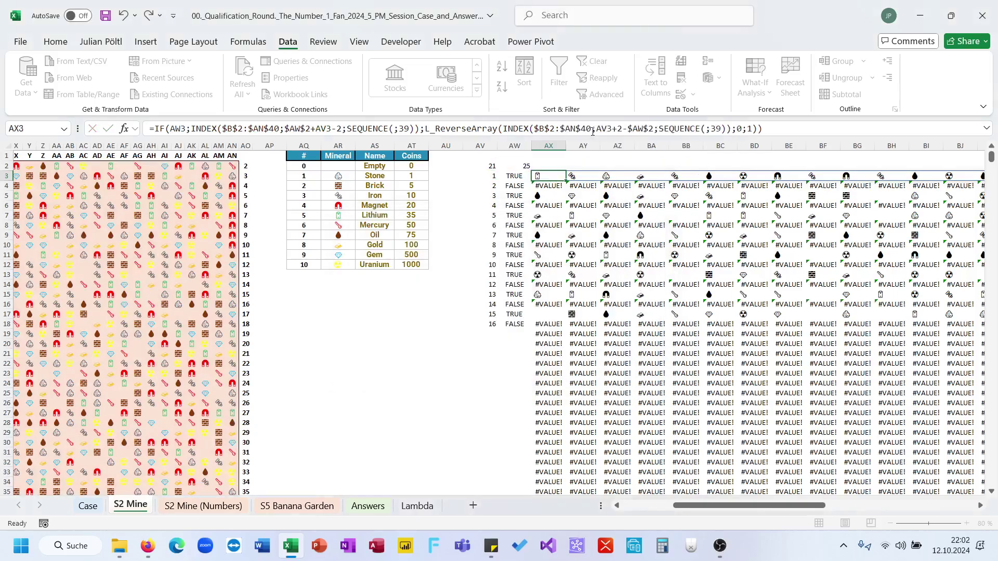
Replace the second INDEX row number in AX3 with $AW$2+AV3-2 and fill the formula down through AX41
{"action": "left_click", "coordinate": [592, 130]}
{"action": "left_click_drag", "start_coordinate": [598, 129], "coordinate": [653, 130]}
{"action": "key", "text": "ctrl+v"}
{"action": "key", "text": "ctrl+Return"}
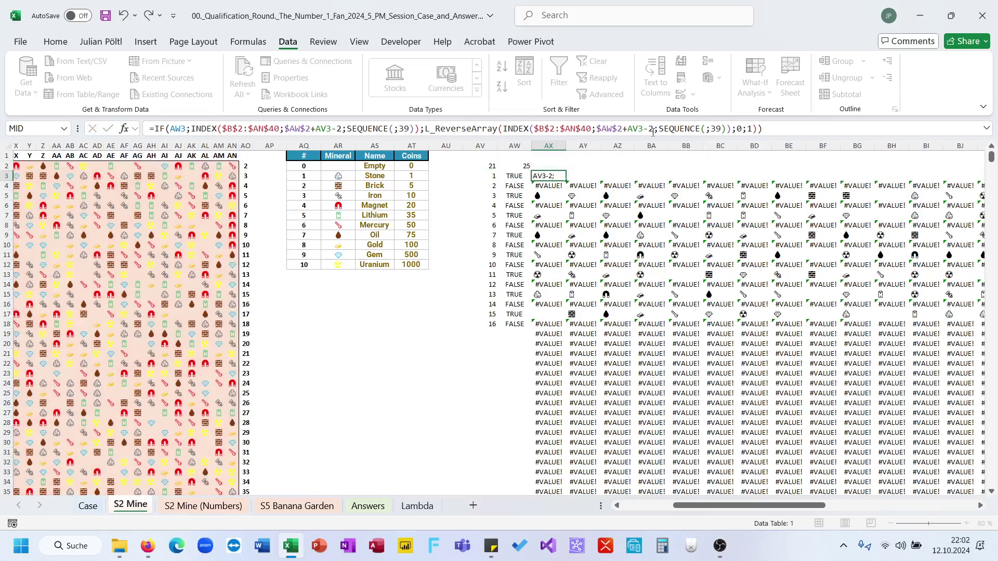
{"action": "left_click_drag", "start_coordinate": [564, 181], "coordinate": [554, 513]}
{"action": "left_click_drag", "start_coordinate": [552, 473], "coordinate": [552, 473]}
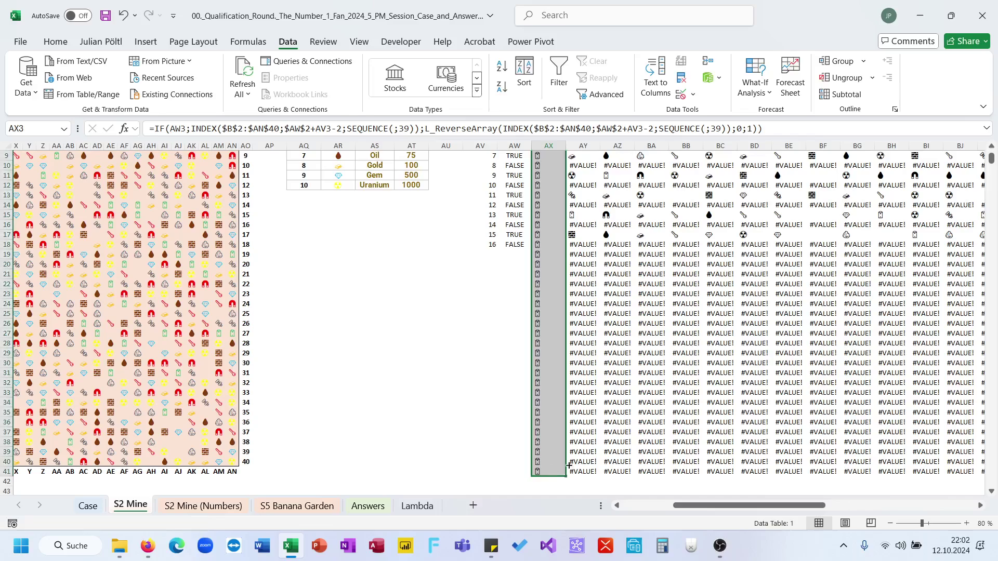
{"action": "scroll", "coordinate": [690, 413], "scroll_direction": "down", "scroll_amount": 1}
{"action": "left_click", "coordinate": [690, 413]}
Copy the data table results in BF46:BF65 into the Case sheet's answers for games 21 to 40, starting at E135
{"action": "scroll", "coordinate": [691, 413], "scroll_direction": "down", "scroll_amount": 6}
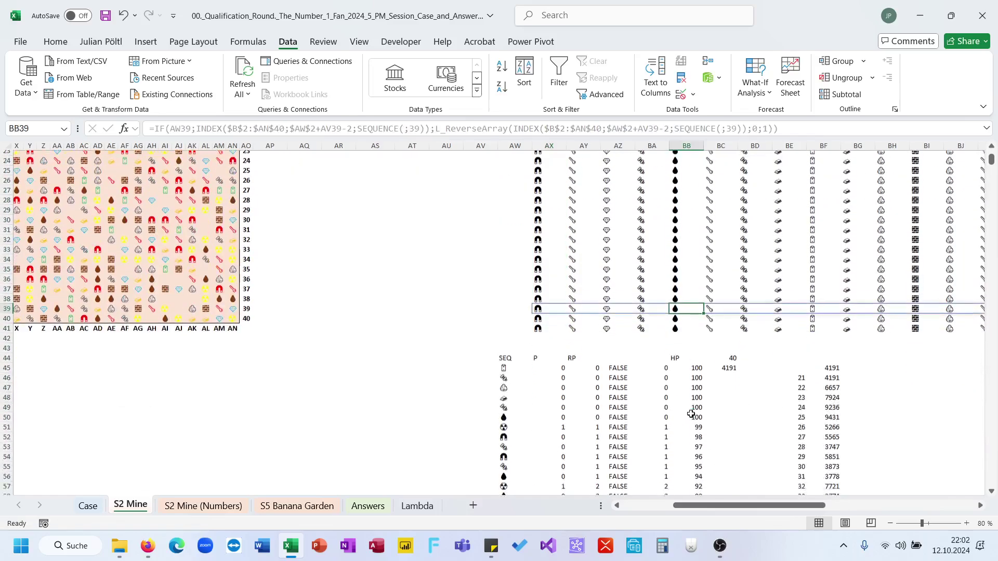
{"action": "left_click", "coordinate": [828, 303]}
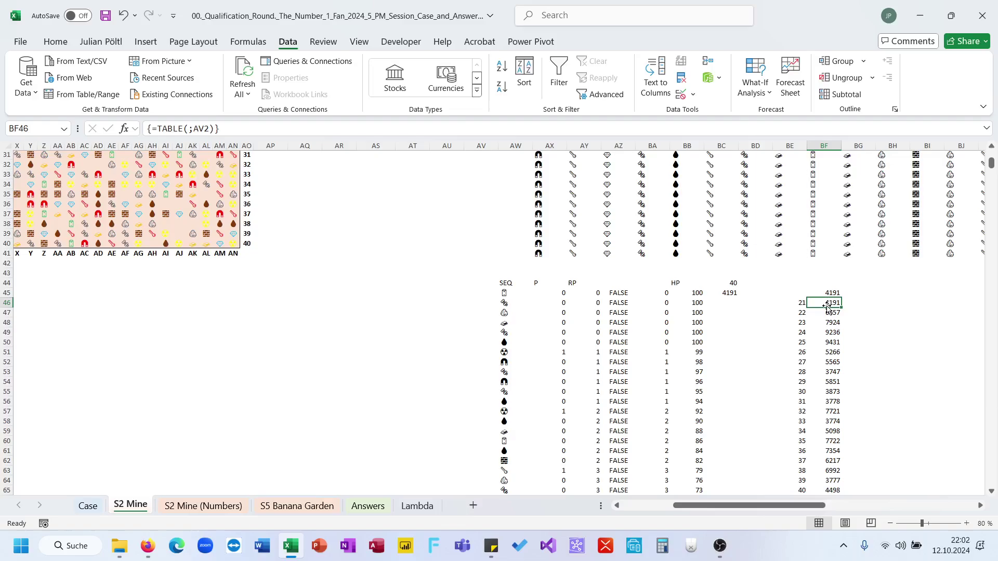
{"action": "key", "text": "ctrl+shift+Down"}
{"action": "key", "text": "ctrl+c"}
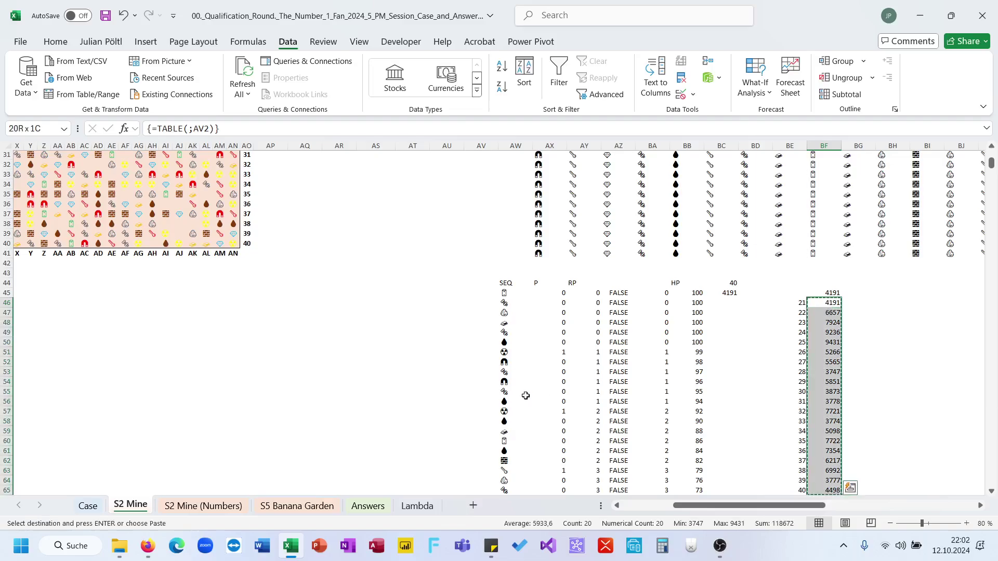
{"action": "left_click", "coordinate": [88, 506]}
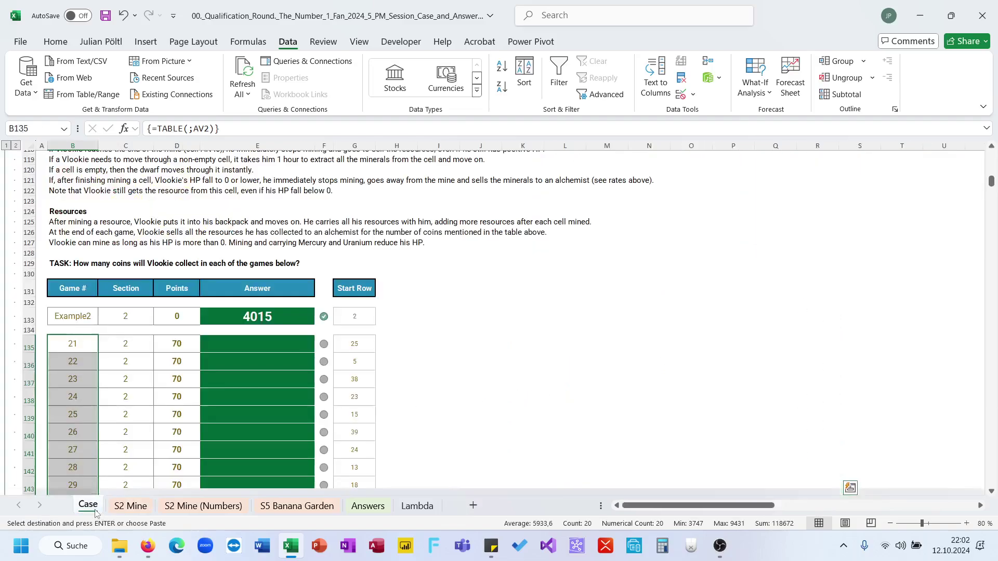
{"action": "left_click", "coordinate": [241, 349]}
{"action": "key", "text": "ctrl+v"}
{"action": "scroll", "coordinate": [241, 349], "scroll_direction": "down", "scroll_amount": 6}
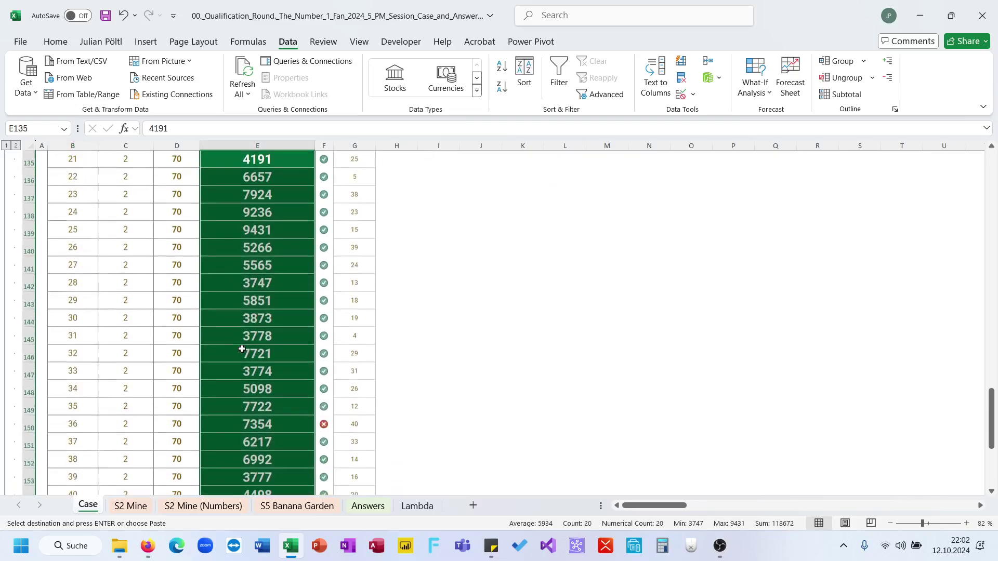
{"action": "scroll", "coordinate": [273, 422], "scroll_direction": "down", "scroll_amount": 2}
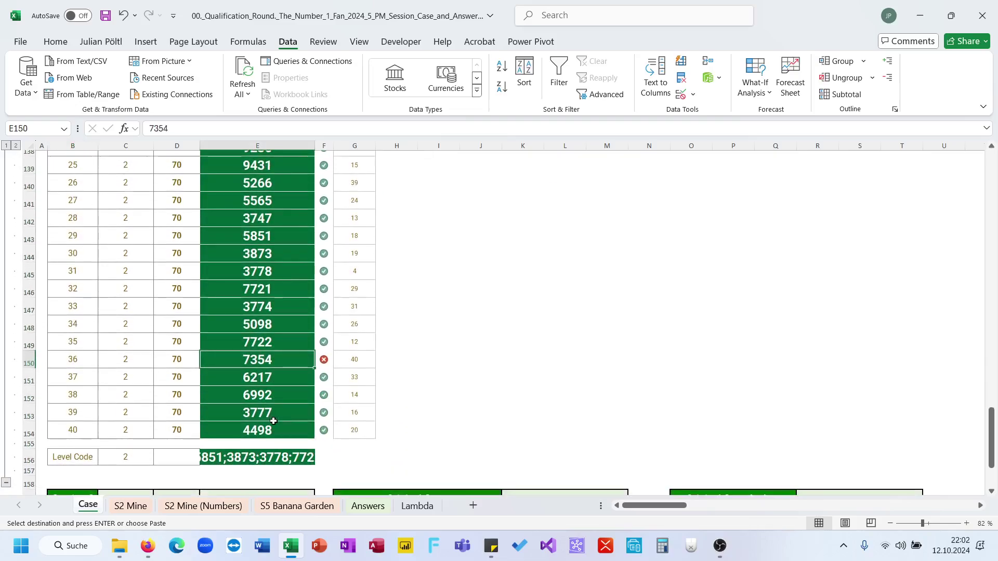
On the S2 Mine sheet, check the end of the row formulas around AW18 and set the game in AV2 to 36
{"action": "left_click", "coordinate": [130, 506]}
{"action": "scroll", "coordinate": [571, 311], "scroll_direction": "up", "scroll_amount": 7}
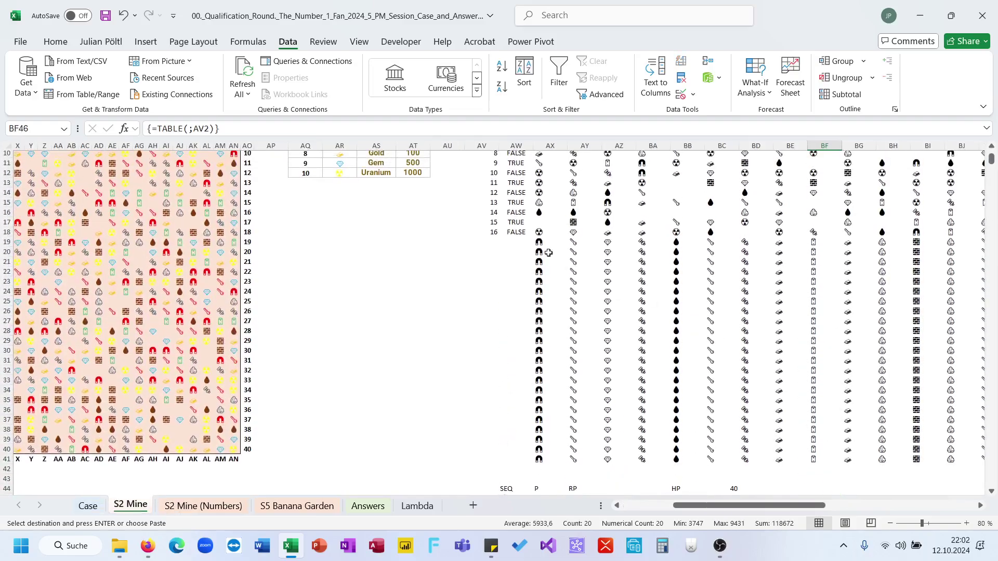
{"action": "left_click", "coordinate": [539, 232]}
{"action": "left_click", "coordinate": [540, 241]}
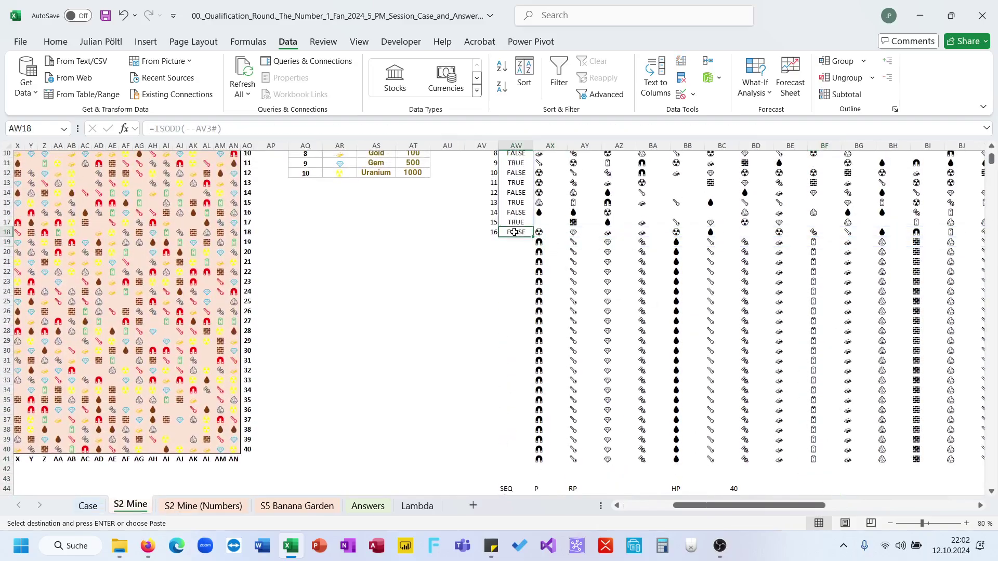
{"action": "scroll", "coordinate": [521, 233], "scroll_direction": "up", "scroll_amount": 3}
{"action": "left_click", "coordinate": [487, 166]}
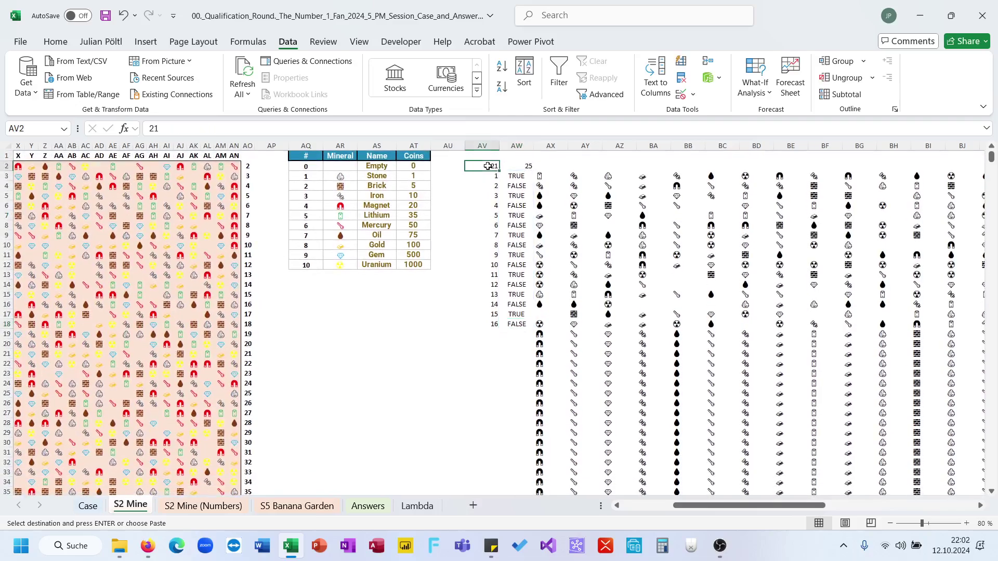
{"action": "key", "text": "Return"}
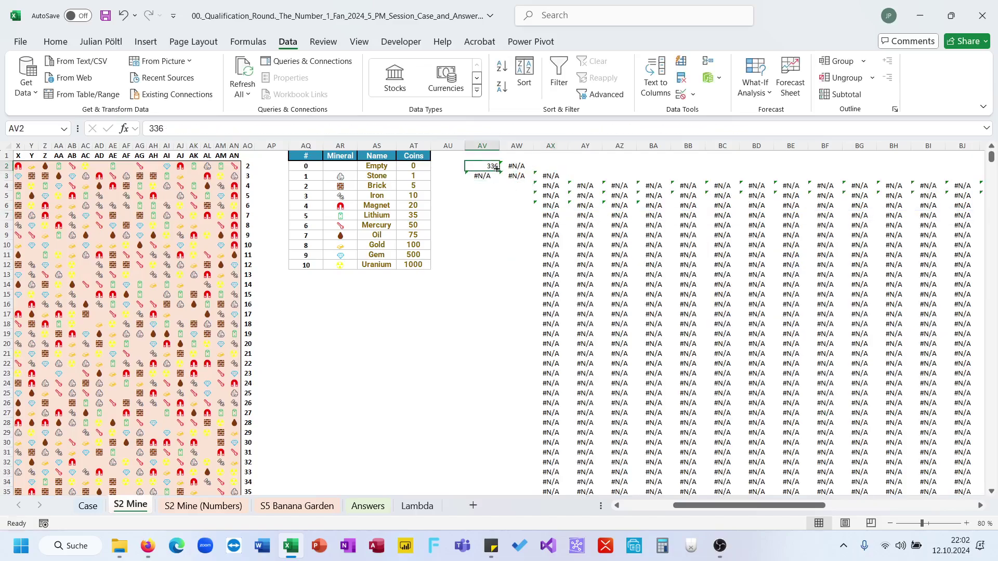
{"action": "type", "text": "36"}
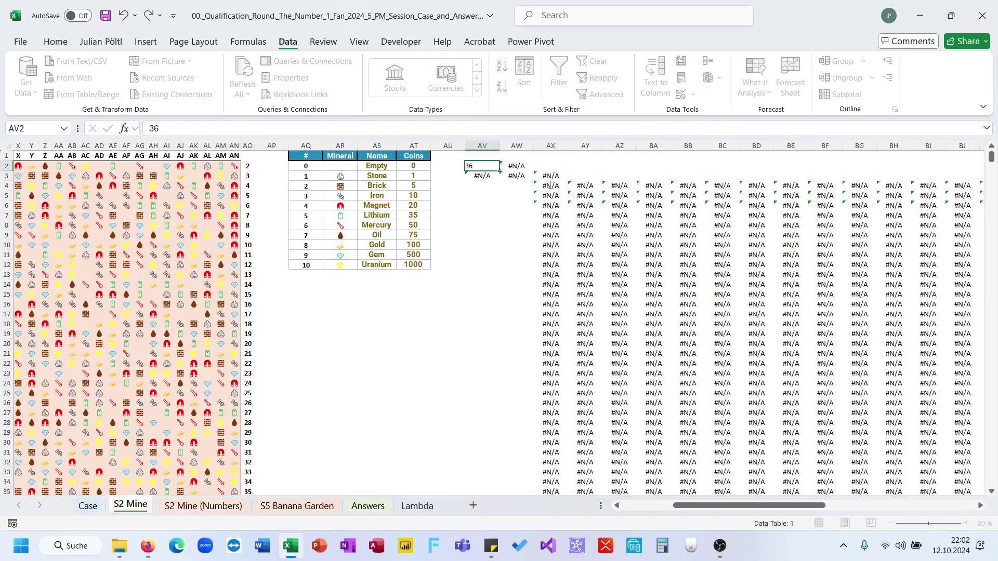
{"action": "left_click", "coordinate": [550, 185]}
Examine the coin total formula in BC45 and the mining sequence for game 36
{"action": "scroll", "coordinate": [547, 247], "scroll_direction": "down", "scroll_amount": 9}
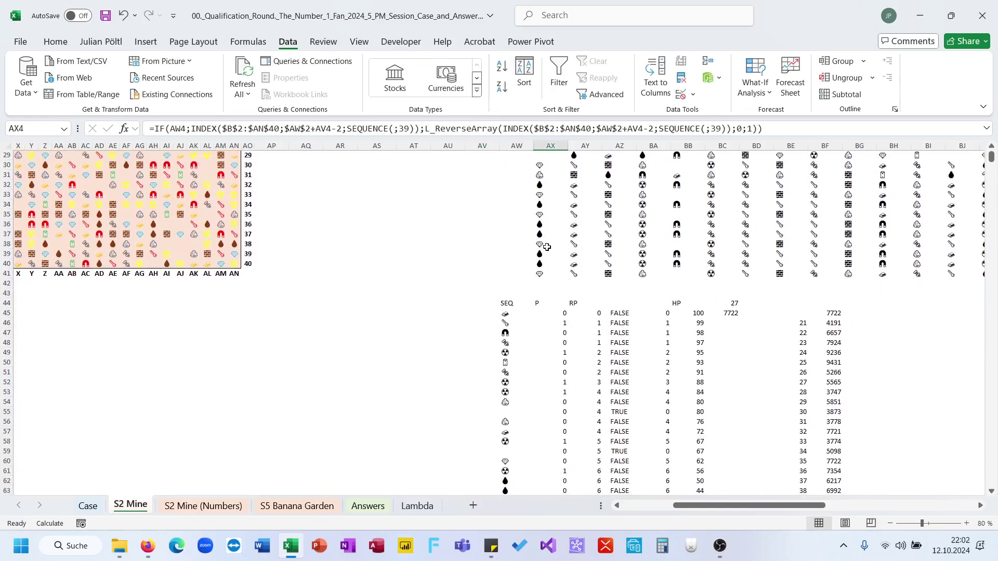
{"action": "left_click", "coordinate": [722, 312]}
{"action": "scroll", "coordinate": [624, 382], "scroll_direction": "down", "scroll_amount": 10}
{"action": "scroll", "coordinate": [624, 376], "scroll_direction": "up", "scroll_amount": 8}
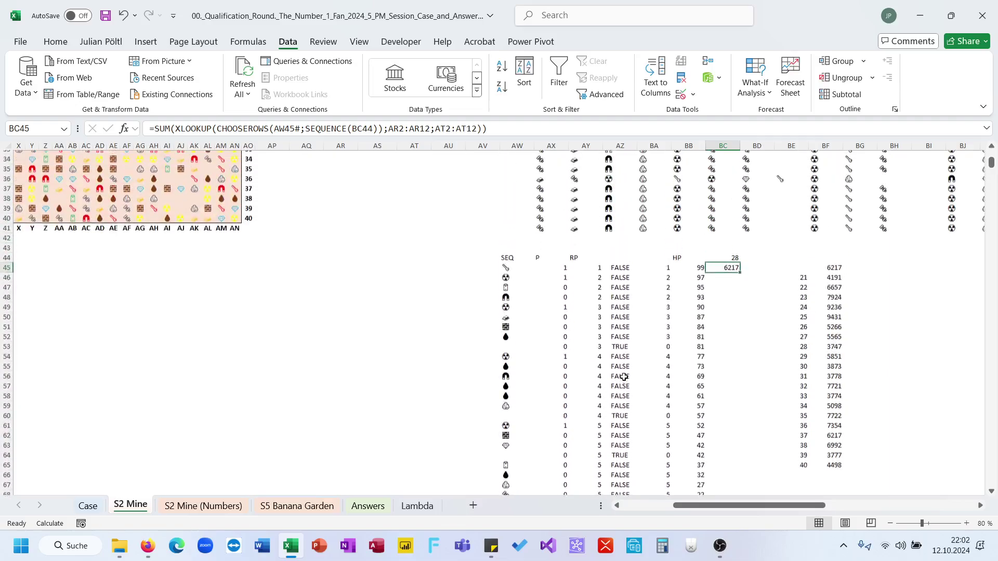
Check the row formulas in AX5 and AX4 and recalculate the workbook
{"action": "scroll", "coordinate": [623, 377], "scroll_direction": "up", "scroll_amount": 9}
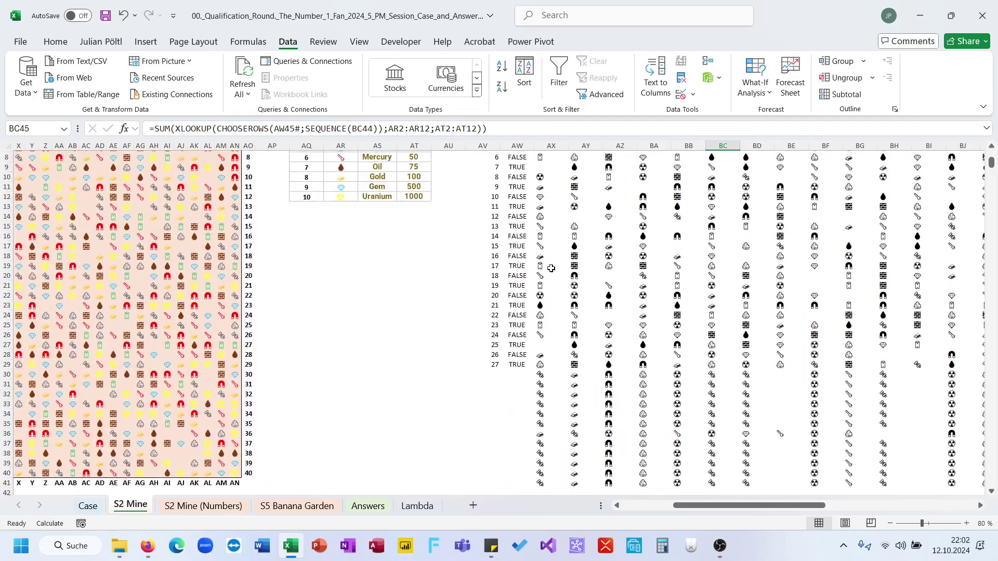
{"action": "scroll", "coordinate": [551, 268], "scroll_direction": "up", "scroll_amount": 3}
{"action": "left_click", "coordinate": [541, 195]}
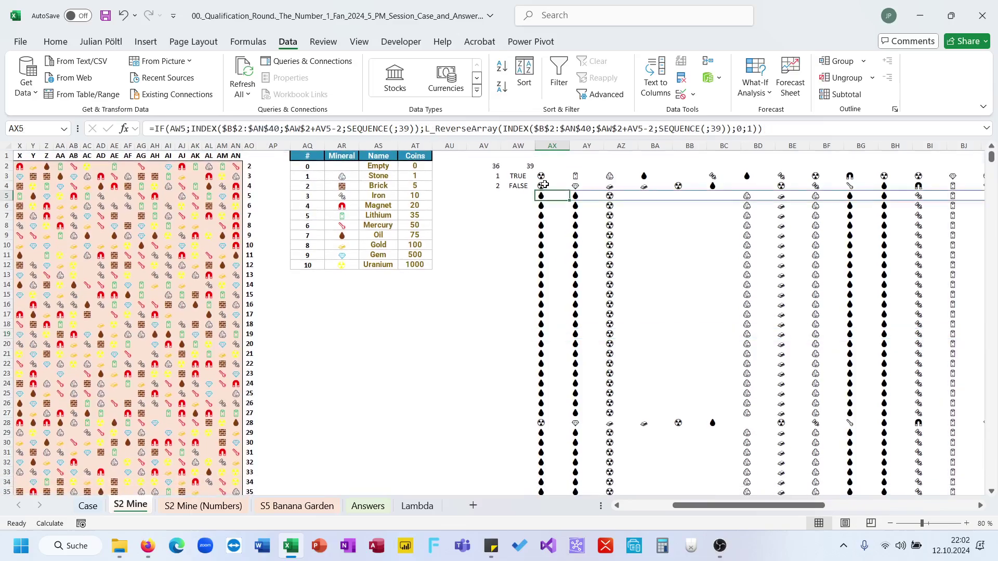
{"action": "left_click", "coordinate": [543, 186]}
{"action": "key", "text": "F9"}
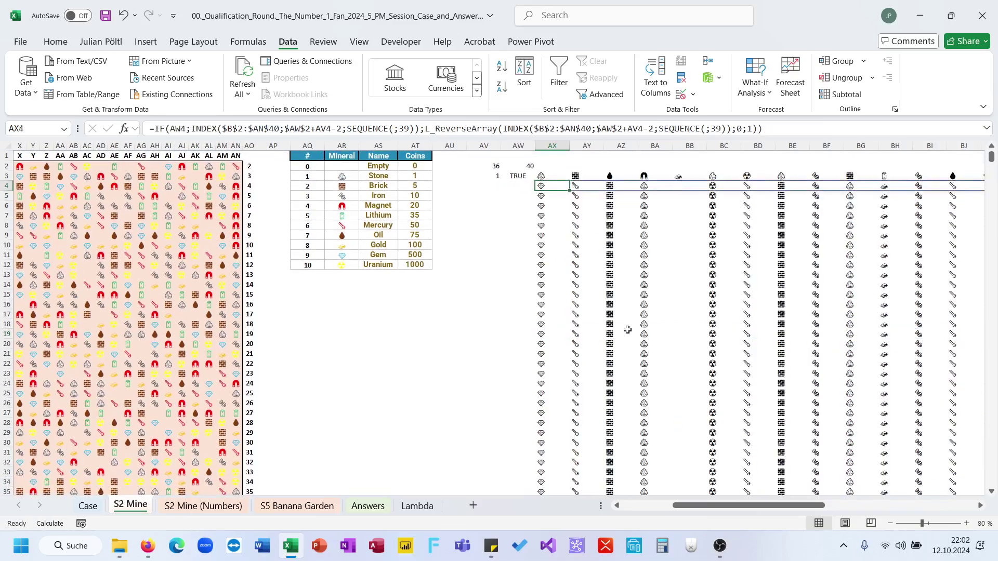
Examine the TOCOL sequence formula in AW45 and the data table entry for game 36 in BF61
{"action": "scroll", "coordinate": [563, 311], "scroll_direction": "down", "scroll_amount": 13}
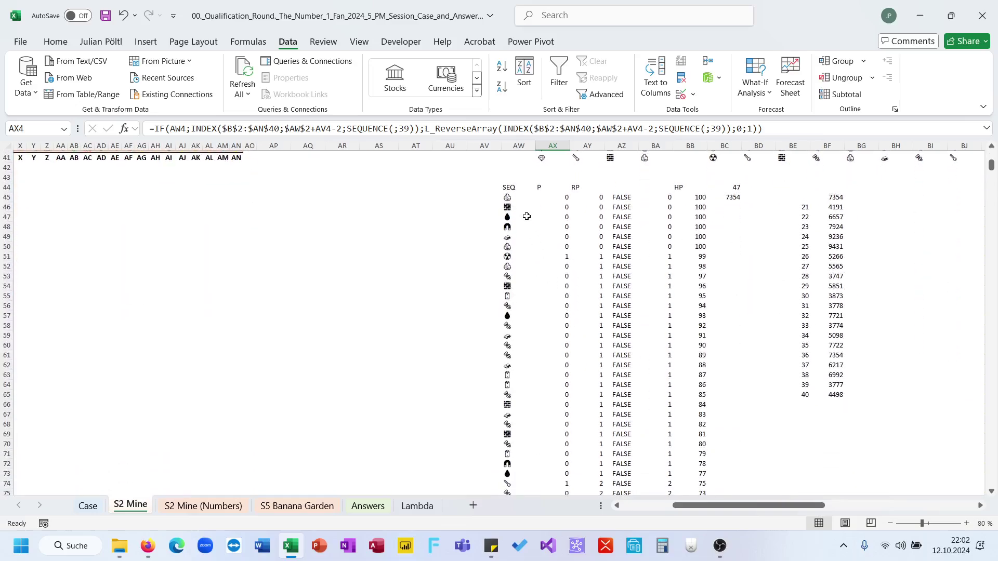
{"action": "left_click", "coordinate": [518, 197]}
{"action": "scroll", "coordinate": [548, 200], "scroll_direction": "up", "scroll_amount": 1}
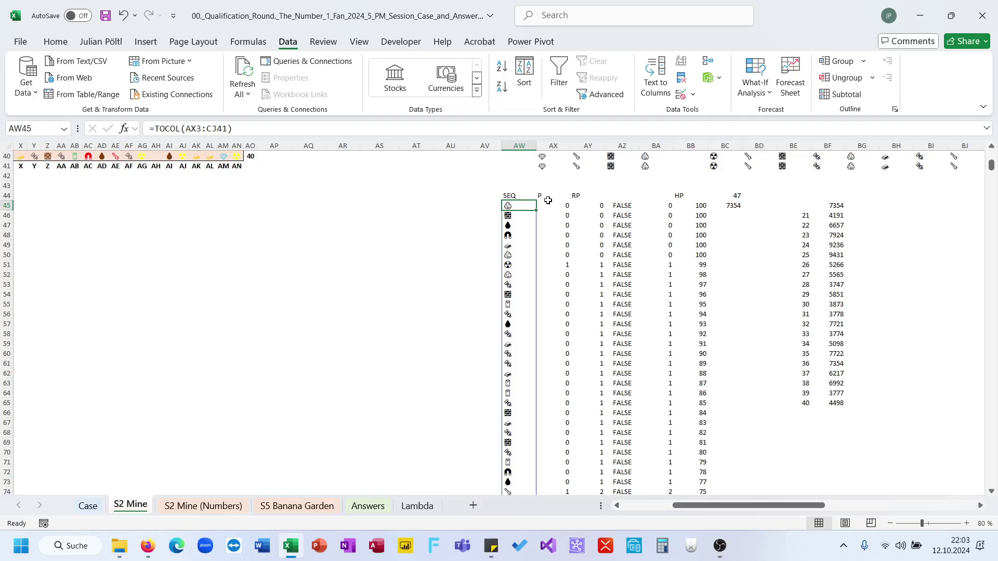
{"action": "left_click", "coordinate": [830, 365]}
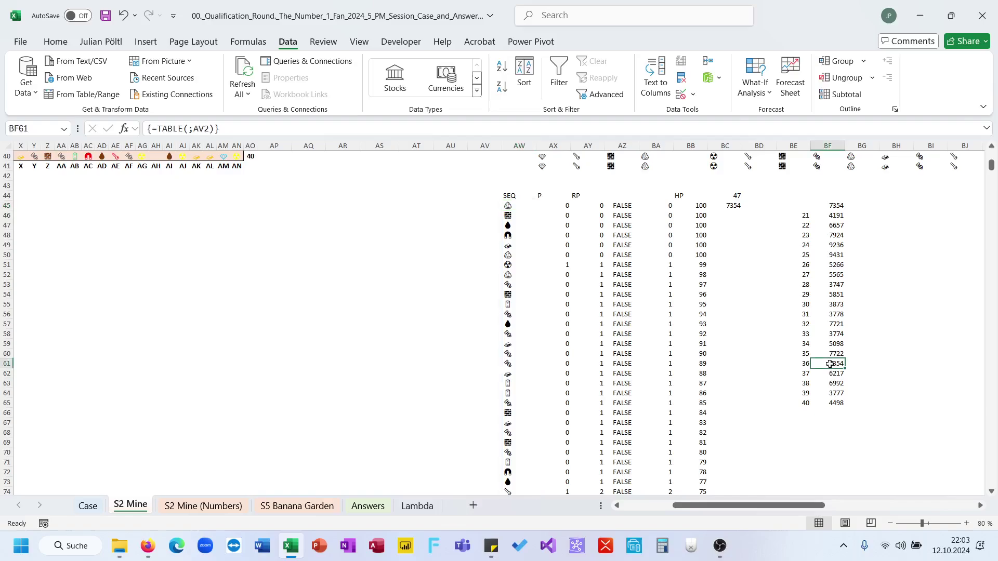
Set the workbook's calculation option to Partial so that data tables are not recalculated automatically
{"action": "left_click", "coordinate": [527, 294]}
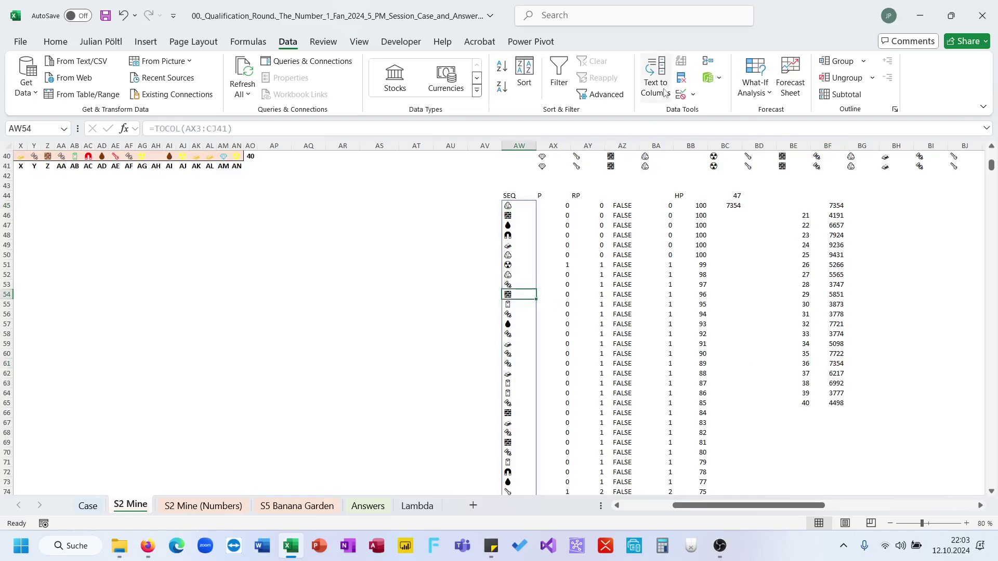
{"action": "left_click", "coordinate": [248, 42]}
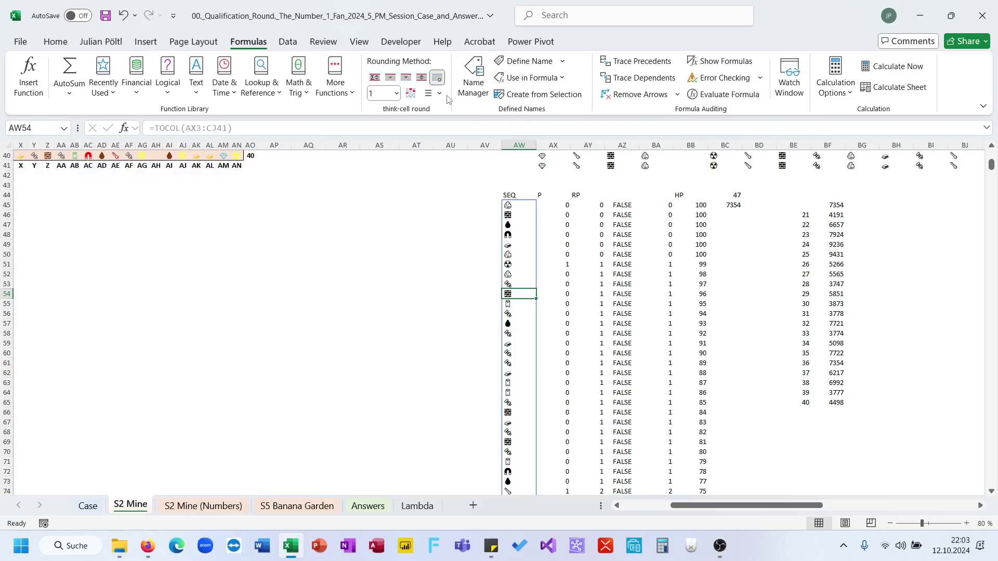
{"action": "left_click", "coordinate": [834, 87]}
{"action": "left_click", "coordinate": [878, 129]}
{"action": "left_click", "coordinate": [759, 306]}
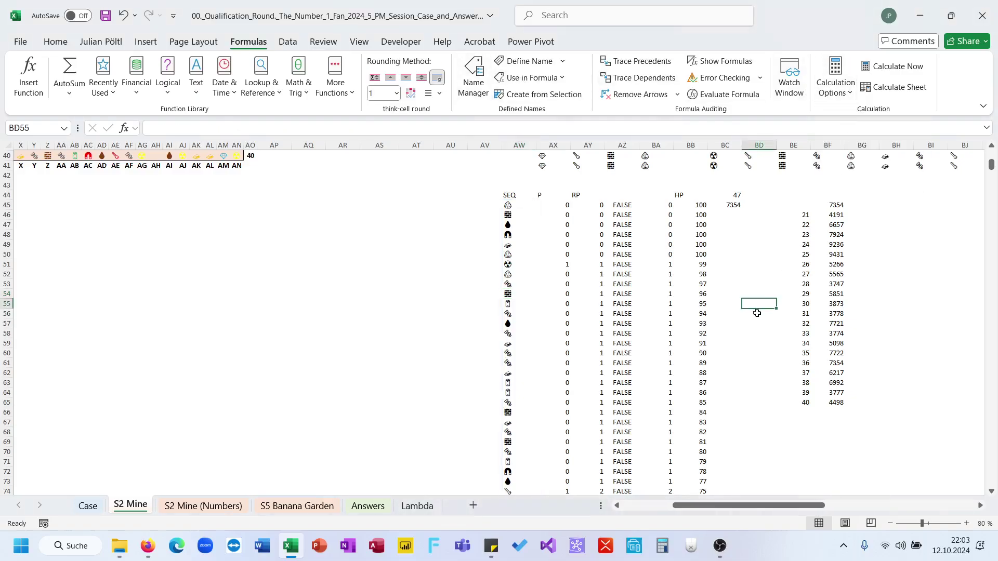
{"action": "left_click", "coordinate": [813, 306]}
{"action": "left_click", "coordinate": [756, 334]}
Wrap the row formula in AX3 in an IF that tests AV3="", leaves the true value empty, and keeps the existing formula otherwise
{"action": "scroll", "coordinate": [488, 175], "scroll_direction": "up", "scroll_amount": 13}
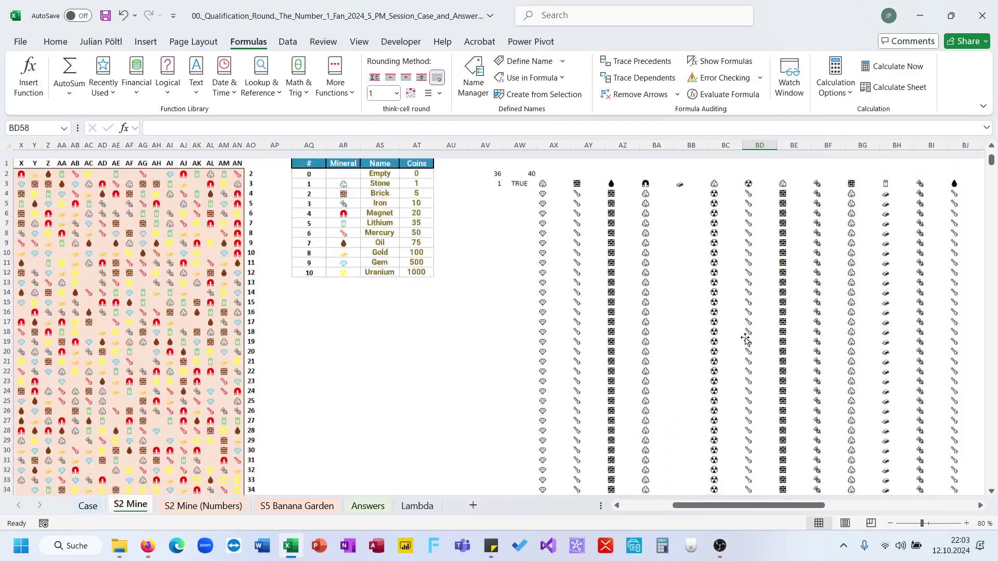
{"action": "left_click", "coordinate": [544, 176]}
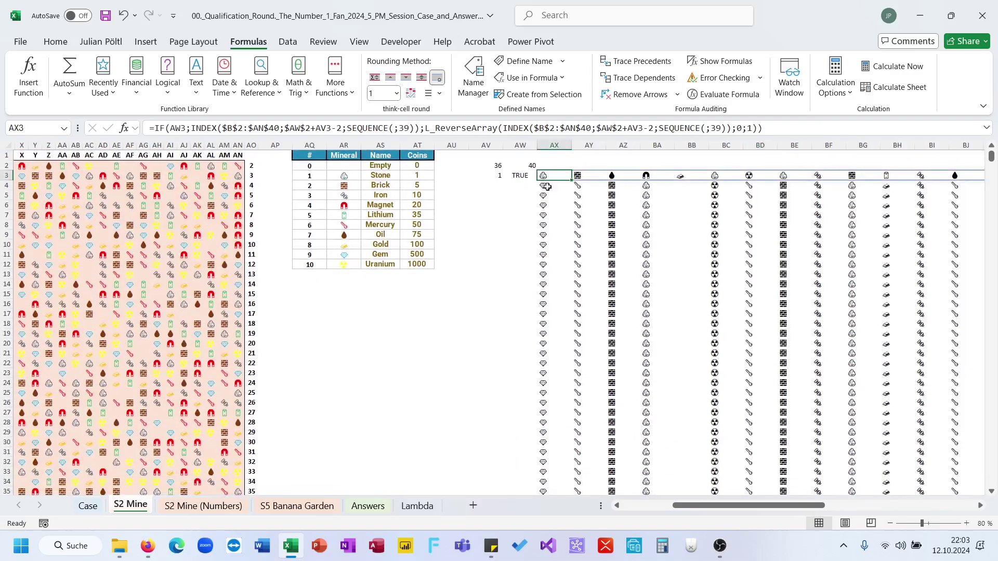
{"action": "left_click", "coordinate": [548, 186]}
{"action": "left_click", "coordinate": [551, 177]}
{"action": "left_click", "coordinate": [157, 129]}
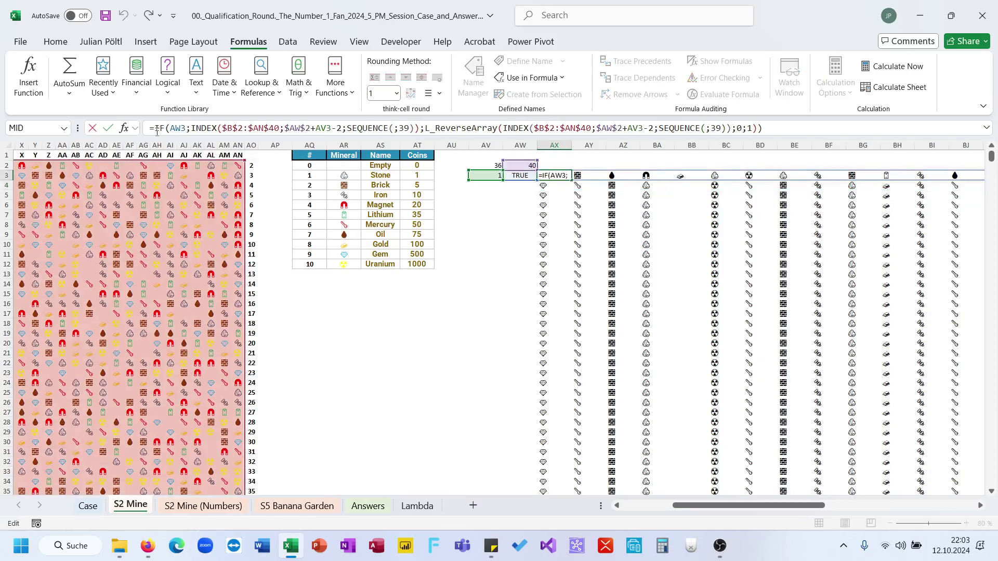
{"action": "type", "text": "if("}
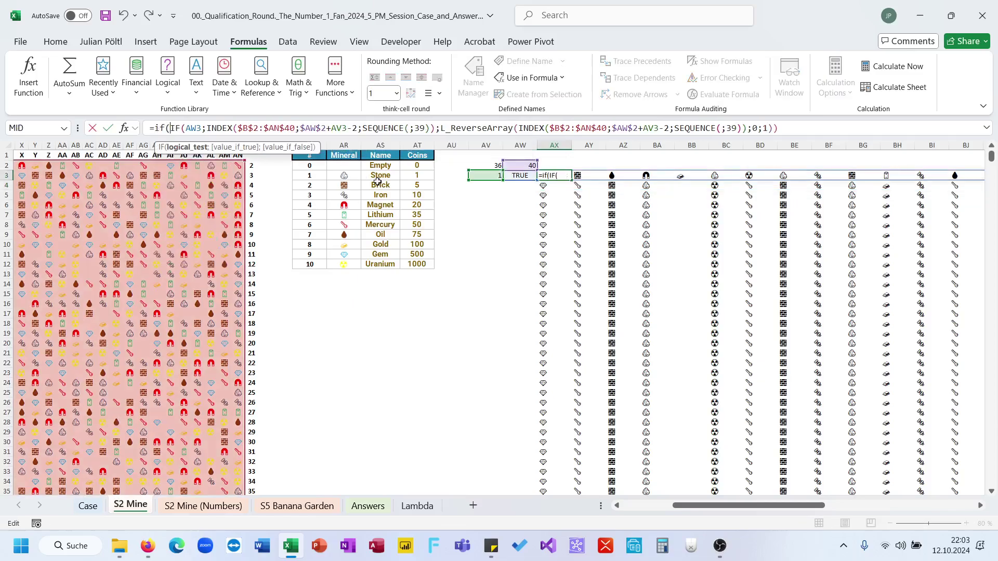
{"action": "left_click", "coordinate": [488, 176]}
{"action": "type", "text": "0\"\""}
{"action": "key", "text": "BackSpace"}
{"action": "key", "text": "BackSpace"}
{"action": "key", "text": "BackSpace"}
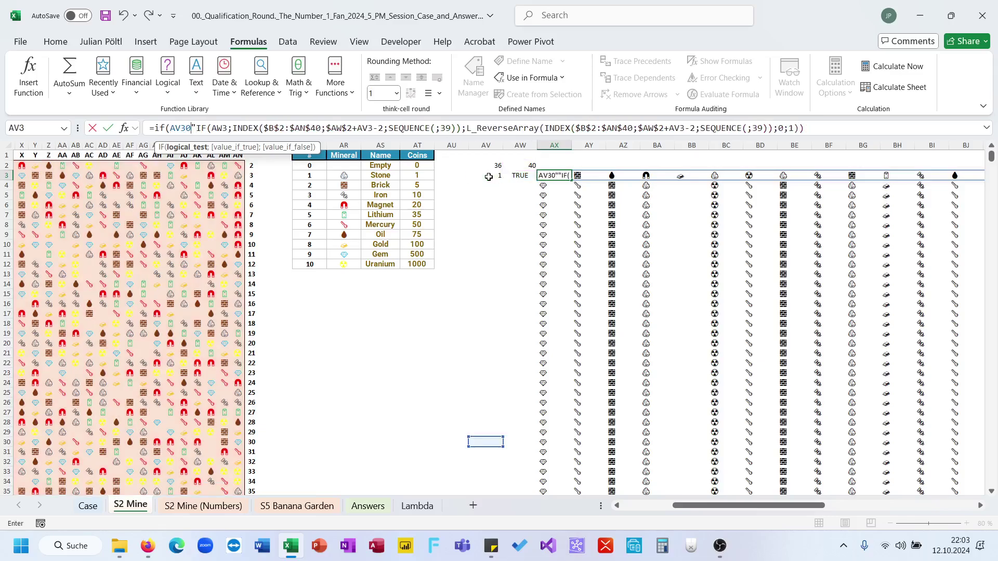
{"action": "type", "text": "=\"\";"}
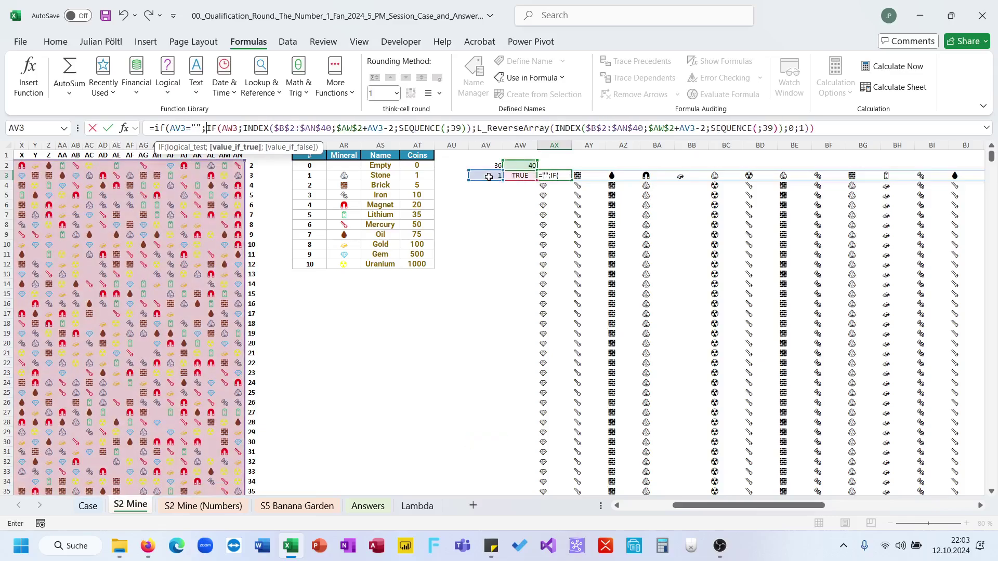
{"action": "type", "text": ";"}
{"action": "key", "text": "ctrl+Return"}
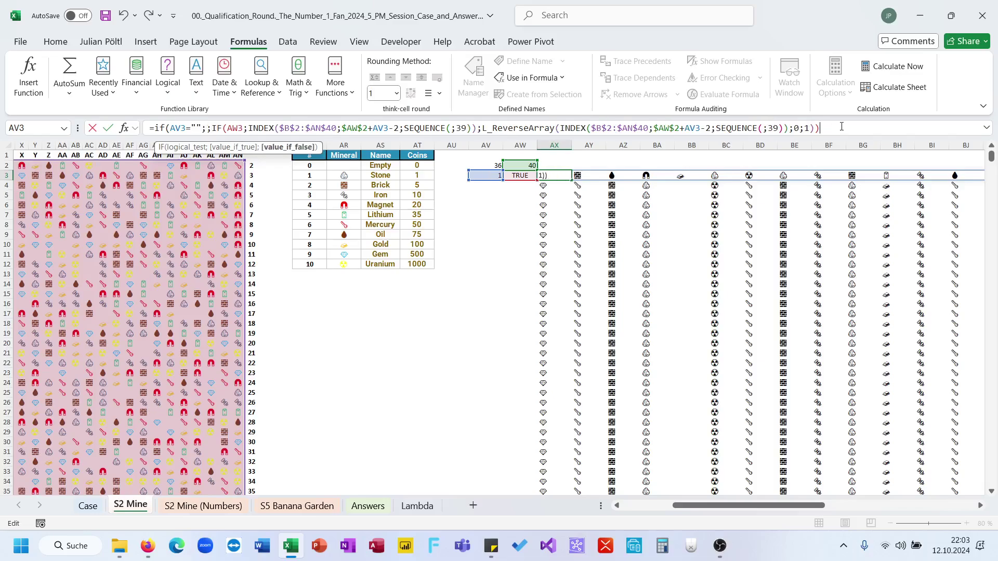
Fill the AX3 row formula down through AX41
{"action": "left_click", "coordinate": [573, 177]}
{"action": "left_click", "coordinate": [556, 177]}
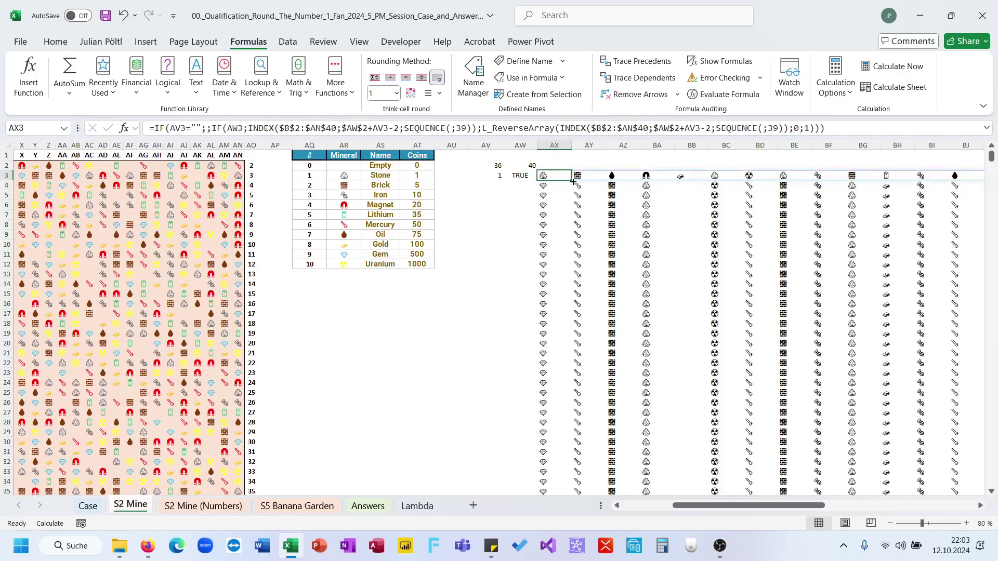
{"action": "left_click_drag", "start_coordinate": [571, 180], "coordinate": [556, 467]}
{"action": "scroll", "coordinate": [698, 413], "scroll_direction": "down", "scroll_amount": 8}
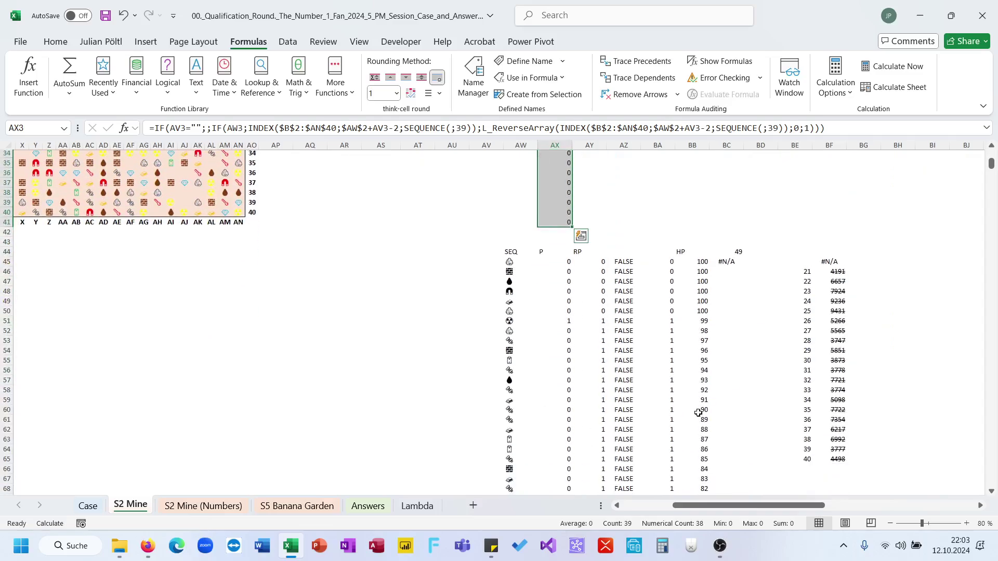
Edit the XLOOKUP in the coin total formula in BC45 so that entries without a match do not cause an error
{"action": "left_click", "coordinate": [837, 282]}
{"action": "left_click", "coordinate": [838, 272]}
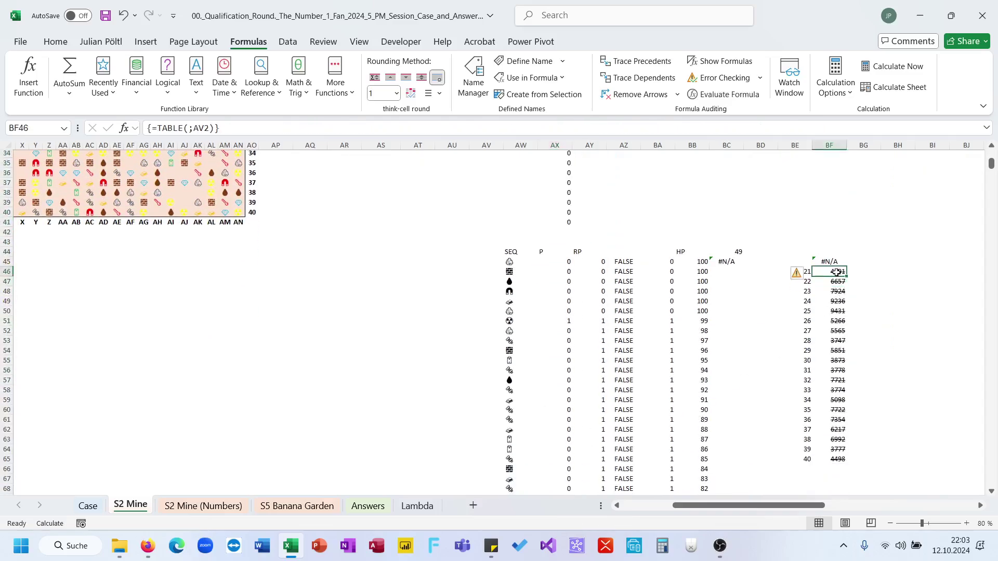
{"action": "left_click", "coordinate": [726, 264]}
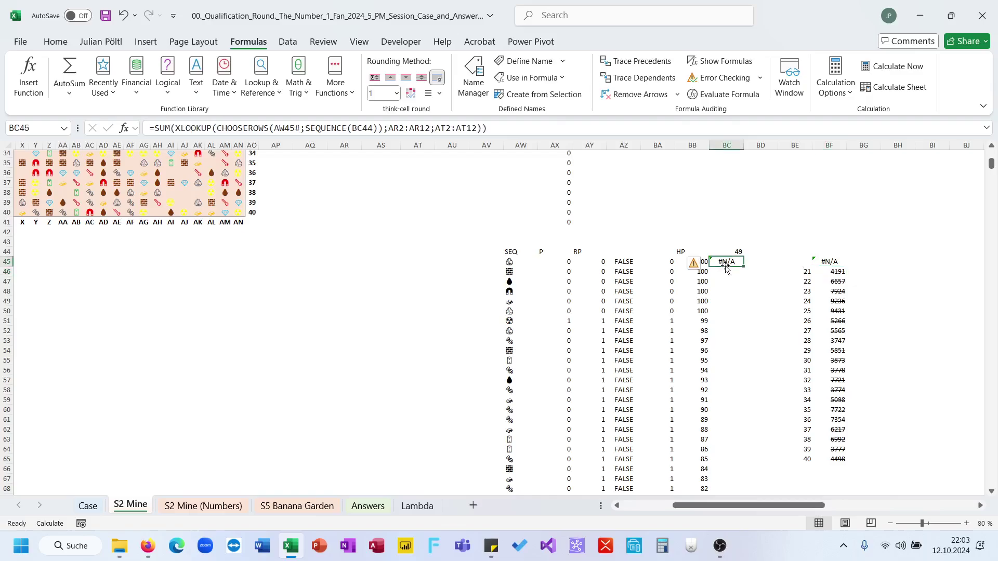
{"action": "left_click", "coordinate": [436, 128]}
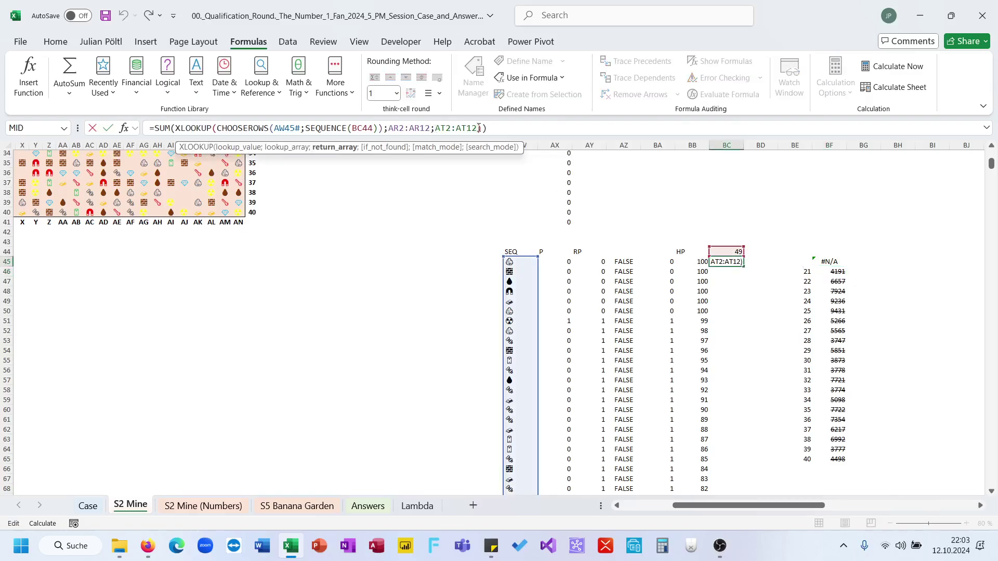
{"action": "key", "text": "Return"}
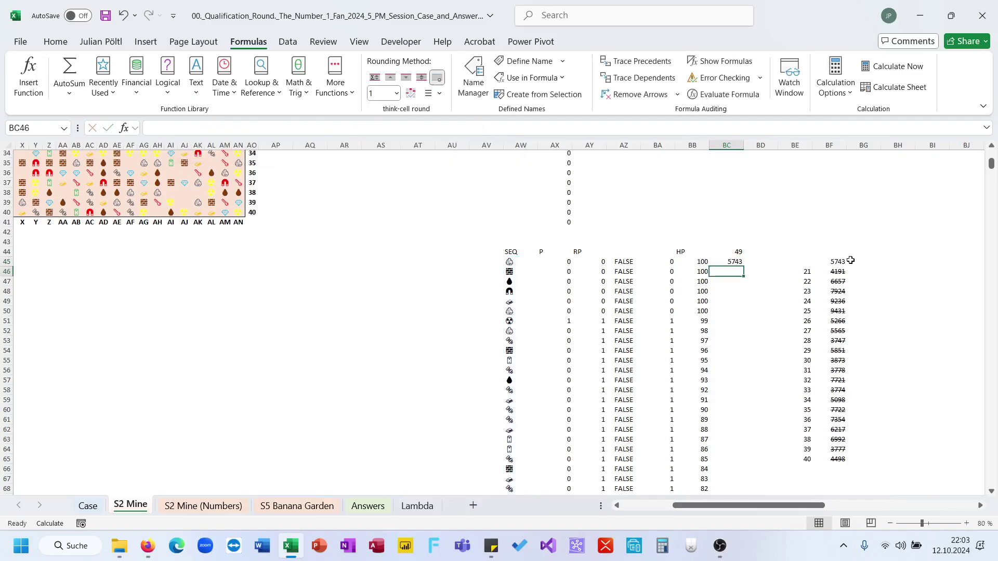
Copy the data table results in BF46:BF65 and select the game 21 to 40 answer cells on the Case sheet
{"action": "left_click", "coordinate": [835, 271]}
{"action": "key", "text": "ctrl+shift+Down"}
{"action": "key", "text": "ctrl+c"}
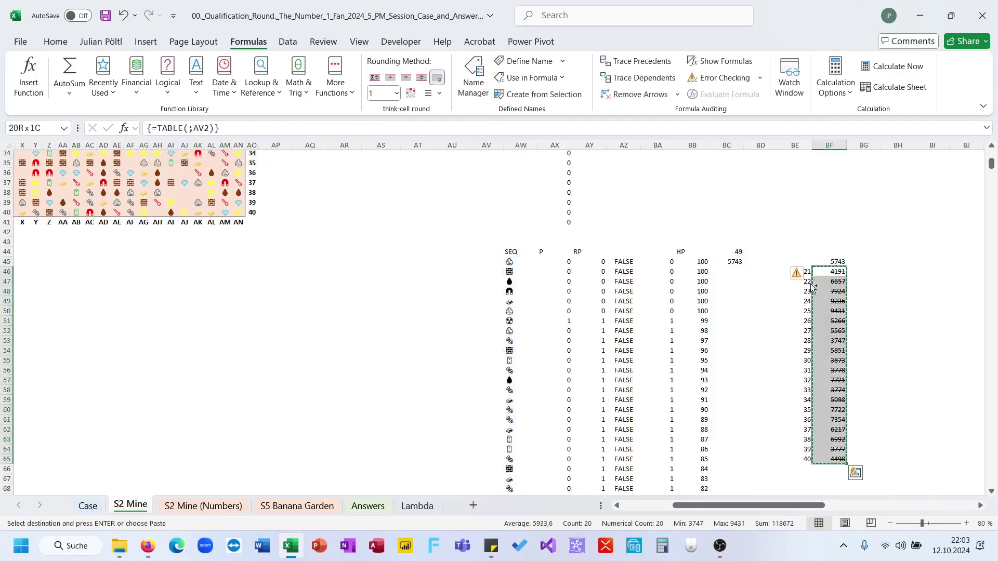
{"action": "left_click", "coordinate": [87, 506]}
{"action": "scroll", "coordinate": [270, 224], "scroll_direction": "up", "scroll_amount": 2}
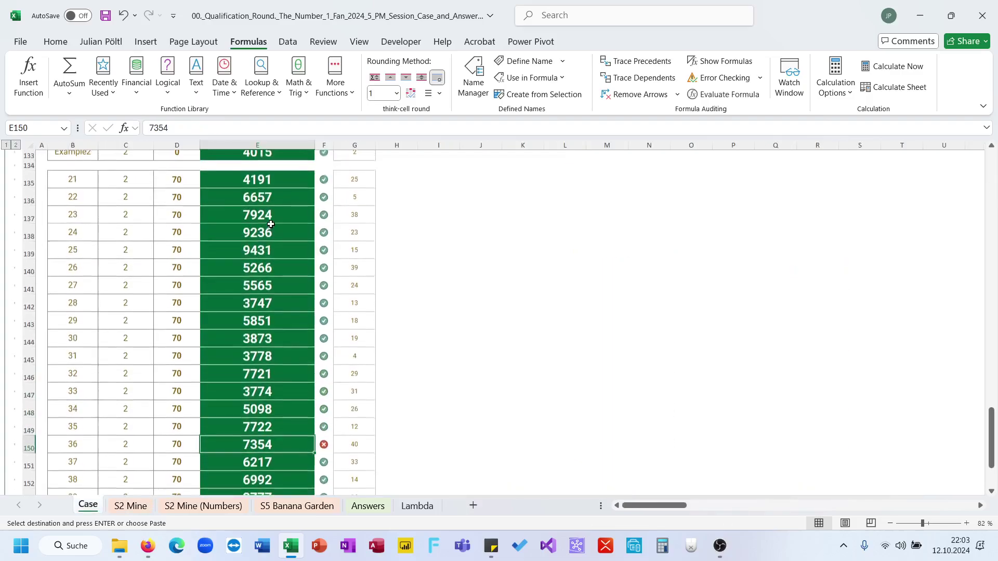
{"action": "left_click", "coordinate": [269, 183]}
{"action": "key", "text": "ctrl+shift+Down"}
{"action": "scroll", "coordinate": [269, 183], "scroll_direction": "down", "scroll_amount": 2}
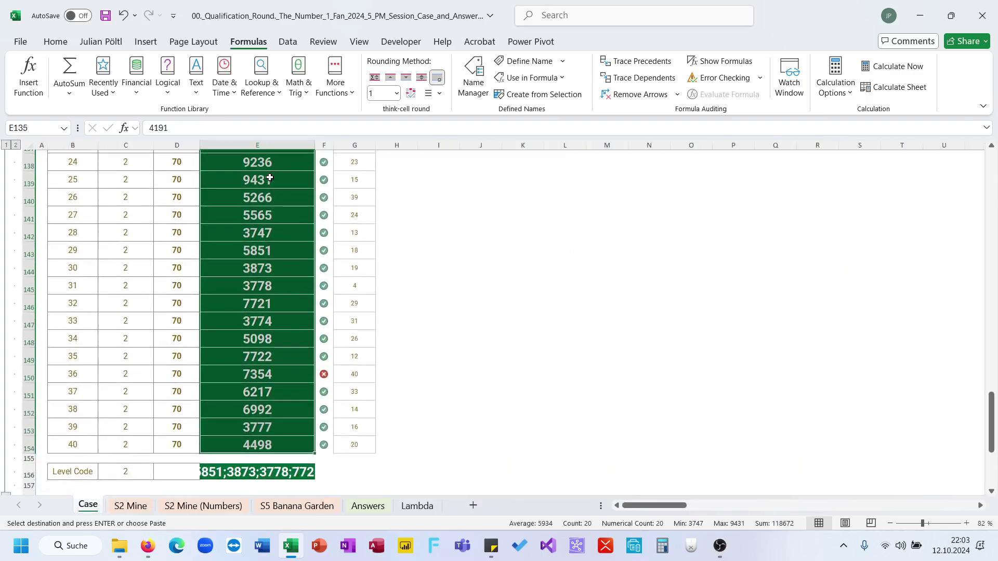
{"action": "key", "text": "ctrl+Page_Down"}
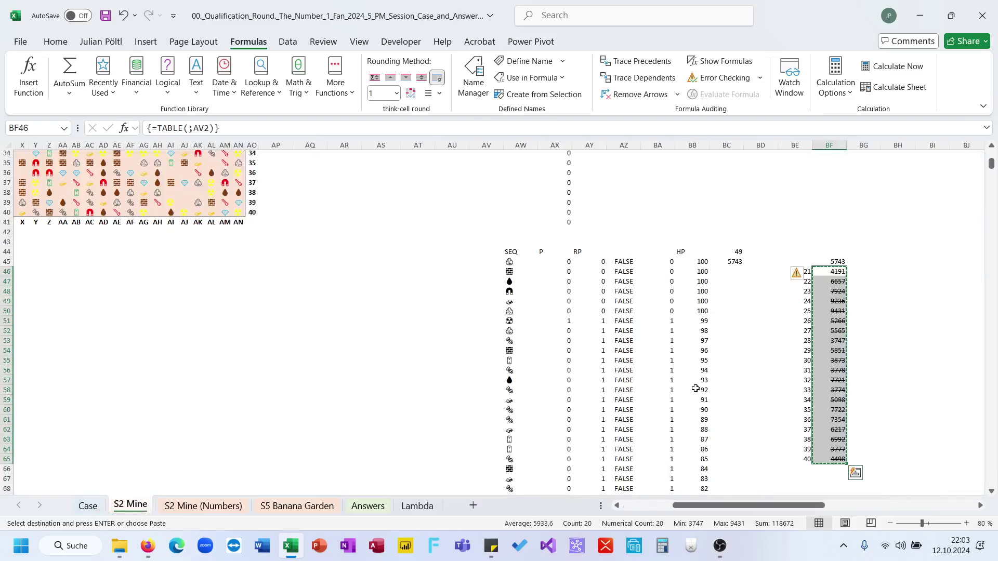
Set the calculation option to Automatic and copy the recalculated BF46:BF65 results into the Case sheet answers for games 21 to 40
{"action": "left_click", "coordinate": [835, 85]}
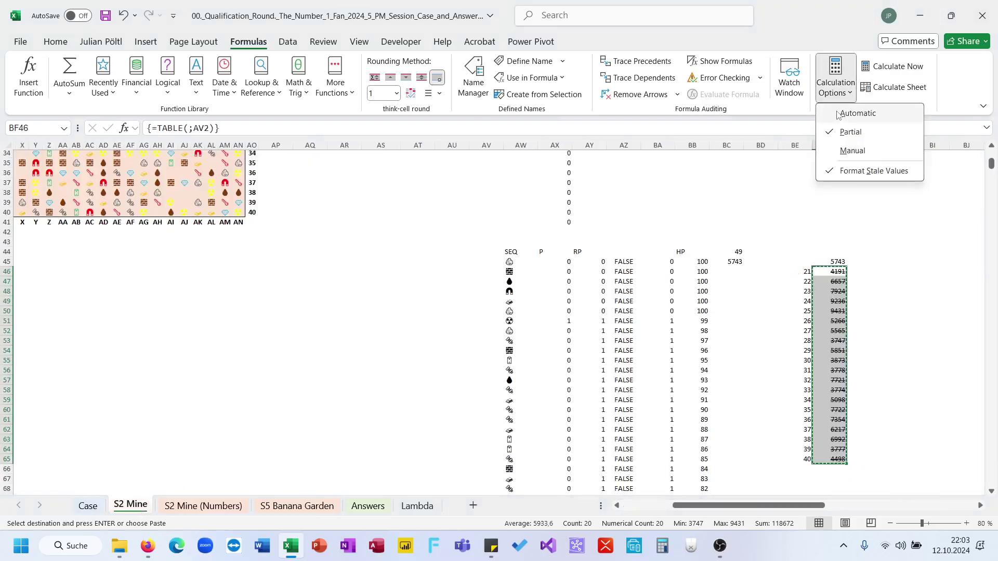
{"action": "left_click", "coordinate": [835, 113]}
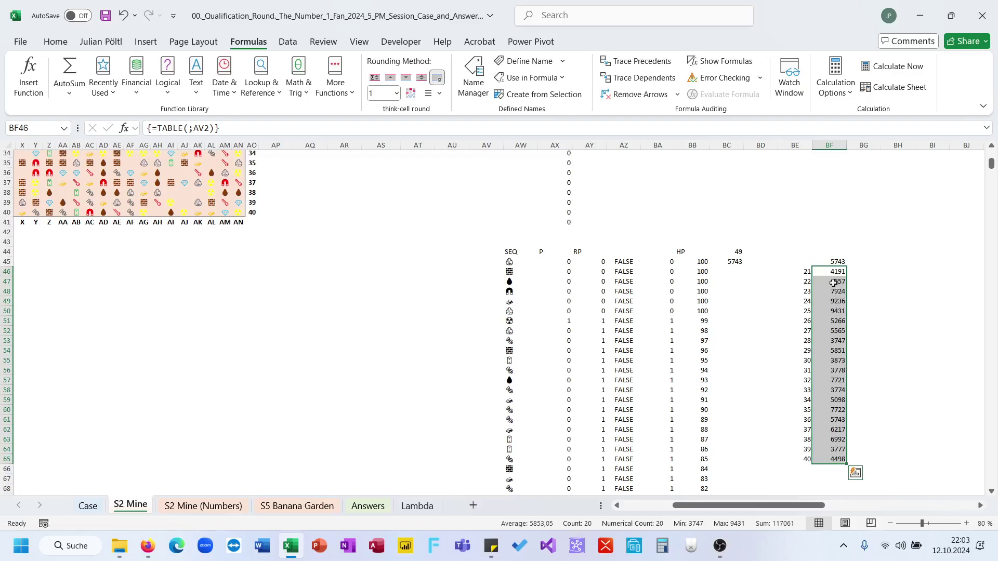
{"action": "key", "text": "ctrl+c"}
{"action": "key", "text": "ctrl+Page_Up"}
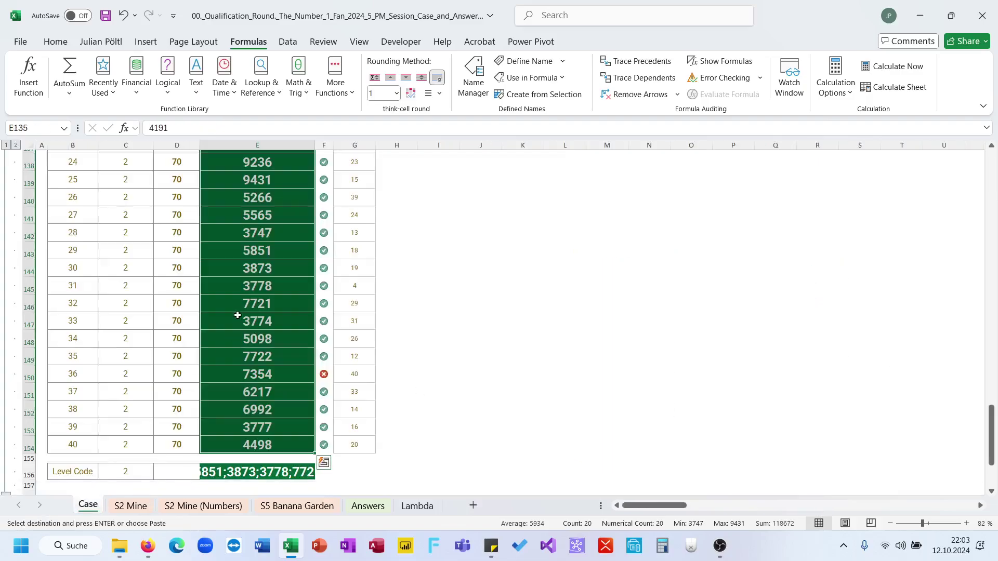
Review the Section 2 answers, task text and mineral table on the Case sheet, and read the Bonus 2 question
{"action": "scroll", "coordinate": [238, 315], "scroll_direction": "up", "scroll_amount": 4}
{"action": "scroll", "coordinate": [323, 361], "scroll_direction": "down", "scroll_amount": 7}
{"action": "scroll", "coordinate": [323, 361], "scroll_direction": "up", "scroll_amount": 15}
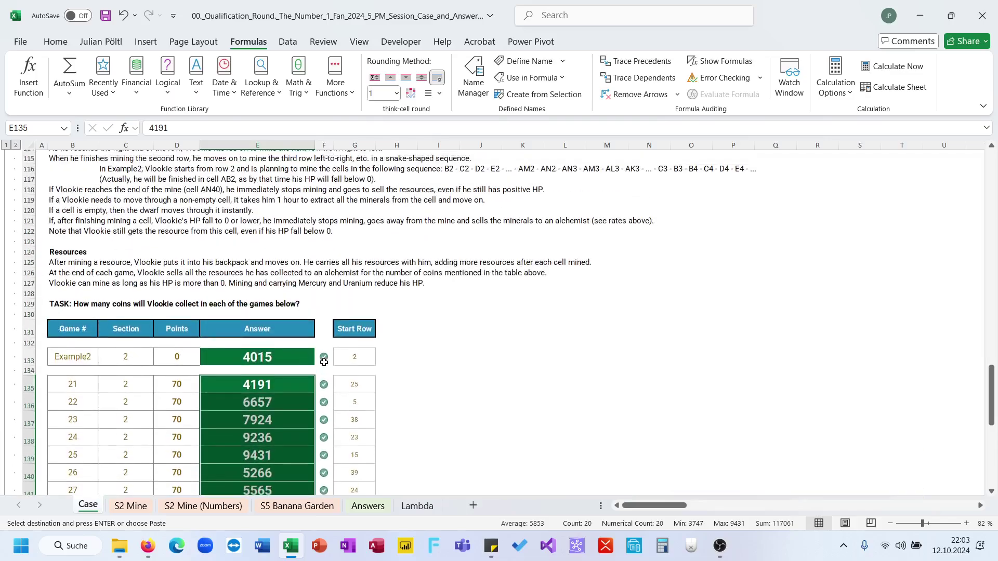
{"action": "scroll", "coordinate": [323, 362], "scroll_direction": "up", "scroll_amount": 2}
{"action": "scroll", "coordinate": [324, 362], "scroll_direction": "down", "scroll_amount": 9}
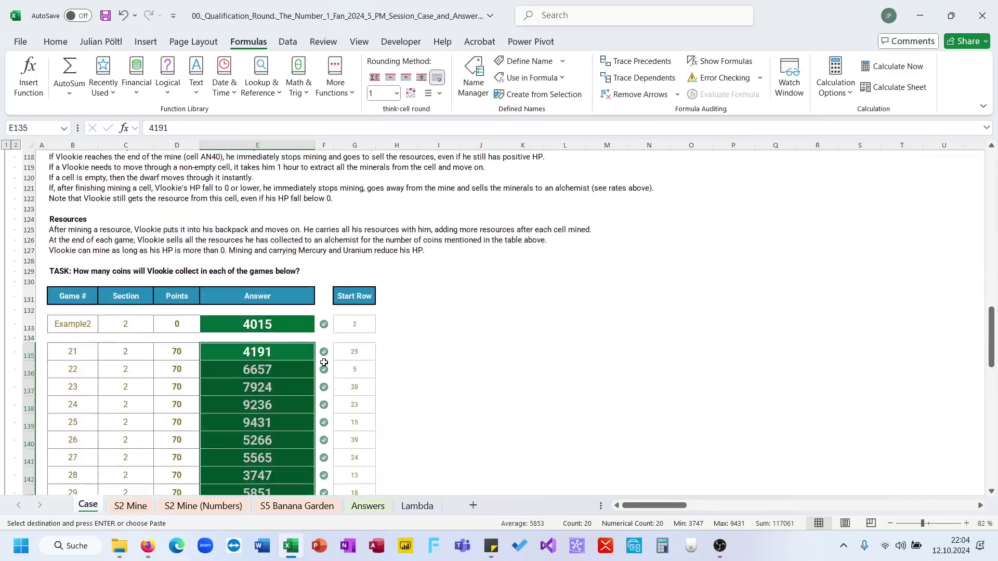
{"action": "scroll", "coordinate": [324, 362], "scroll_direction": "up", "scroll_amount": 10}
{"action": "scroll", "coordinate": [324, 362], "scroll_direction": "up", "scroll_amount": 5}
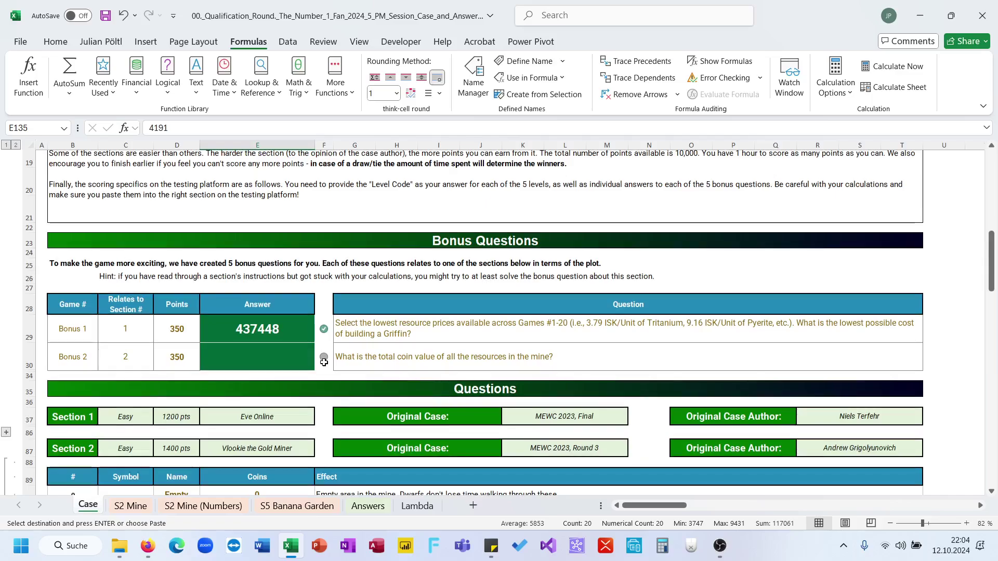
{"action": "scroll", "coordinate": [324, 362], "scroll_direction": "down", "scroll_amount": 4}
{"action": "scroll", "coordinate": [324, 362], "scroll_direction": "up", "scroll_amount": 1}
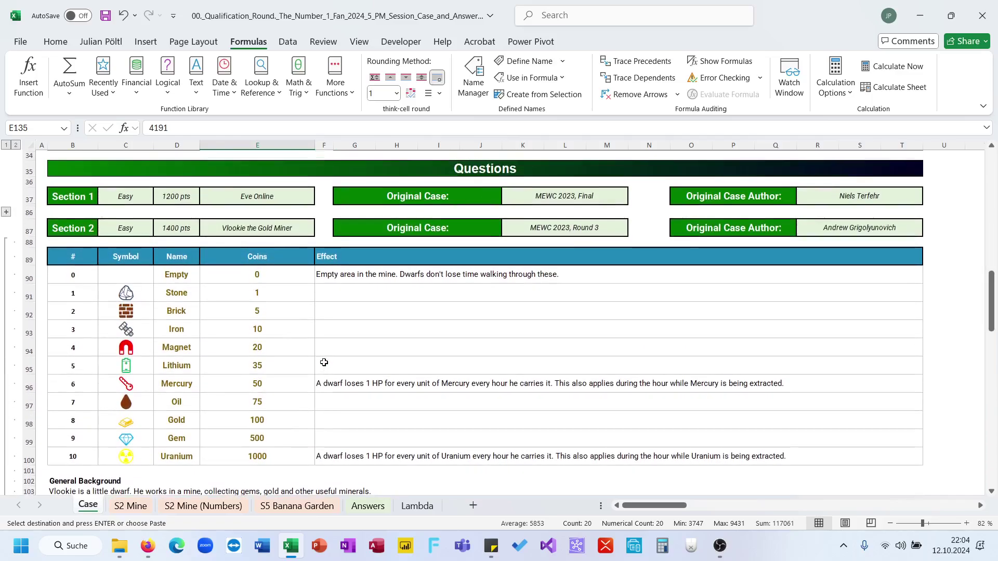
{"action": "scroll", "coordinate": [293, 195], "scroll_direction": "up", "scroll_amount": 5}
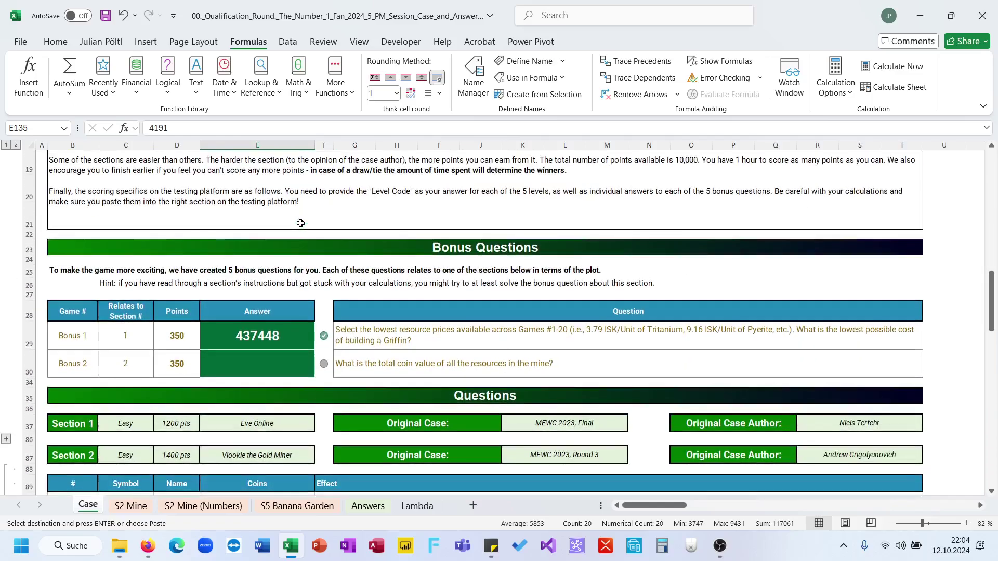
{"action": "left_click", "coordinate": [293, 354]}
{"action": "type", "text": "=sum("}
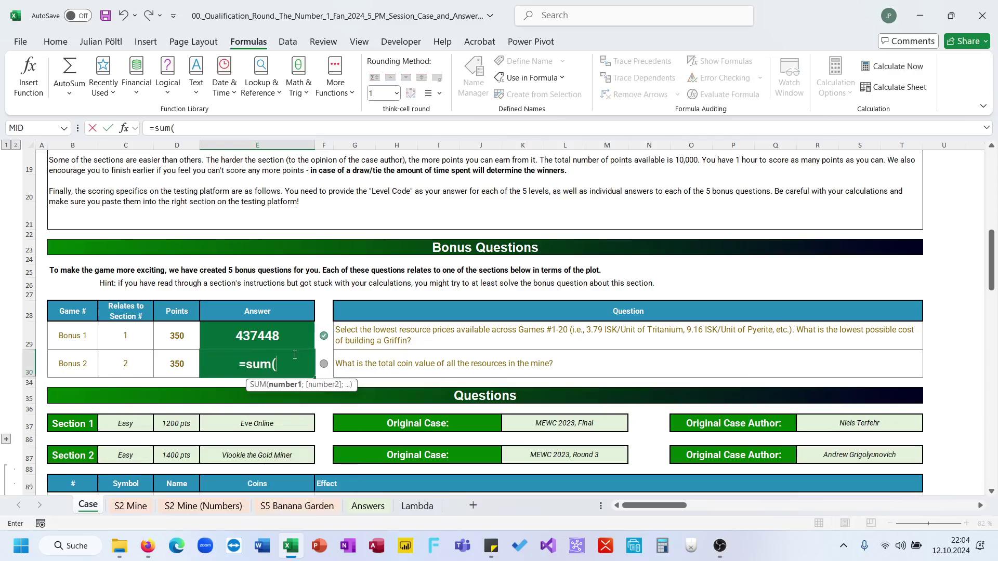
{"action": "left_click", "coordinate": [147, 504]}
{"action": "scroll", "coordinate": [350, 258], "scroll_direction": "up", "scroll_amount": 5}
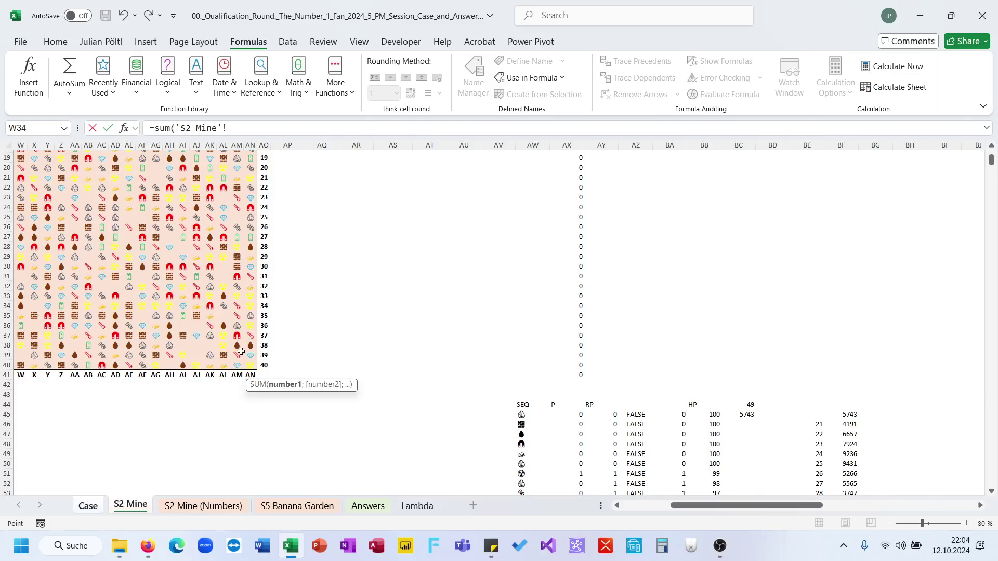
{"action": "type", "text": "xl"}
{"action": "key", "text": "Return"}
Answer Bonus 2 in E30 with a SUM of XLOOKUP over S2 Mine B2:AN40, using $AR$2:$AR$12 as lookup array and AT2:AT12 as return array
{"action": "left_click", "coordinate": [271, 363]}
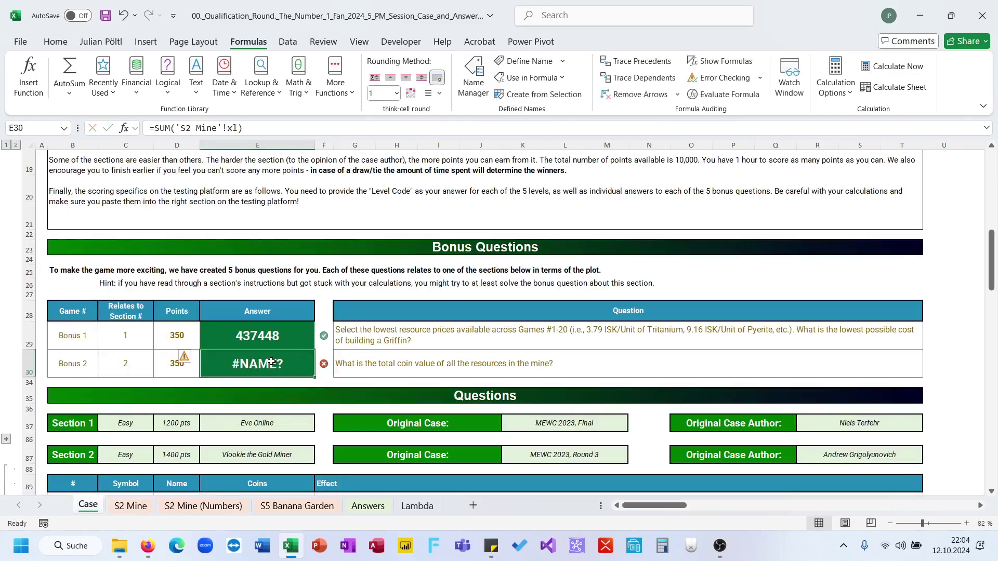
{"action": "type", "text": "=sum(xl"}
{"action": "key", "text": "Tab"}
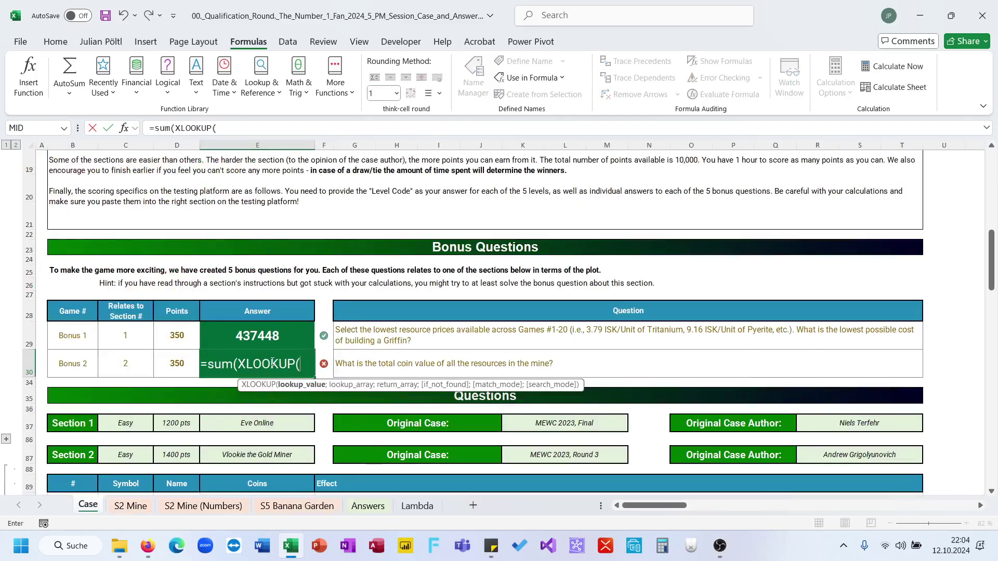
{"action": "left_click", "coordinate": [134, 509]}
{"action": "left_click", "coordinate": [263, 369]}
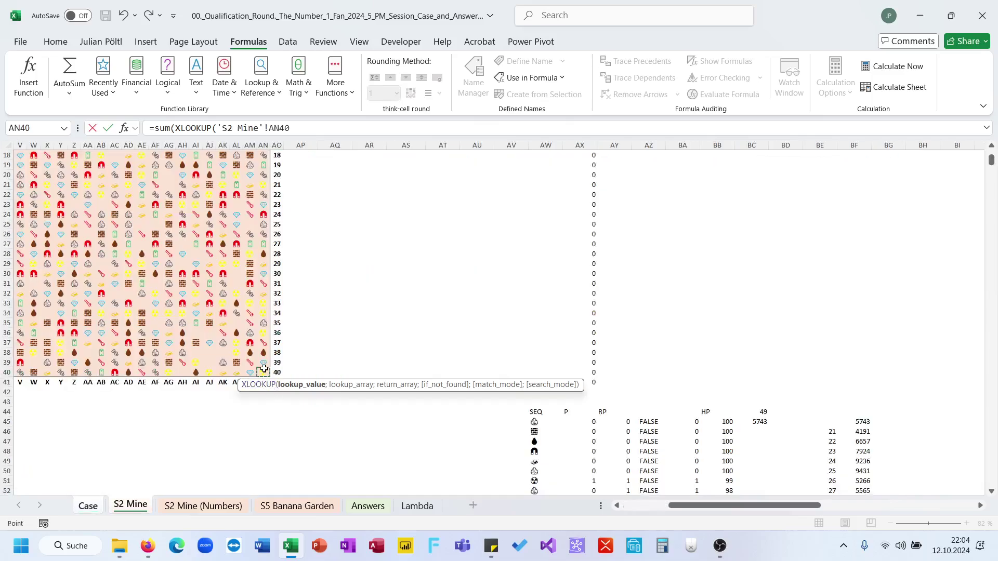
{"action": "key", "text": "ctrl+shift+Up"}
{"action": "key", "text": "ctrl+shift+Left"}
{"action": "key", "text": "shift+Down"}
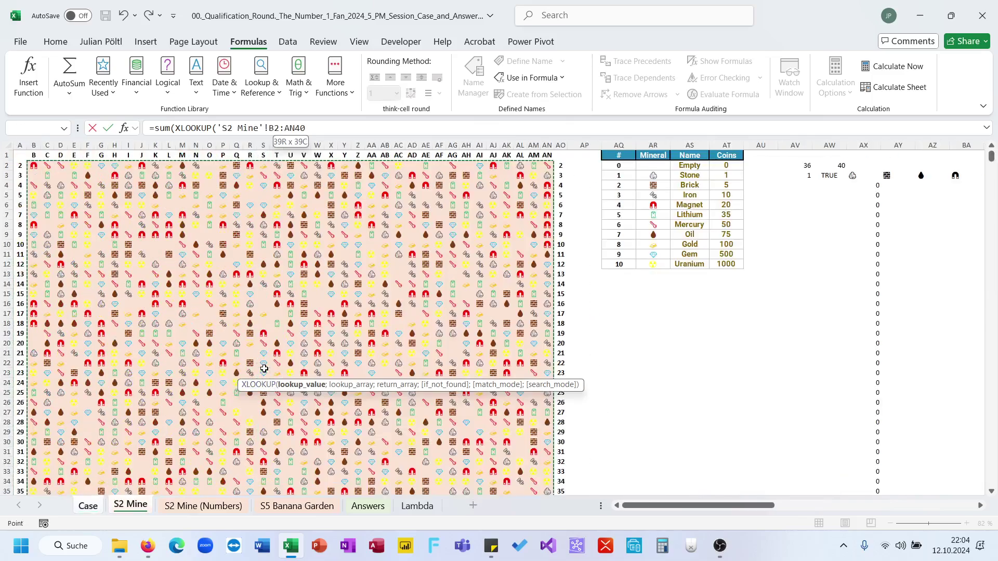
{"action": "type", "text": ";"}
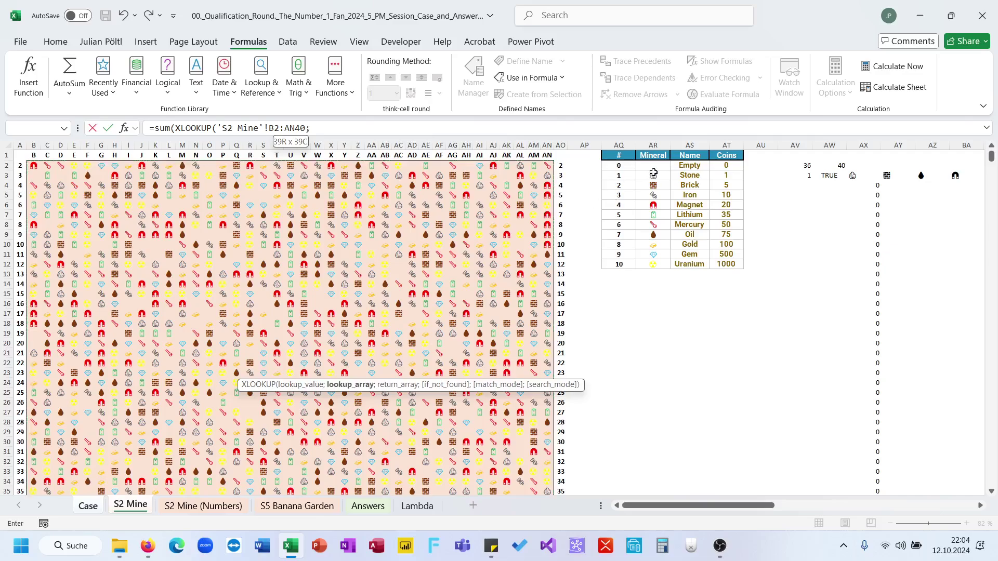
{"action": "left_click_drag", "start_coordinate": [653, 166], "coordinate": [651, 262]}
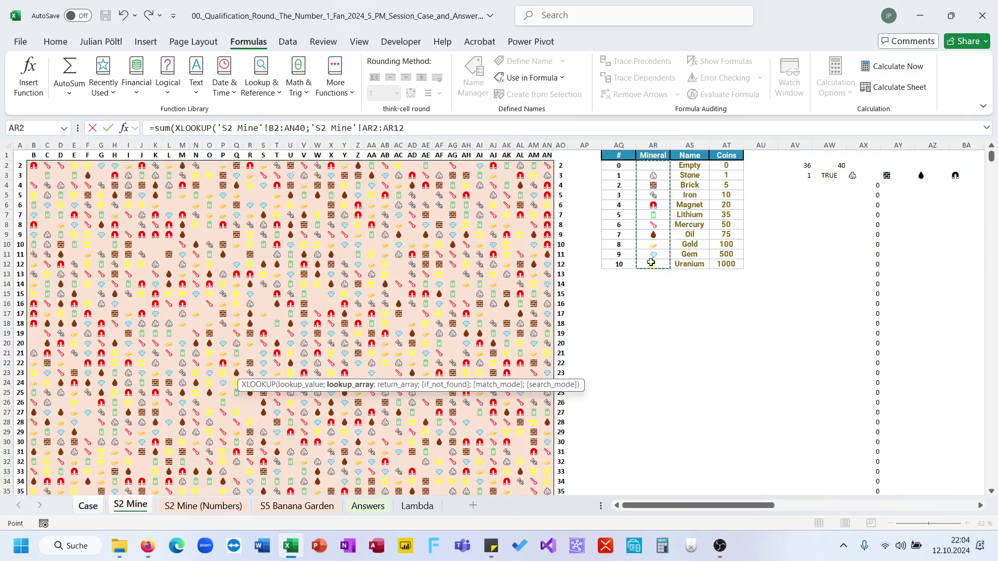
{"action": "key", "text": "F4"}
{"action": "type", "text": ";"}
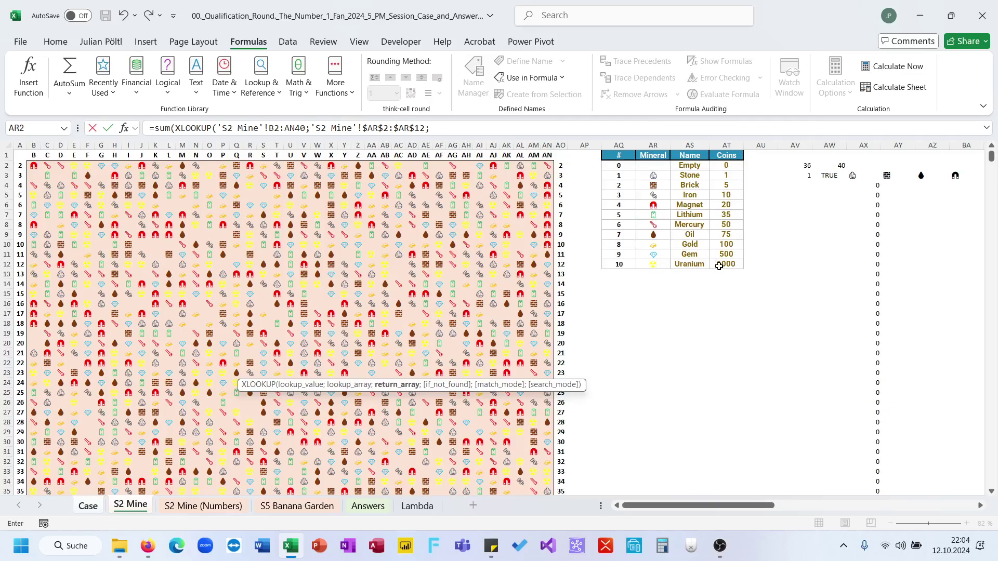
{"action": "left_click_drag", "start_coordinate": [719, 266], "coordinate": [728, 165]}
{"action": "type", "text": ")"}
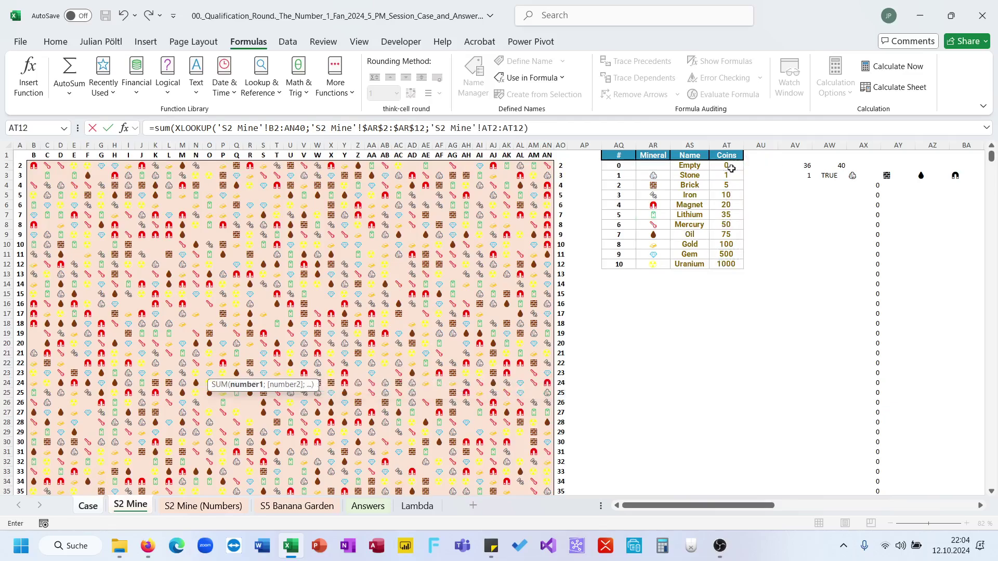
{"action": "key", "text": "Return"}
{"action": "key", "text": "Return"}
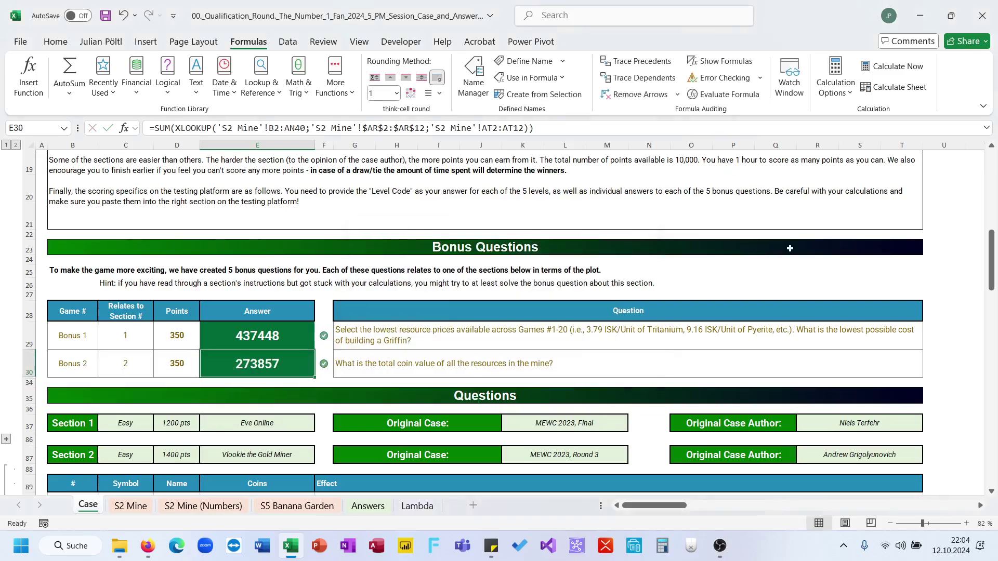
{"action": "scroll", "coordinate": [789, 248], "scroll_direction": "up", "scroll_amount": 8}
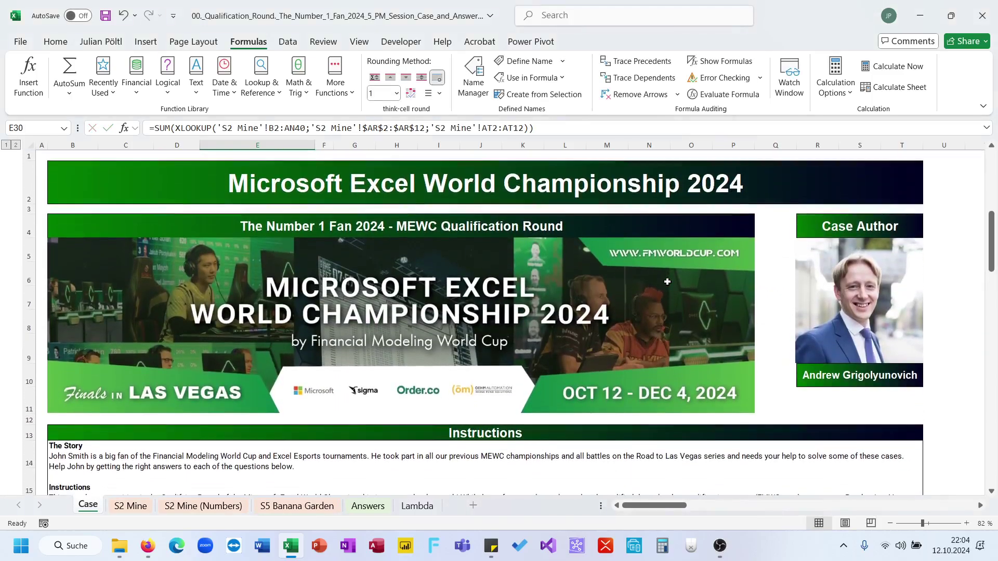